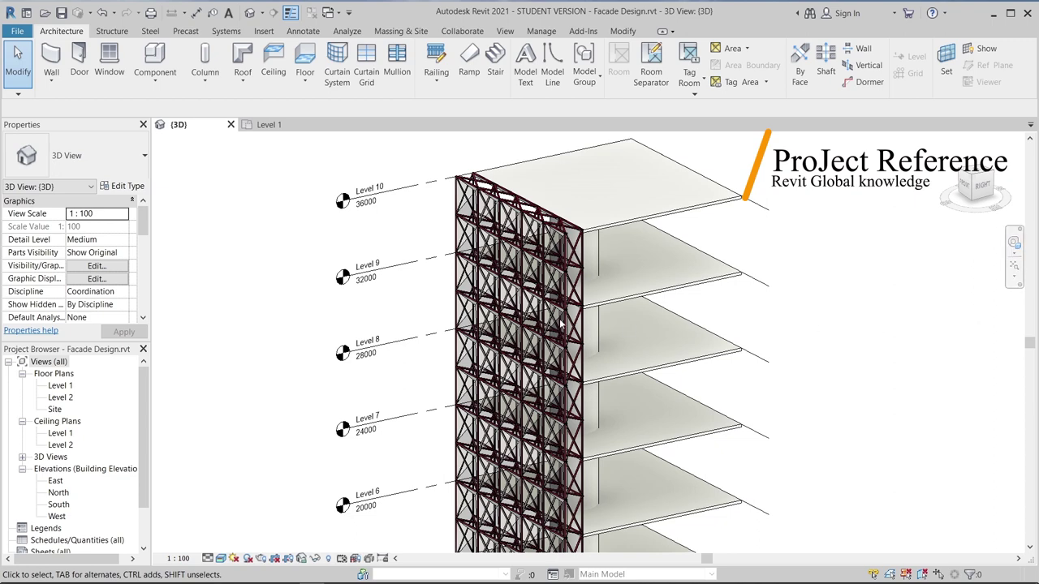
- Orbit, pan and zoom around the tower model to inspect its facade and upper levels
shift+middle_drag(527, 412, 468, 227)
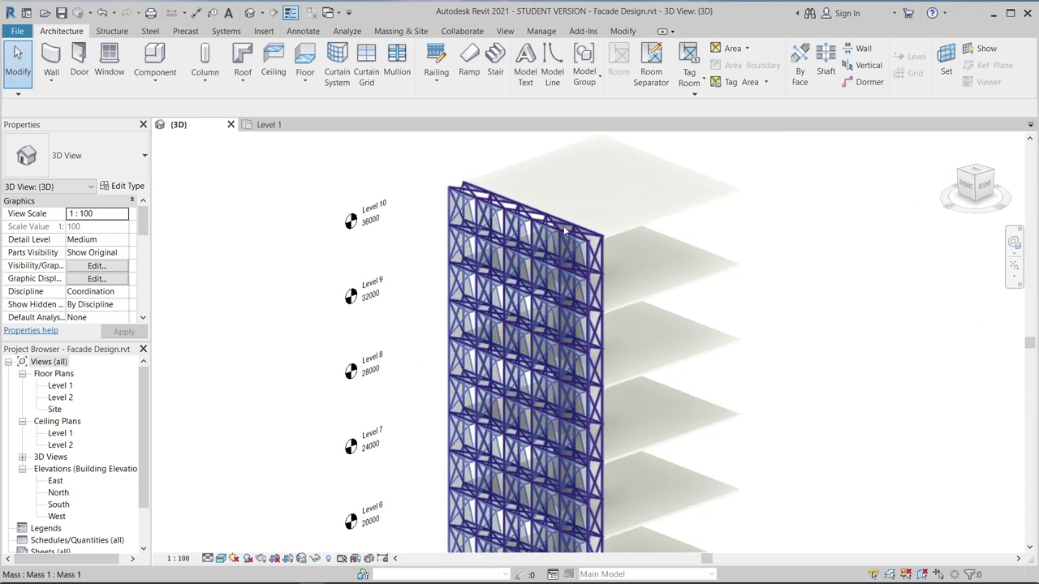
scroll(520, 280, up, 3)
scroll(823, 271, up, 2)
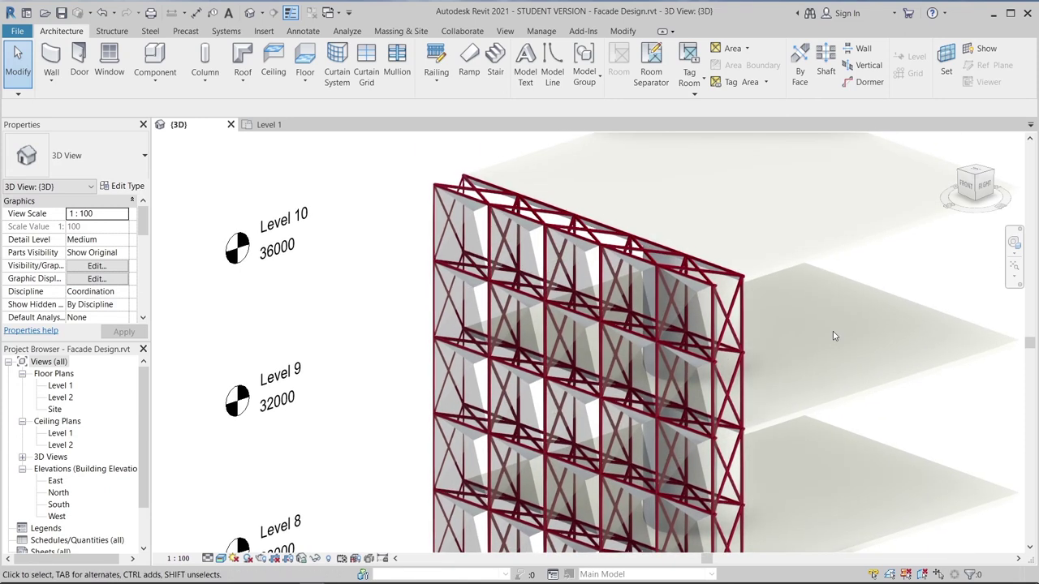
scroll(834, 335, up, 2)
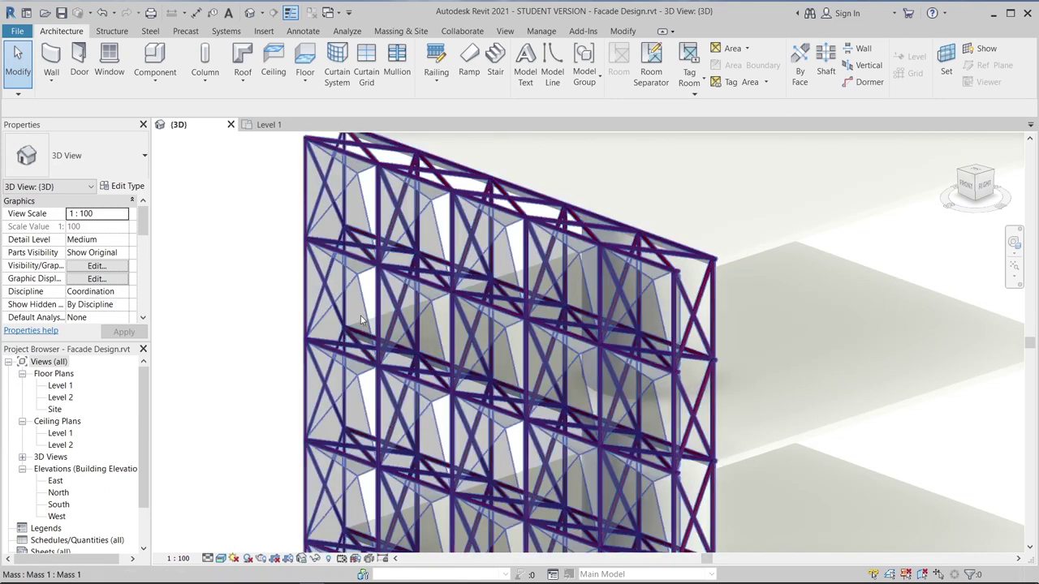
scroll(390, 341, down, 2)
scroll(410, 359, down, 2)
scroll(411, 359, up, 2)
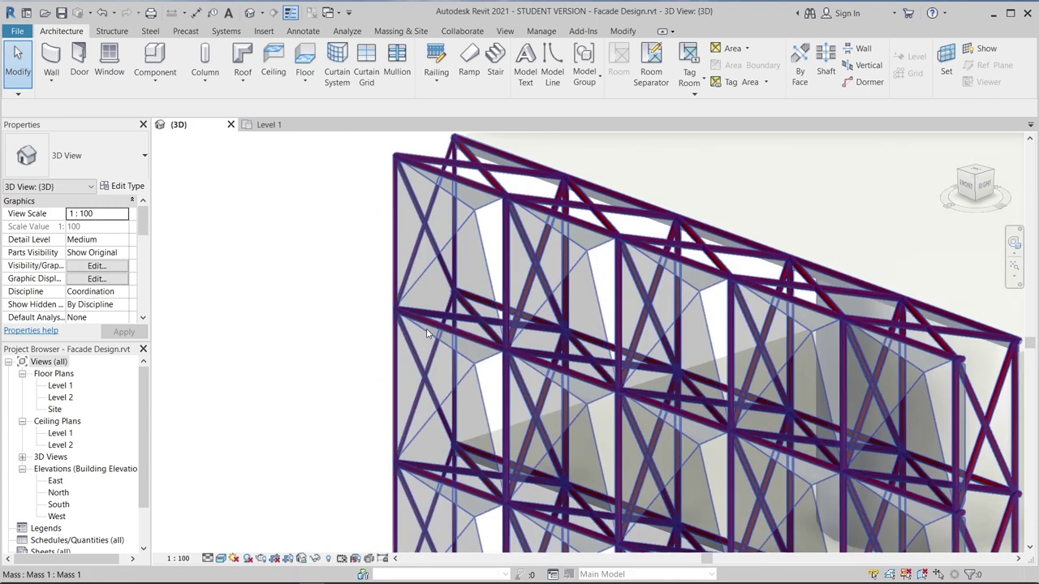
scroll(469, 334, up, 3)
mouse_move(489, 257)
middle_down()
mouse_move(527, 326)
mouse_move(481, 345)
middle_up()
scroll(527, 326, down, 2)
scroll(486, 316, up, 2)
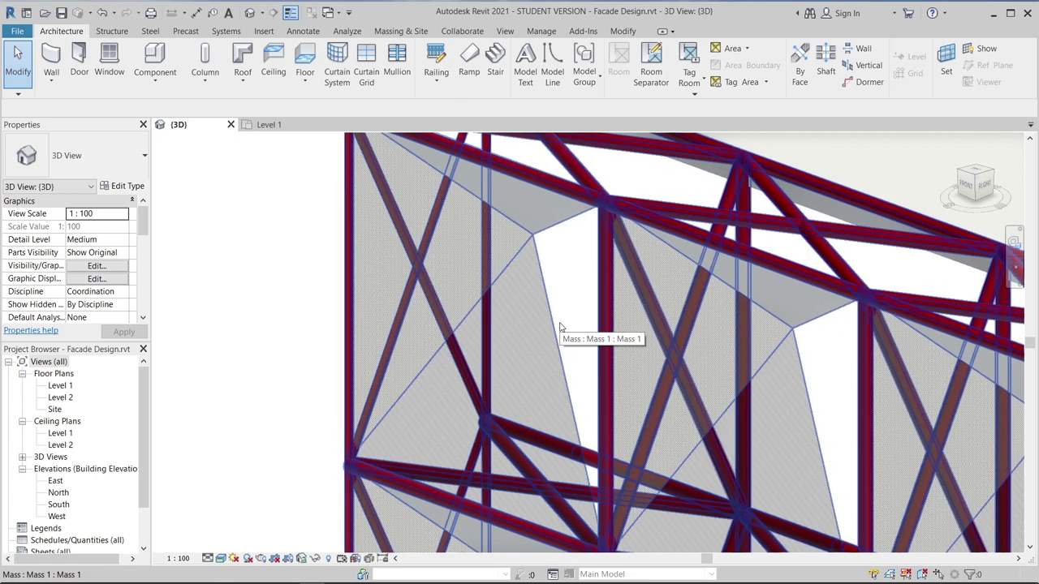
scroll(560, 328, down, 2)
scroll(647, 329, down, 3)
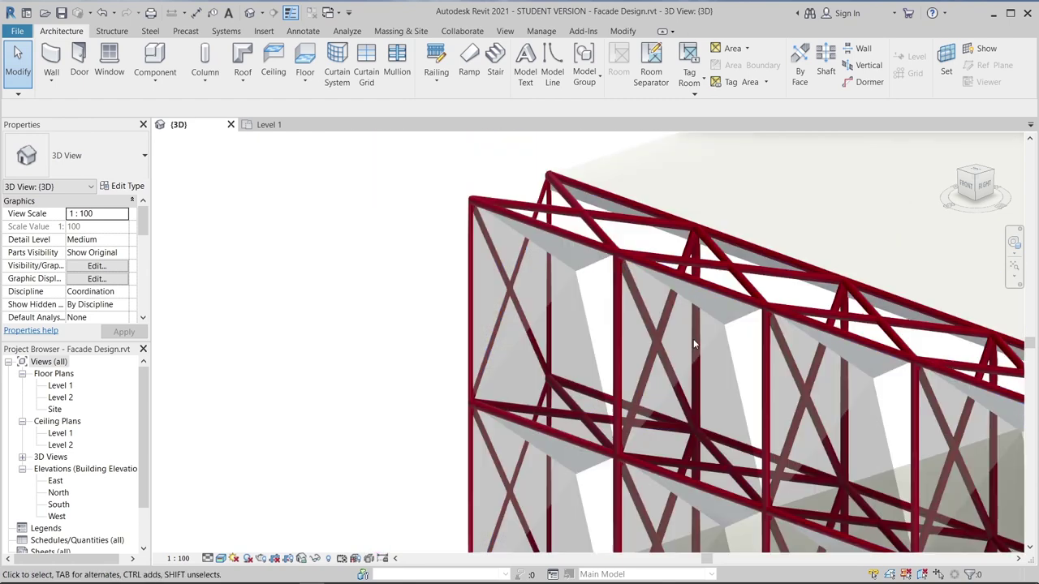
scroll(693, 340, down, 2)
middle_drag(823, 430, 770, 373)
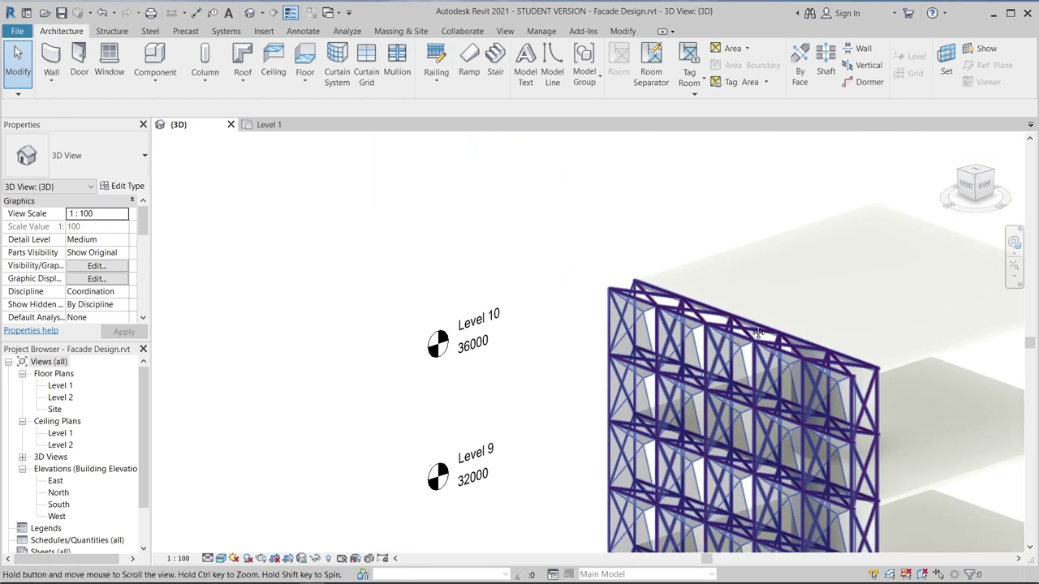
scroll(769, 373, down, 2)
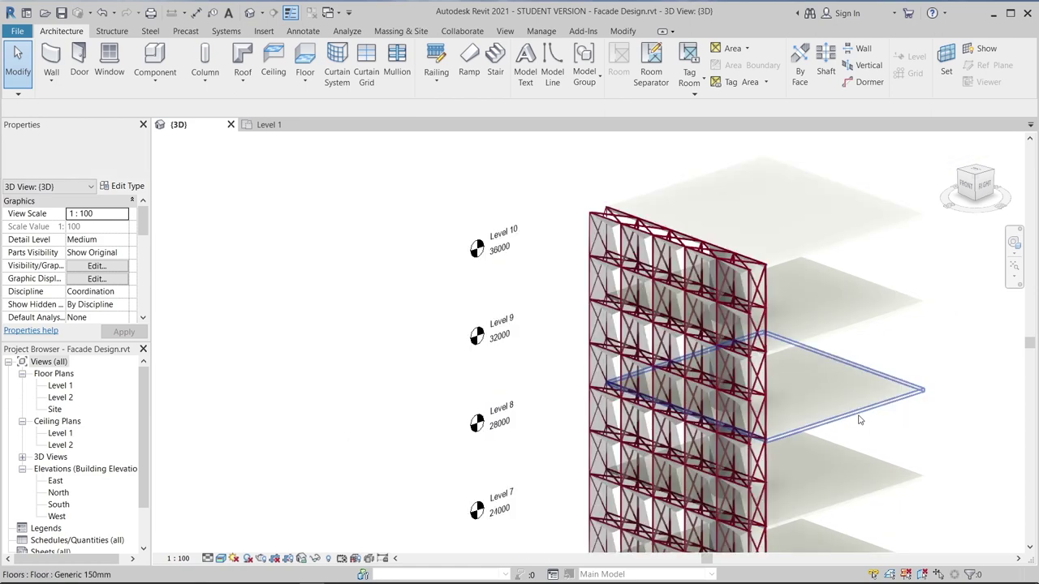
mouse_move(782, 446)
shift+middle_down()
mouse_move(630, 436)
mouse_move(651, 426)
shift+middle_up()
scroll(630, 436, up, 2)
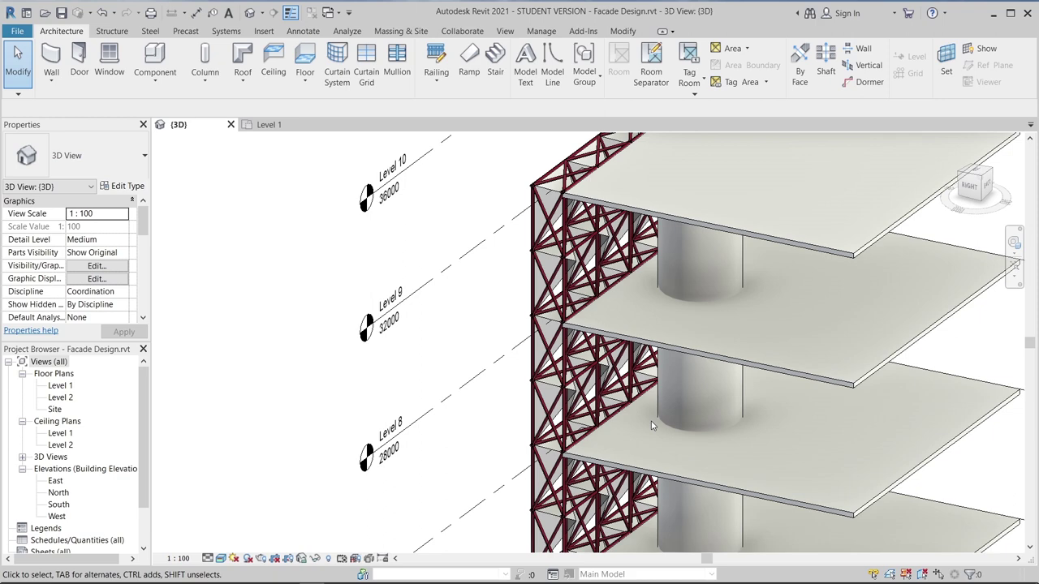
scroll(651, 425, down, 2)
scroll(651, 426, down, 2)
mouse_move(651, 425)
shift+middle_down()
mouse_move(667, 470)
mouse_move(807, 448)
mouse_move(726, 309)
mouse_move(693, 480)
shift+middle_up()
scroll(707, 511, up, 2)
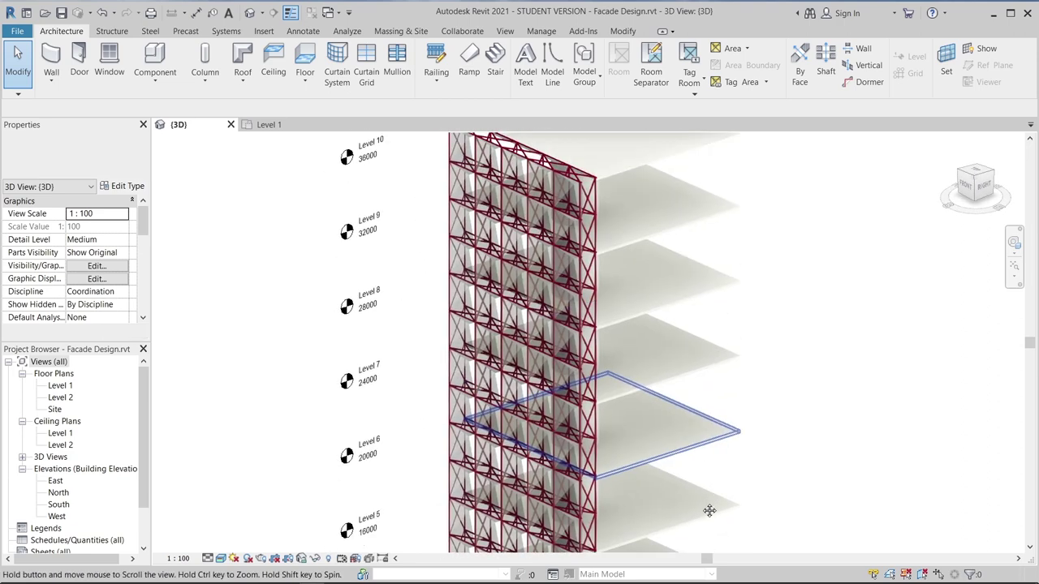
middle_drag(805, 388, 809, 407)
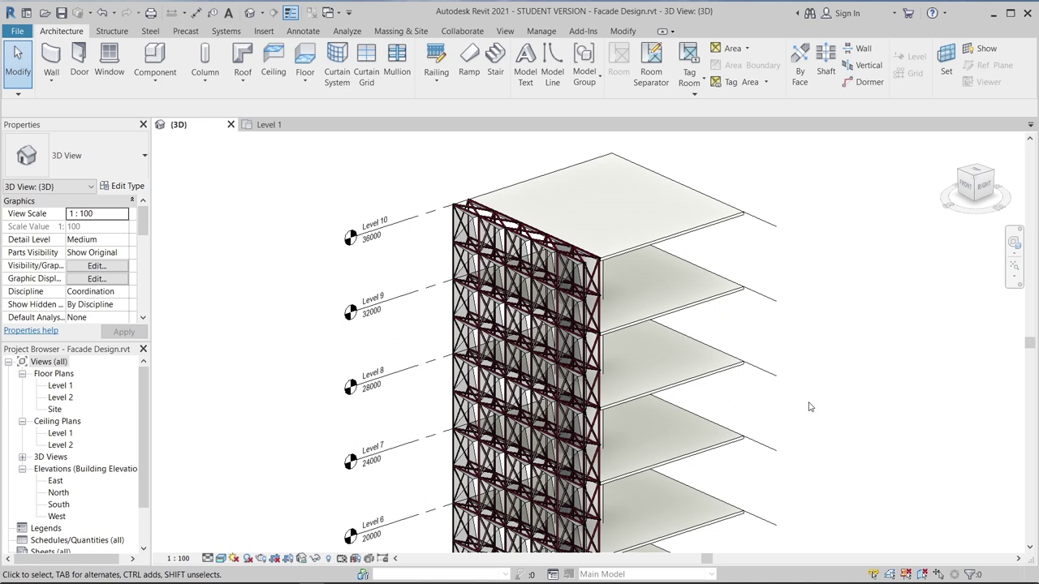
- Switch to the Level 1 plan and pan until the four elevation markers sit centred
click(274, 127)
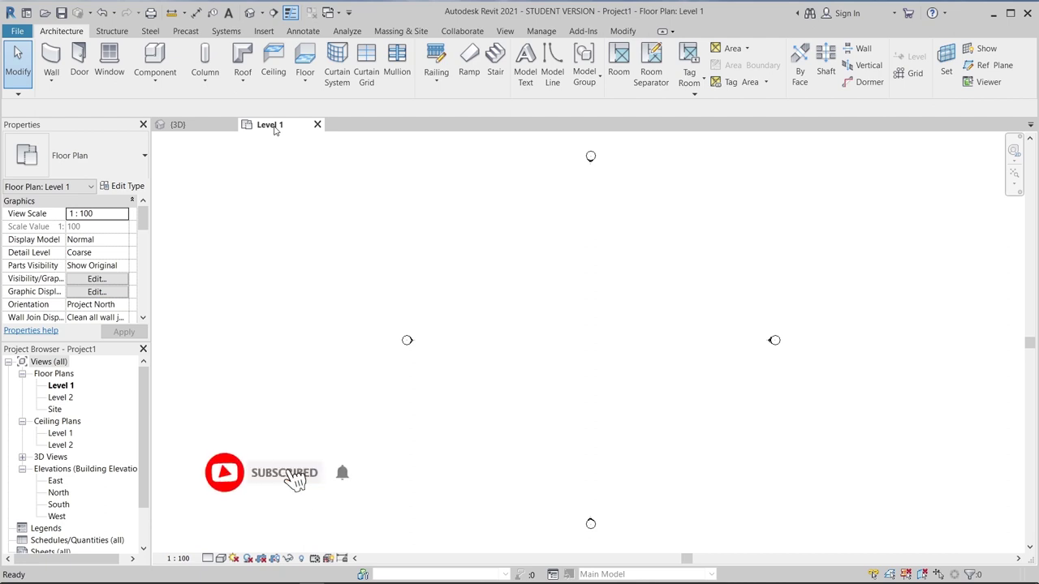
middle_drag(602, 369, 568, 385)
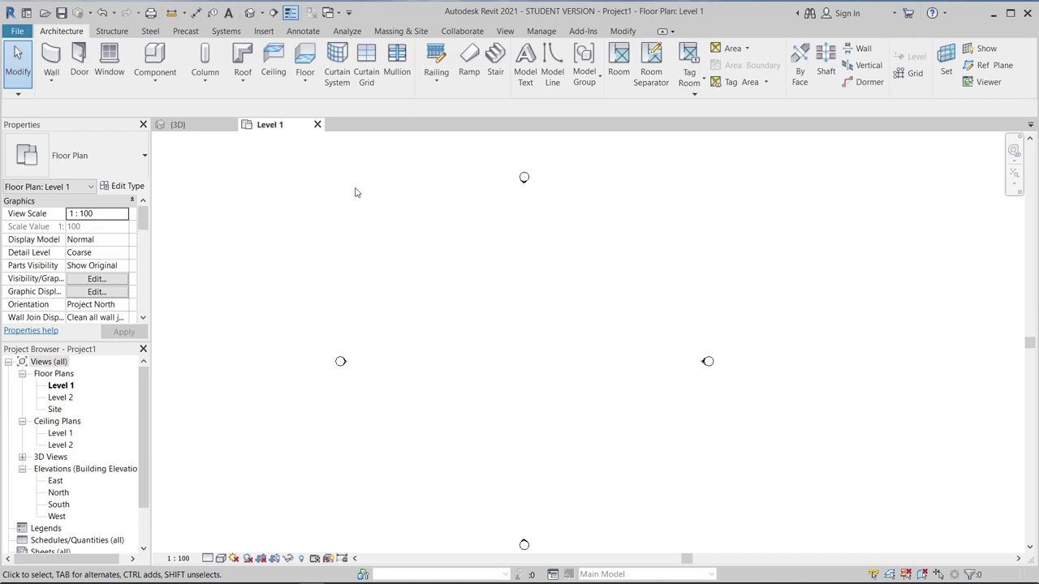
scroll(654, 413, down, 1)
middle_drag(592, 387, 596, 343)
middle_drag(490, 290, 485, 341)
middle_drag(484, 341, 461, 266)
middle_drag(538, 287, 553, 307)
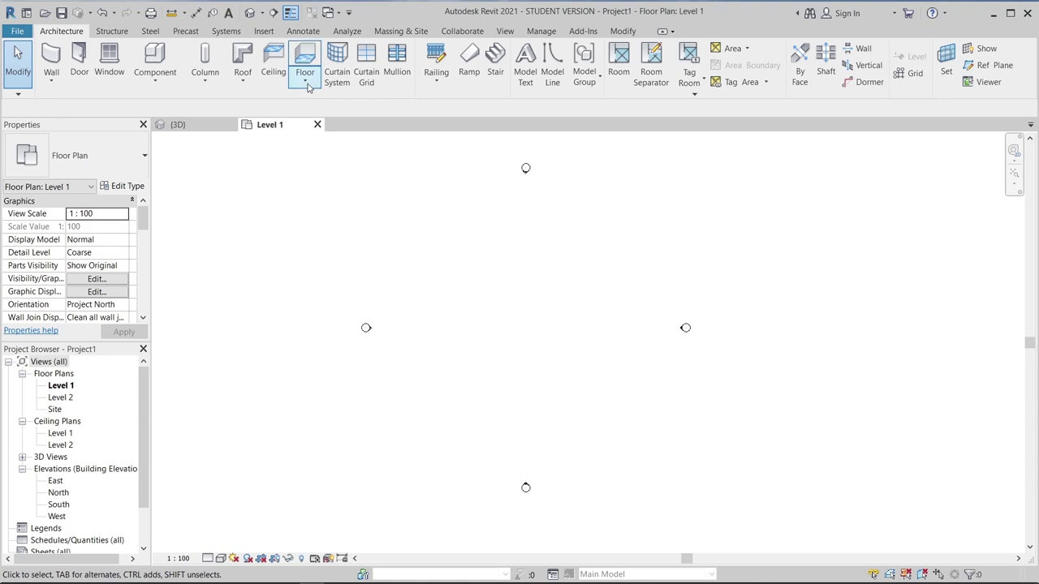
- Start an architectural floor and sketch a rectangular boundary between the elevation markers
click(307, 84)
click(286, 114)
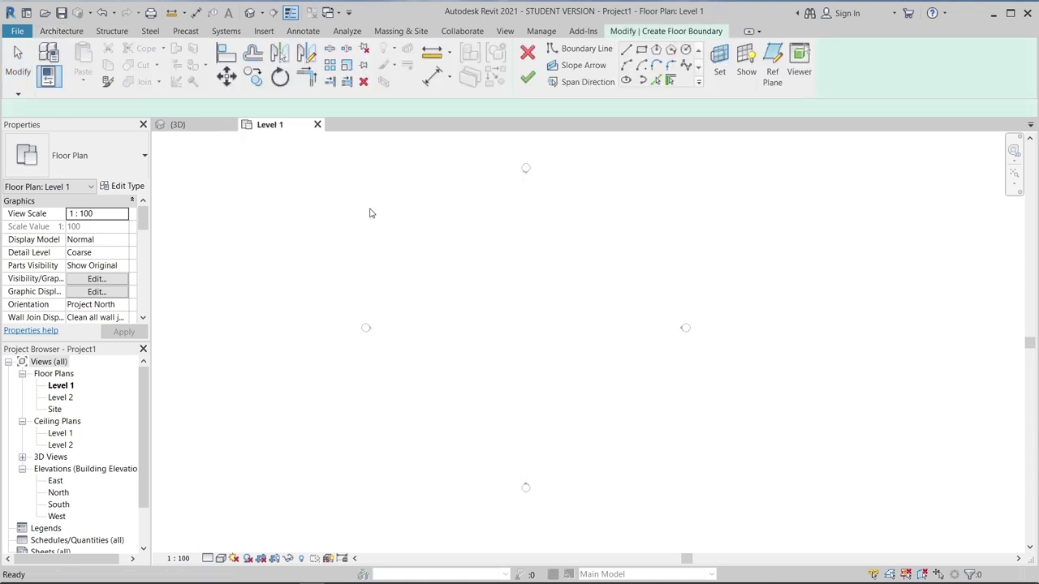
click(641, 50)
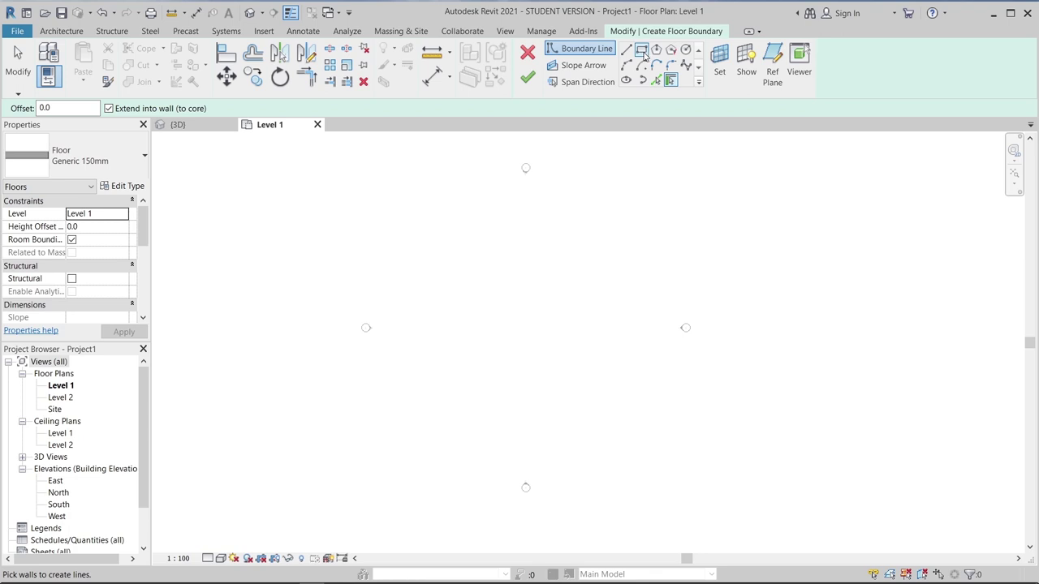
click(477, 295)
click(582, 387)
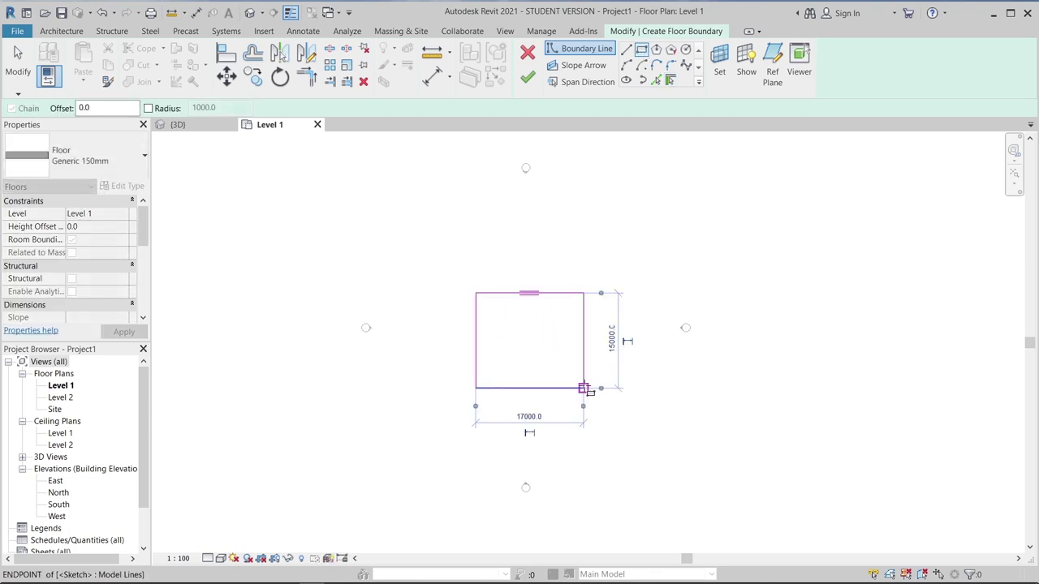
- Set both rectangle dimensions to 20000 and finish the floor sketch
click(611, 344)
text(20m)
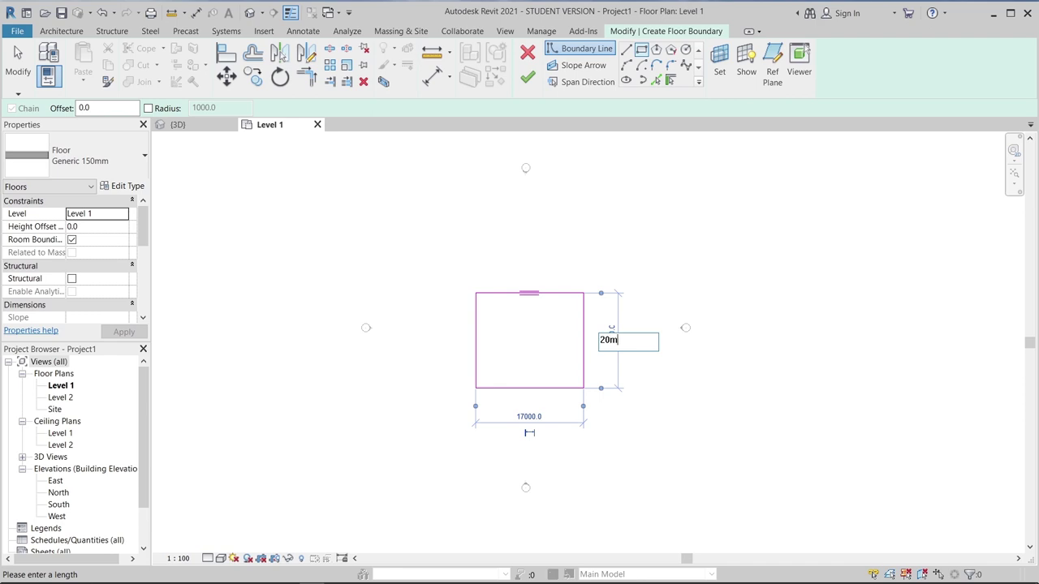
key(Return)
click(528, 416)
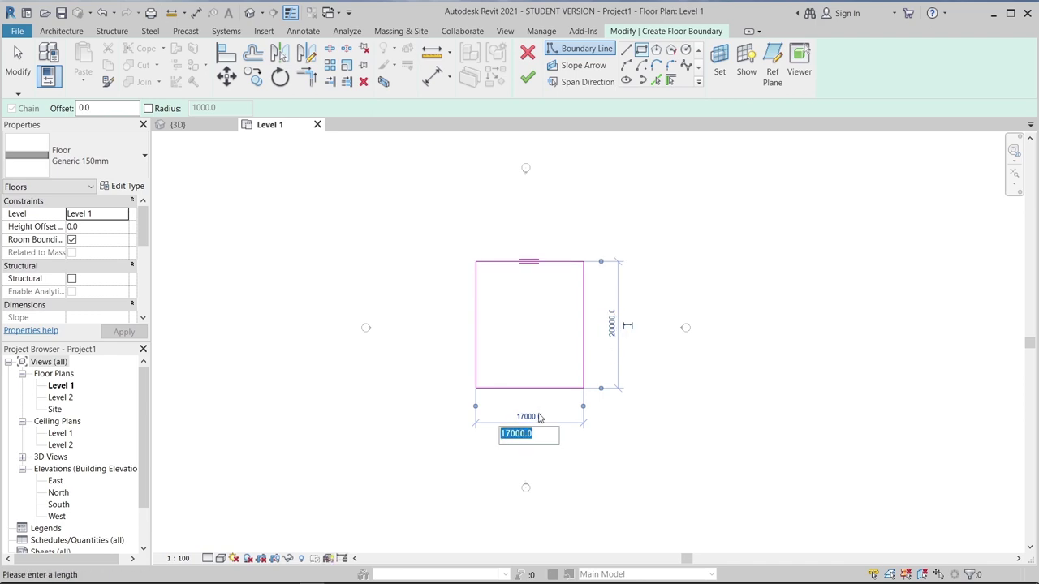
text(20)
key(Return)
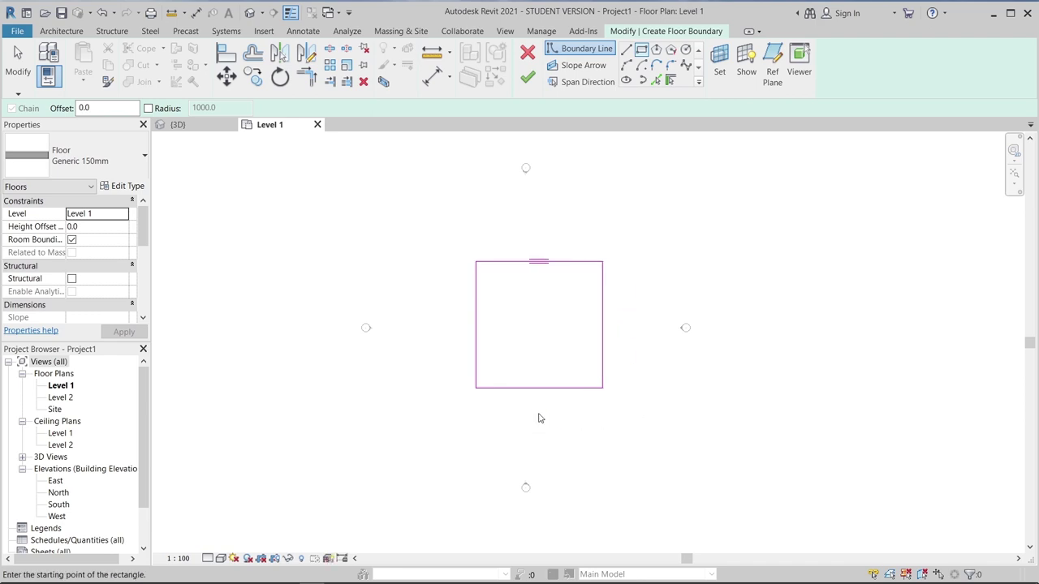
key(Escape)
scroll(591, 376, down, 2)
key(Escape)
click(528, 77)
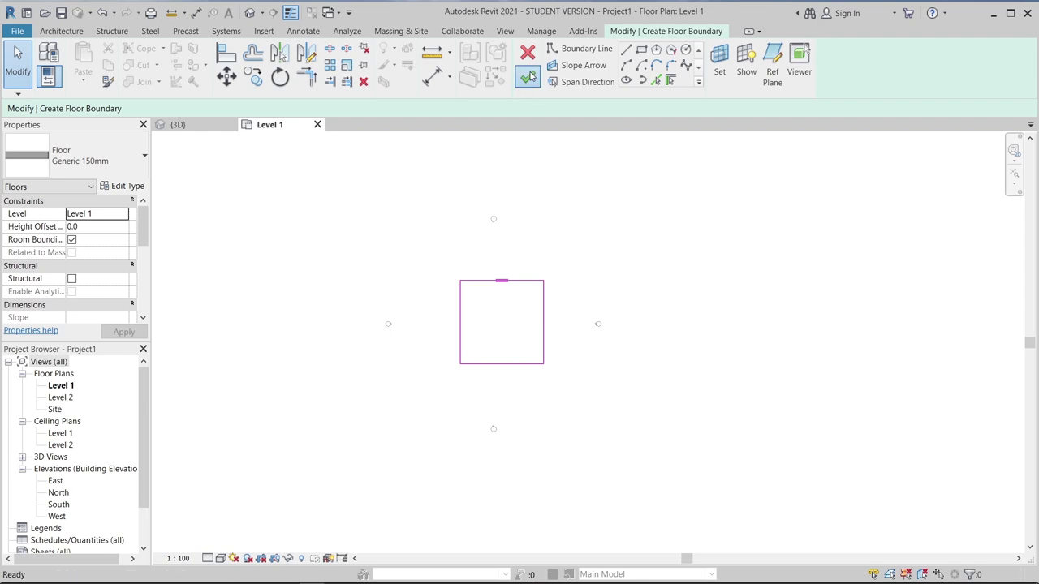
- Give the floor type's structure layer the Gypsum Wall Board material, then view the South elevation
click(127, 187)
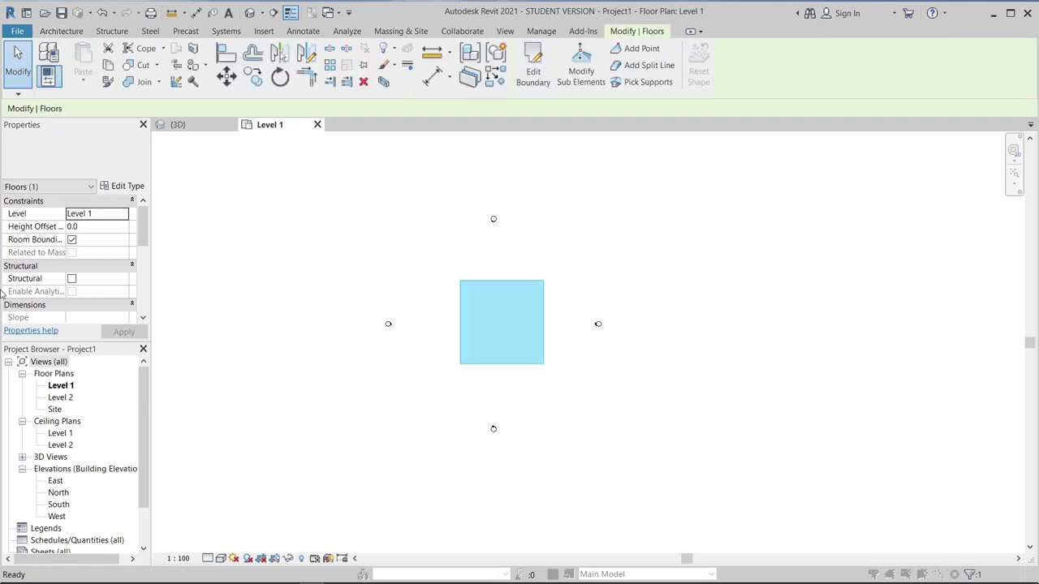
click(664, 178)
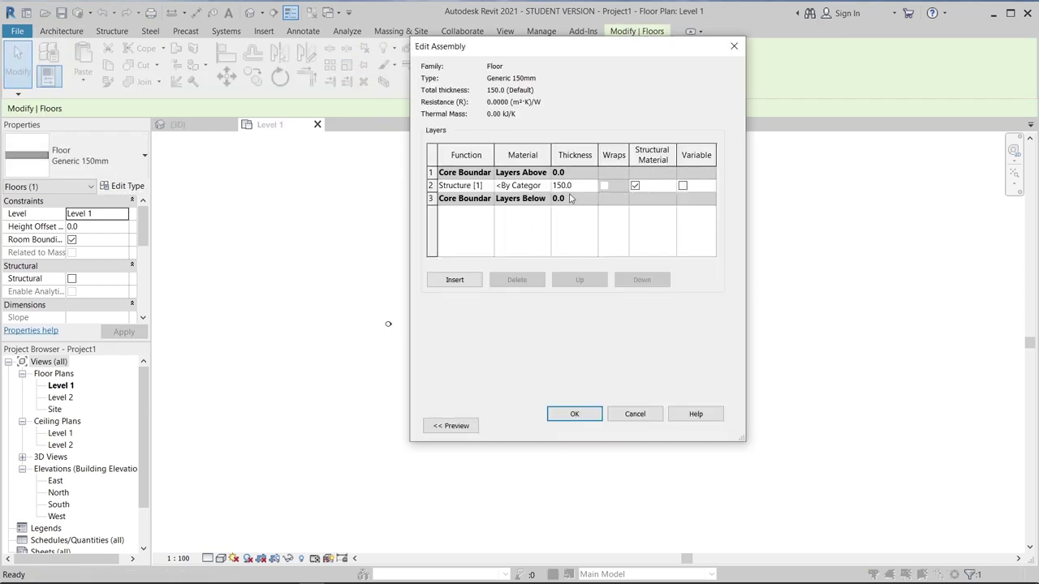
click(549, 186)
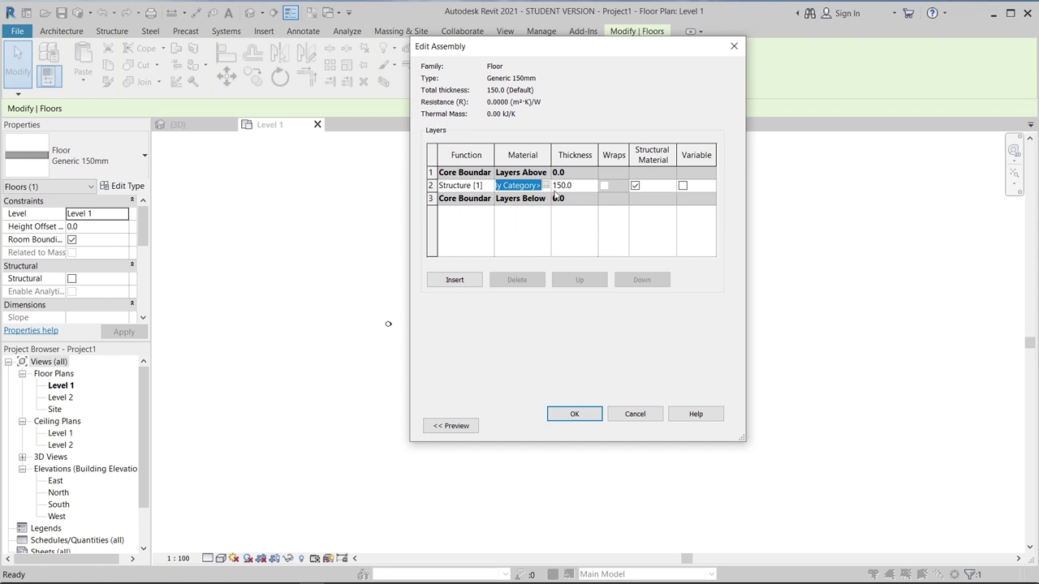
click(546, 185)
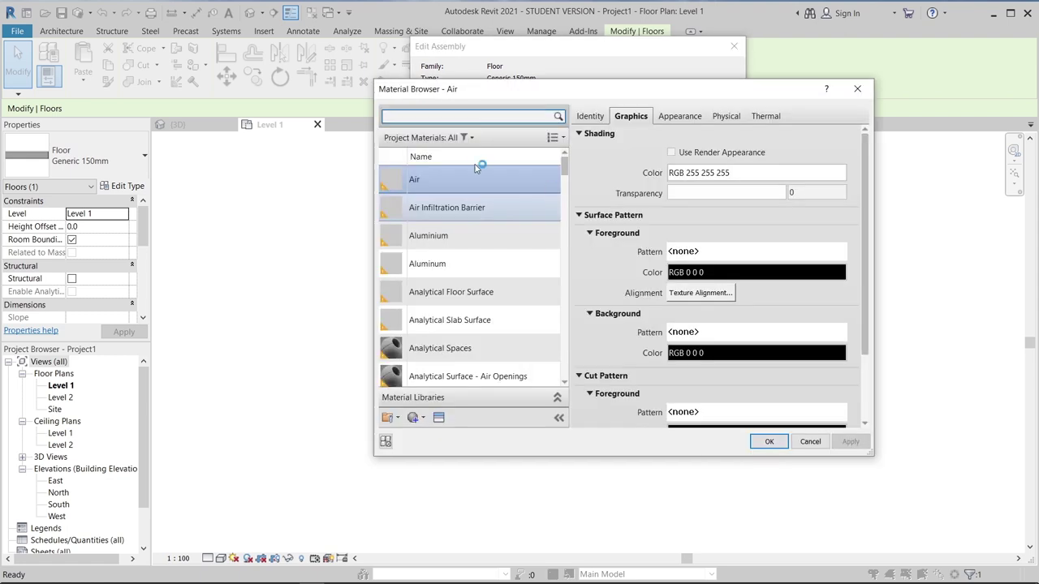
text(gy)
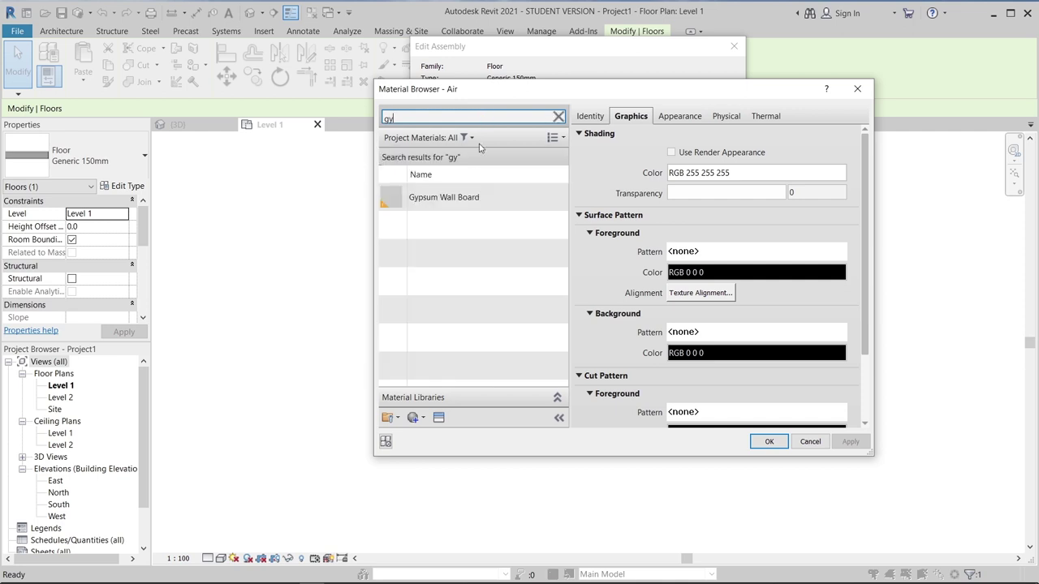
click(442, 197)
click(768, 441)
click(596, 416)
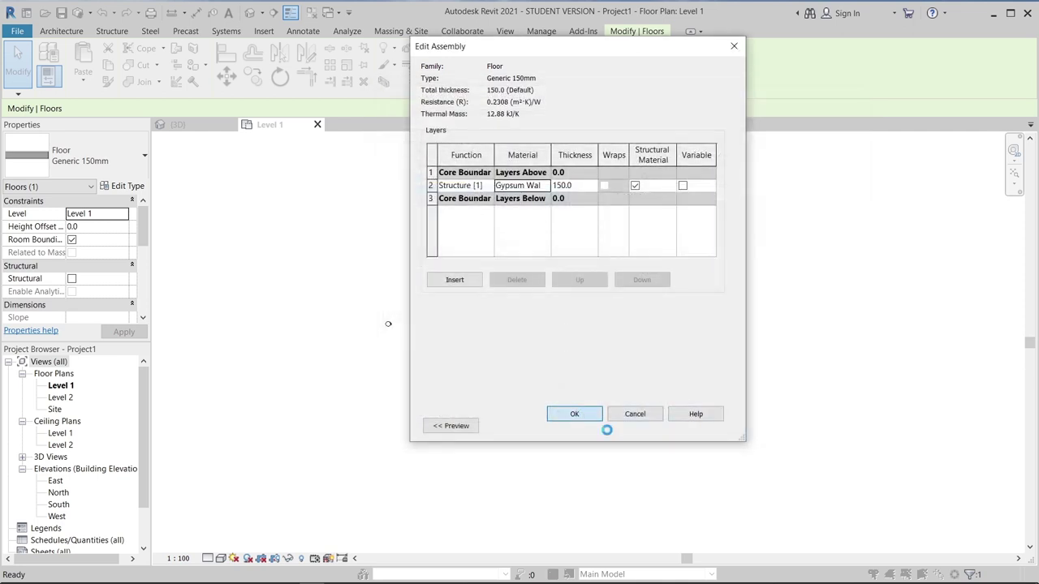
click(590, 426)
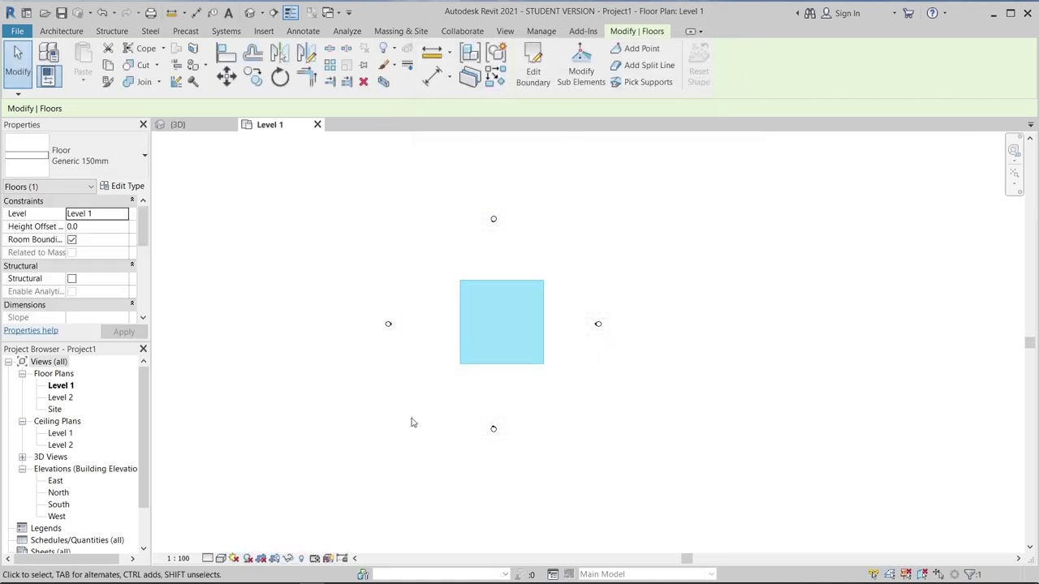
double_click(69, 507)
- Array Level 2 upward with 4000 spacing and a count of 6
click(568, 398)
scroll(568, 398, down, 3)
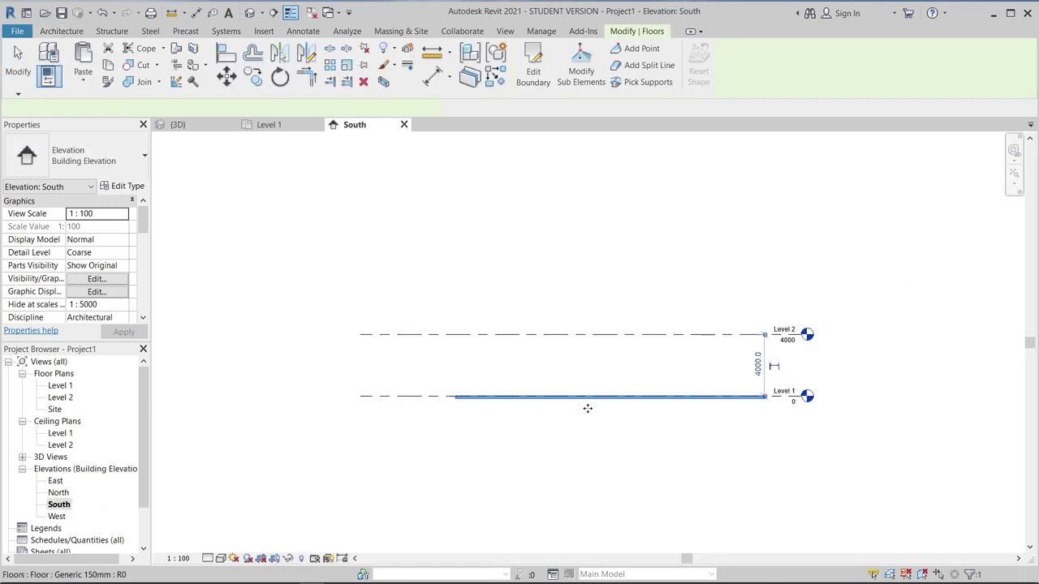
scroll(608, 462, down, 1)
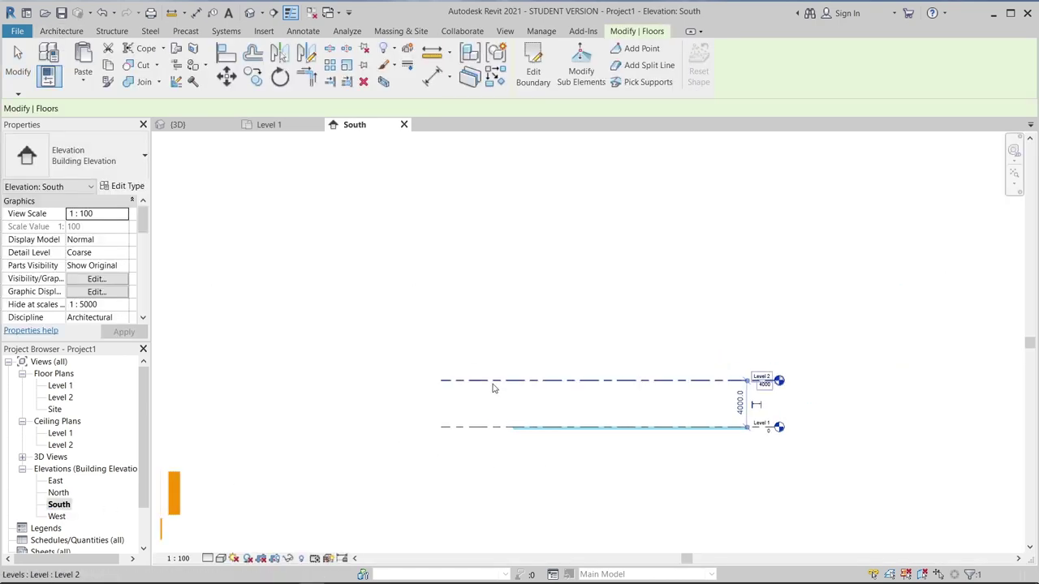
click(528, 380)
key(a)
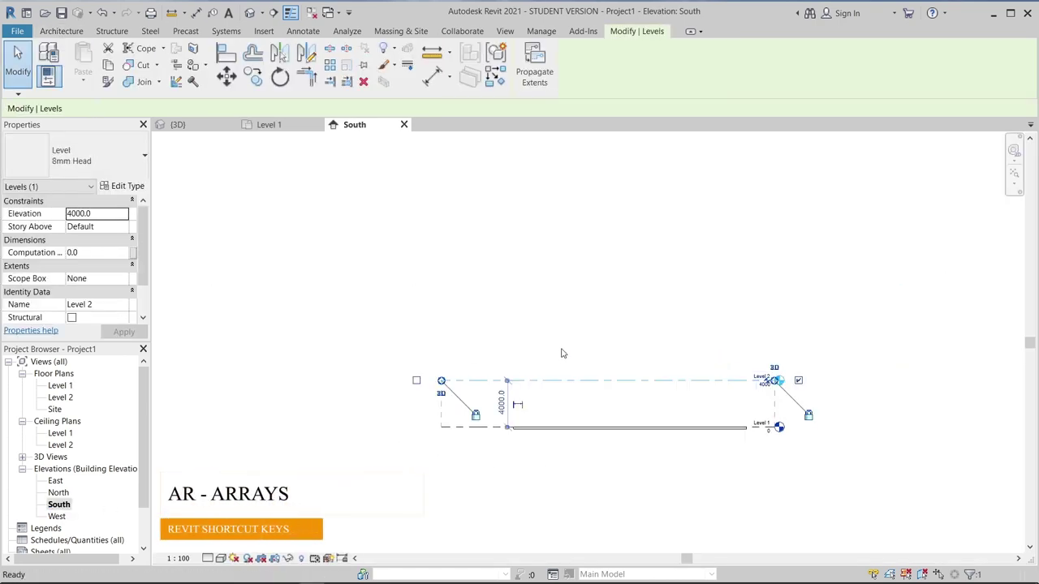
key(r)
click(568, 382)
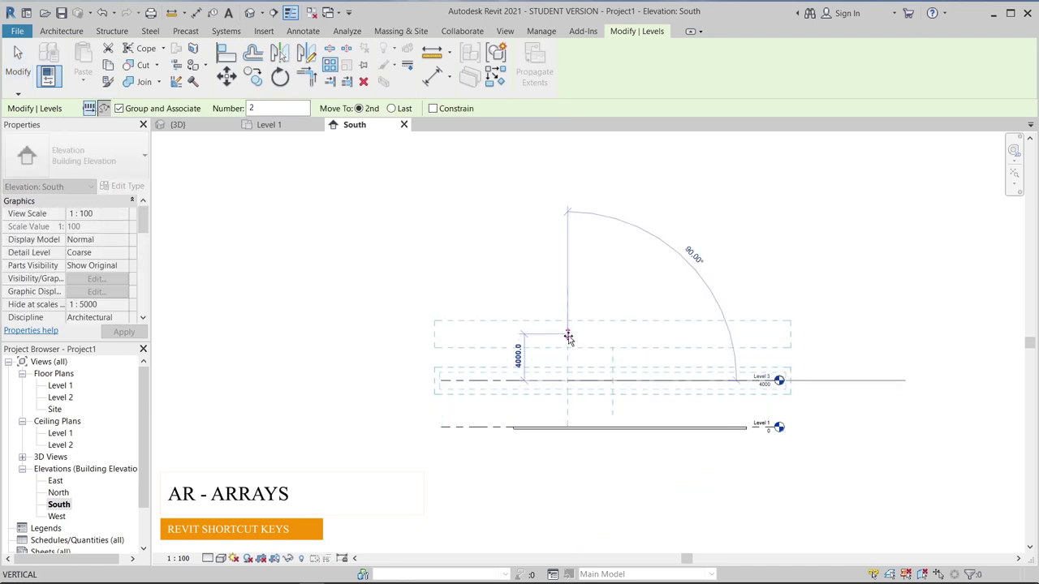
click(567, 335)
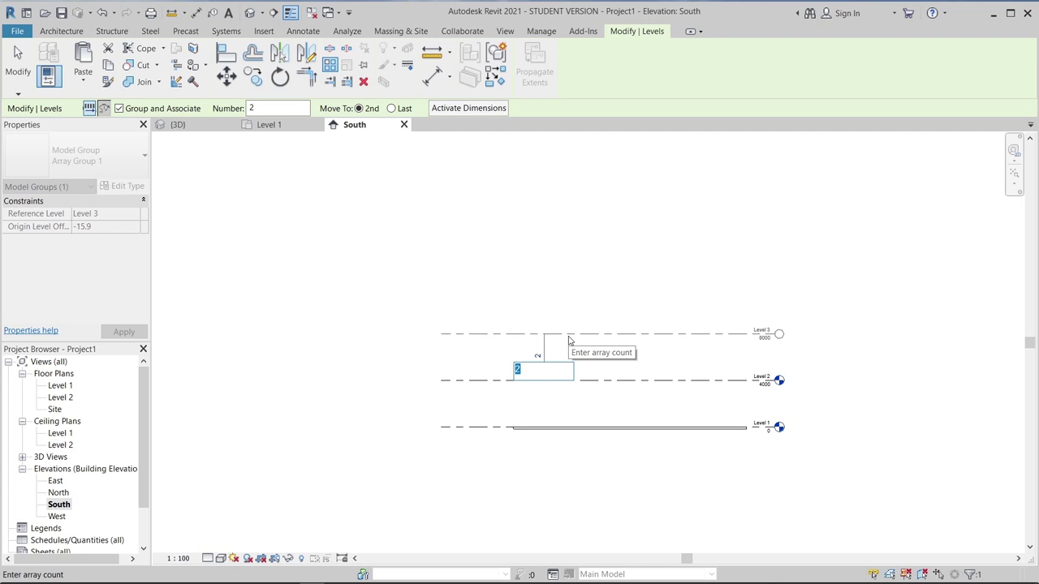
text(6)
key(Return)
- Change the level array count to 10 and clear the selection
scroll(581, 360, down, 3)
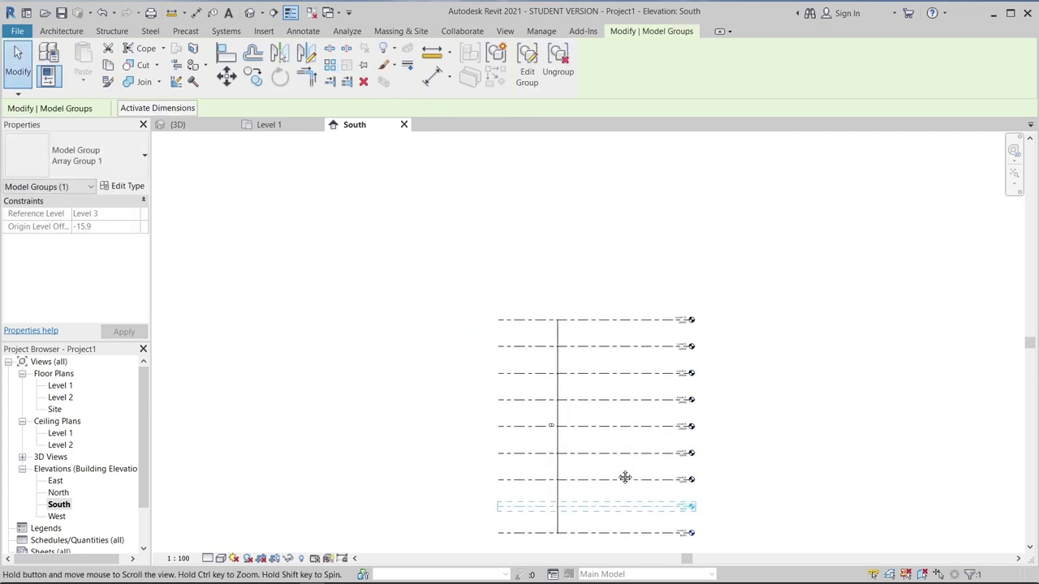
scroll(622, 475, up, 1)
scroll(606, 364, up, 3)
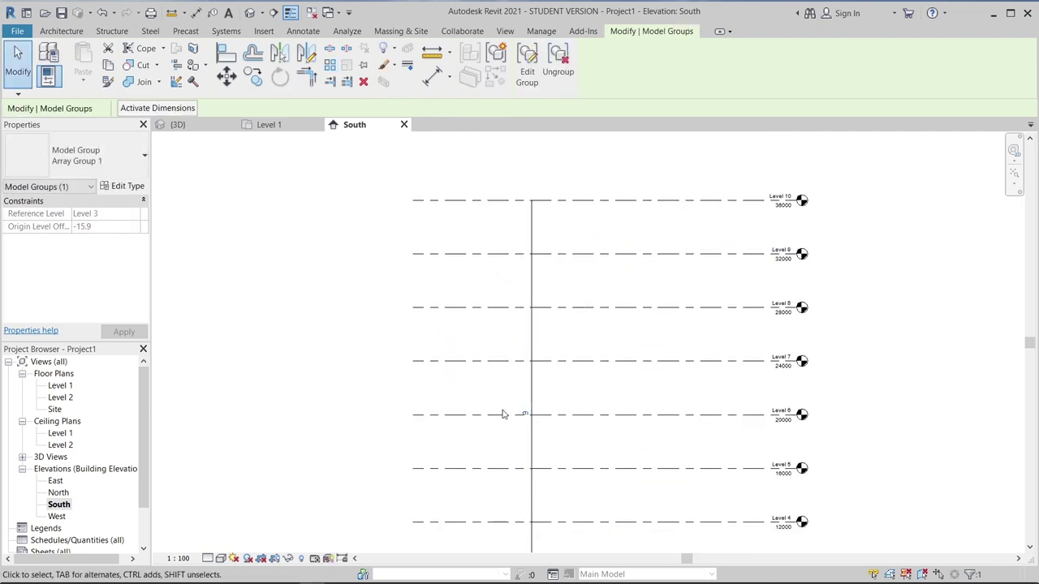
click(524, 413)
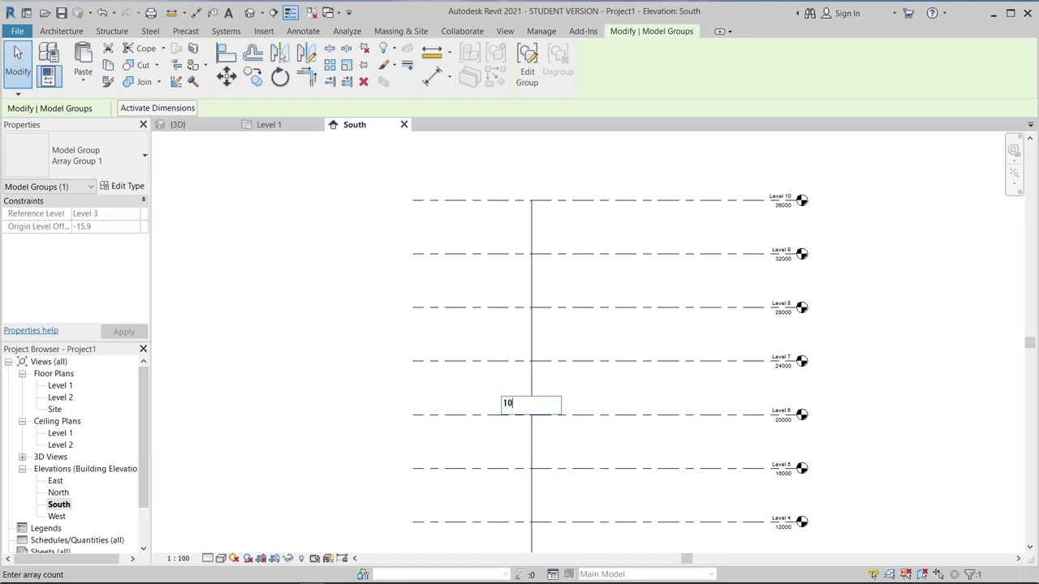
key(Return)
key(Escape)
scroll(514, 290, down, 3)
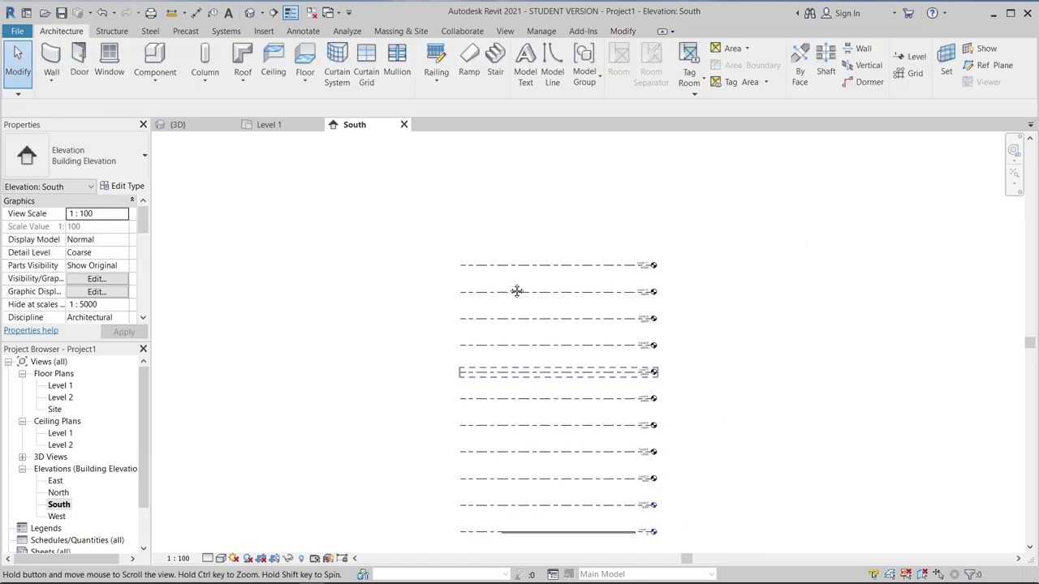
- Copy the Level 1 floor and paste it aligned to Levels 2 through 11
click(534, 423)
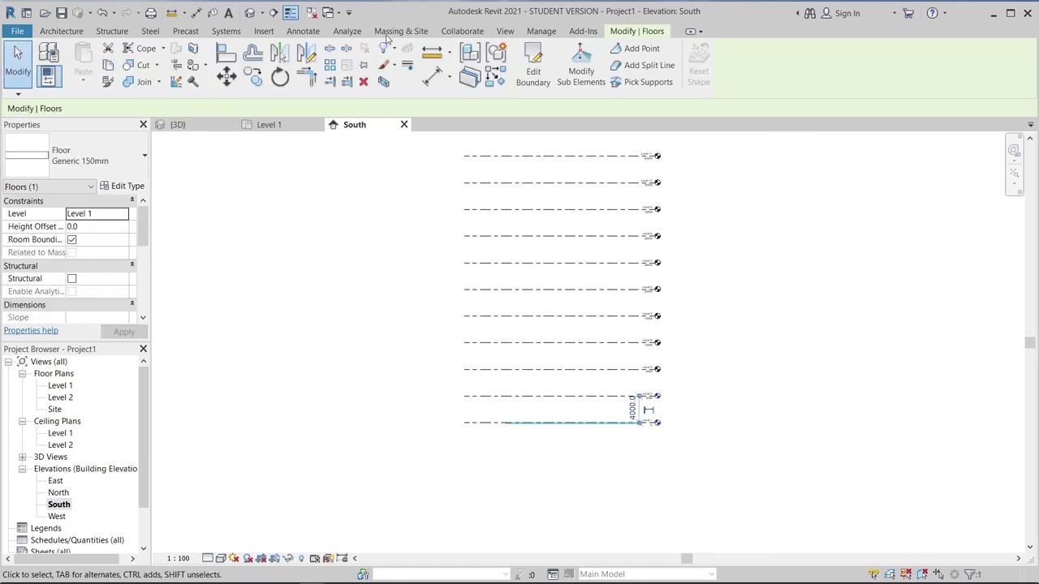
click(108, 66)
click(83, 80)
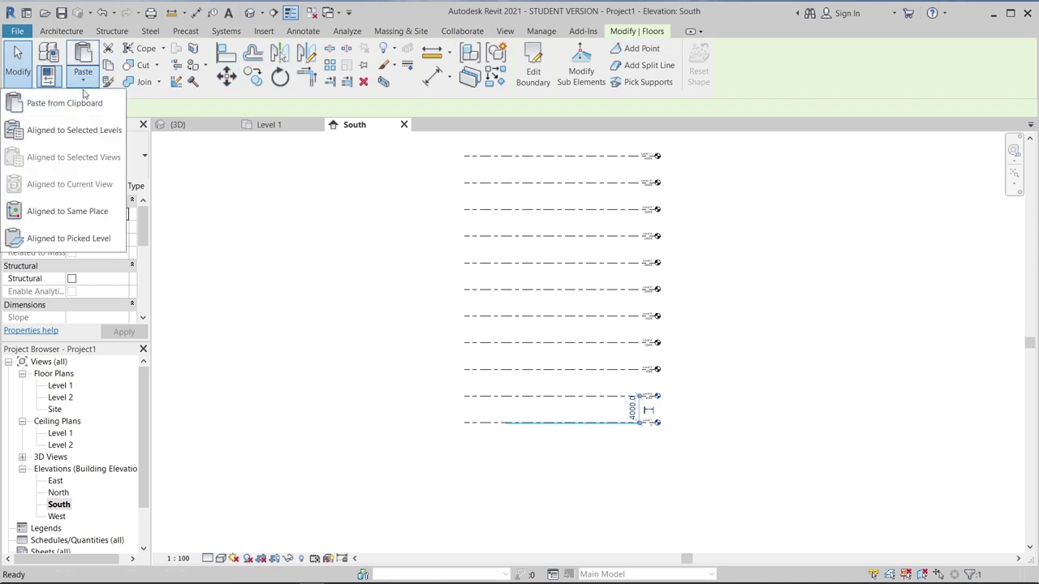
click(63, 131)
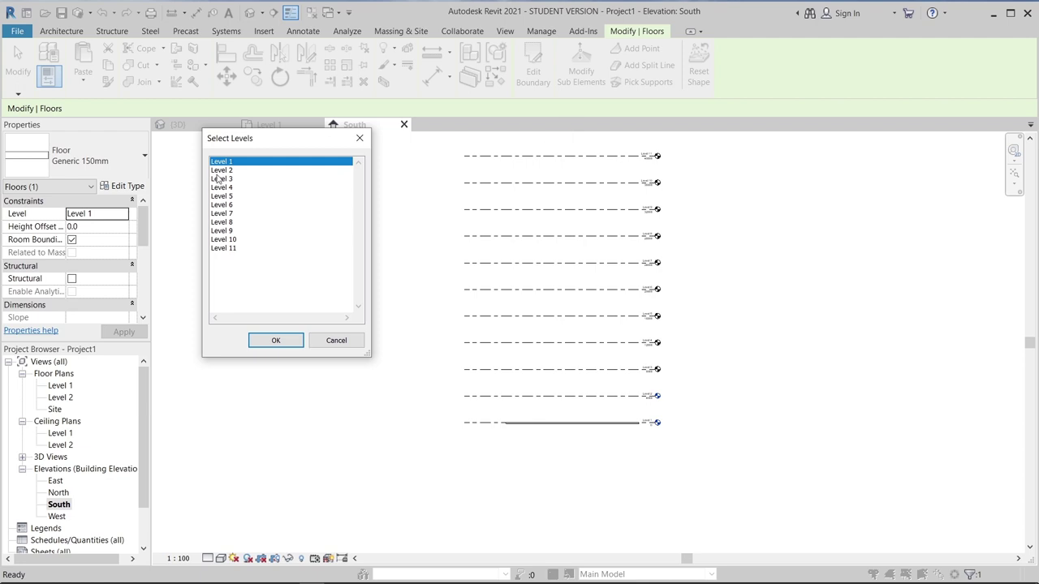
click(217, 171)
shift+click(231, 248)
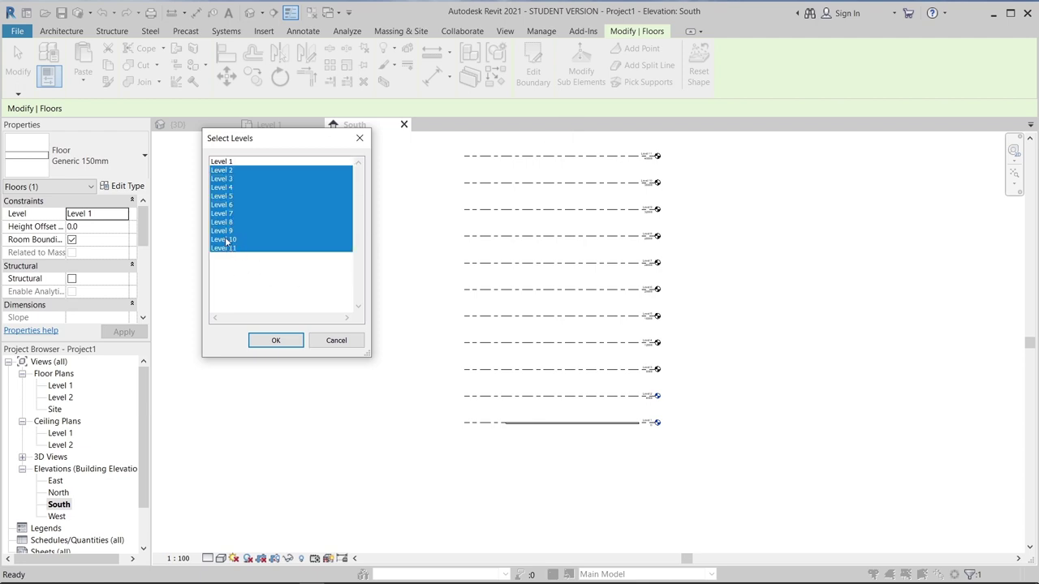
click(292, 345)
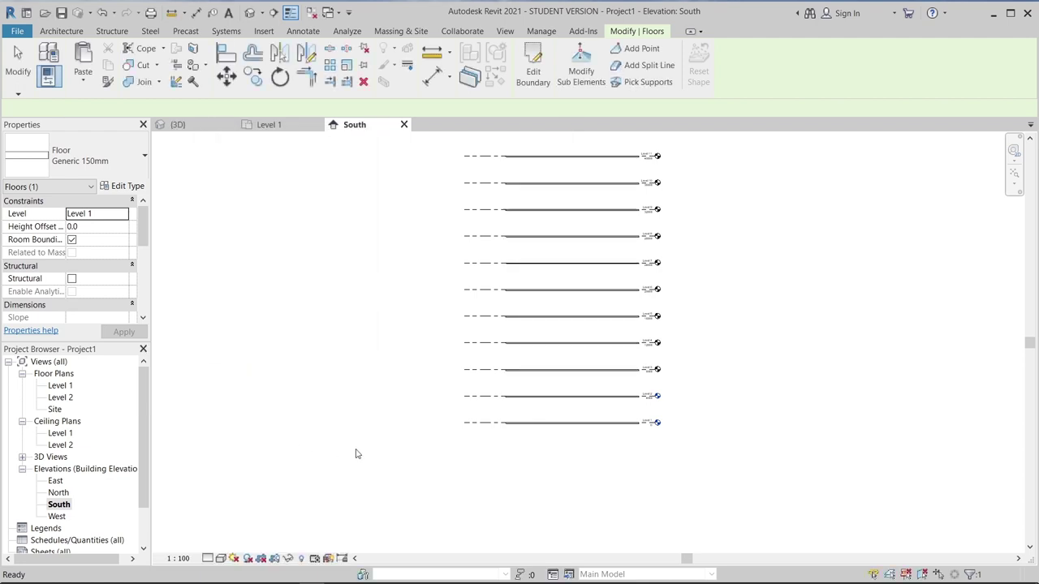
- Deselect the floor and return to the Level 1 floor plan
click(444, 469)
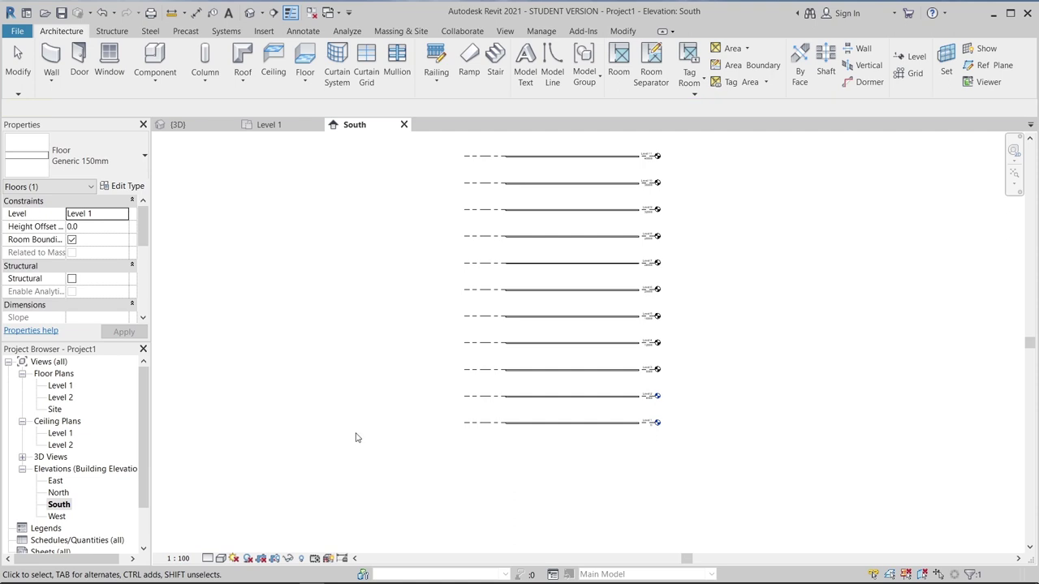
click(271, 124)
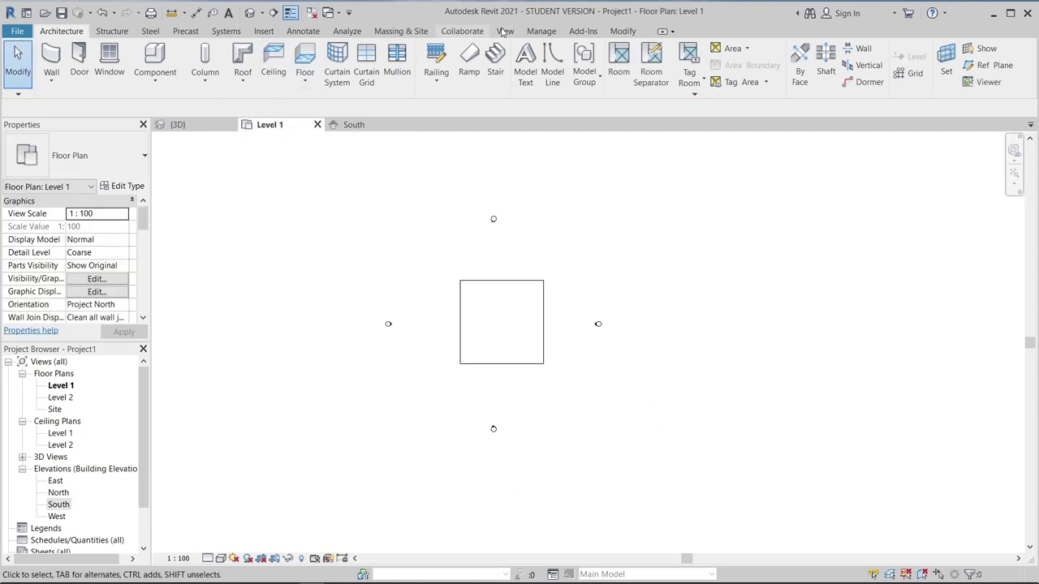
click(399, 30)
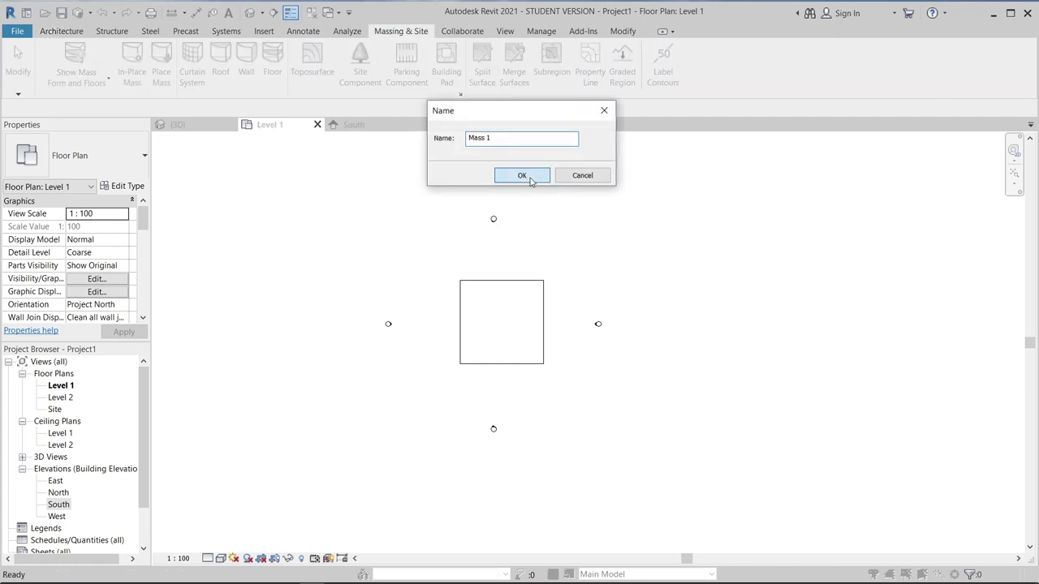
- Accept the name Mass 1 and pick the square's bottom edge as a mass line
click(528, 175)
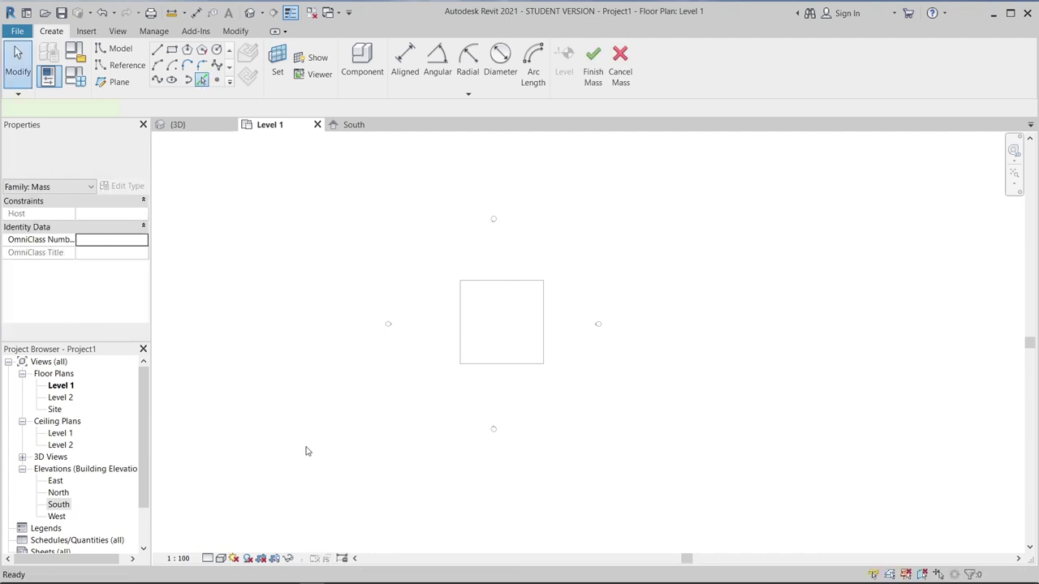
click(201, 82)
click(483, 372)
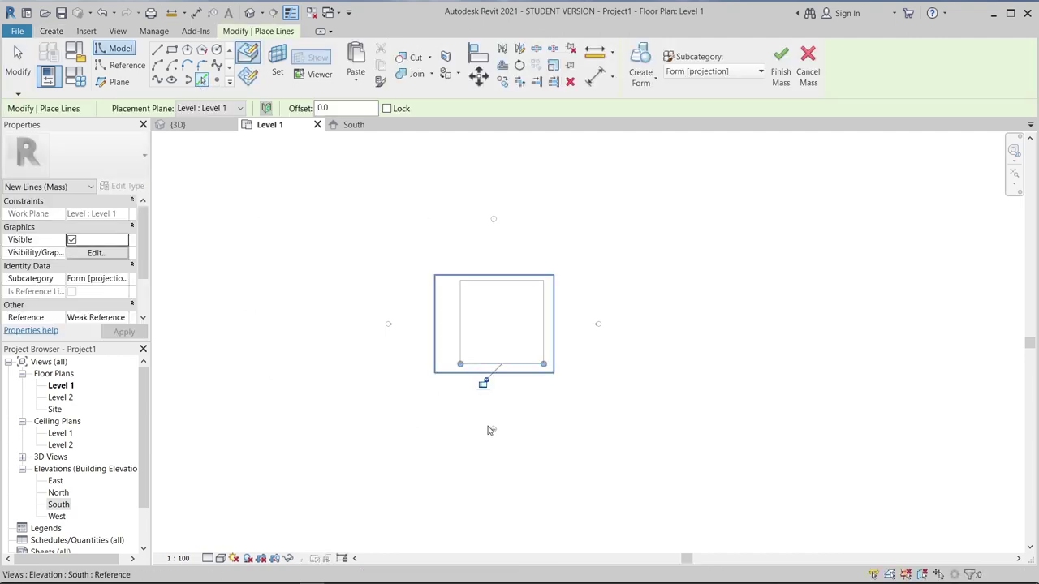
key(Escape)
- Create a solid form from the picked bottom line
click(495, 366)
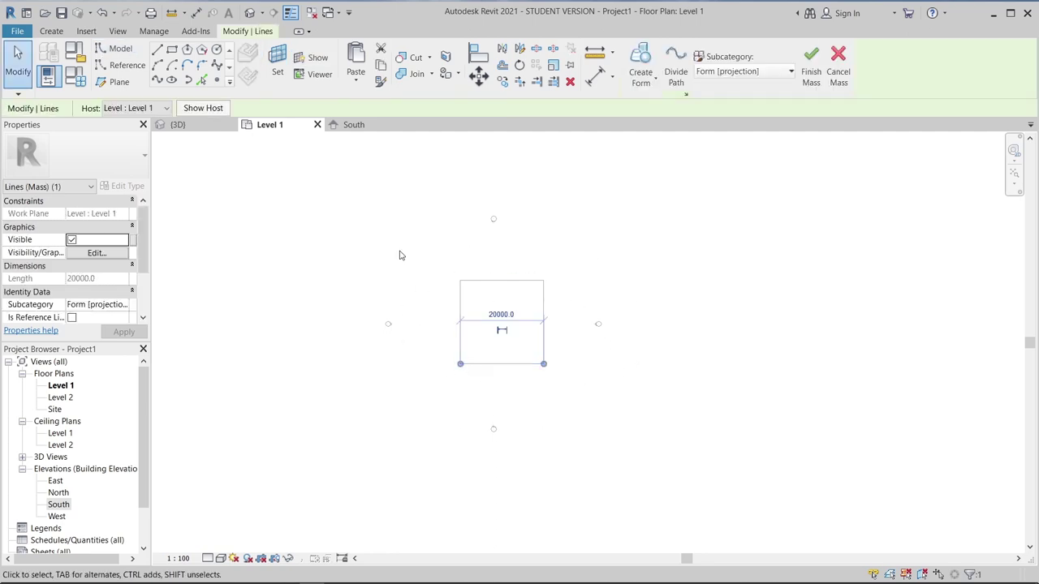
click(641, 82)
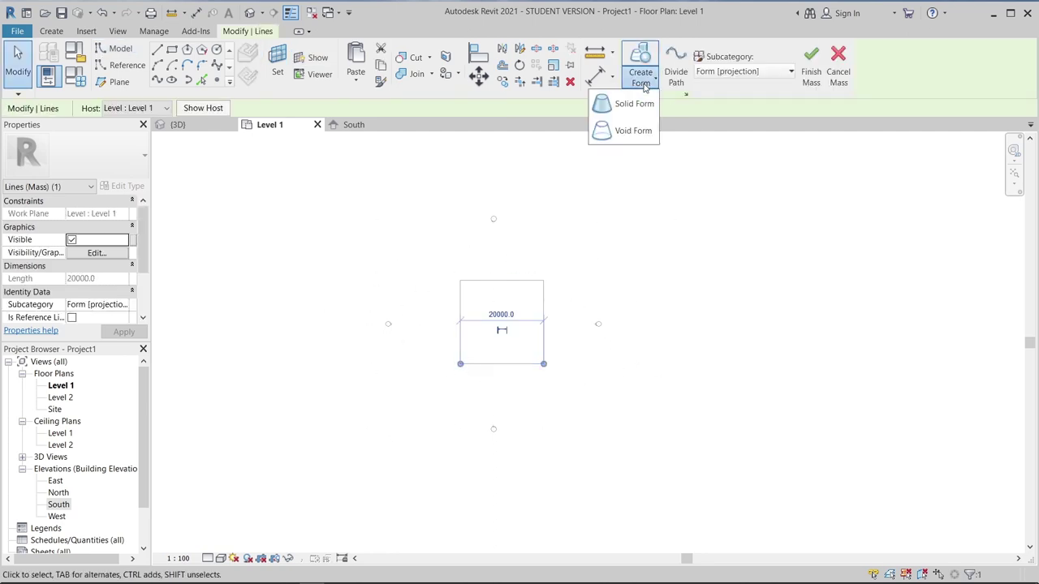
click(630, 102)
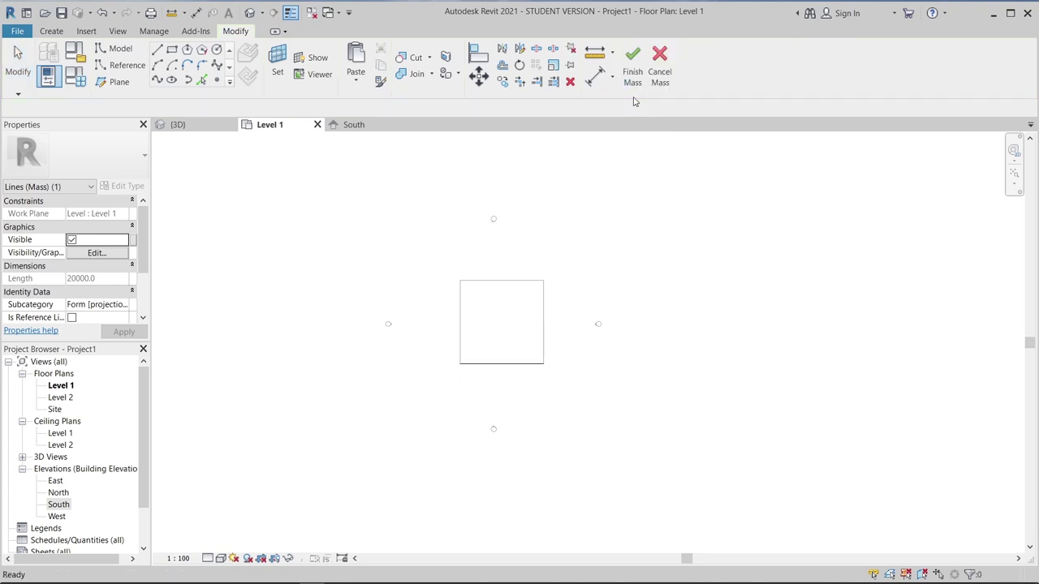
- In the South elevation, drag the mass form's top edge up to Level 11
click(353, 124)
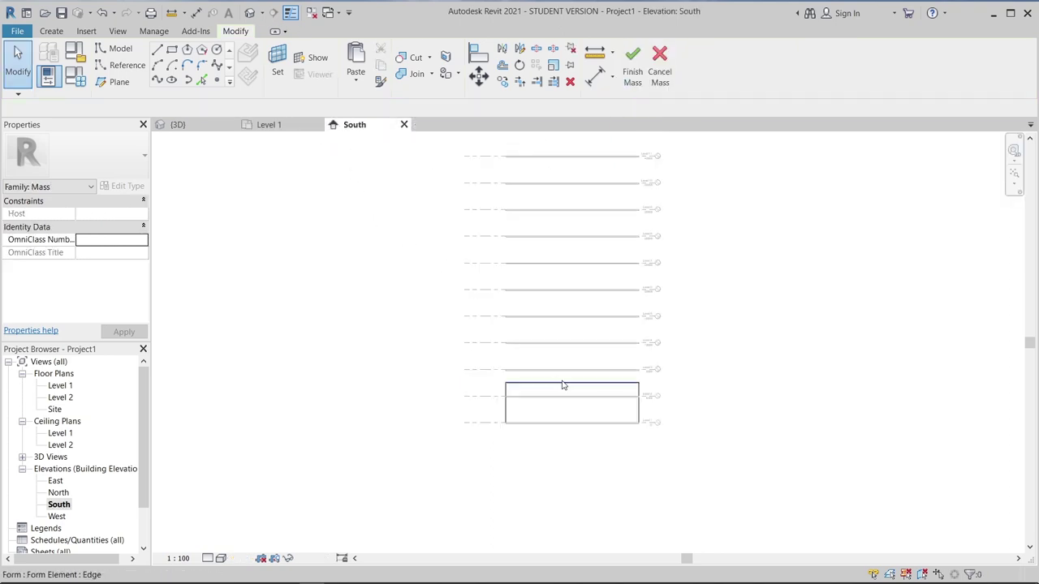
click(775, 387)
middle_drag(775, 387, 765, 433)
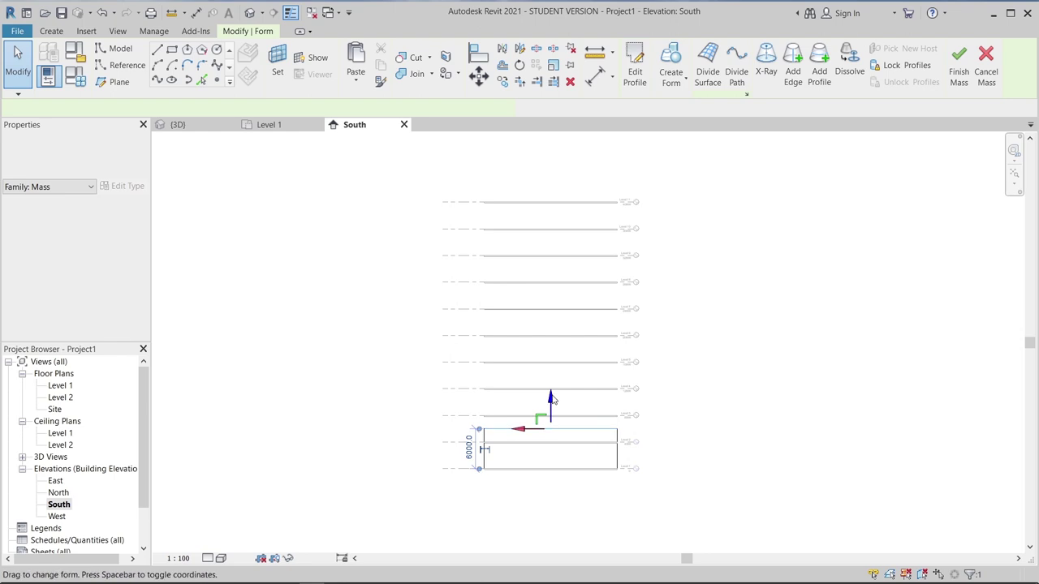
drag(552, 271, 548, 177)
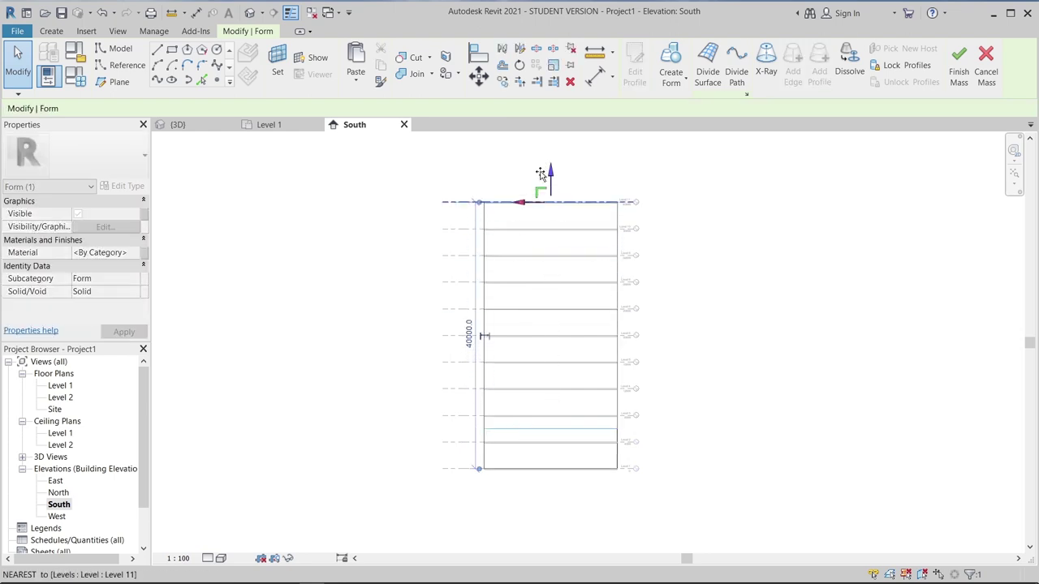
middle_drag(632, 364, 633, 319)
click(580, 436)
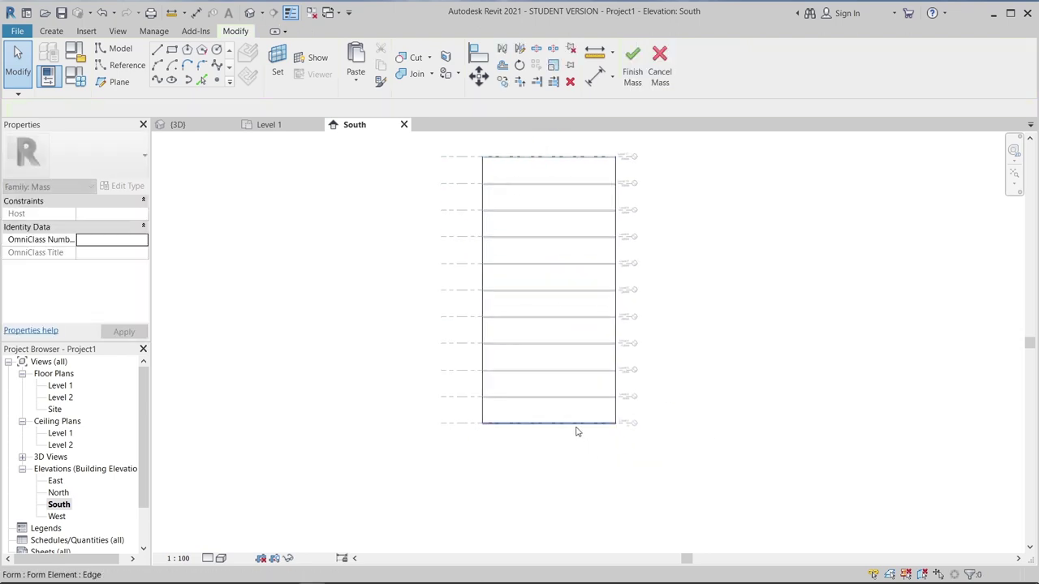
- Lift the mass form's bottom edge up to Level 2 and reselect the form
click(545, 422)
drag(551, 378, 550, 352)
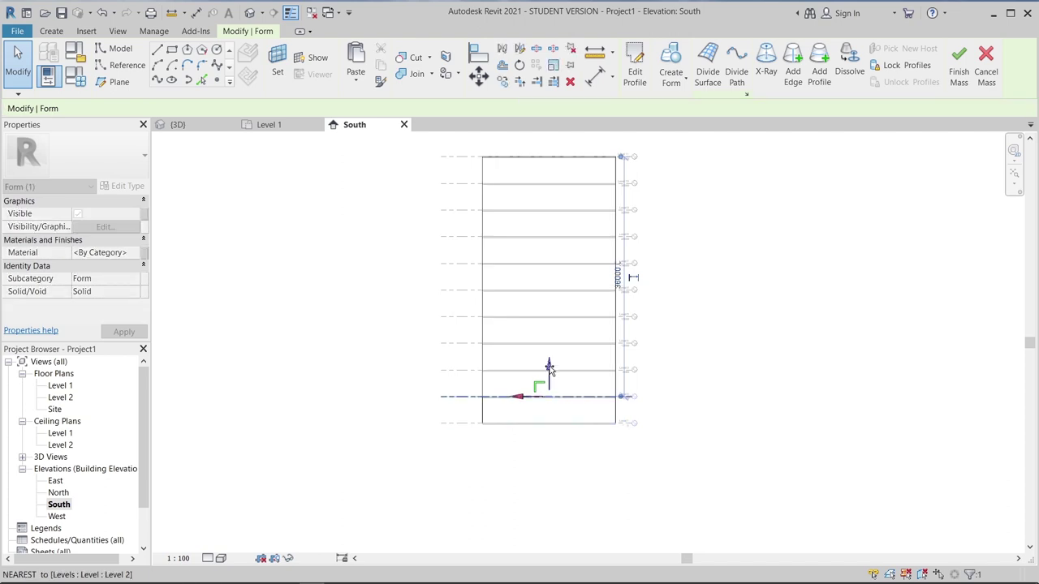
click(752, 368)
middle_drag(590, 285, 556, 341)
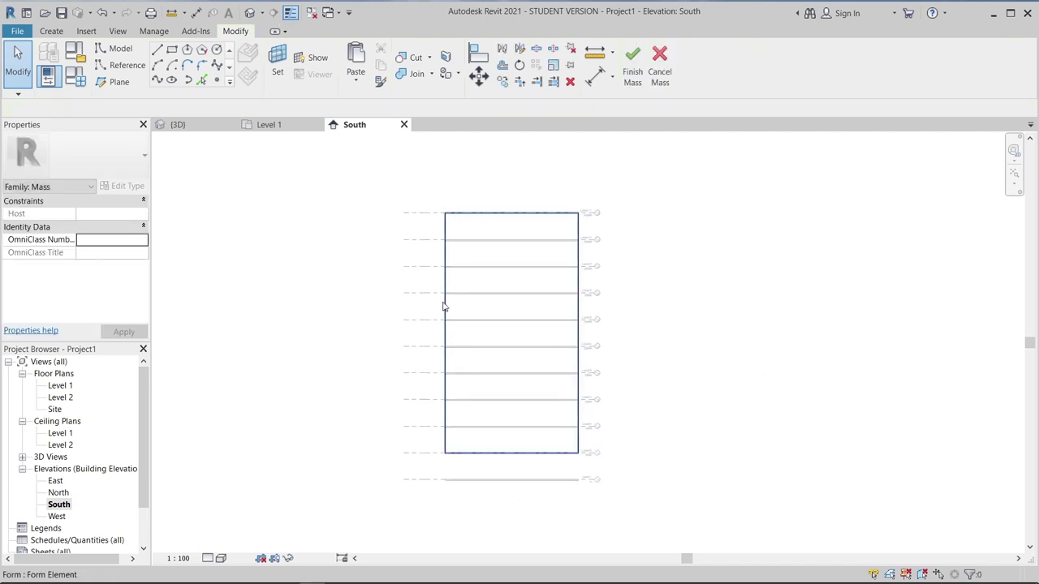
click(470, 297)
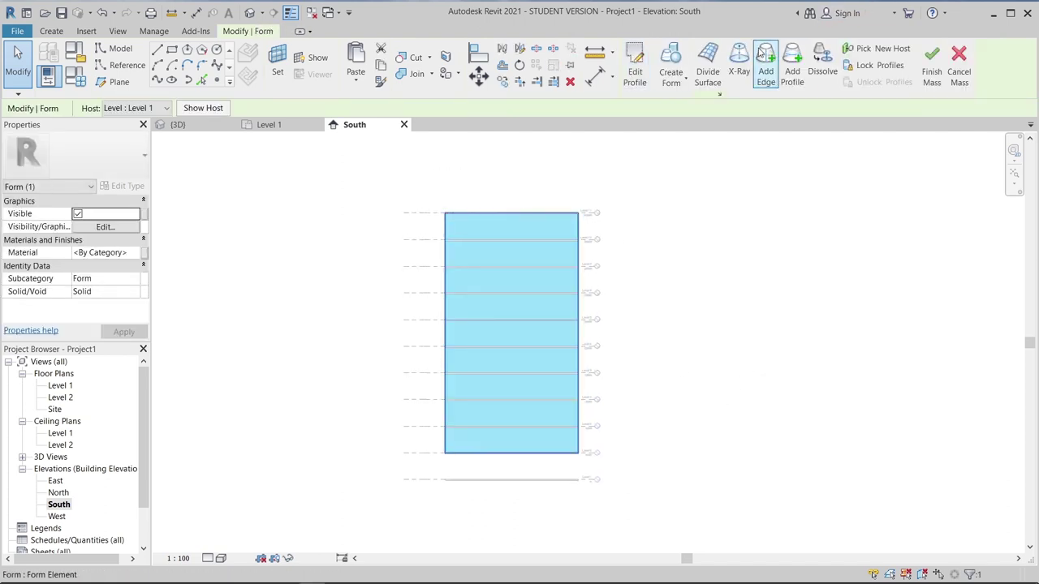
- Divide the form's surface and turn on node display for it
click(707, 69)
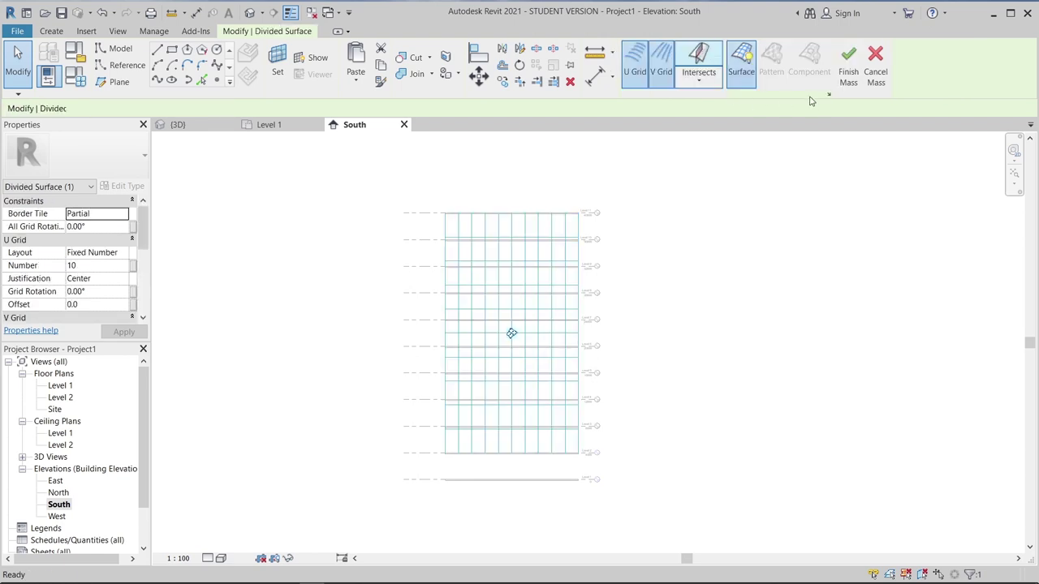
click(828, 95)
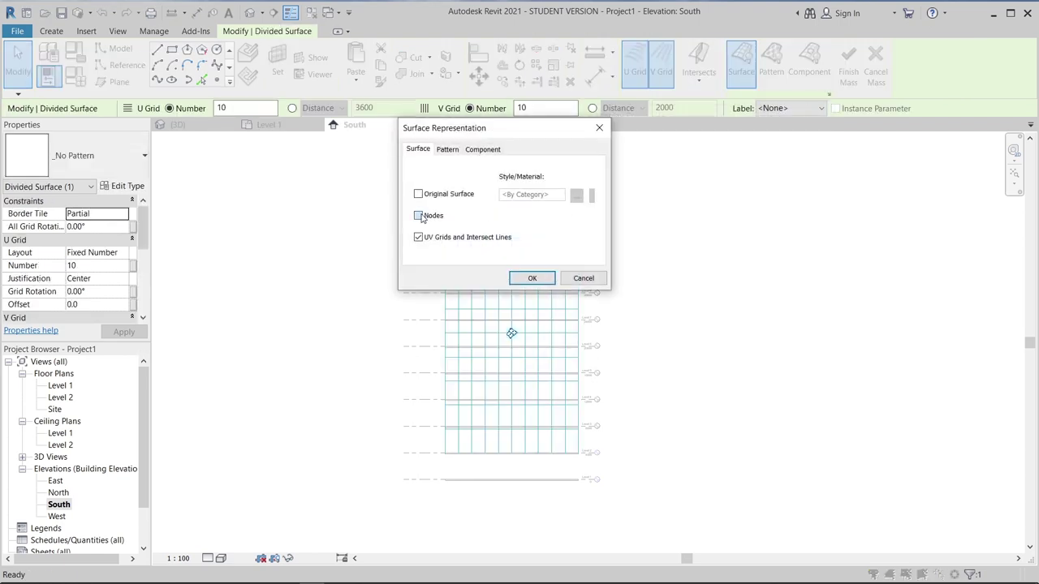
click(520, 280)
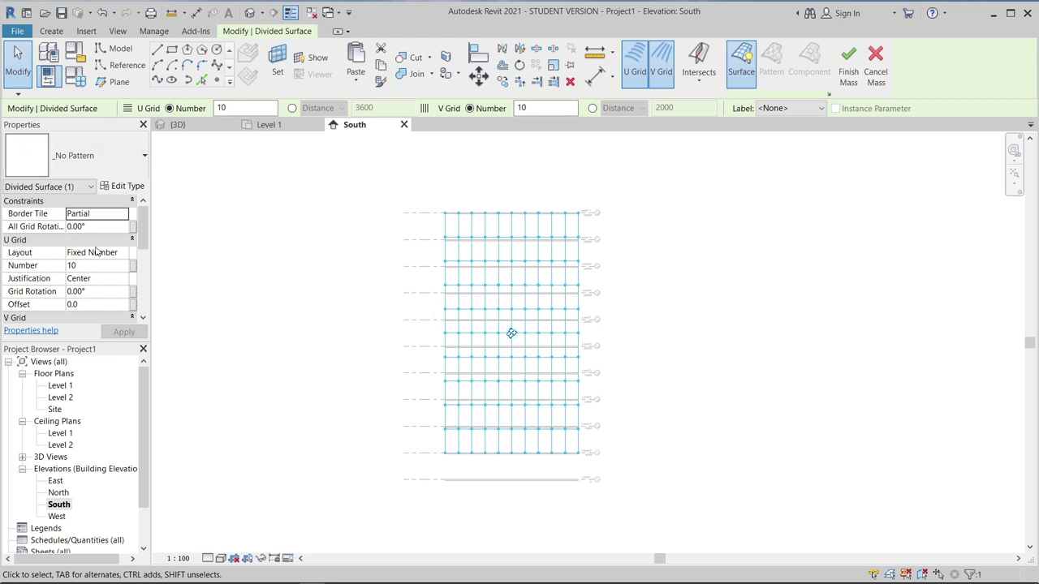
- Set both U and V grid layouts to Fixed Distance at 2000.0
click(128, 253)
click(128, 253)
click(122, 277)
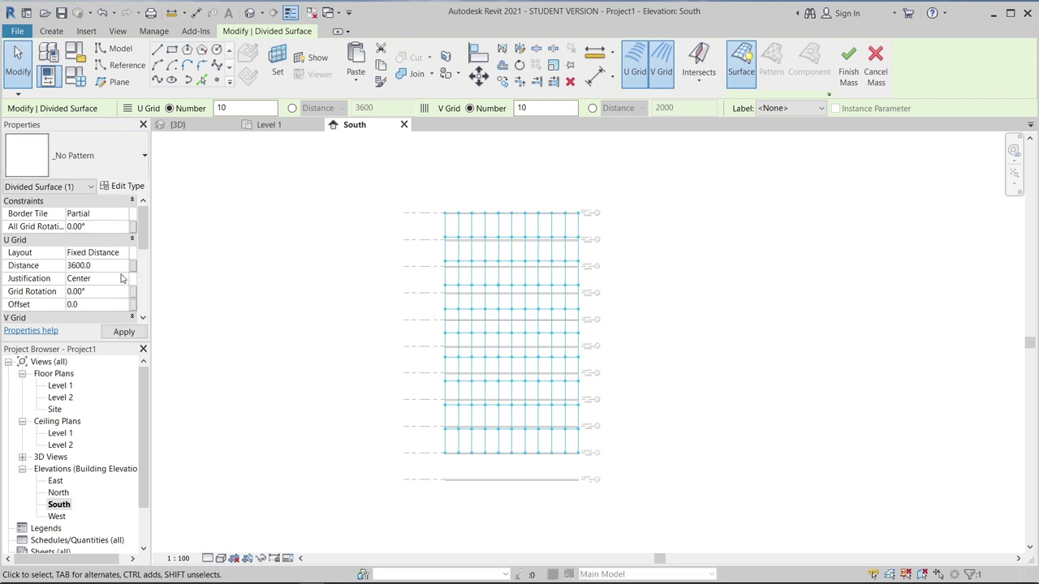
click(108, 268)
text(2000)
scroll(108, 267, down, 1)
click(123, 304)
click(123, 304)
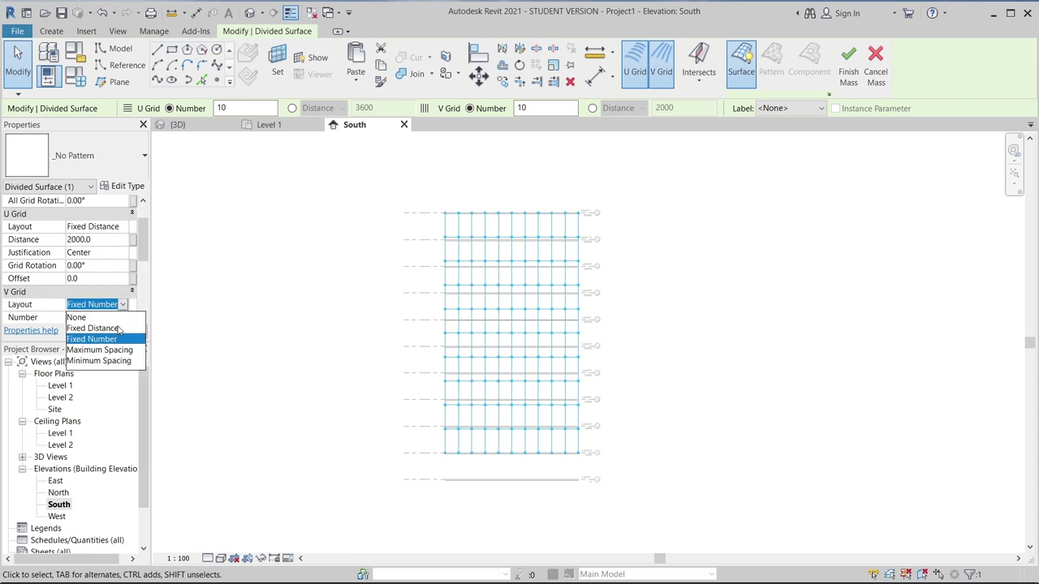
click(119, 328)
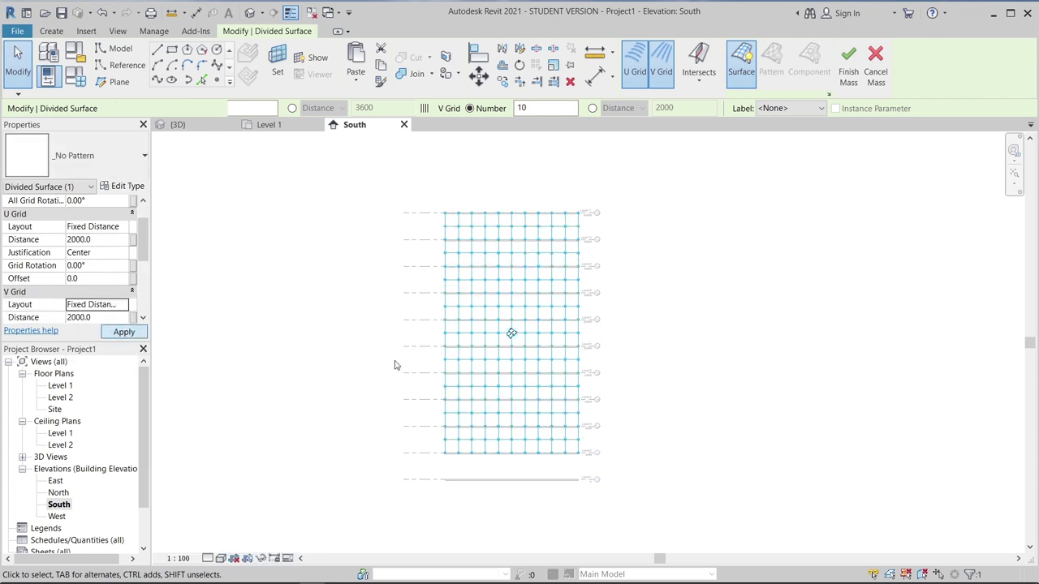
click(690, 365)
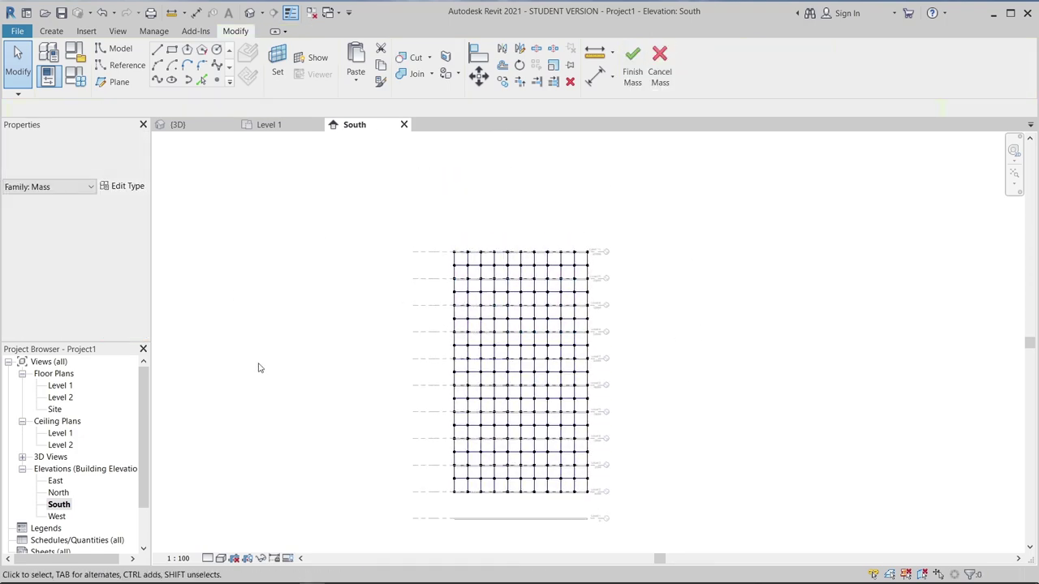
- Create a new family from the Metric Curtain Panel Pattern Based.rft template
middle_drag(584, 297, 438, 376)
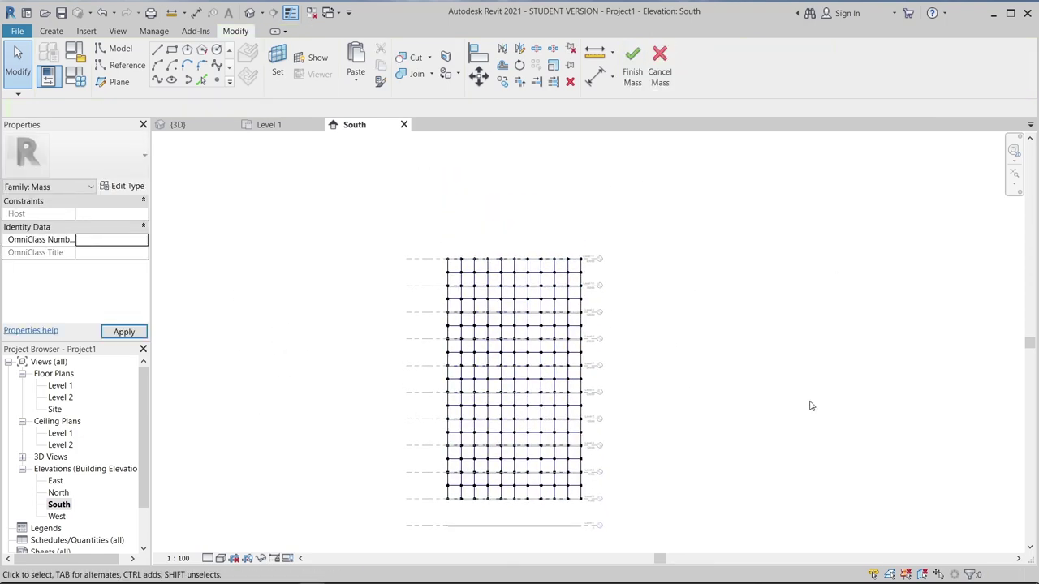
mouse_move(809, 406)
middle_down()
mouse_move(743, 317)
mouse_move(763, 419)
middle_up()
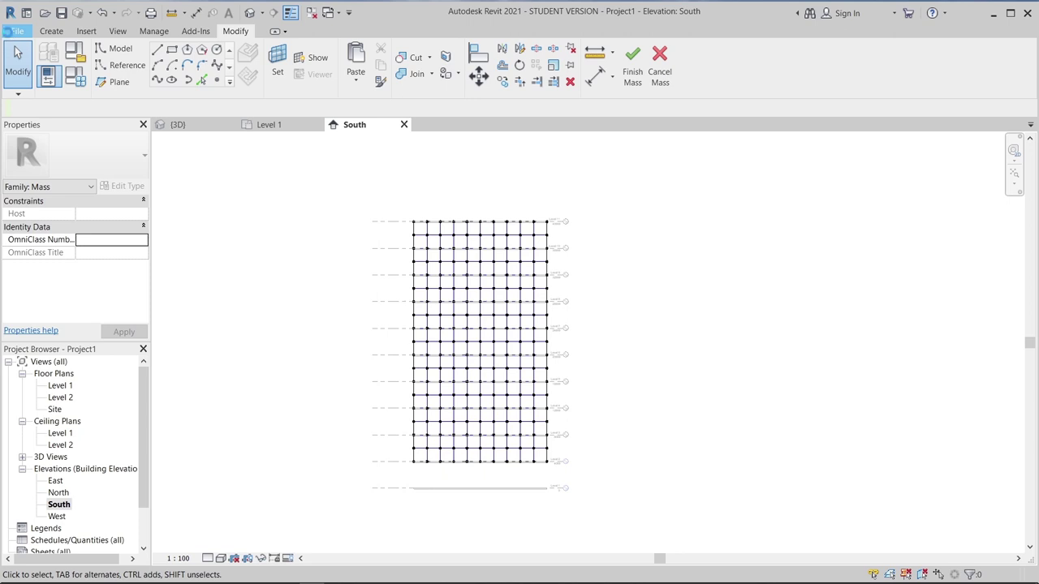
click(9, 34)
mouse_move(46, 84)
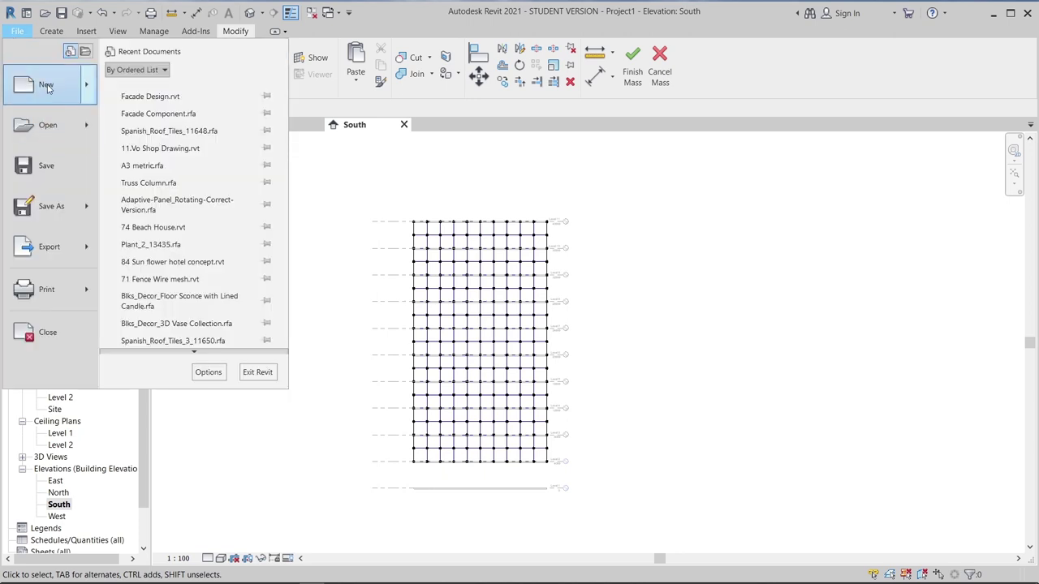
click(191, 139)
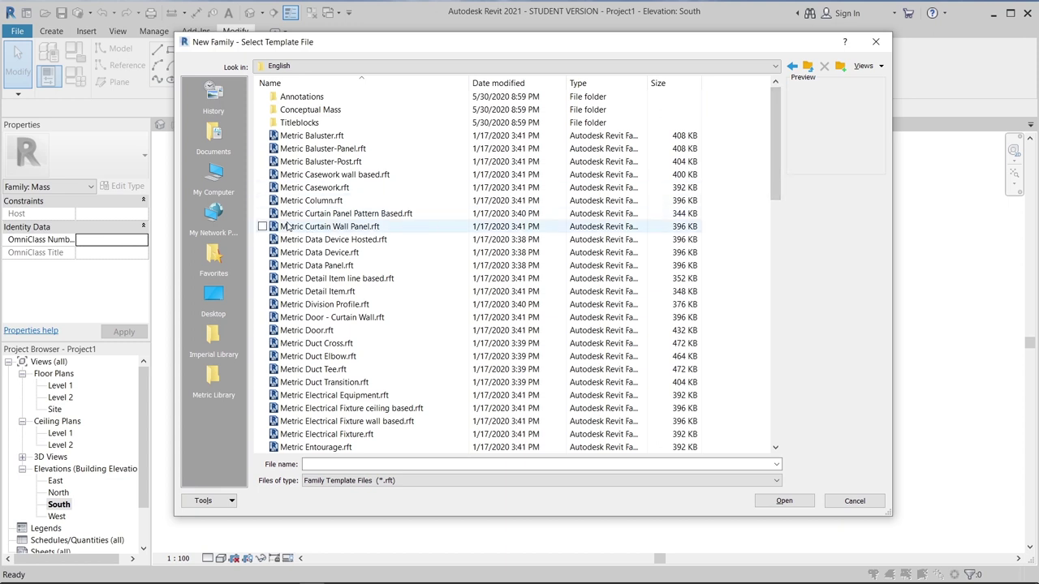
click(388, 216)
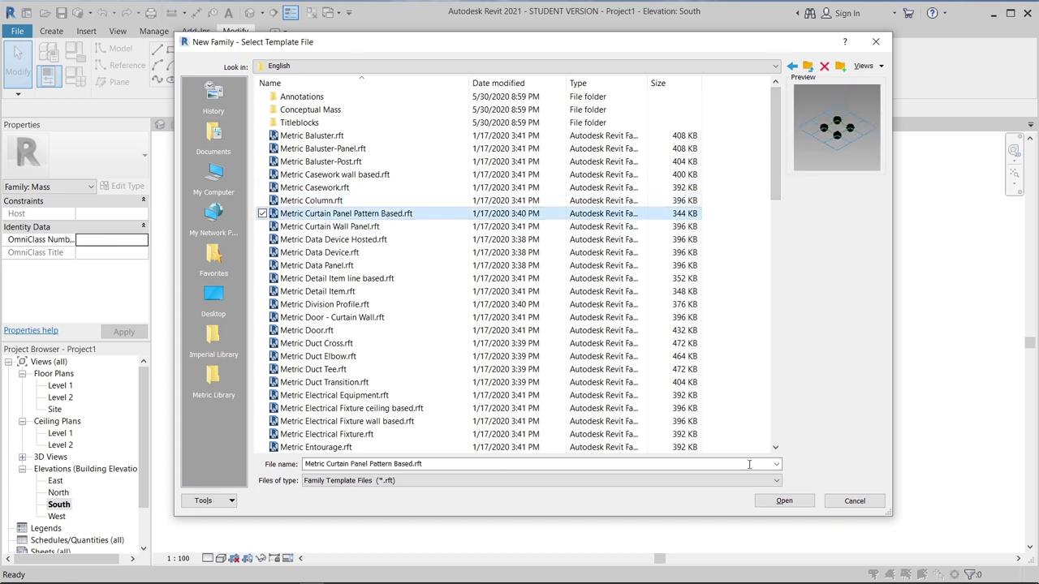
click(786, 500)
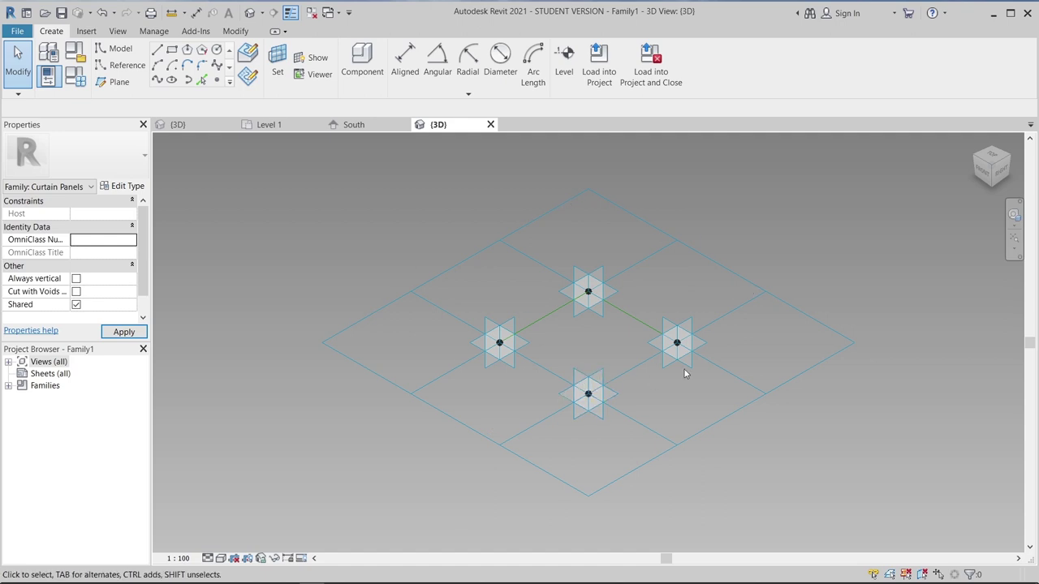
- Set the tile pattern grid's horizontal and vertical spacing to 2000.0
click(706, 267)
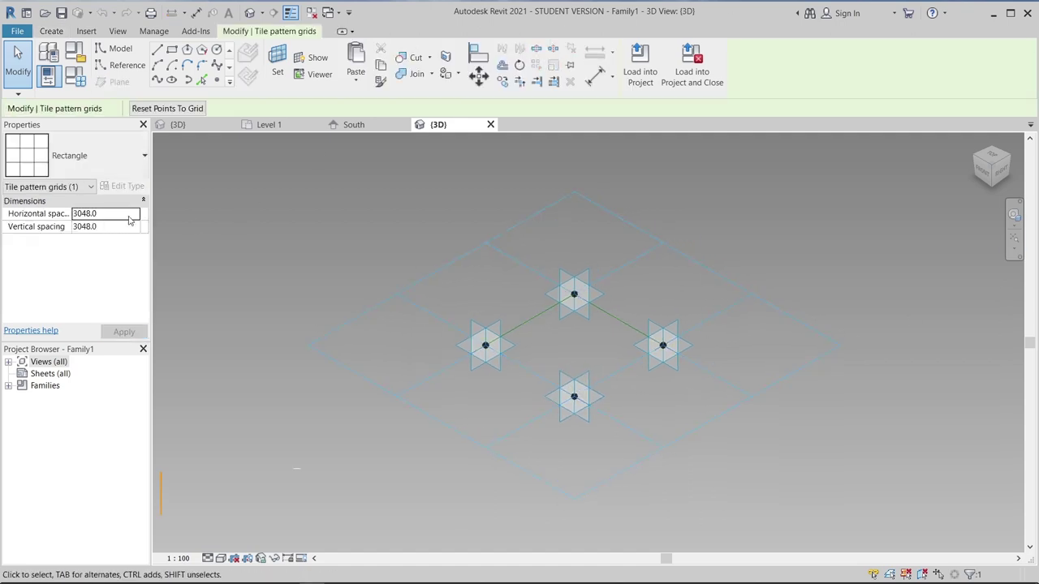
click(127, 215)
text(2000.0)
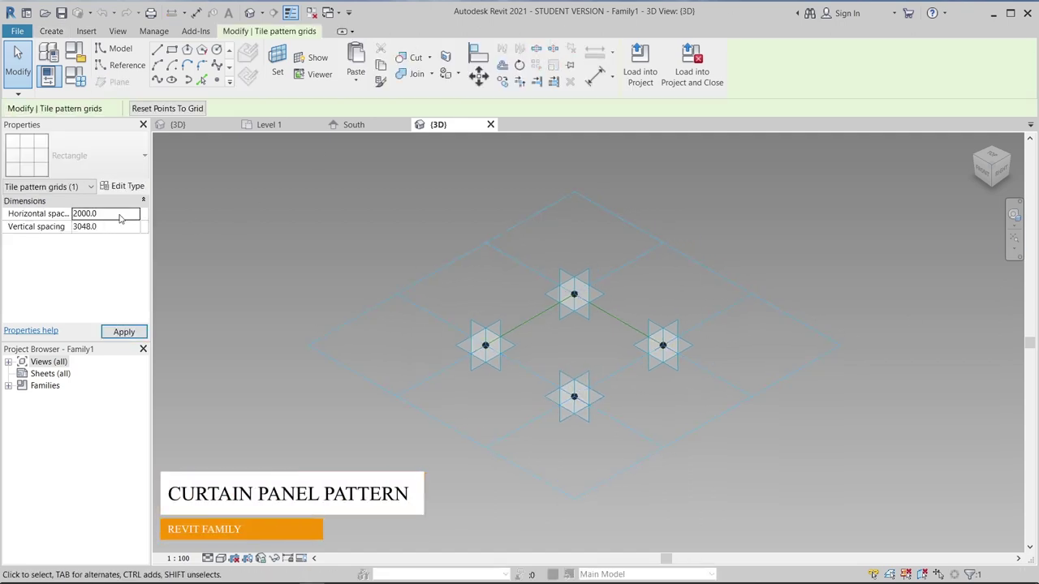
key(Return)
click(114, 229)
text(2000)
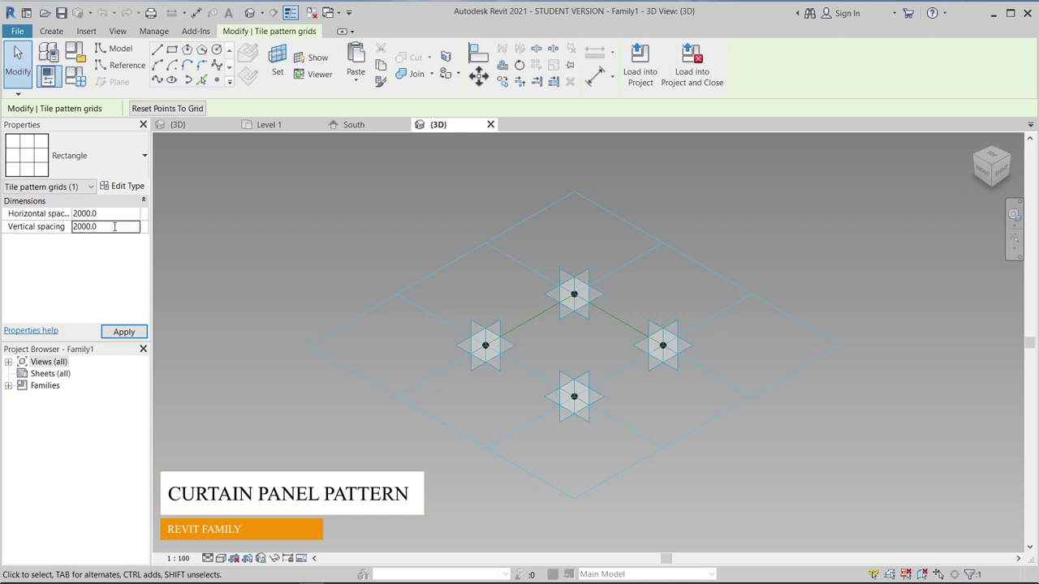
click(124, 332)
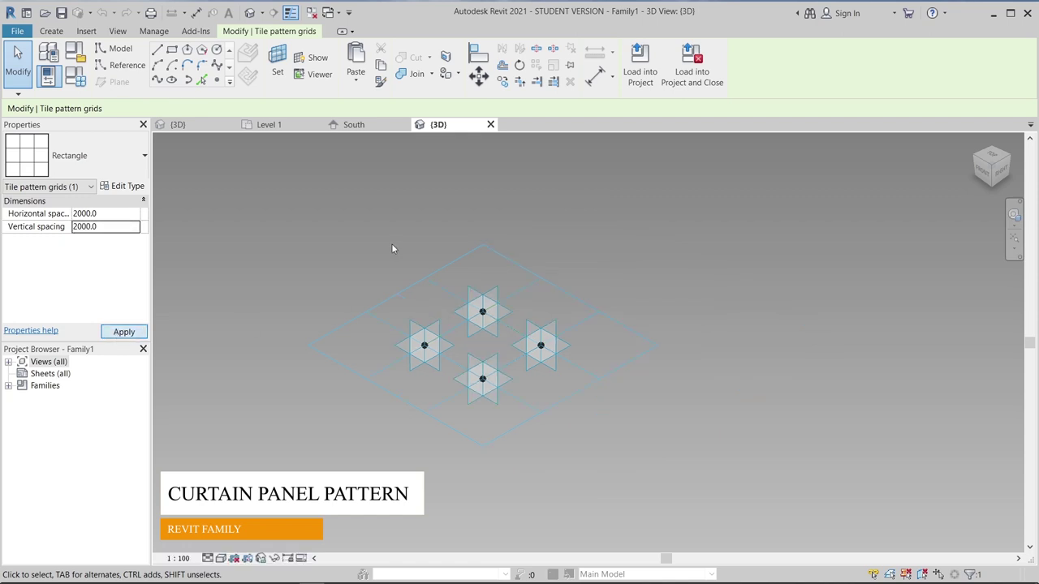
click(414, 216)
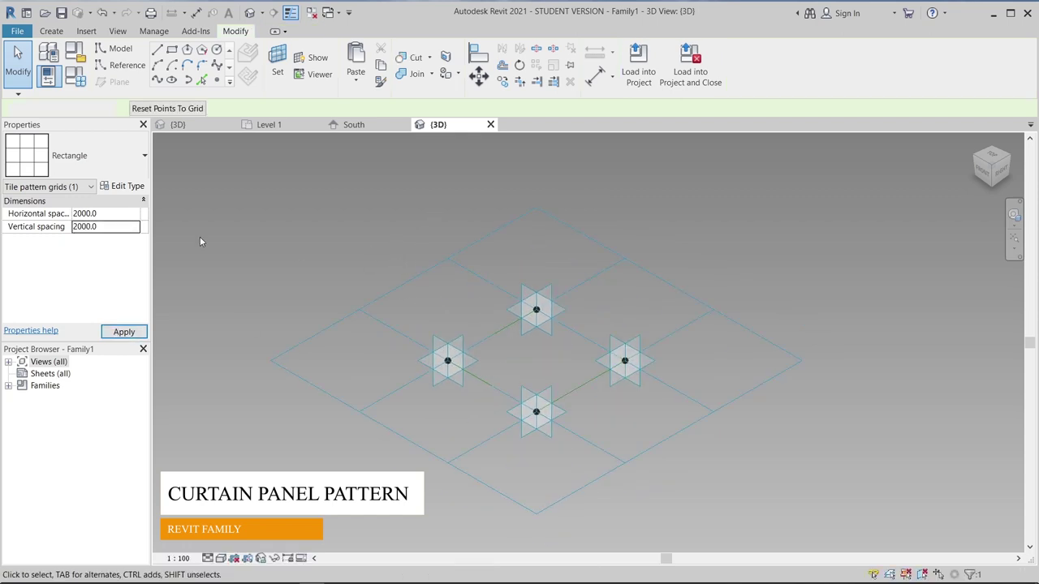
- Try the reference line and reference point tools, then leave point placement
click(121, 65)
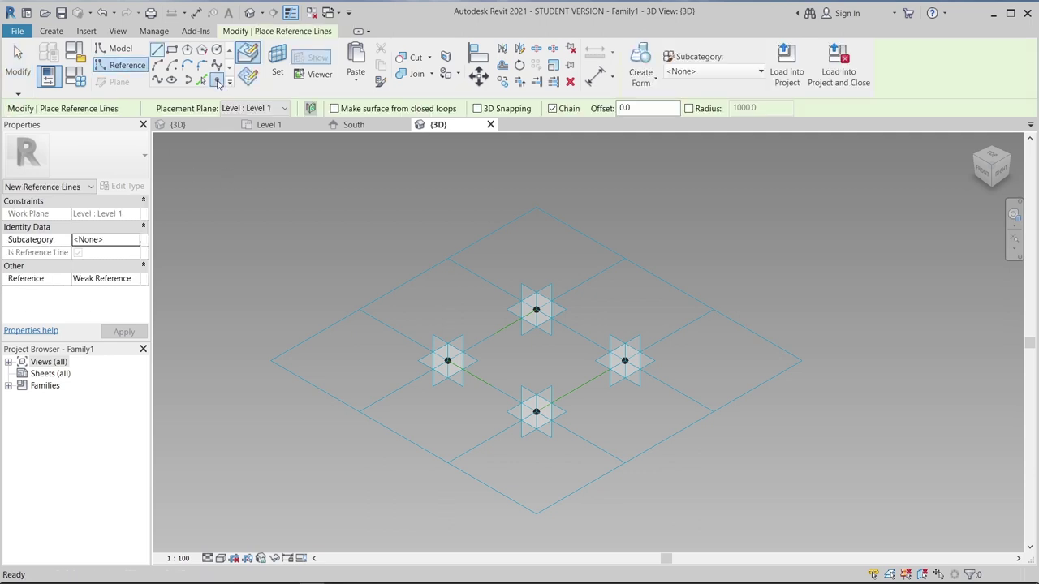
click(217, 81)
click(479, 315)
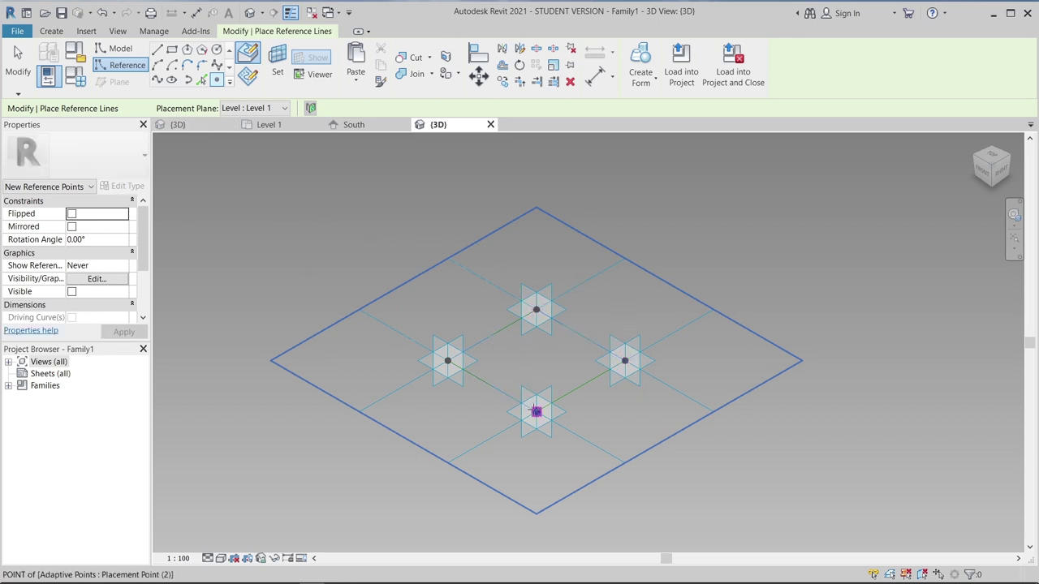
key(Escape)
key(Escape)
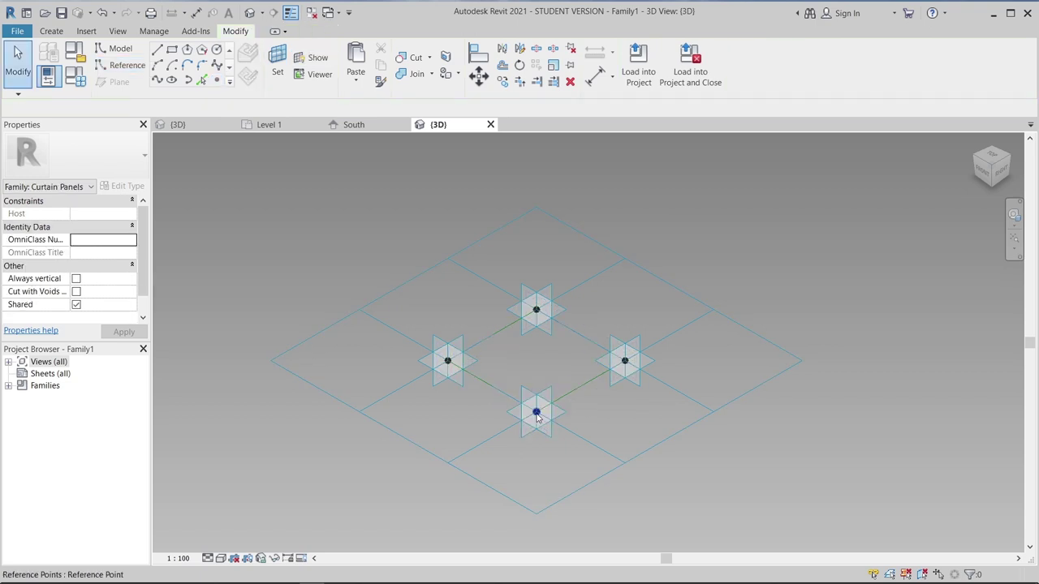
- Select the four adaptive points on the panel grid
click(536, 415)
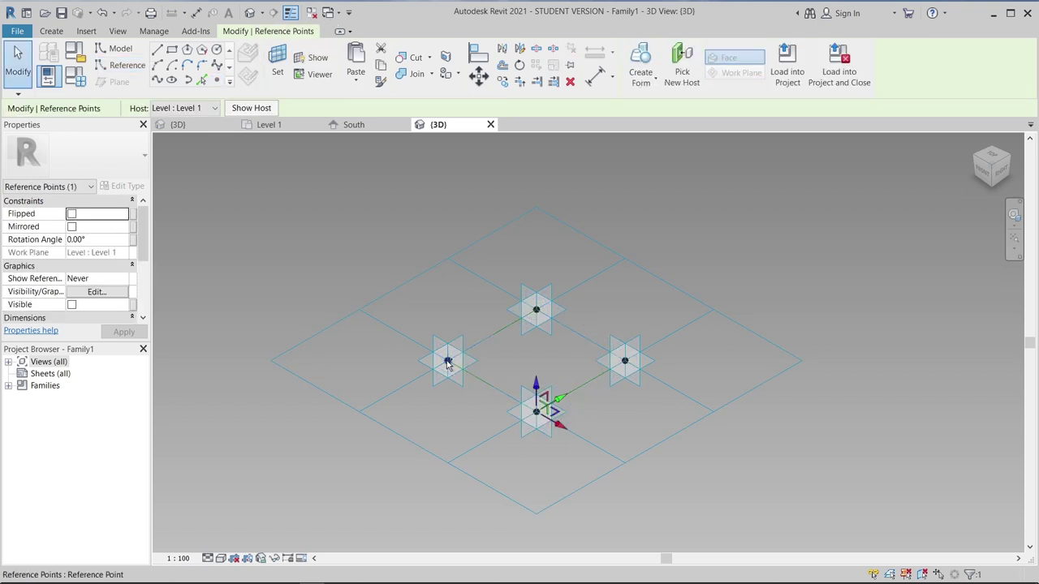
ctrl+click(536, 310)
ctrl+click(625, 361)
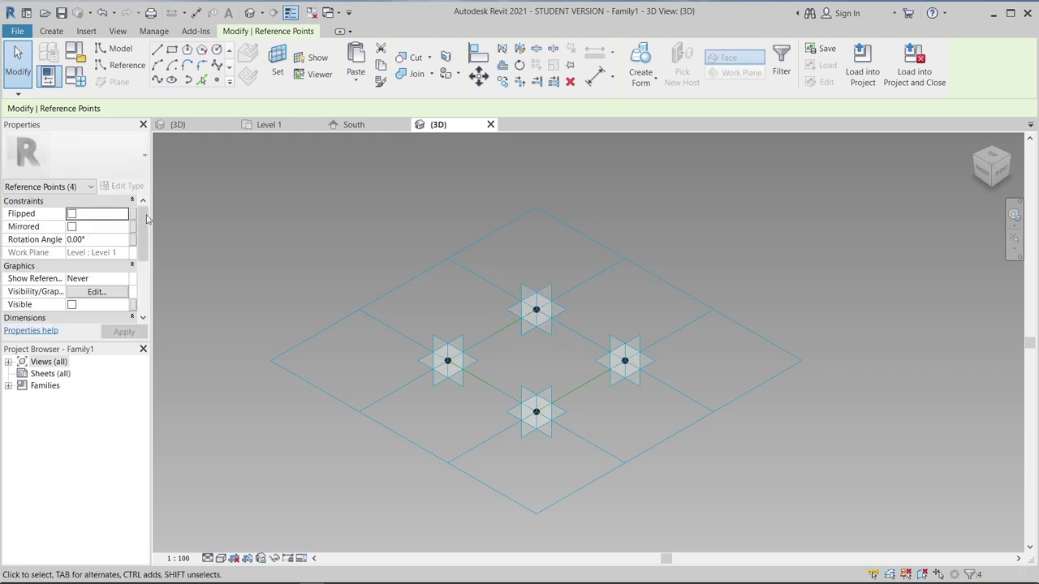
scroll(147, 218, down, 2)
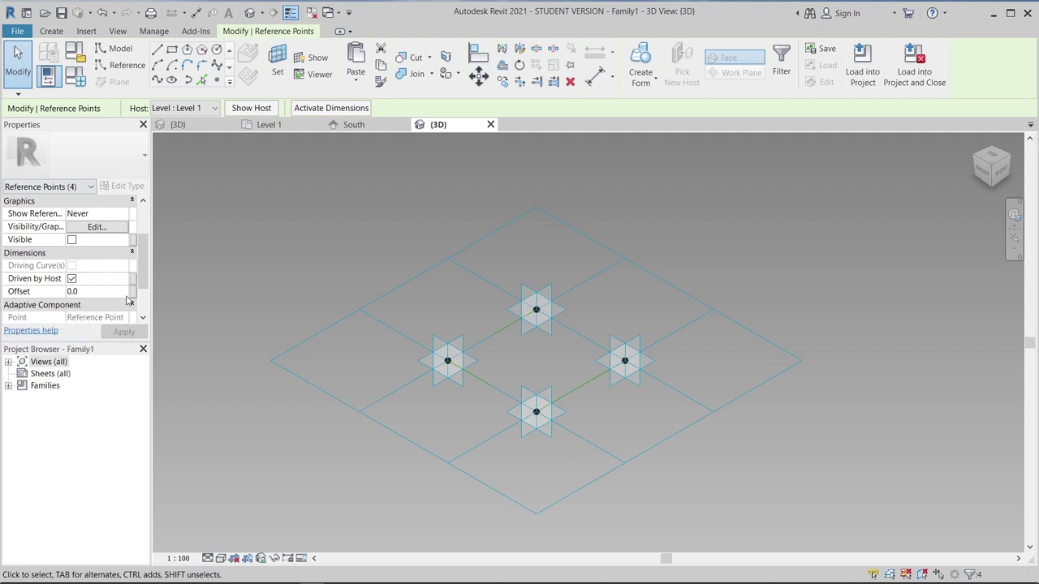
- Link the reference points' Offset to a new Offset Structure family parameter
click(132, 291)
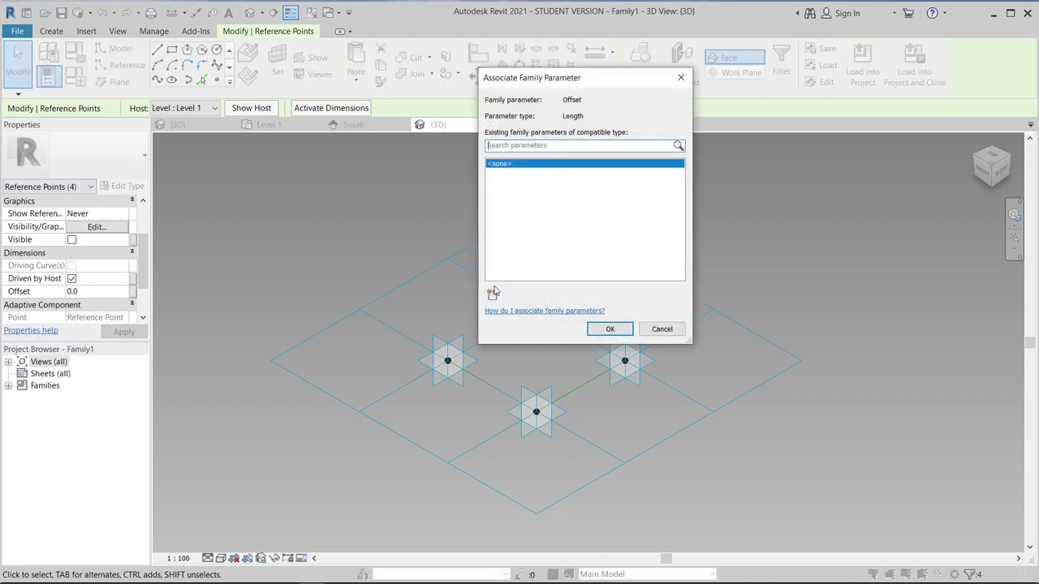
click(494, 295)
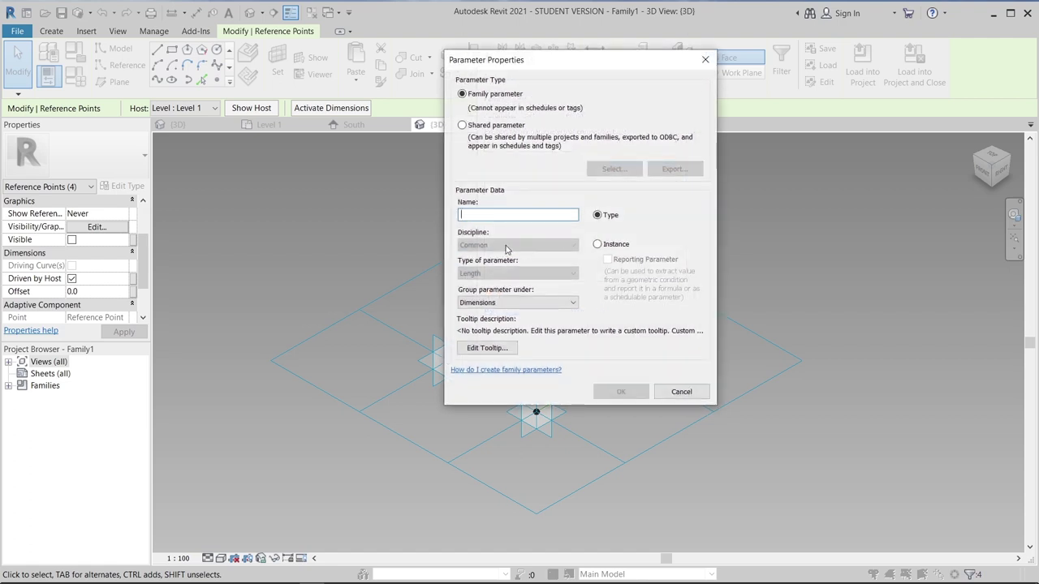
text(Offset Structure)
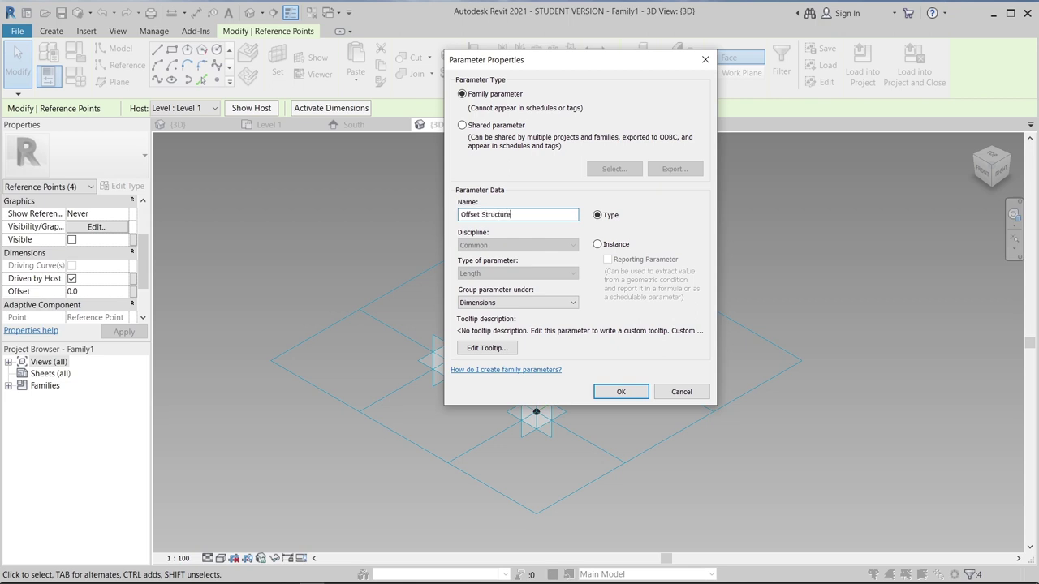
key(Return)
click(597, 326)
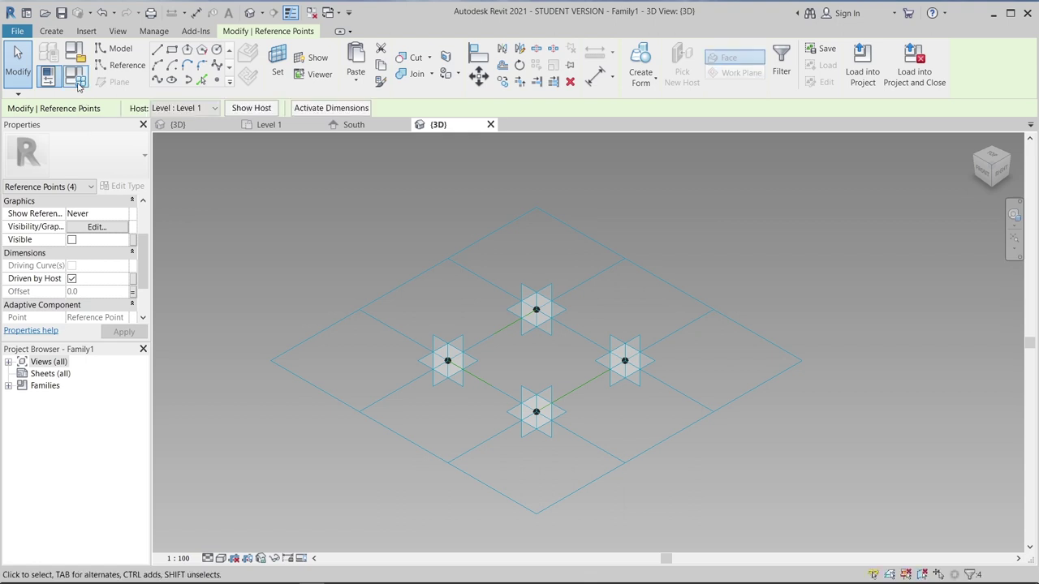
- Set Offset Structure to 800 in Family Types and apply it
click(77, 81)
click(670, 251)
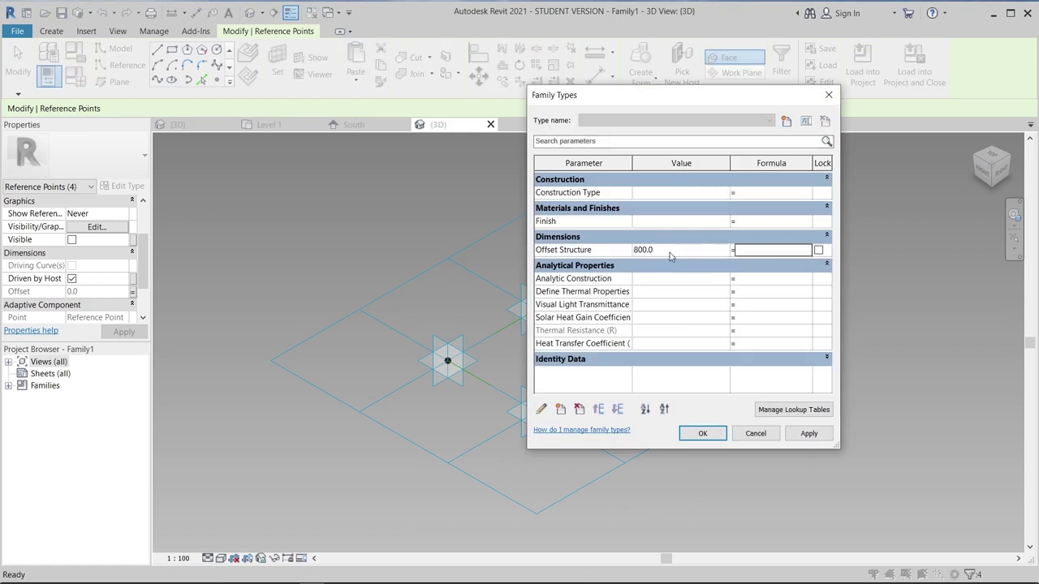
click(821, 433)
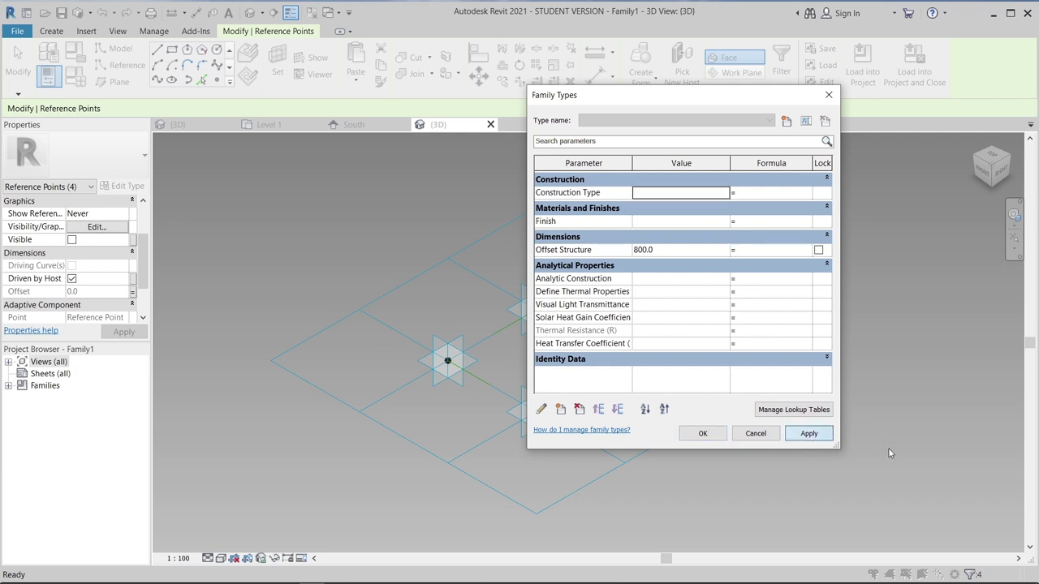
click(682, 435)
- Place a new reference point at the centre of the panel
key(Escape)
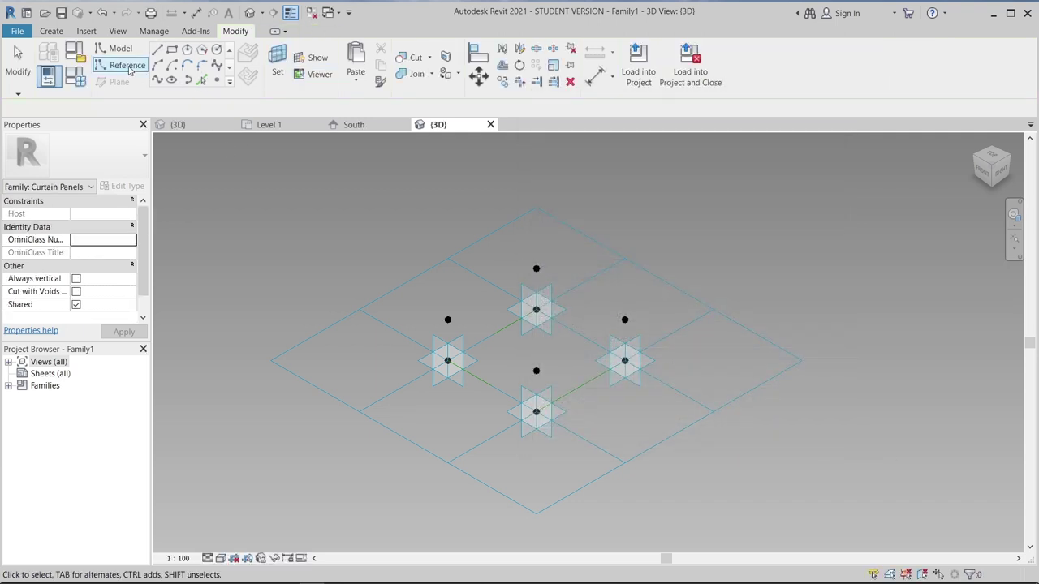
click(216, 79)
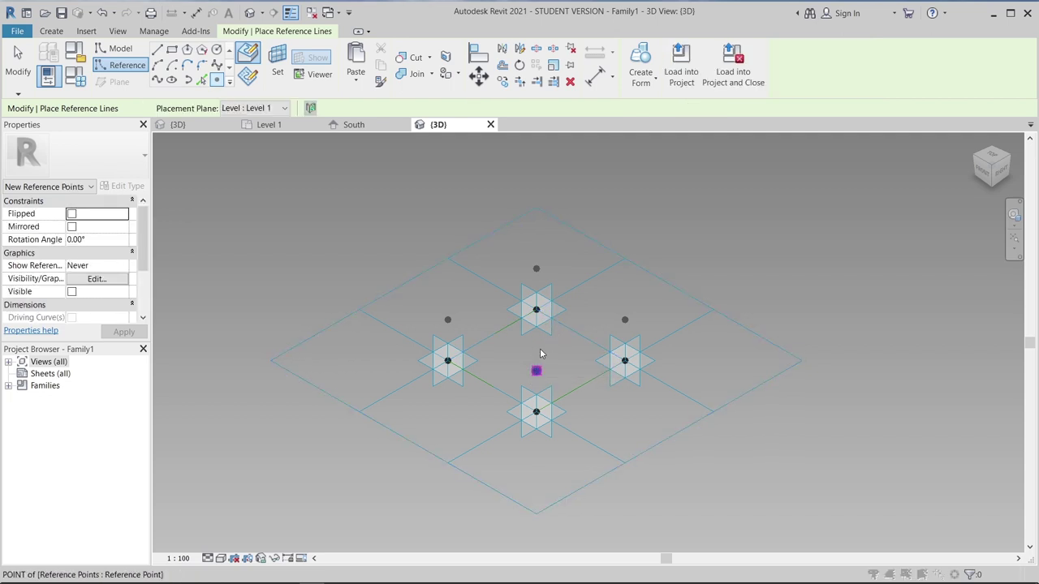
click(540, 352)
- From the Right view, move the centre point 1300 along from the line endpoint
click(565, 343)
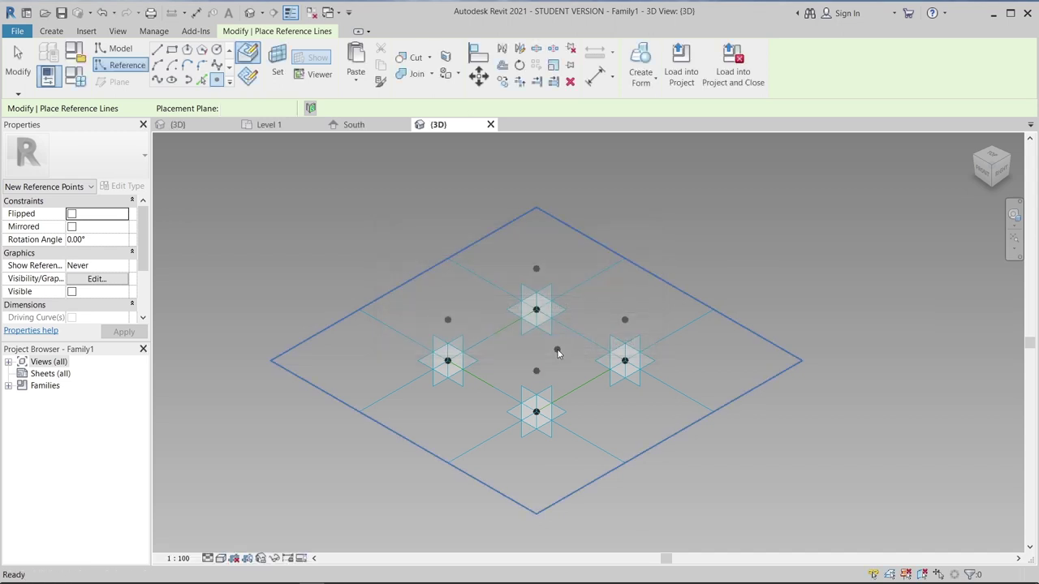
key(Escape)
click(555, 369)
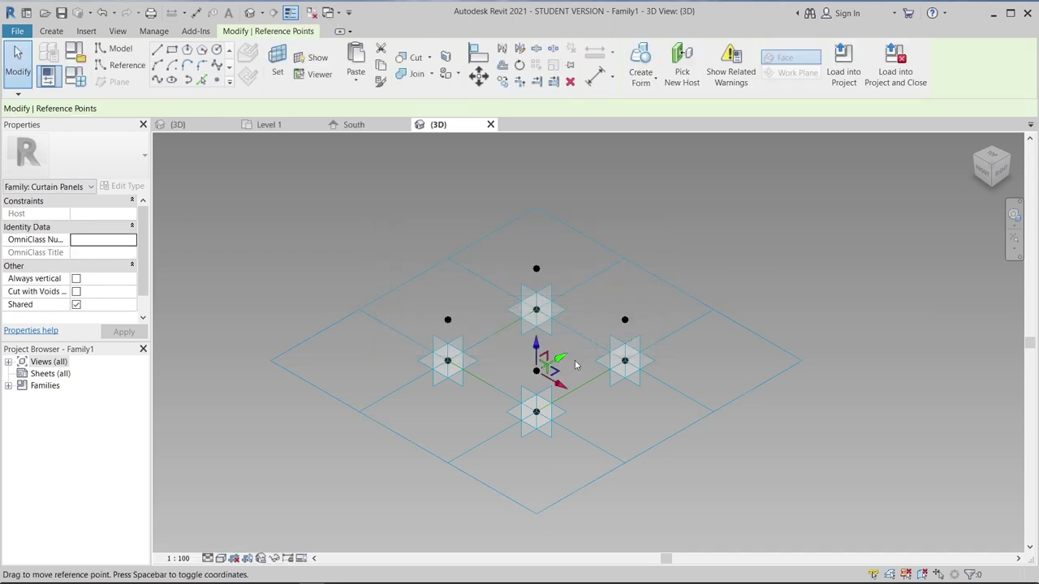
click(1004, 172)
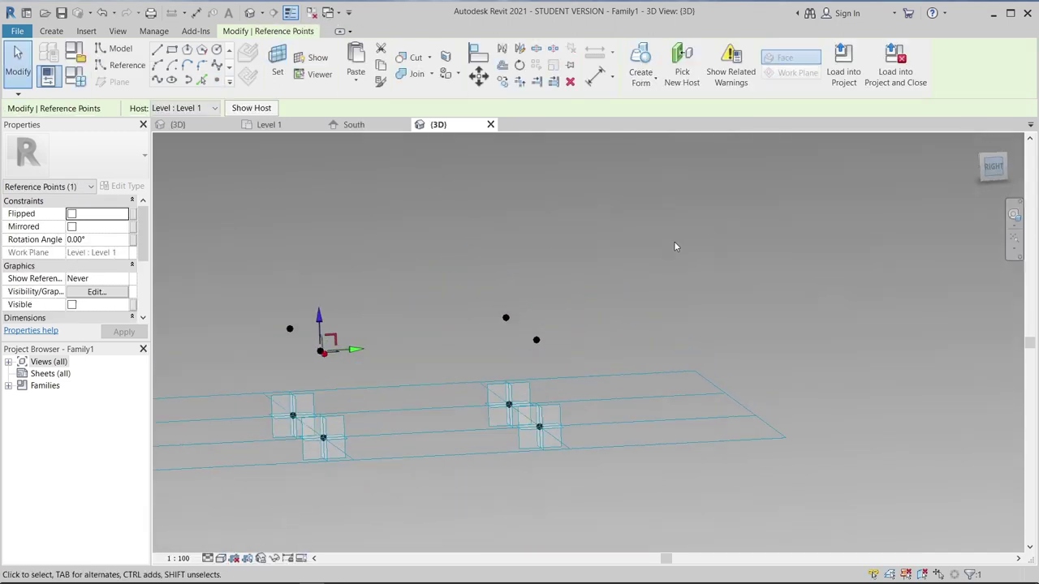
key(m)
key(v)
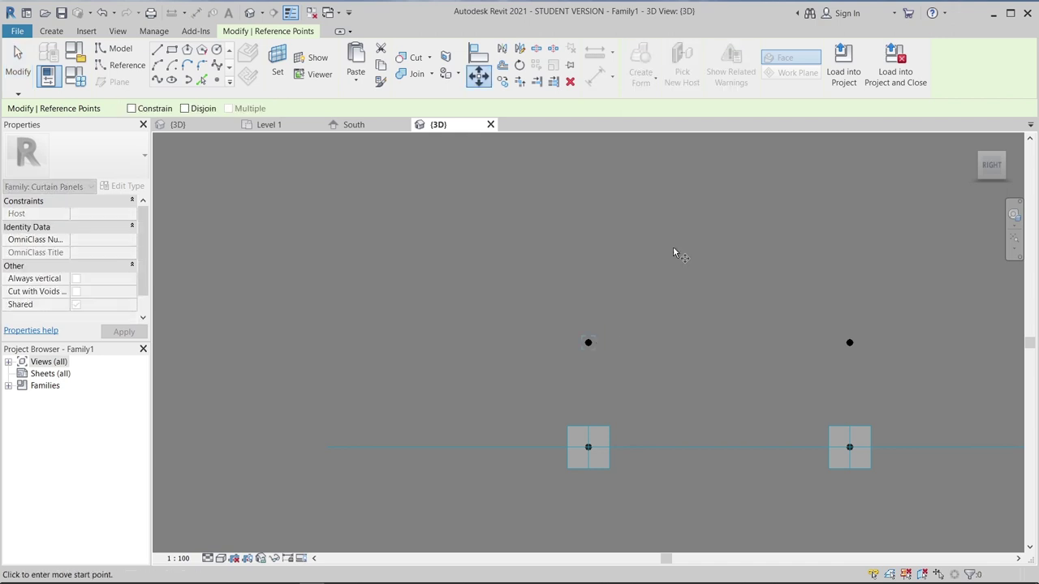
middle_drag(674, 253, 593, 220)
scroll(593, 220, down, 1)
click(520, 351)
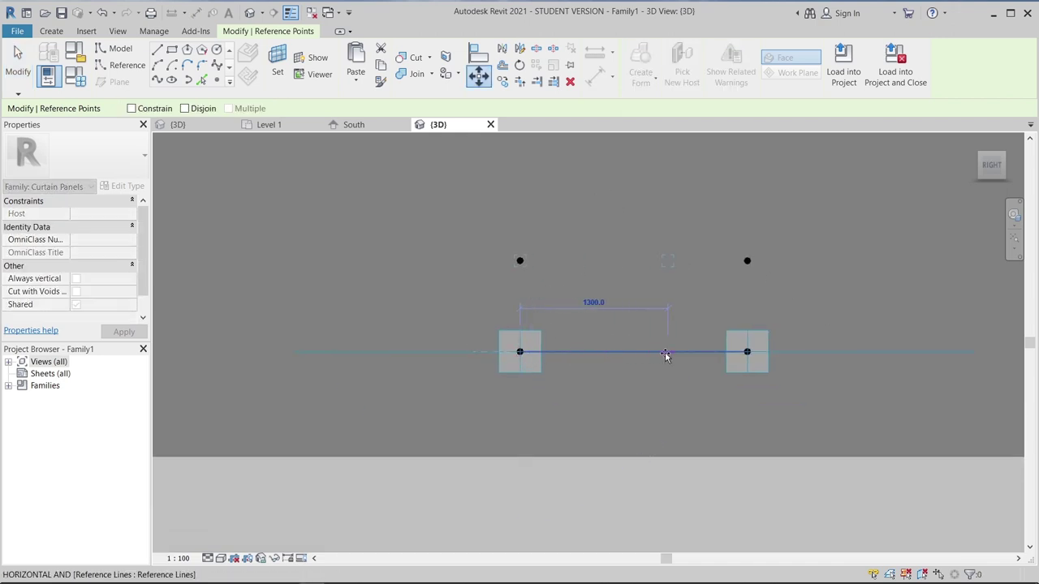
click(658, 404)
- From the Back view, move the centre point midway between the endpoints
scroll(650, 410, down, 1)
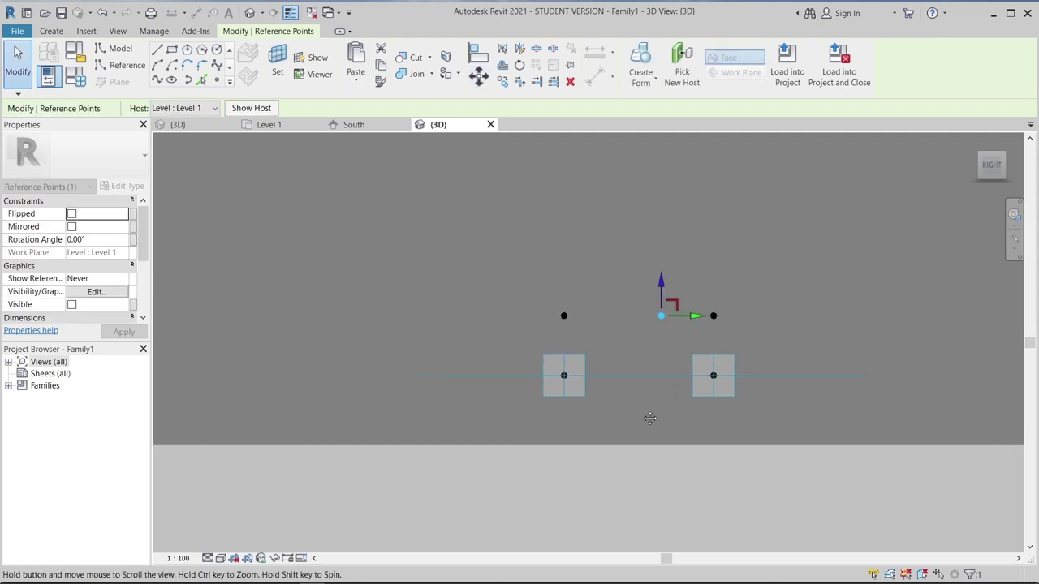
shift+middle_drag(709, 337, 619, 401)
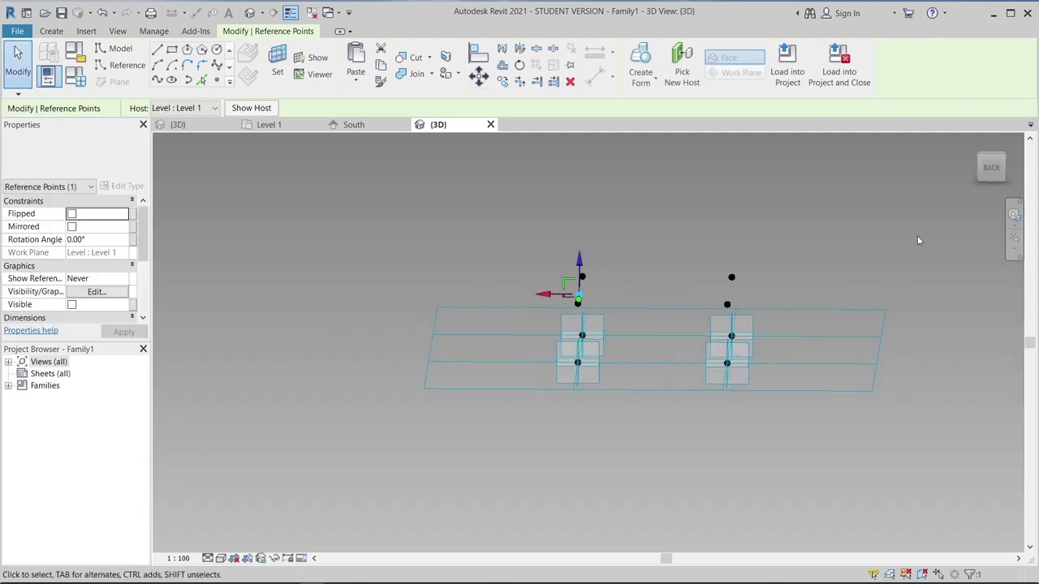
click(990, 167)
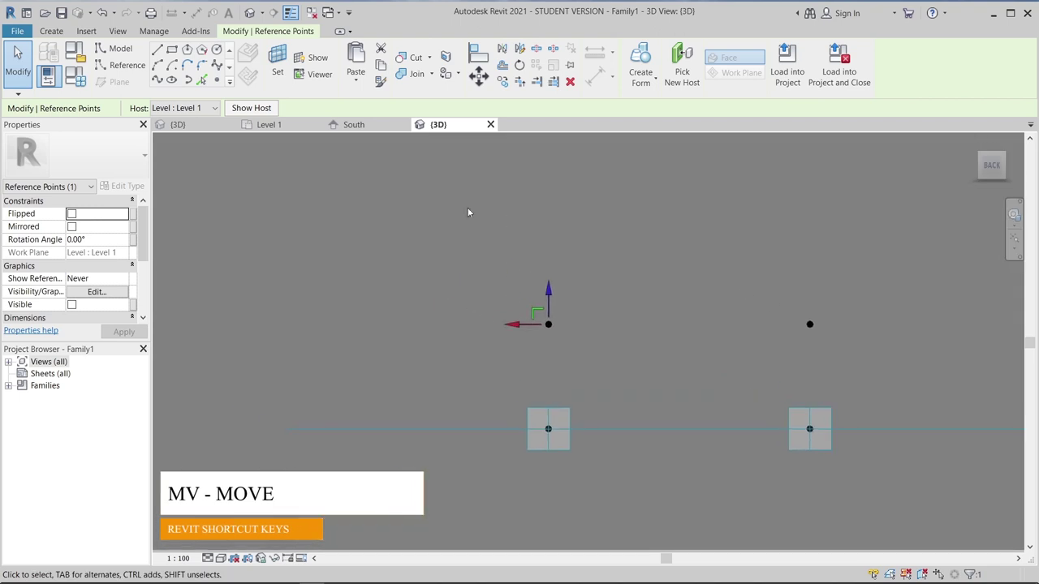
key(m)
key(v)
middle_drag(478, 243, 394, 155)
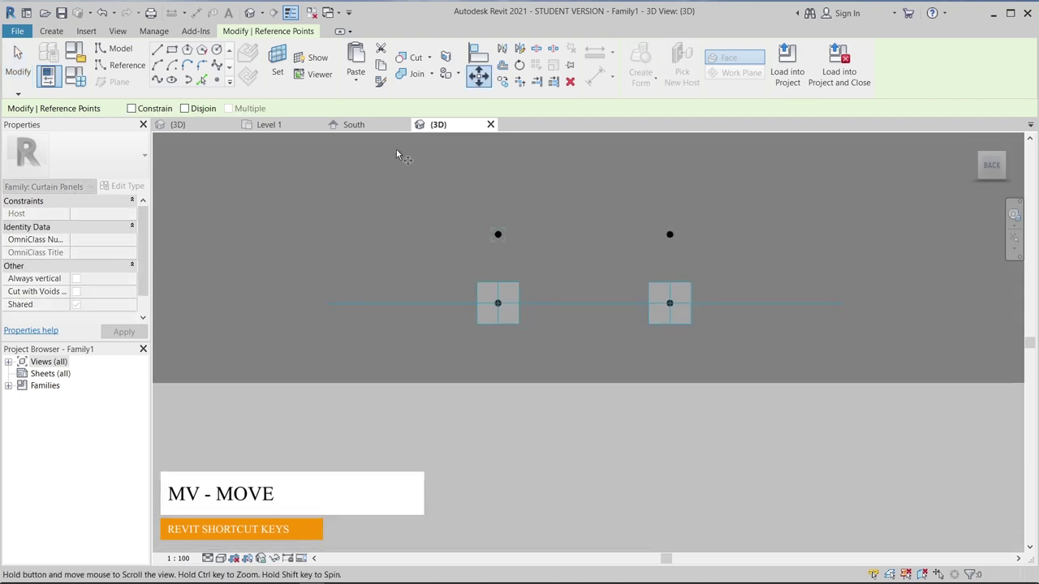
click(498, 303)
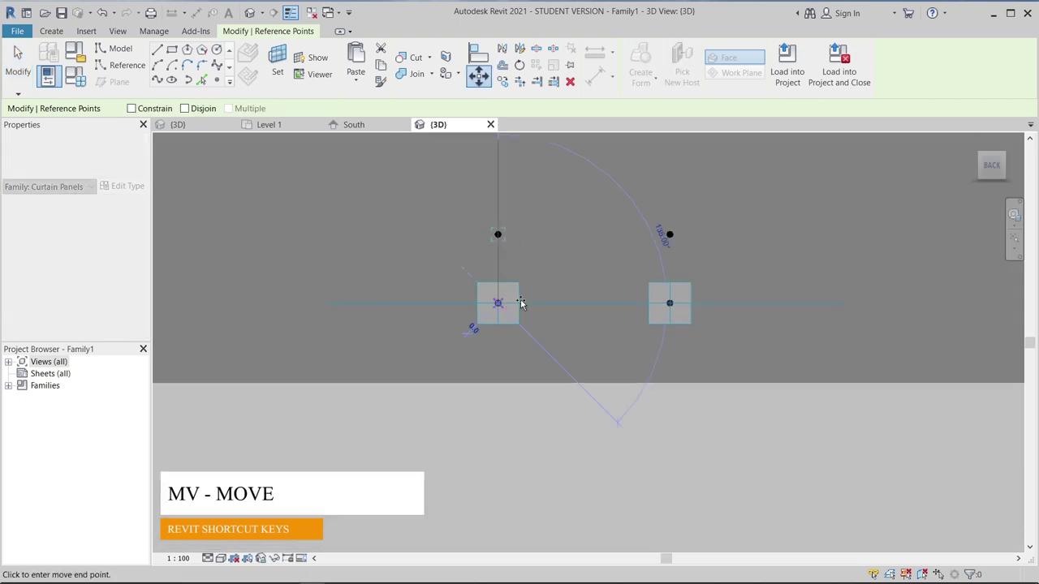
click(607, 304)
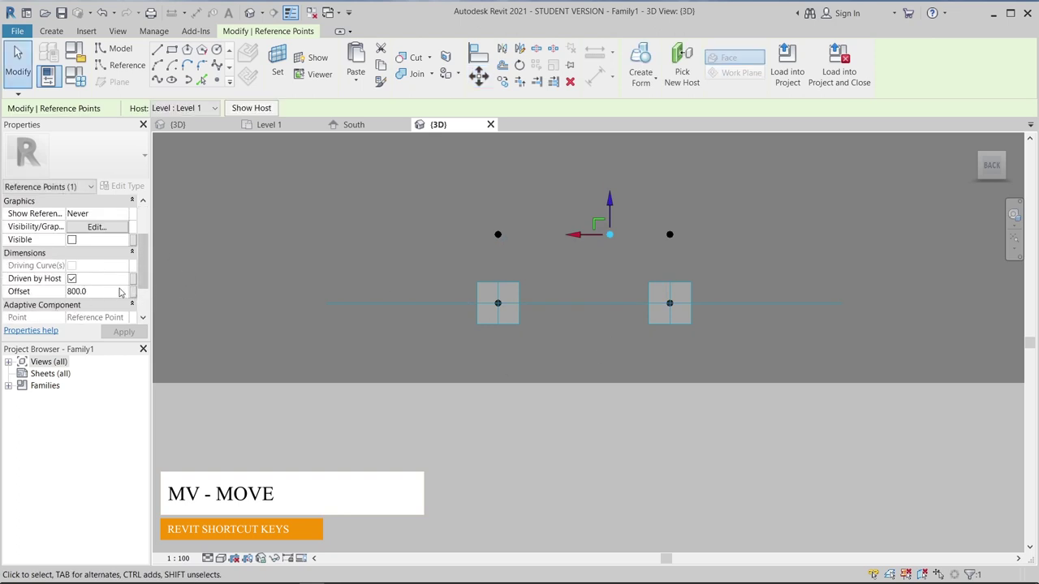
- Associate the centre point's Offset with a new Offset Facade parameter
click(133, 292)
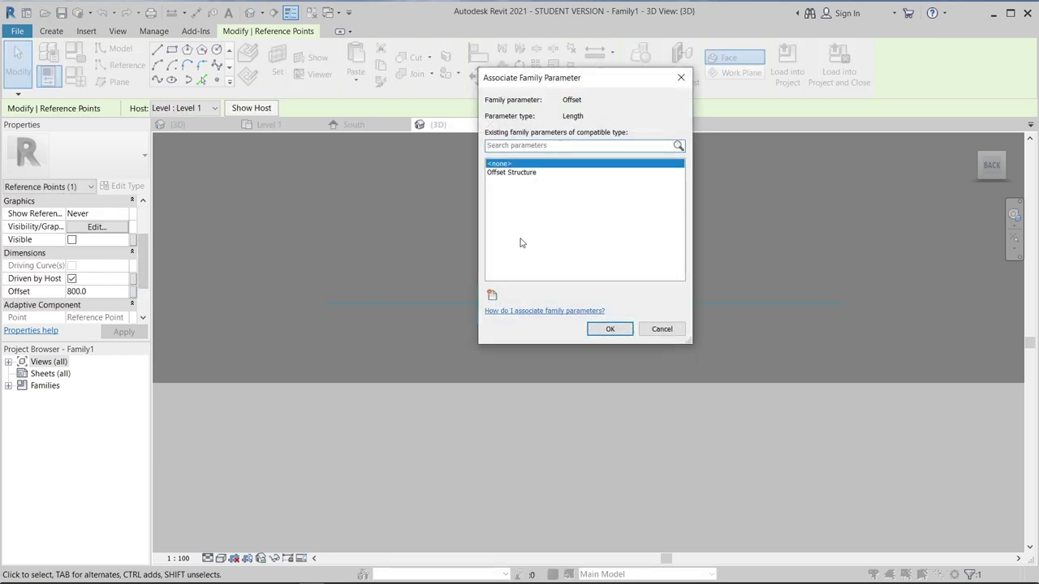
click(491, 296)
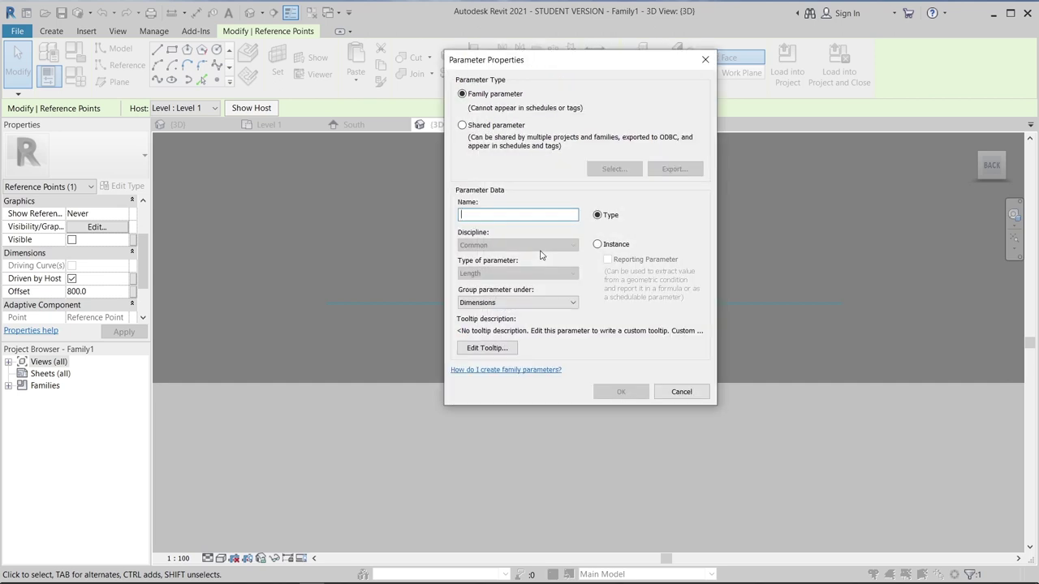
text(Offset Fa)
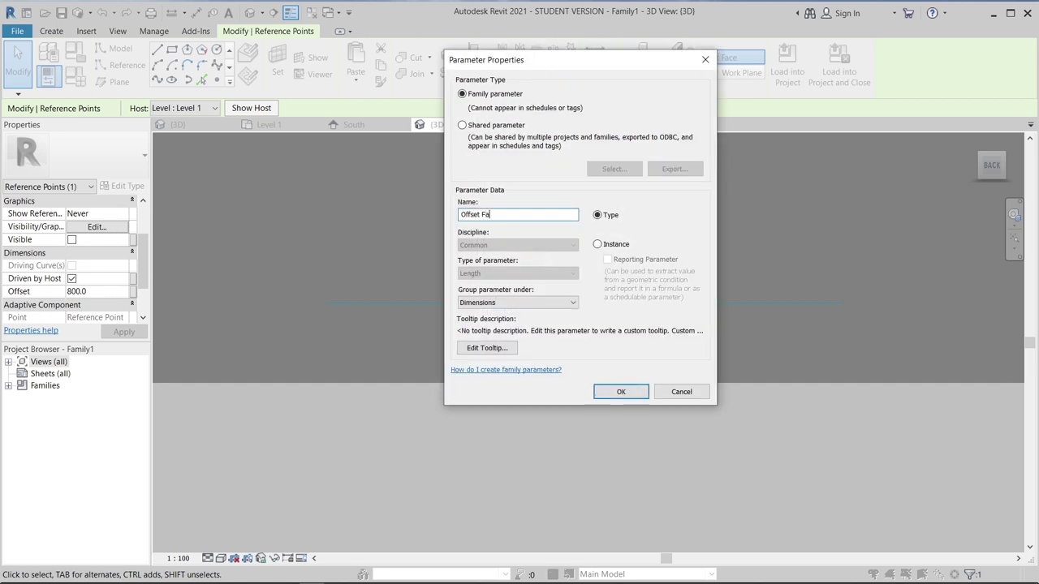
text(de)
key(Return)
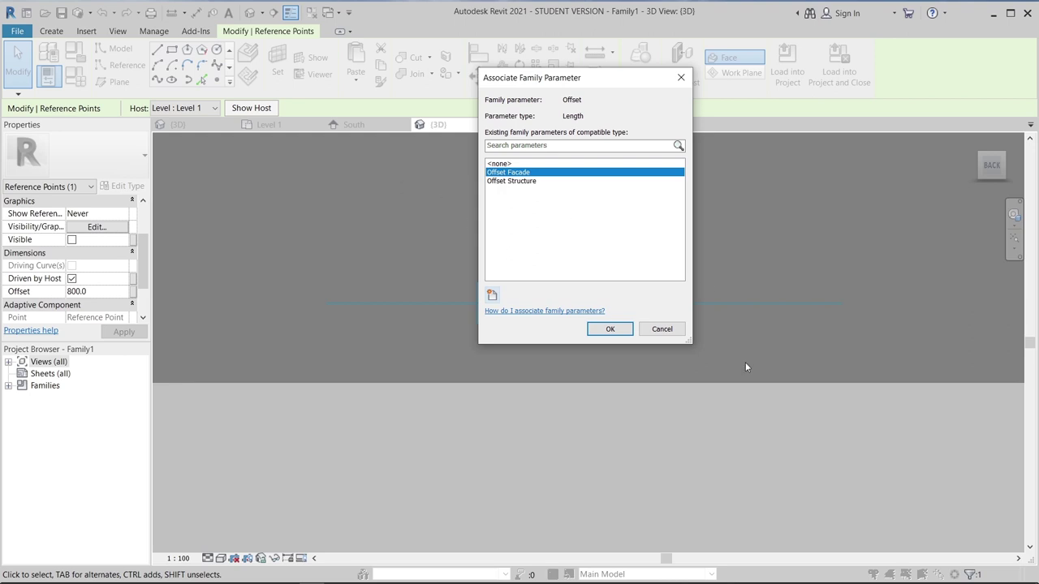
click(593, 332)
- Set Offset Facade to 300 in Family Types and apply it
click(75, 74)
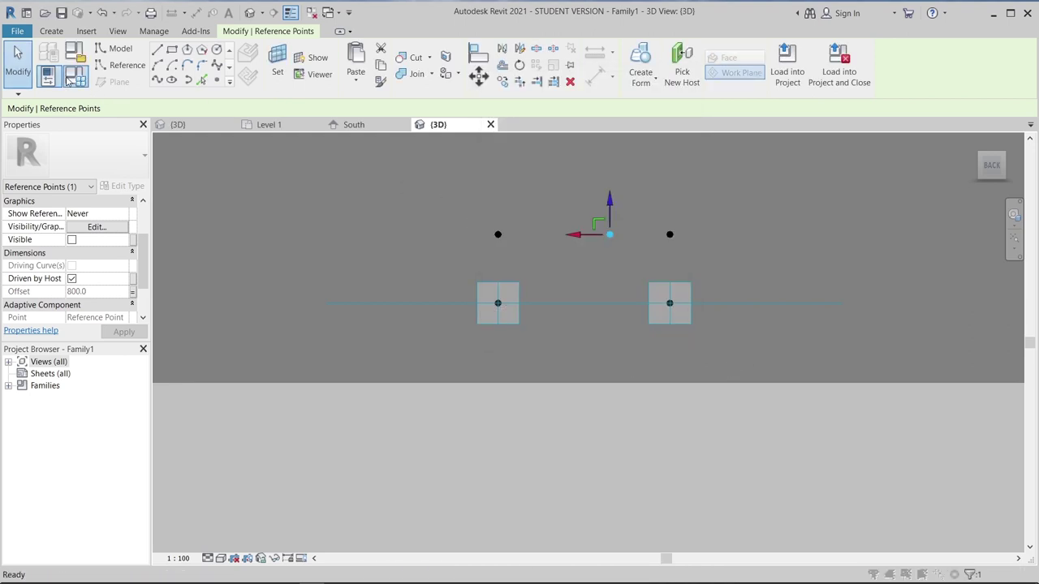
click(670, 264)
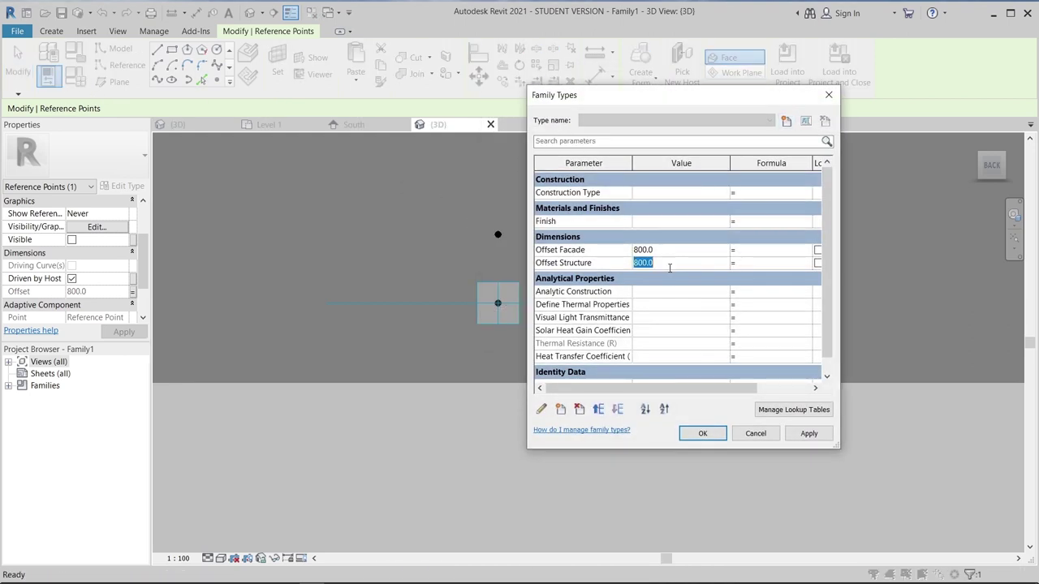
click(676, 250)
text(300)
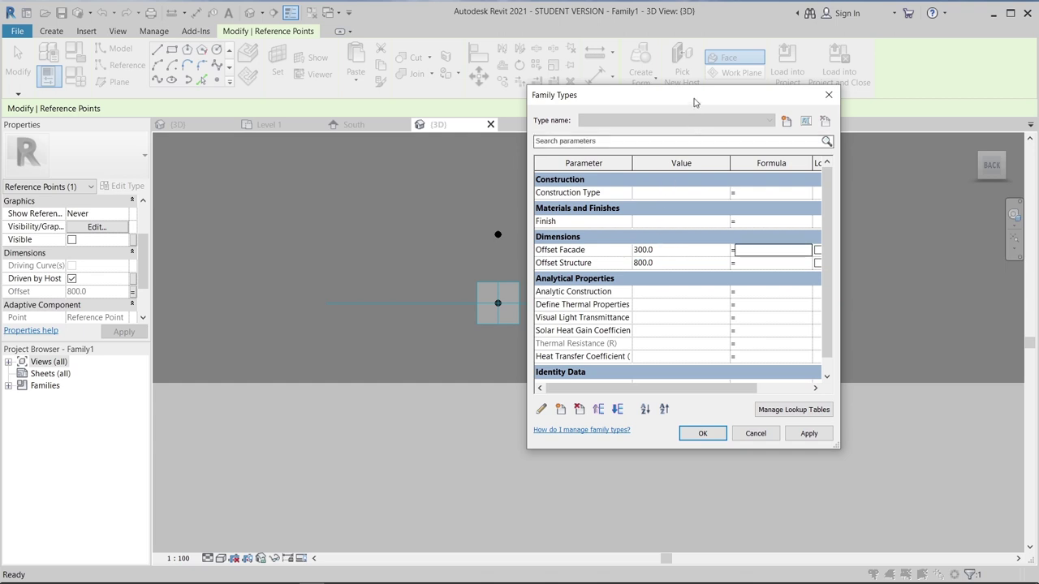
drag(693, 102, 245, 88)
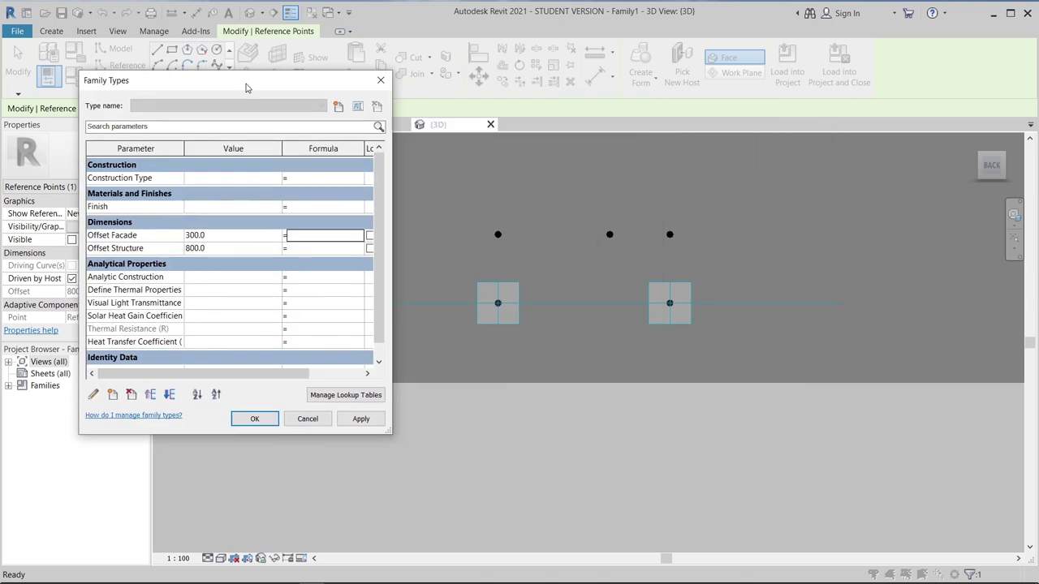
click(361, 419)
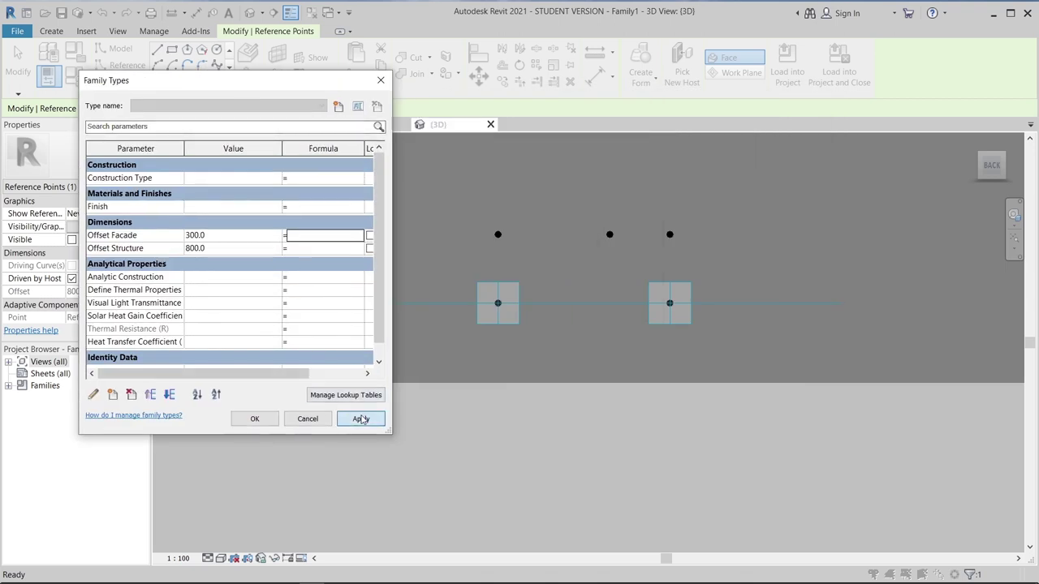
click(258, 419)
mouse_move(647, 353)
shift+middle_down()
mouse_move(701, 254)
mouse_move(468, 359)
shift+middle_up()
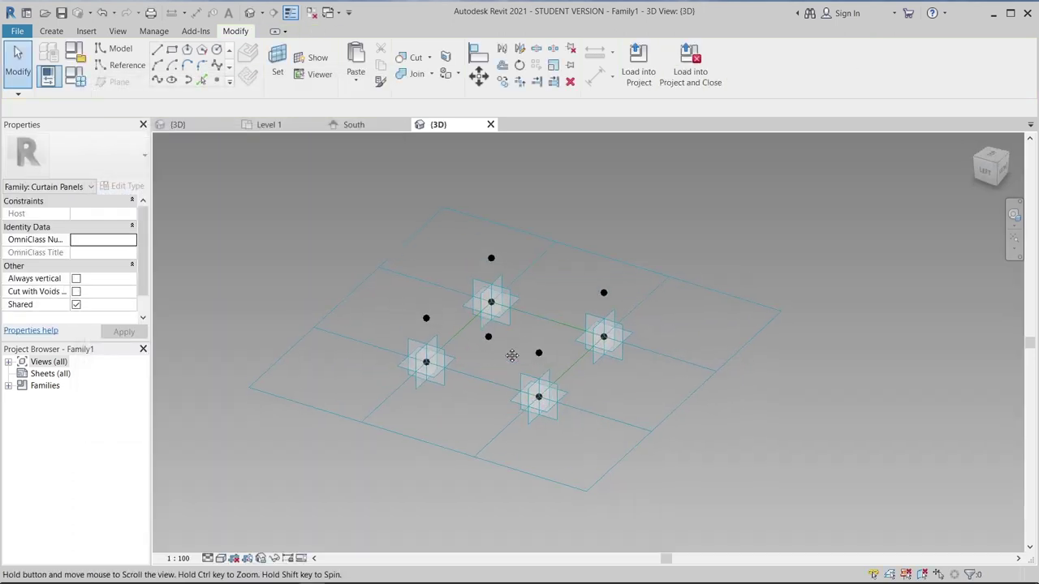
- Connect the centre point to the top reference point with a line
scroll(468, 361, up, 3)
click(488, 319)
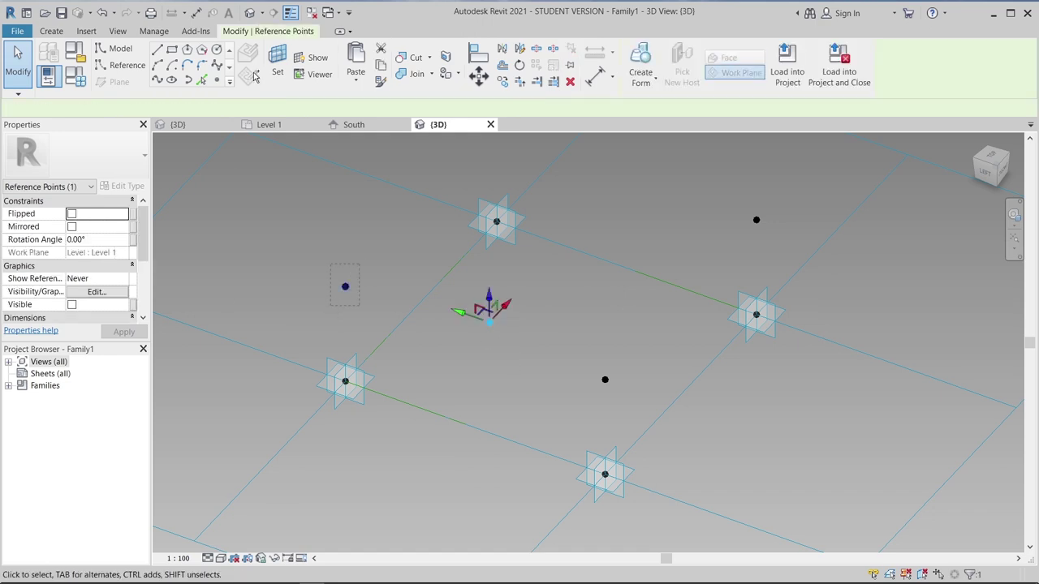
ctrl+click(345, 287)
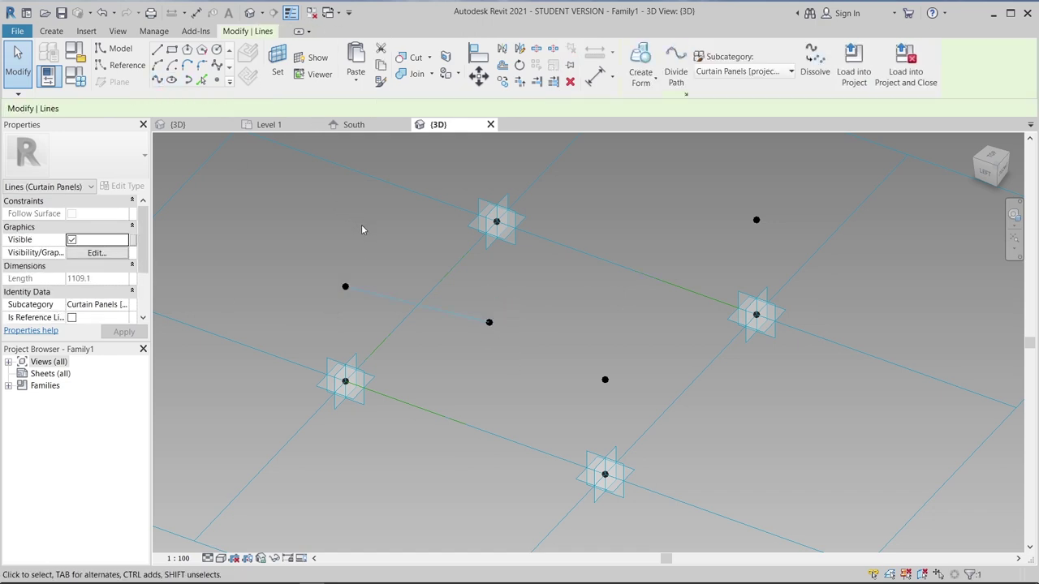
click(500, 331)
drag(489, 321, 456, 365)
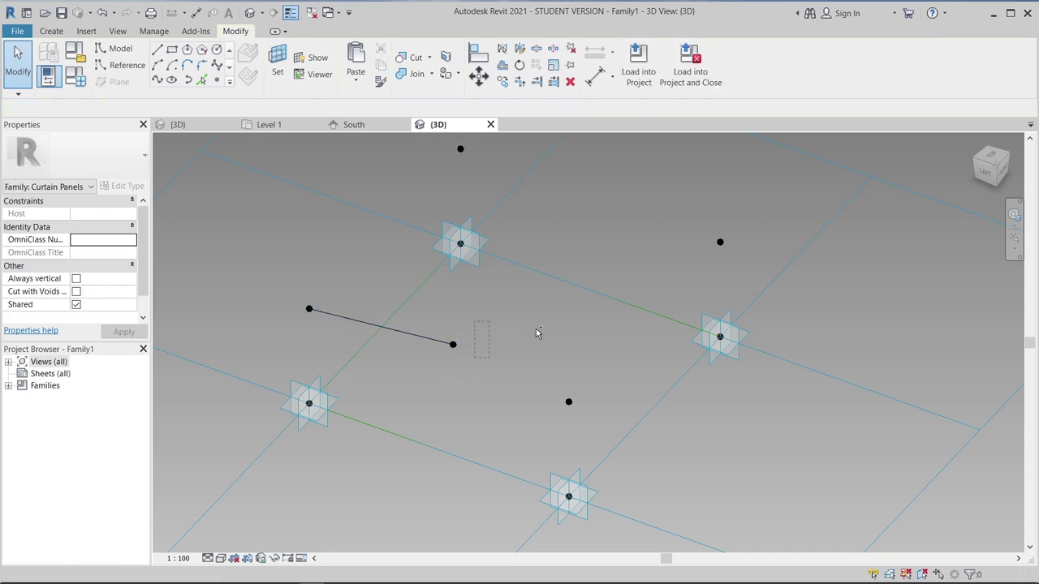
drag(445, 317, 480, 359)
shift+middle_drag(522, 378, 464, 260)
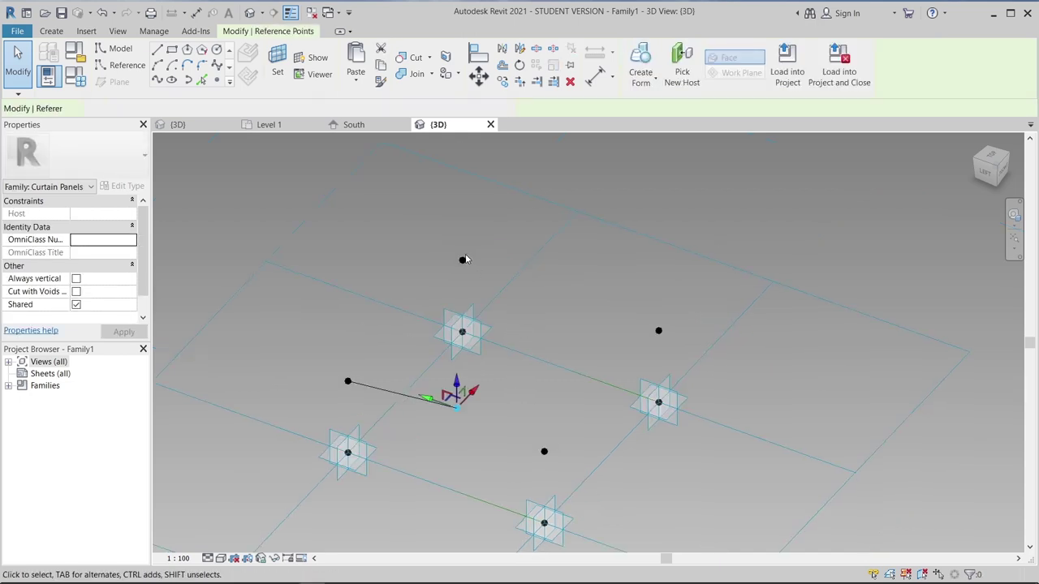
click(462, 260)
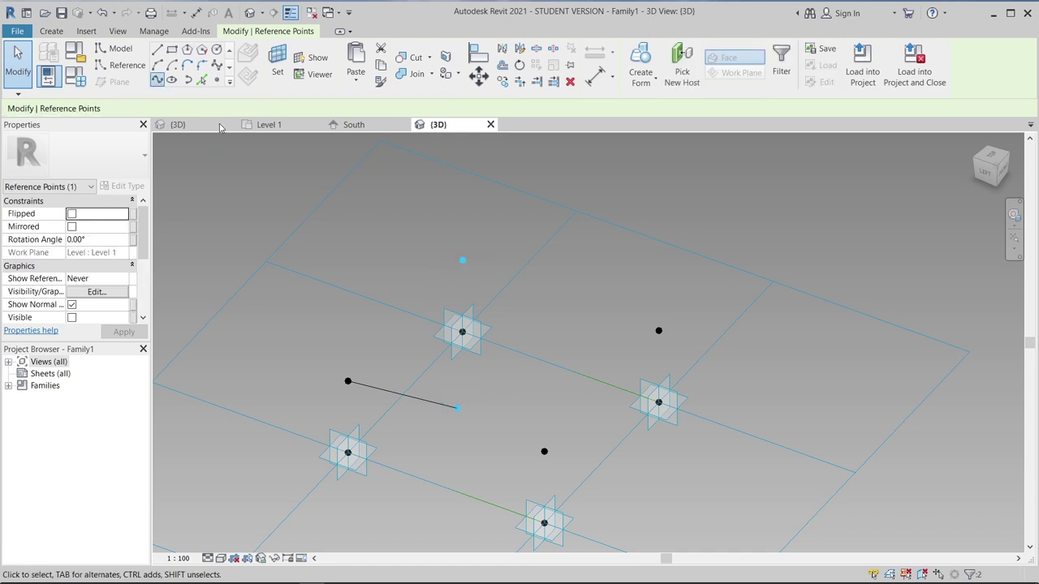
click(599, 299)
mouse_move(599, 300)
middle_down()
mouse_move(559, 240)
mouse_move(562, 279)
middle_up()
drag(410, 199, 463, 235)
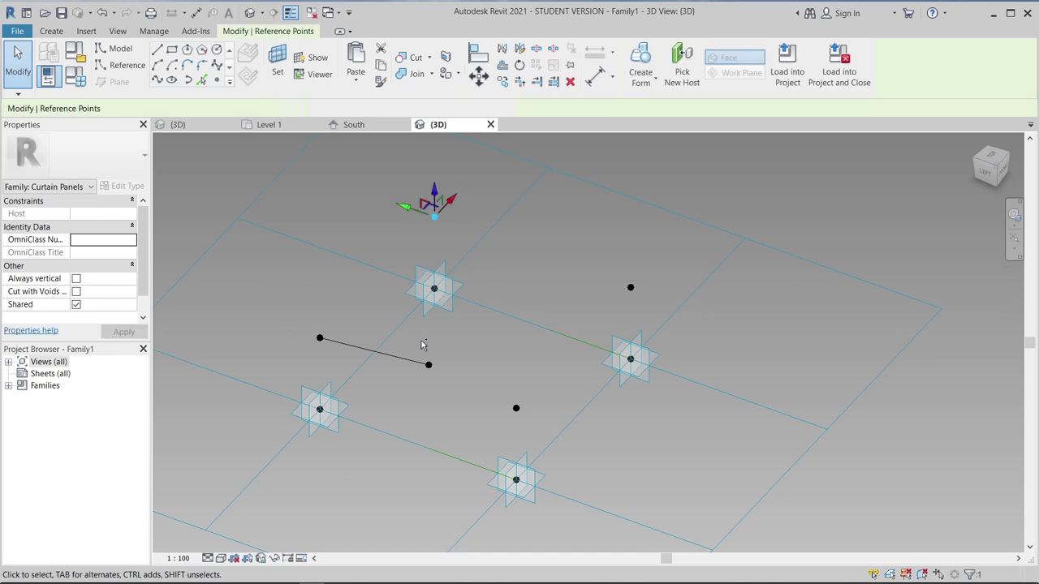
ctrl+click(429, 364)
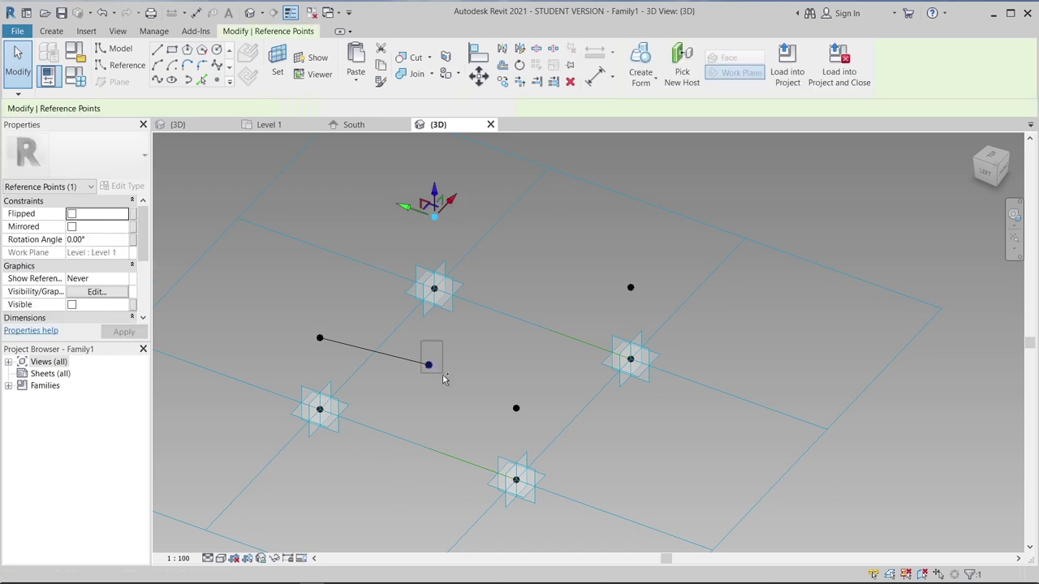
click(157, 81)
- Connect the centre point to the lower and right reference points with lines
click(445, 220)
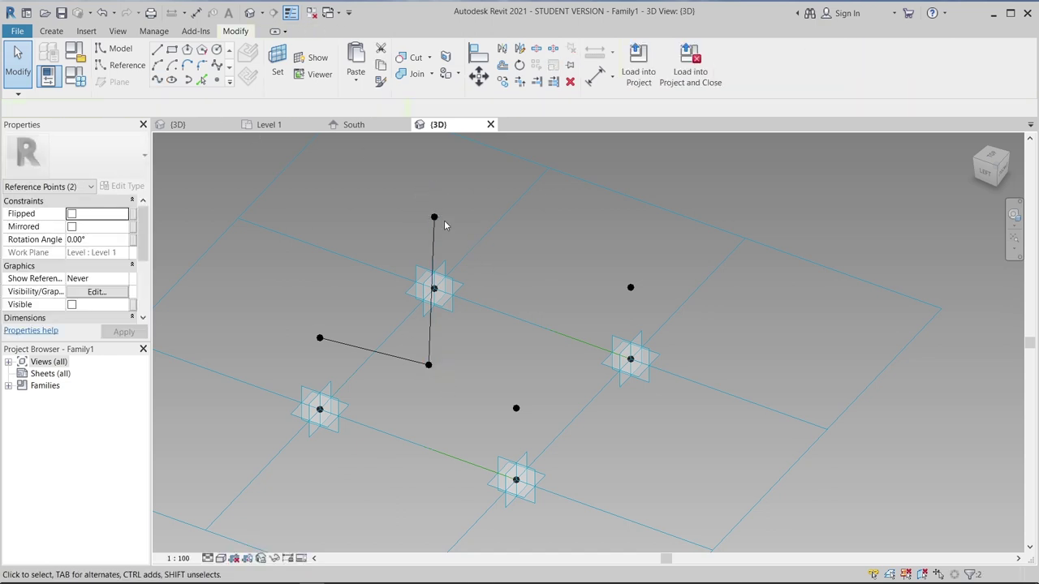
click(436, 217)
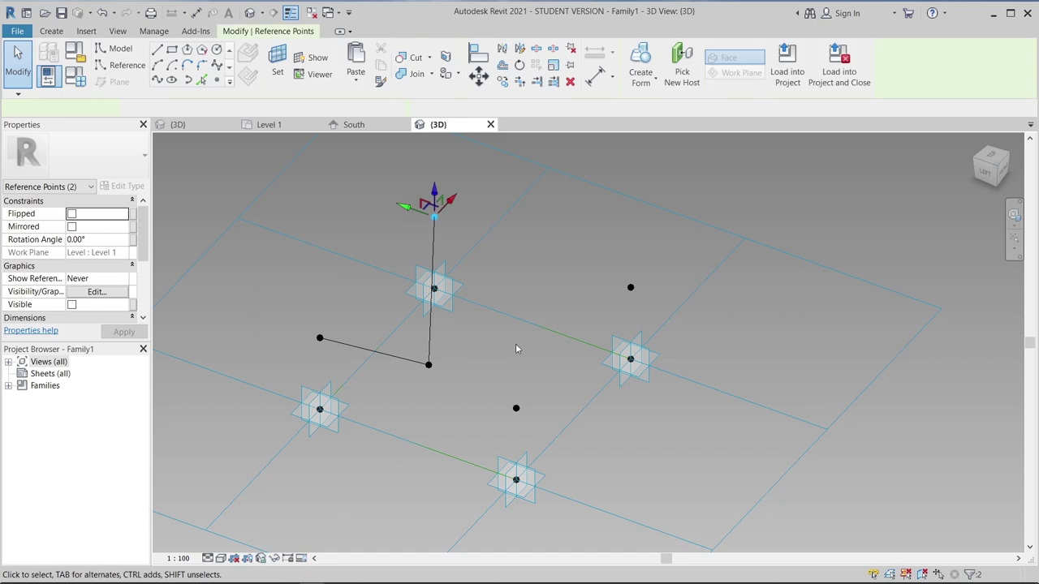
click(465, 387)
click(516, 408)
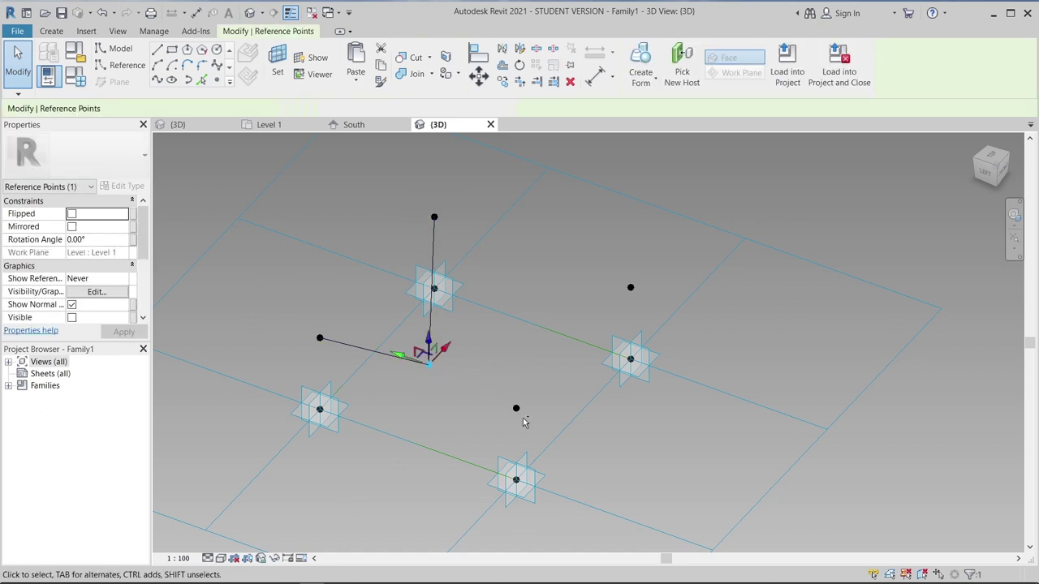
click(171, 85)
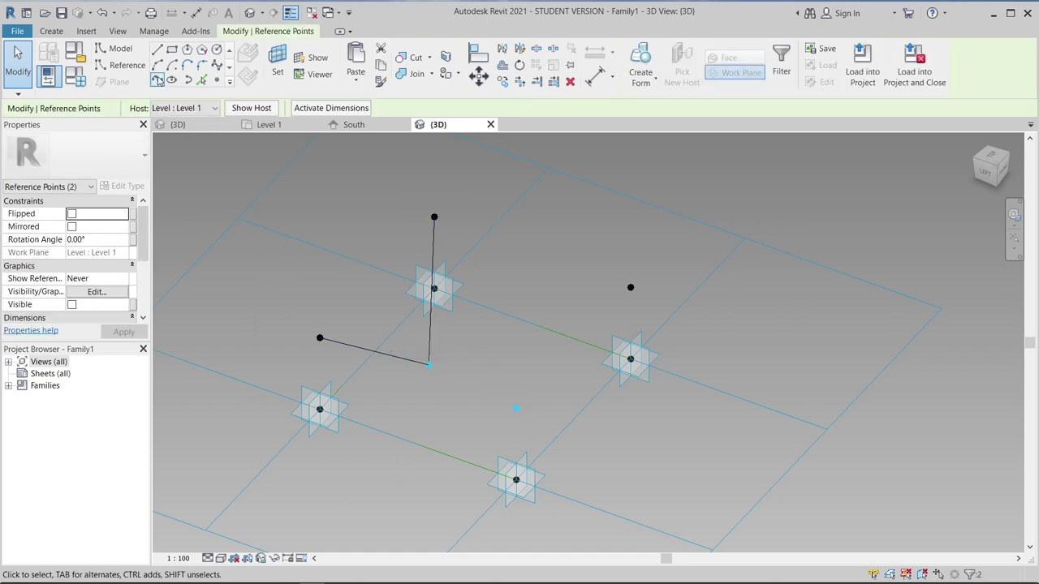
click(546, 287)
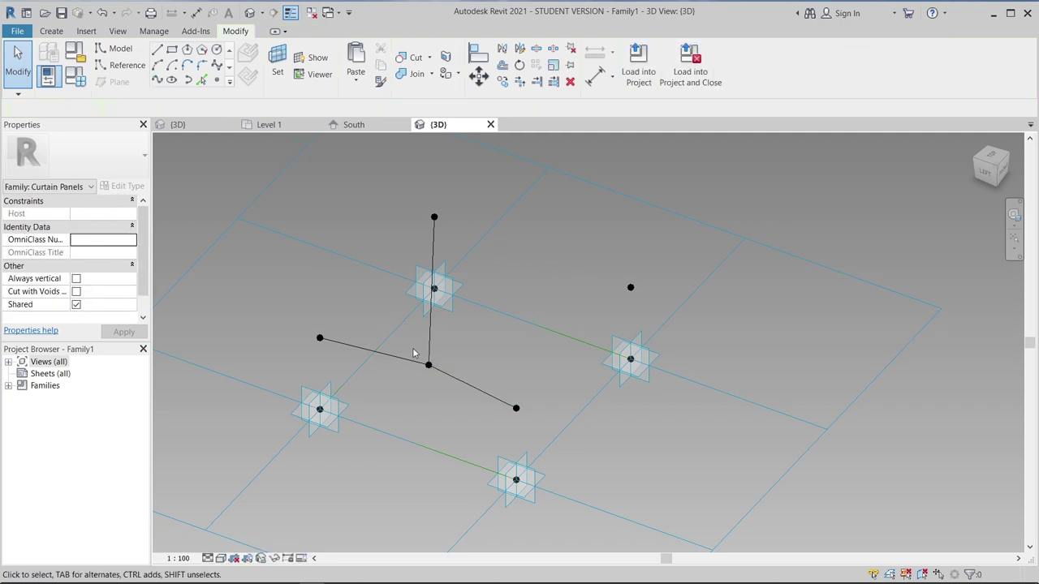
click(631, 287)
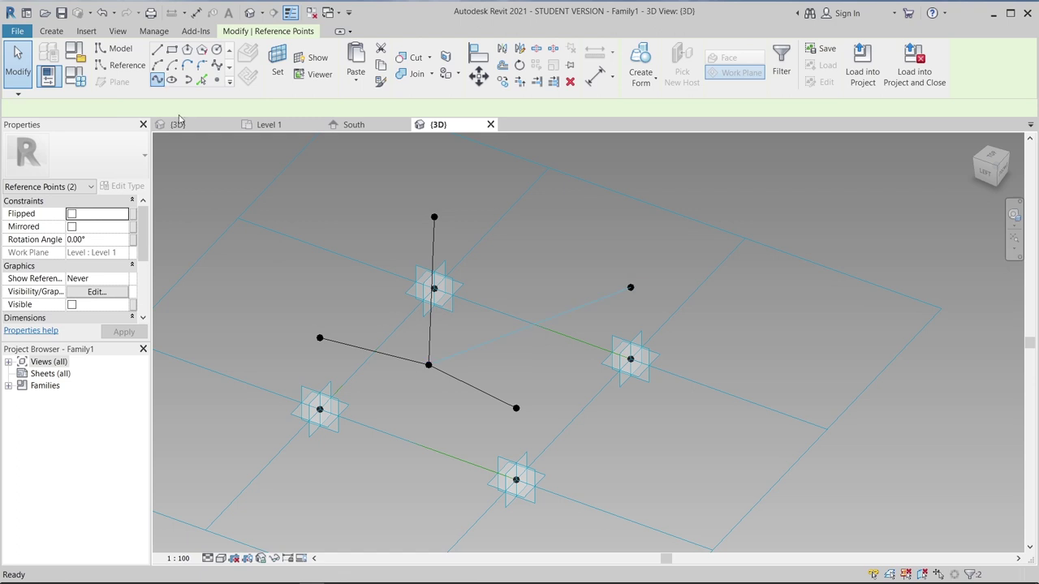
click(352, 206)
mouse_move(352, 206)
shift+middle_down()
mouse_move(316, 310)
mouse_move(487, 316)
mouse_move(615, 167)
mouse_move(476, 320)
mouse_move(508, 346)
mouse_move(459, 346)
mouse_move(482, 366)
mouse_move(405, 321)
mouse_move(360, 325)
shift+middle_up()
key(Escape)
scroll(359, 323, up, 3)
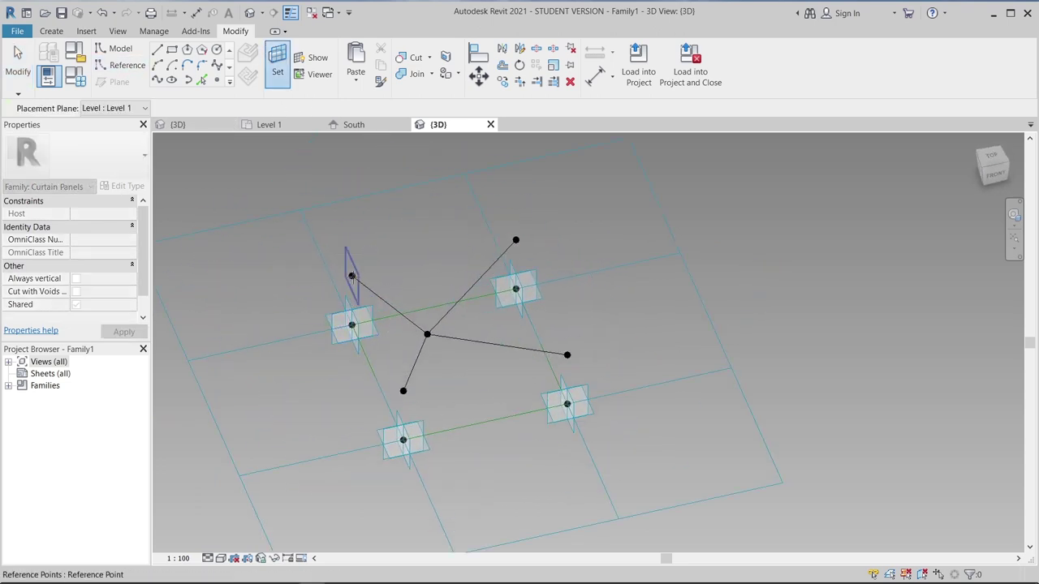
- On a point's horizontal plane, draw a line rectangle between the left and right outer points
click(353, 280)
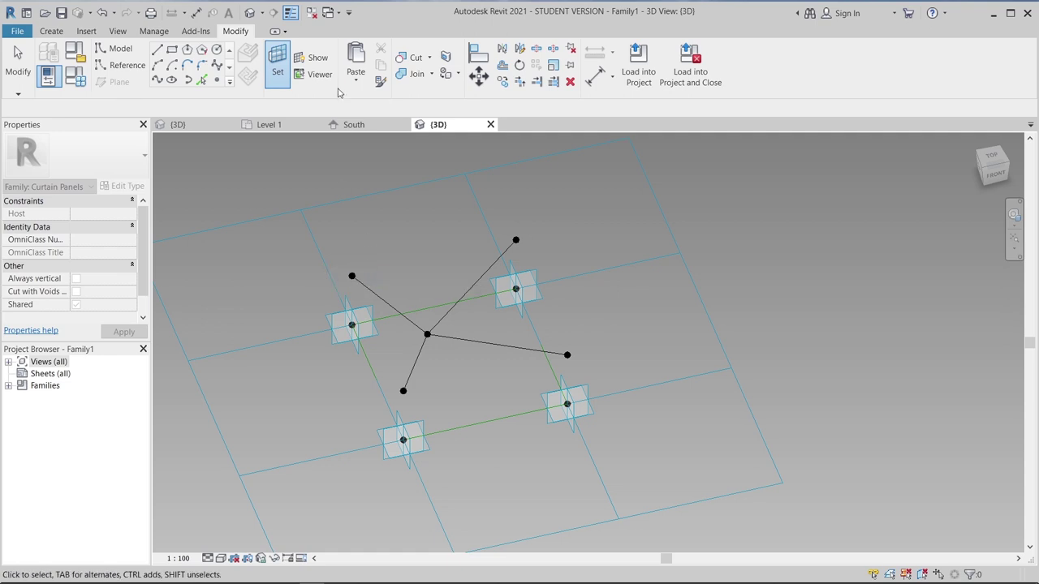
key(Escape)
click(174, 52)
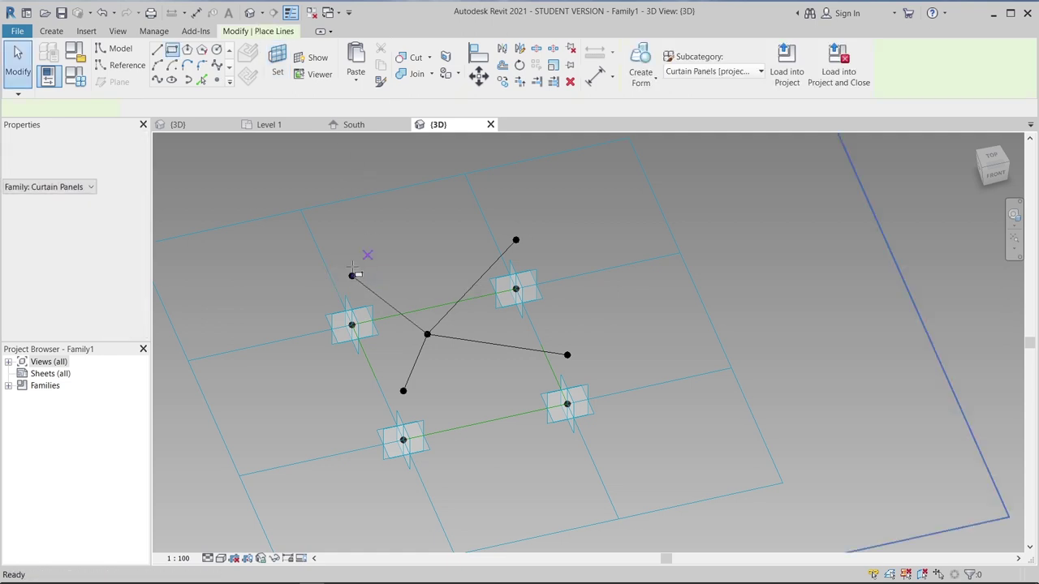
click(351, 276)
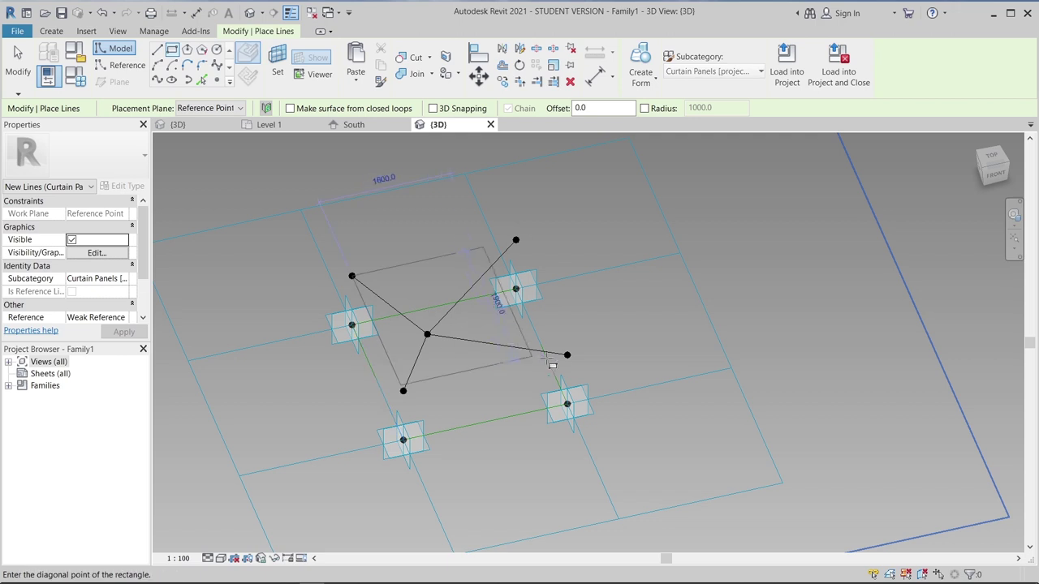
click(567, 355)
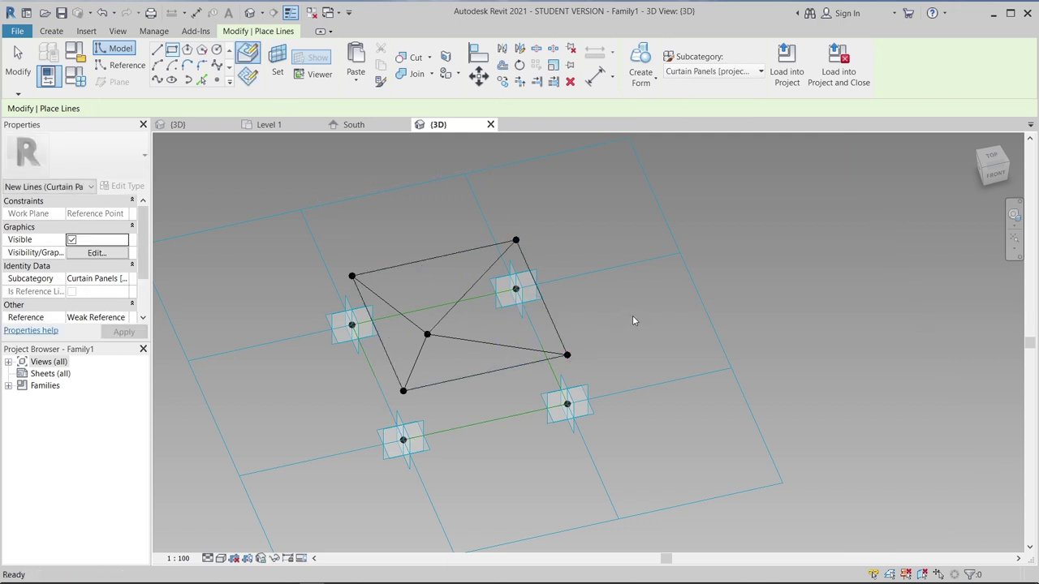
key(Escape)
key(Escape)
shift+middle_drag(632, 315, 478, 370)
key(Tab)
click(468, 370)
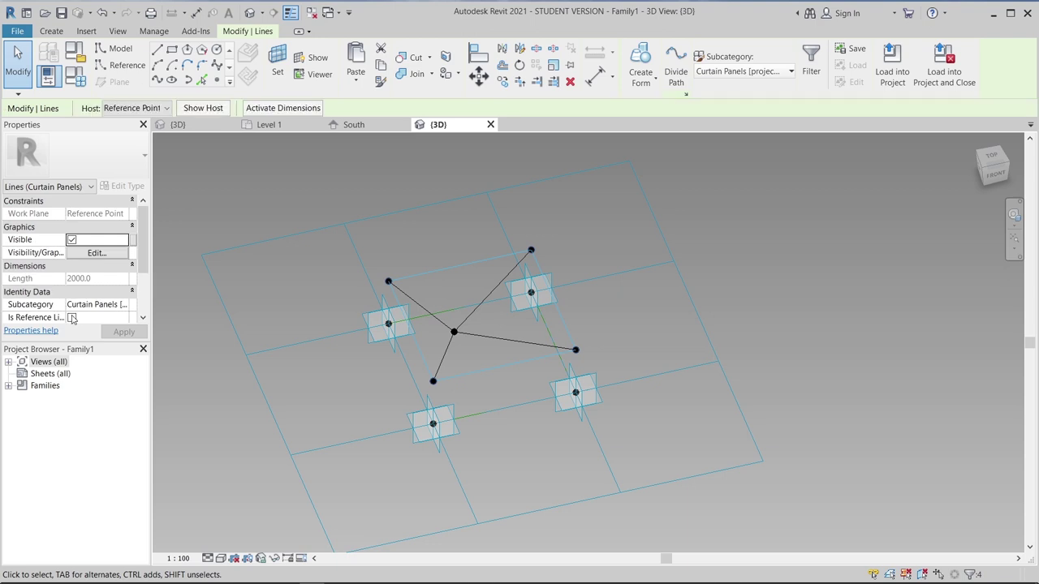
- Mark the rectangle's lines as reference lines
click(71, 317)
scroll(608, 340, down, 2)
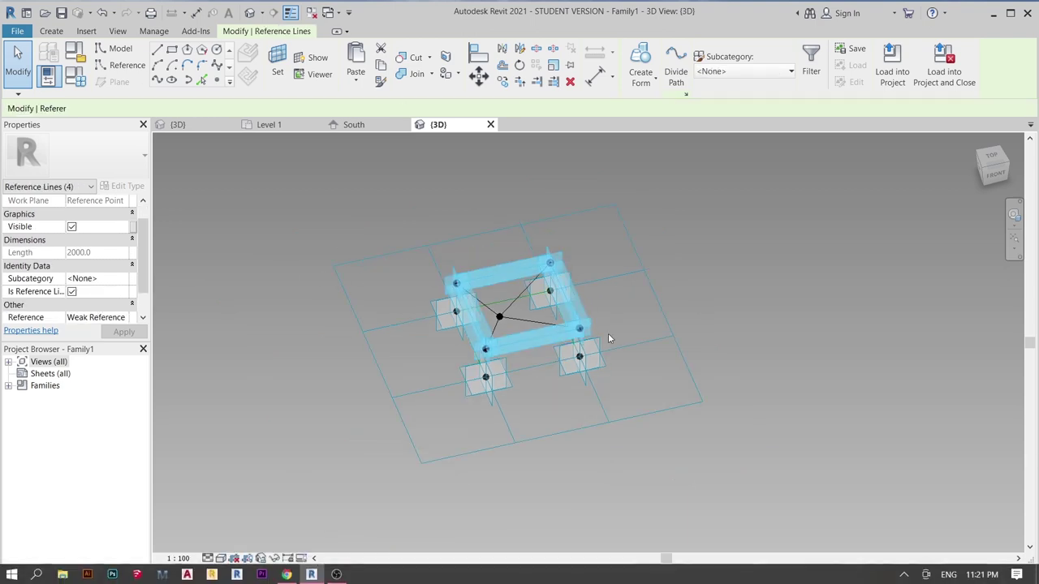
mouse_move(622, 377)
shift+middle_down()
mouse_move(587, 413)
mouse_move(343, 267)
mouse_move(452, 333)
mouse_move(479, 263)
mouse_move(579, 184)
shift+middle_up()
scroll(479, 263, up, 2)
scroll(465, 366, up, 1)
key(Escape)
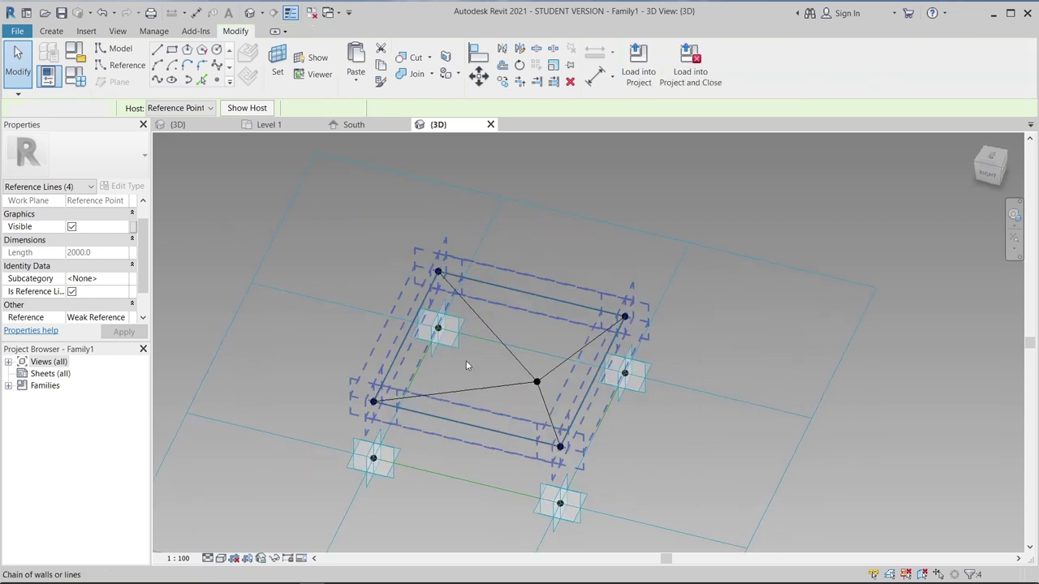
scroll(466, 365, up, 2)
key(Escape)
- Mark the star's diagonal lines as reference lines
click(473, 390)
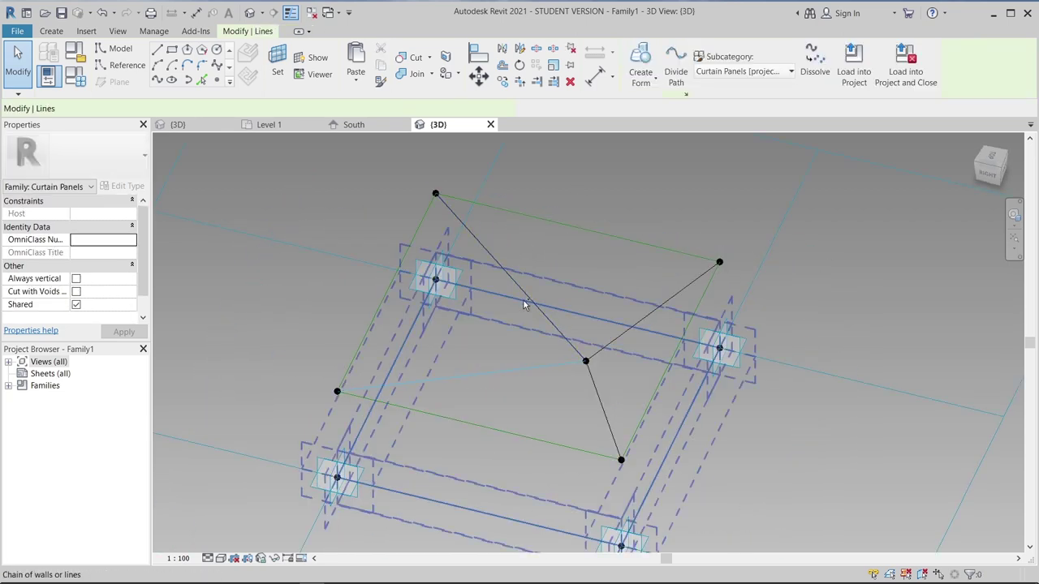
ctrl+click(502, 322)
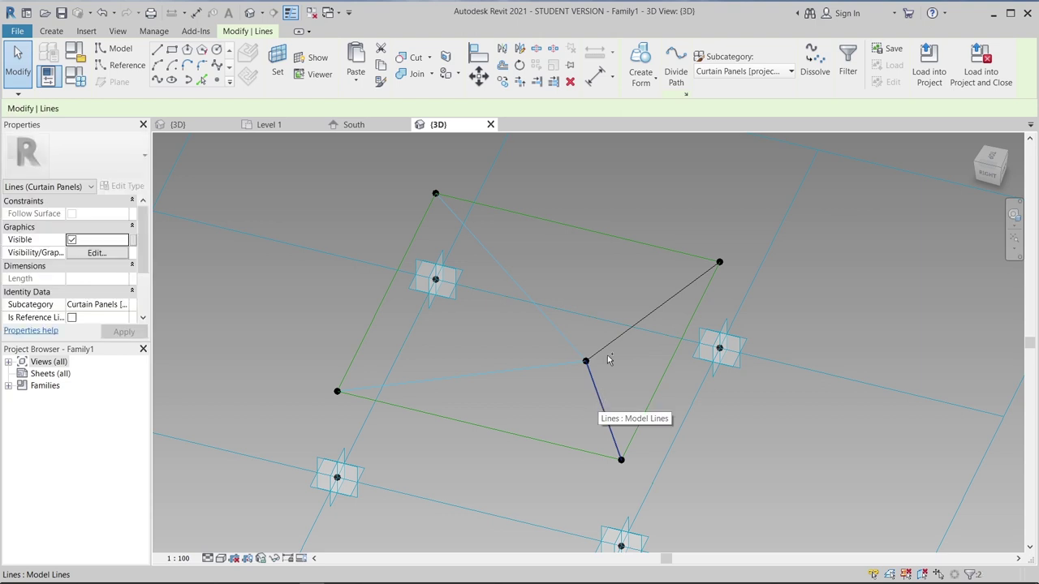
click(72, 318)
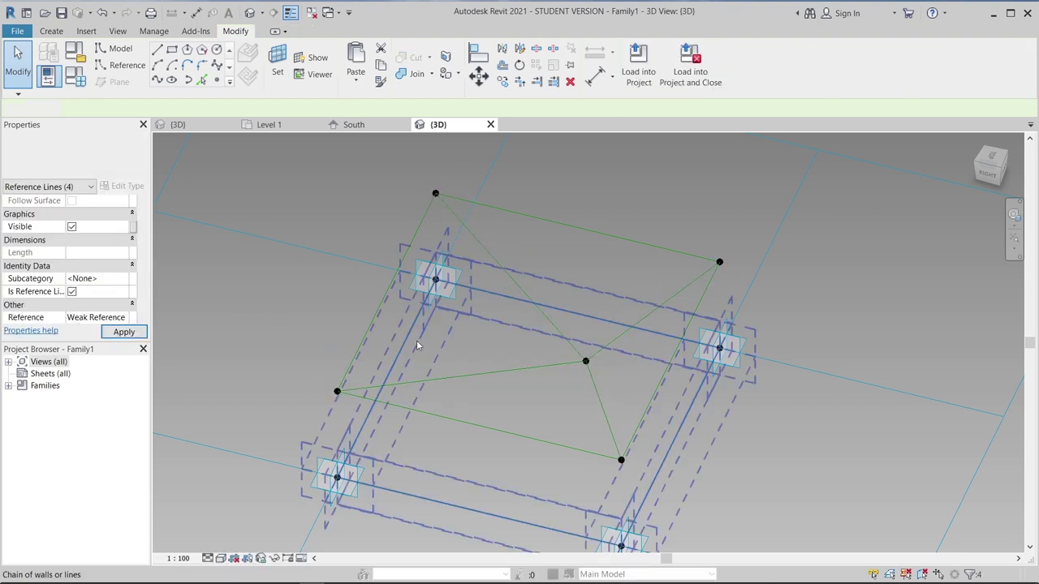
key(Escape)
click(426, 378)
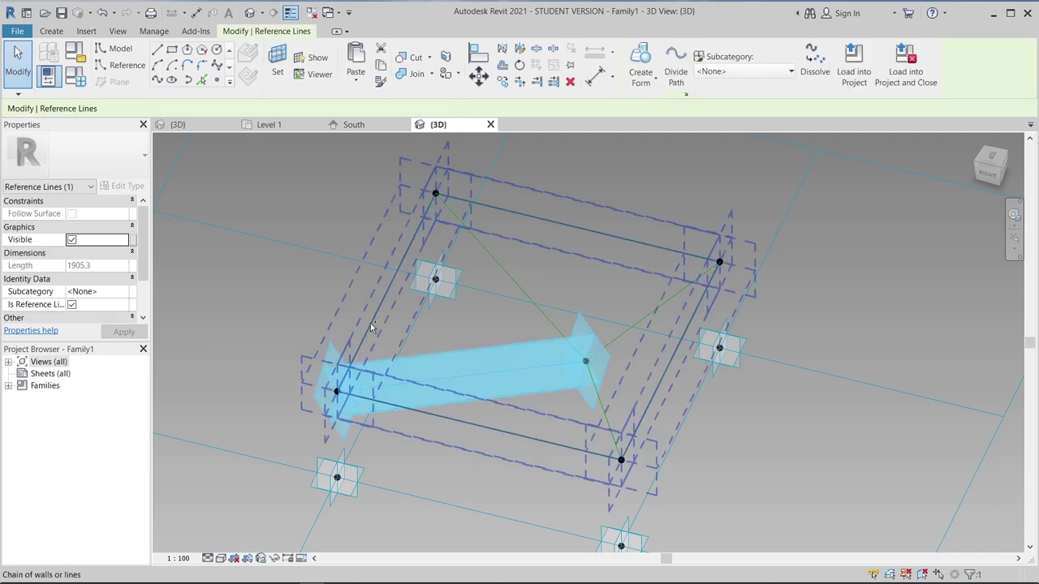
- Create solid surface forms for the left and top triangular sectors from their three reference lines
key(Tab)
ctrl+click(479, 266)
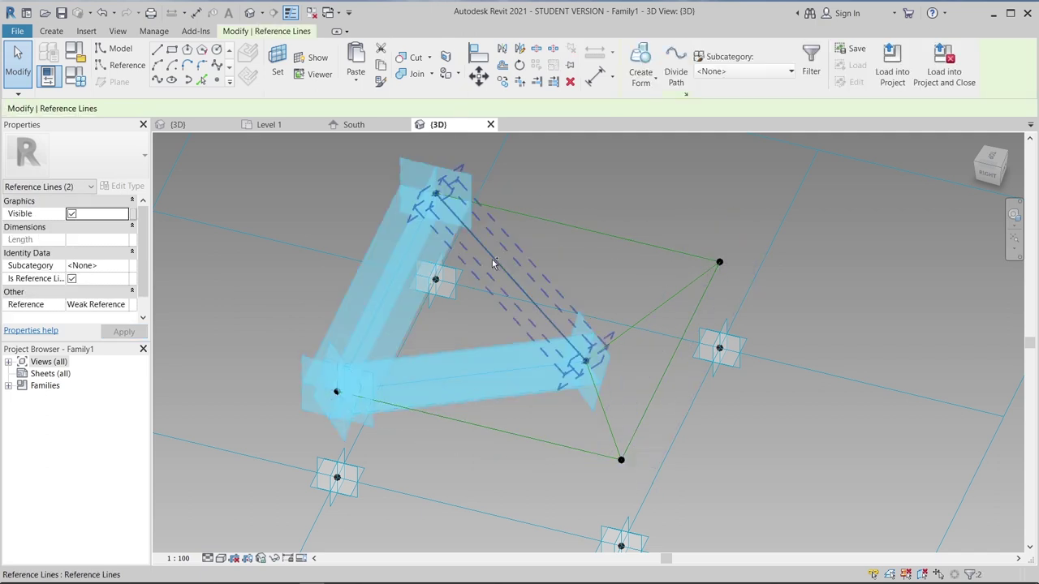
ctrl+click(492, 259)
click(640, 74)
click(633, 103)
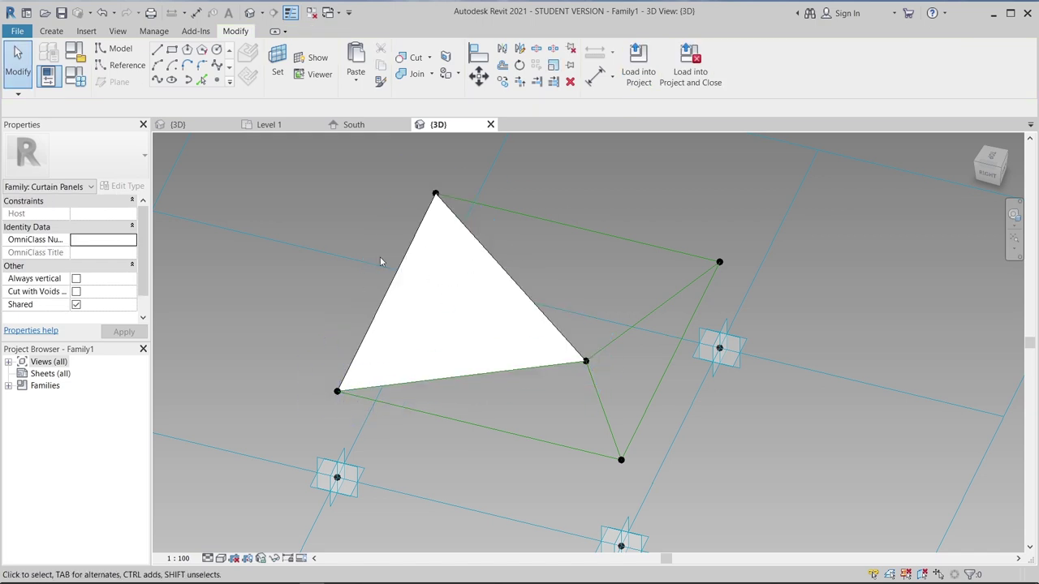
click(546, 221)
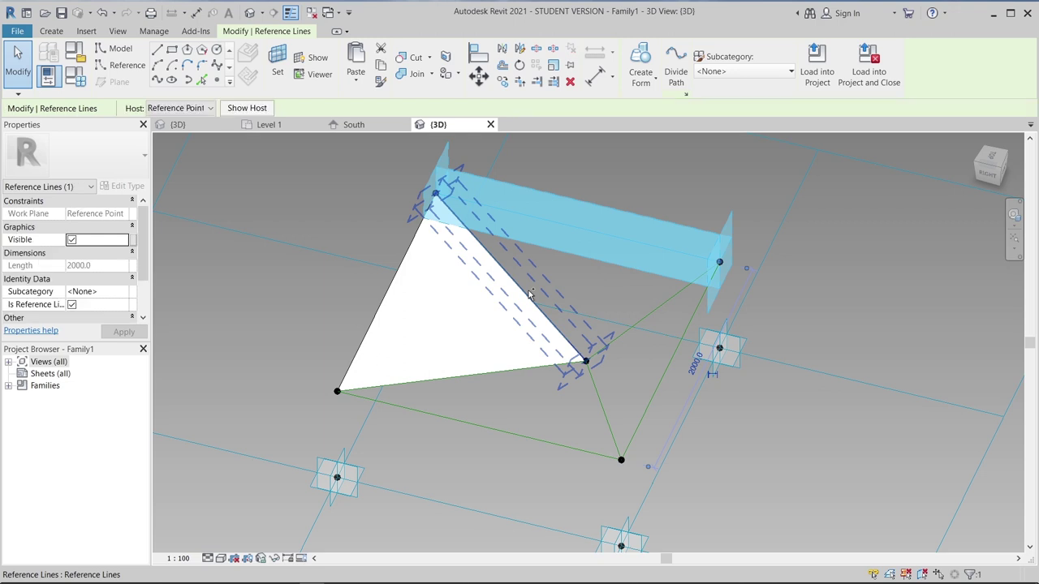
ctrl+click(529, 295)
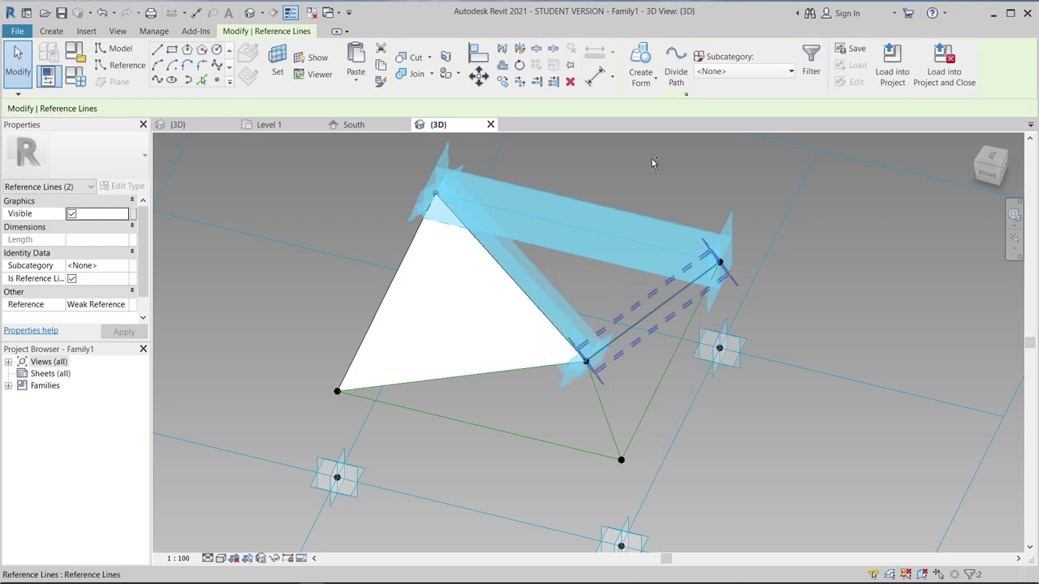
ctrl+click(652, 312)
click(640, 77)
click(616, 103)
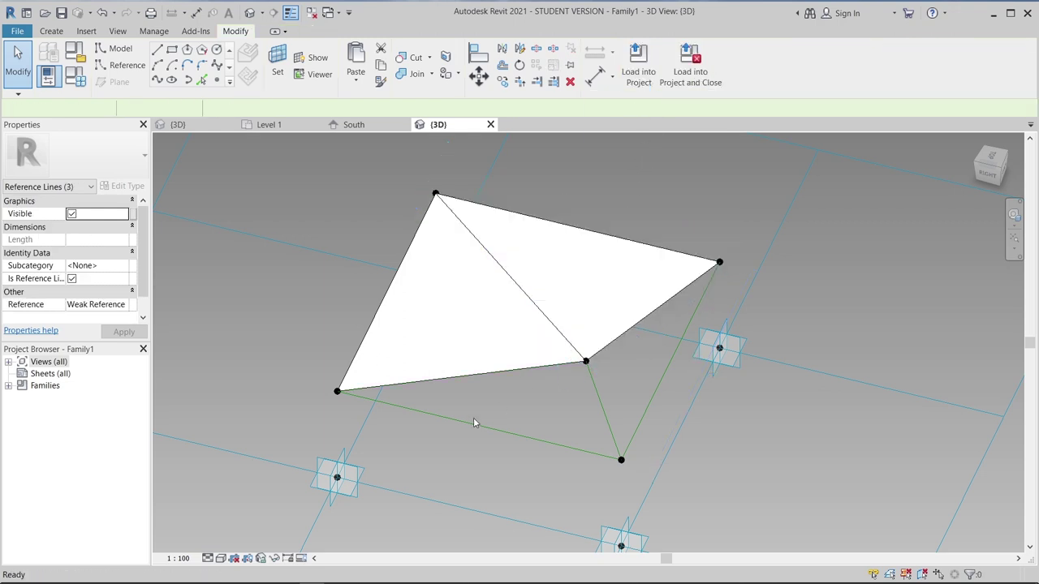
- Create solid surface forms for the right and bottom triangular sectors from their reference lines
click(603, 407)
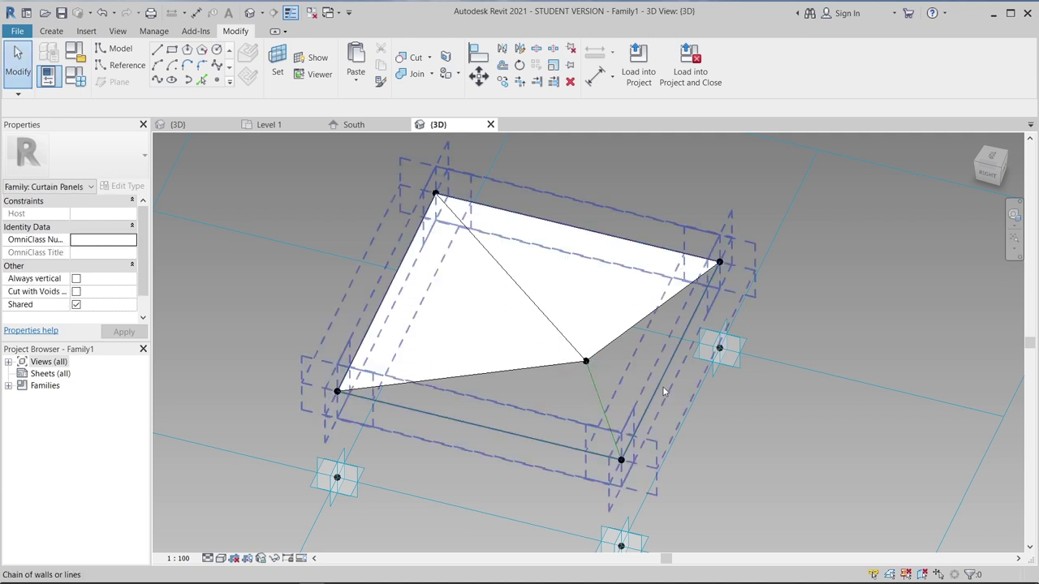
click(648, 320)
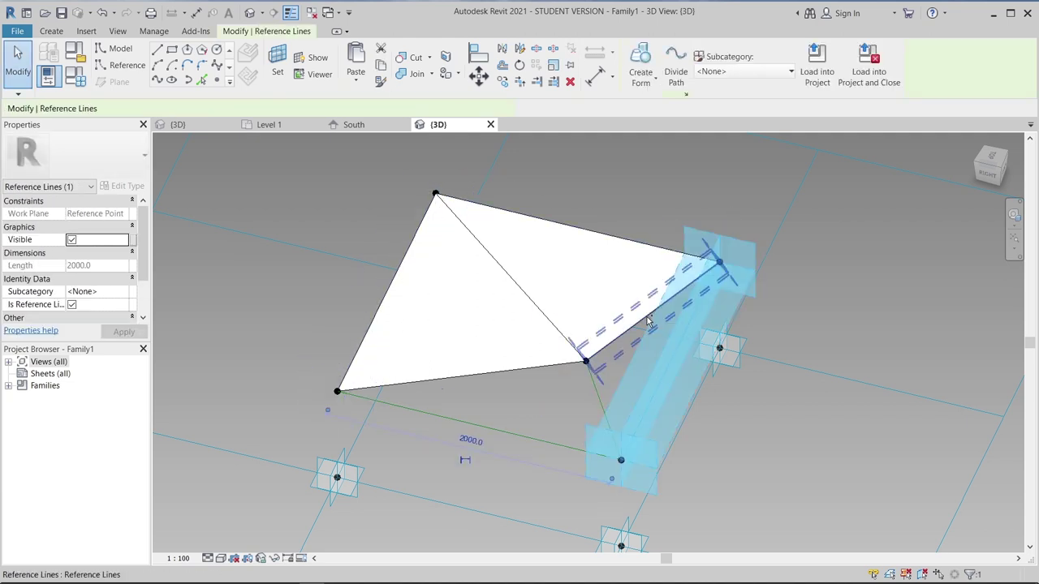
ctrl+click(603, 384)
ctrl+click(604, 397)
click(640, 78)
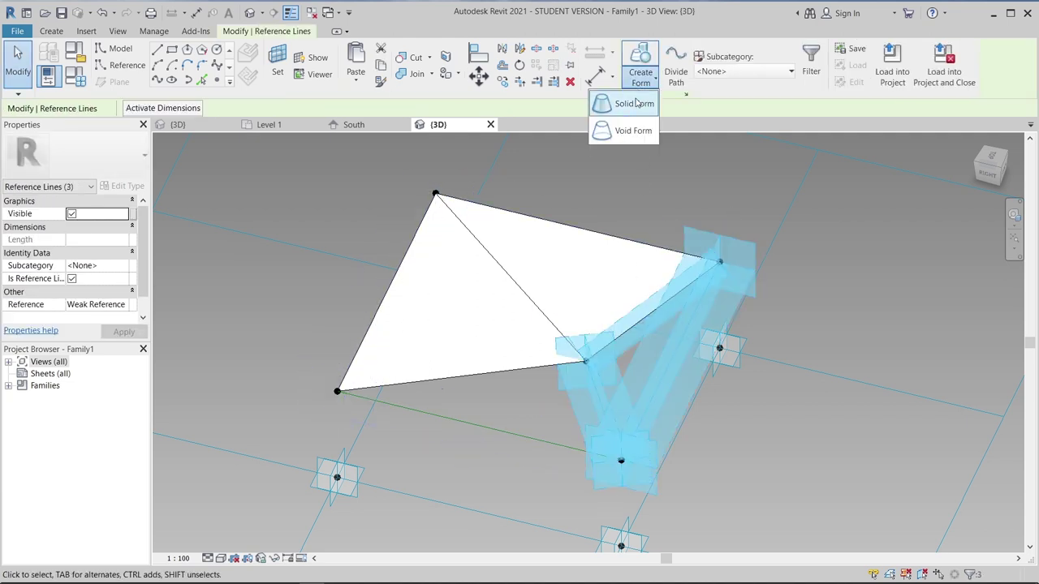
click(634, 103)
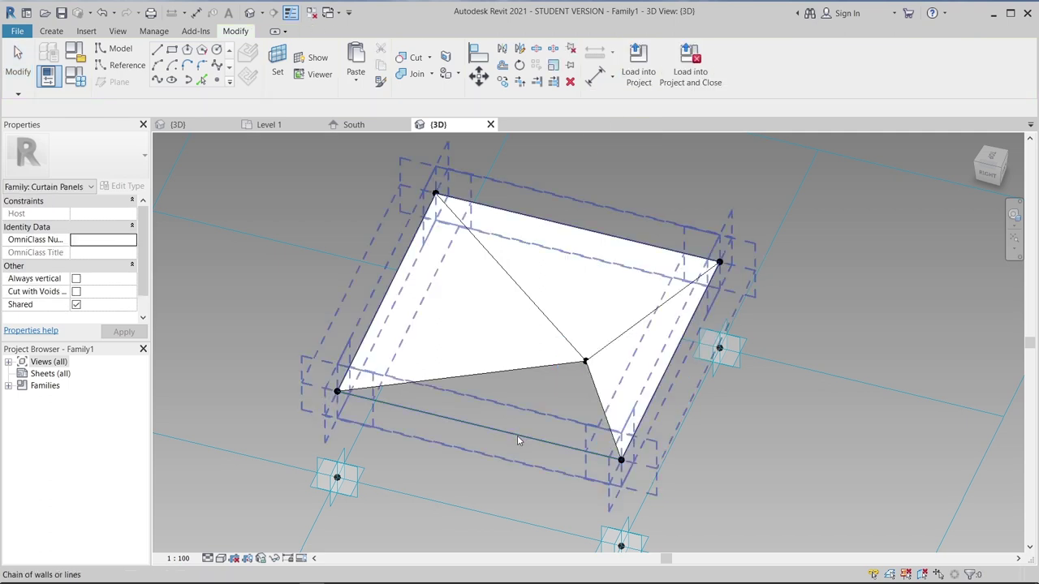
key(Escape)
click(482, 378)
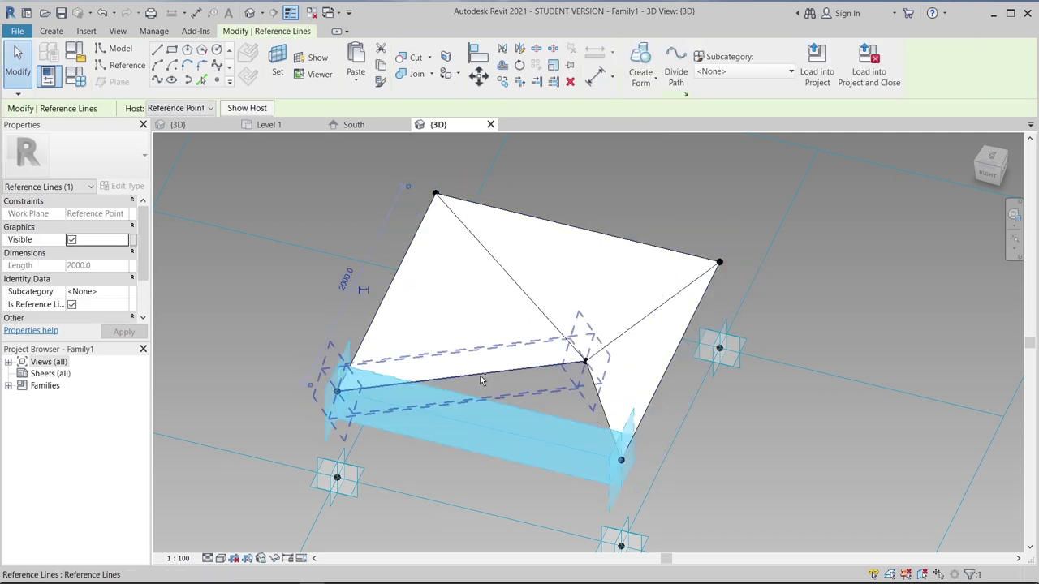
ctrl+click(519, 435)
ctrl+click(599, 402)
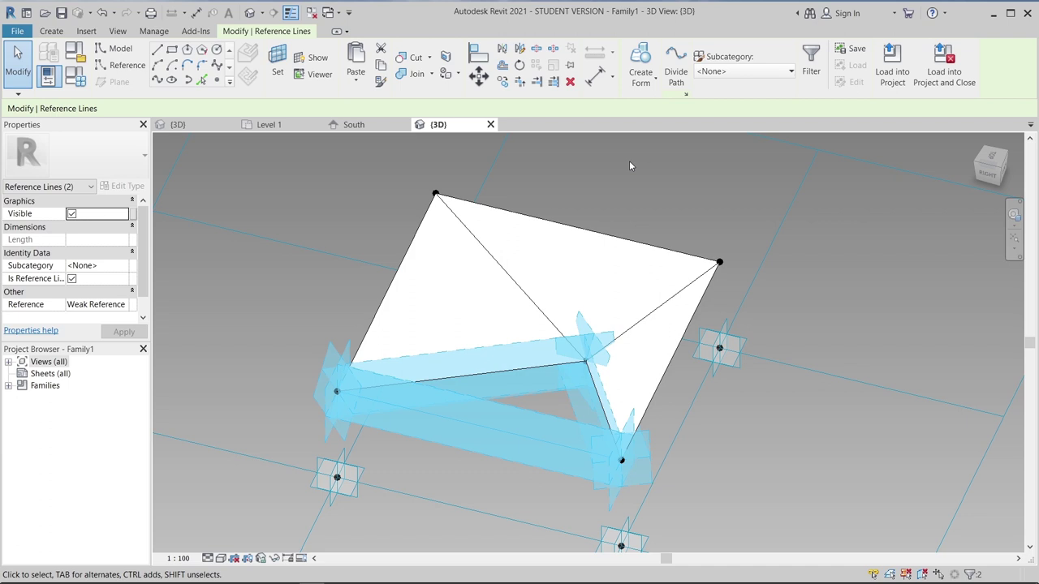
click(639, 74)
click(633, 104)
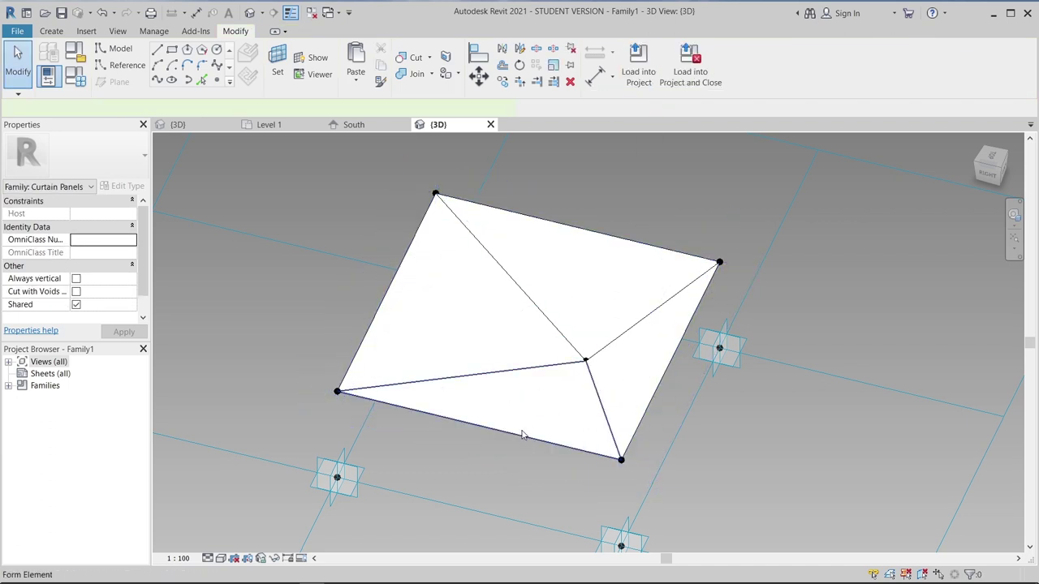
click(405, 335)
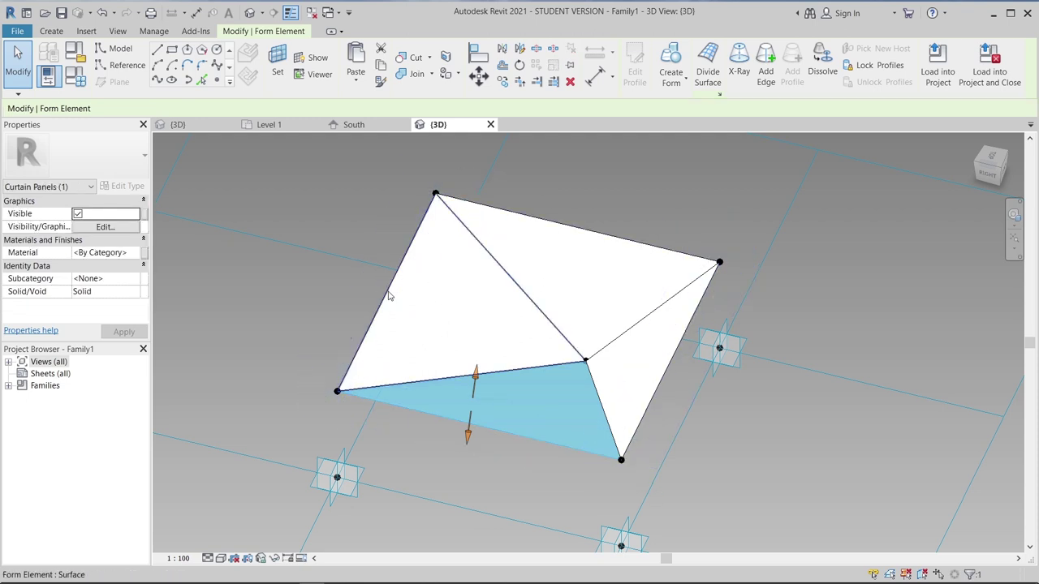
- Create a new material named ACM for the left triangular face
click(389, 297)
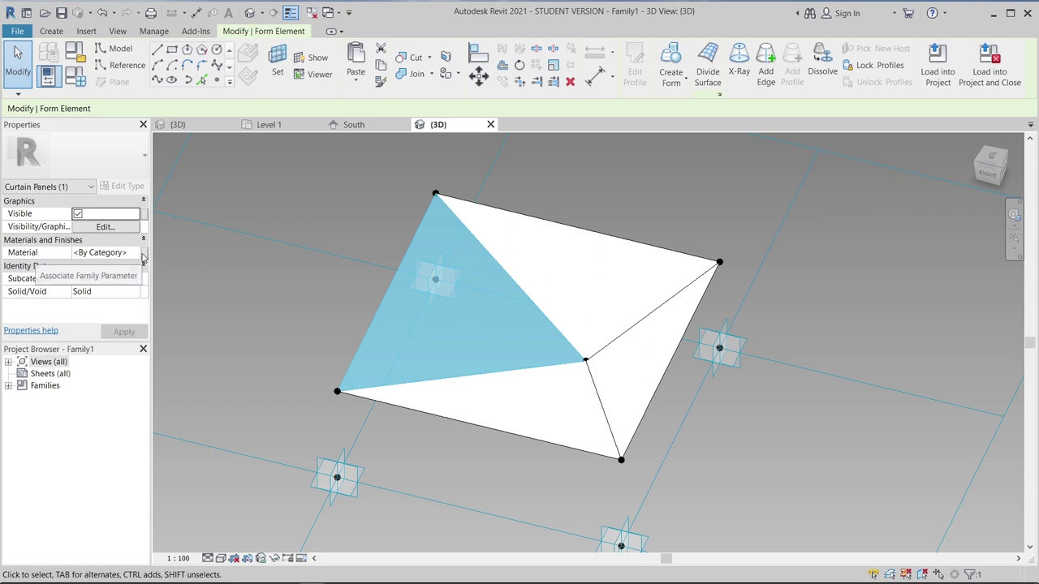
click(136, 254)
click(134, 252)
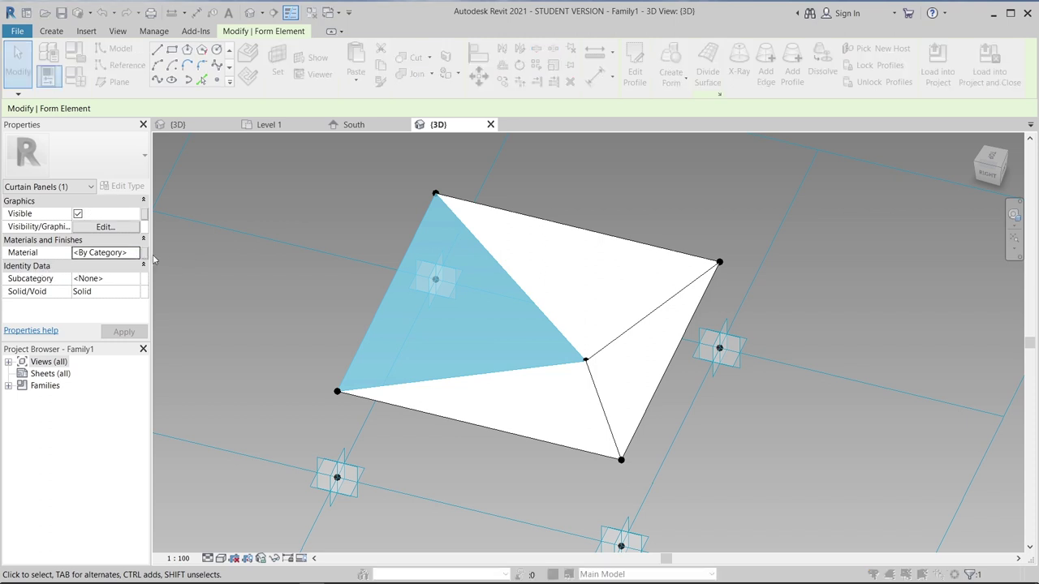
click(416, 418)
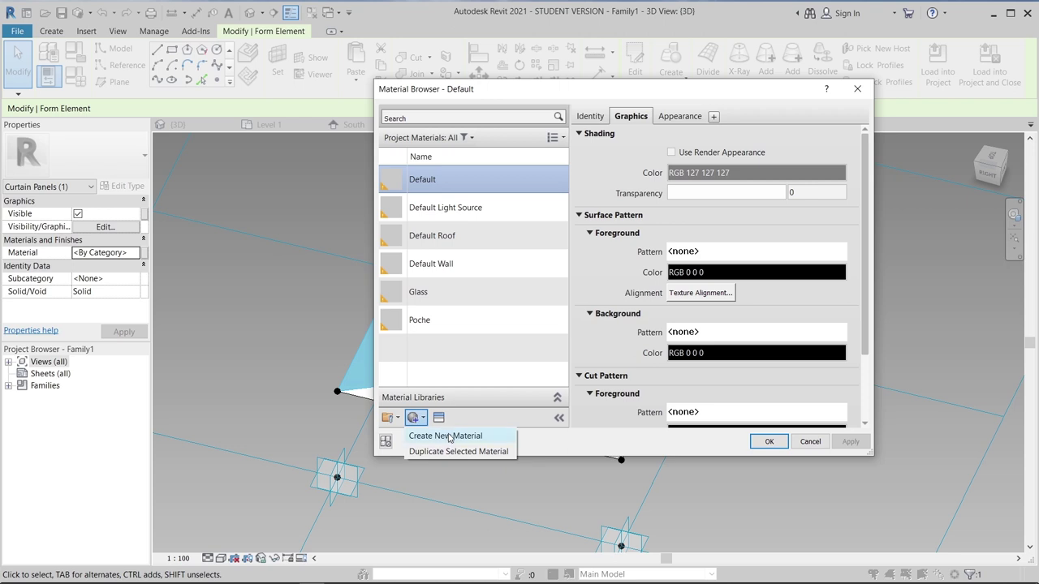
click(449, 436)
right_click(443, 245)
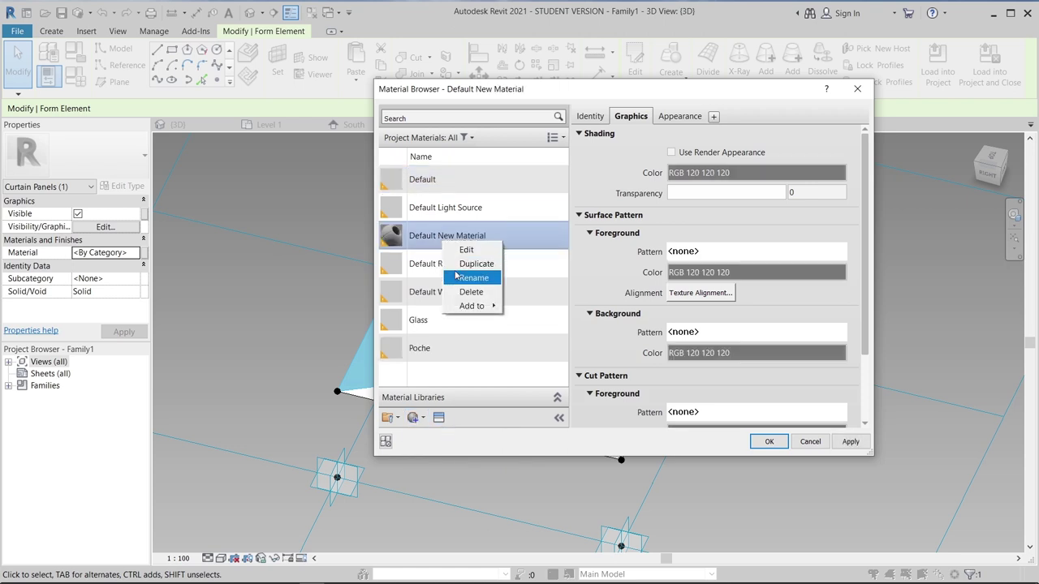
click(472, 278)
text(ACM)
key(Return)
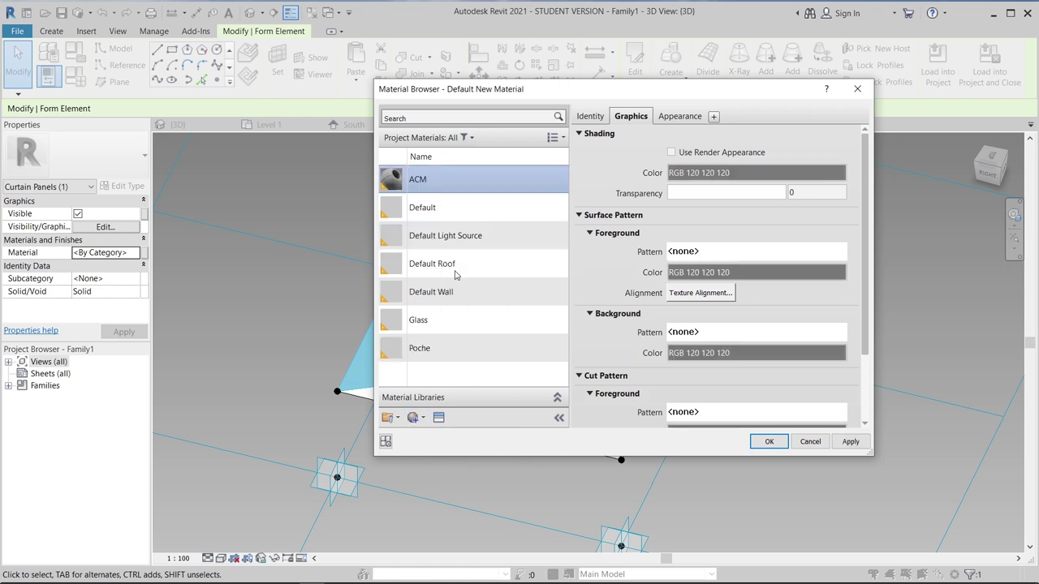
- Give ACM the Cool White wall-paint appearance and apply it to the face
click(437, 418)
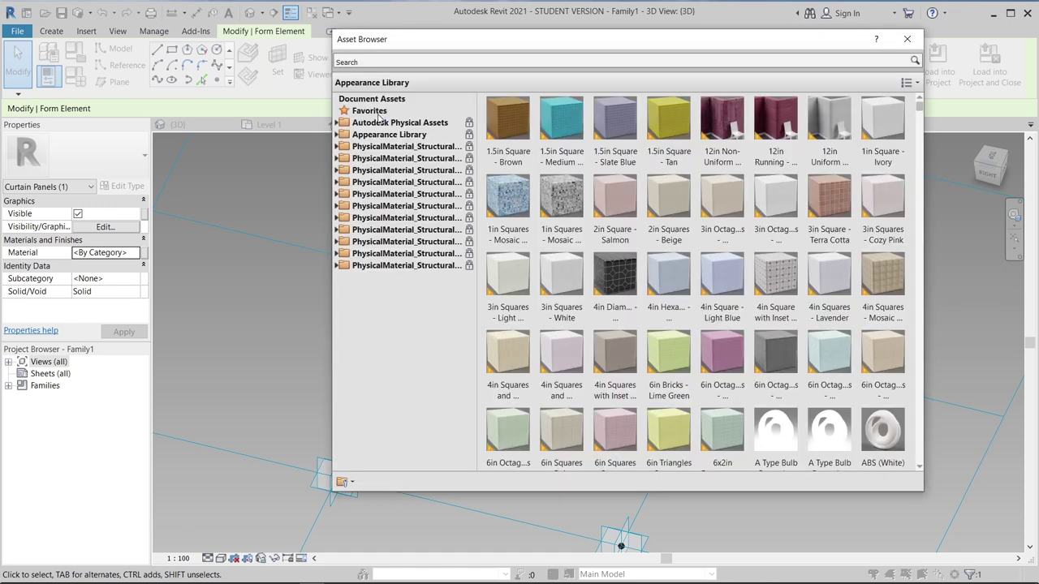
double_click(388, 134)
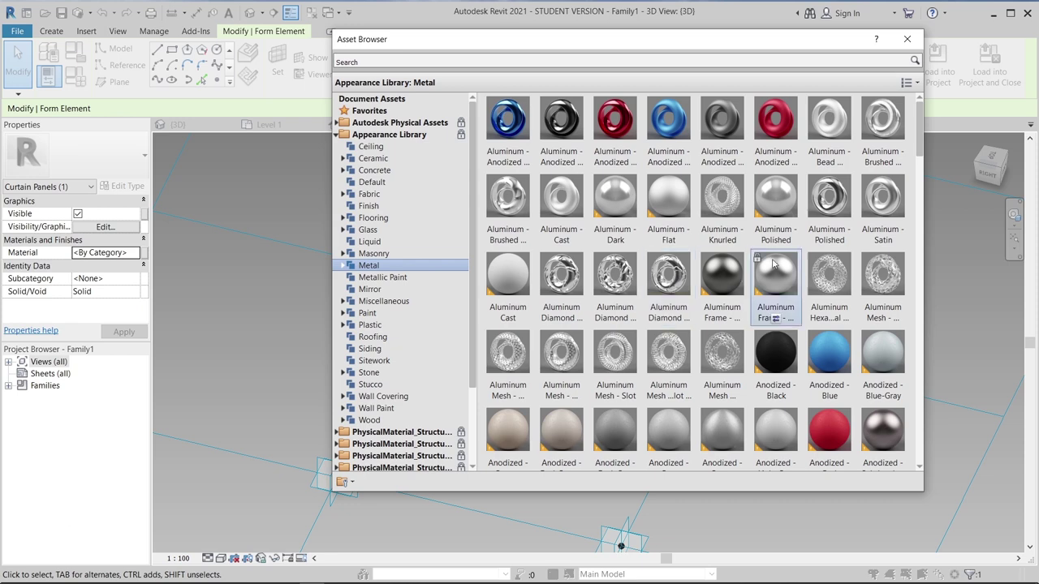
scroll(769, 302, down, 3)
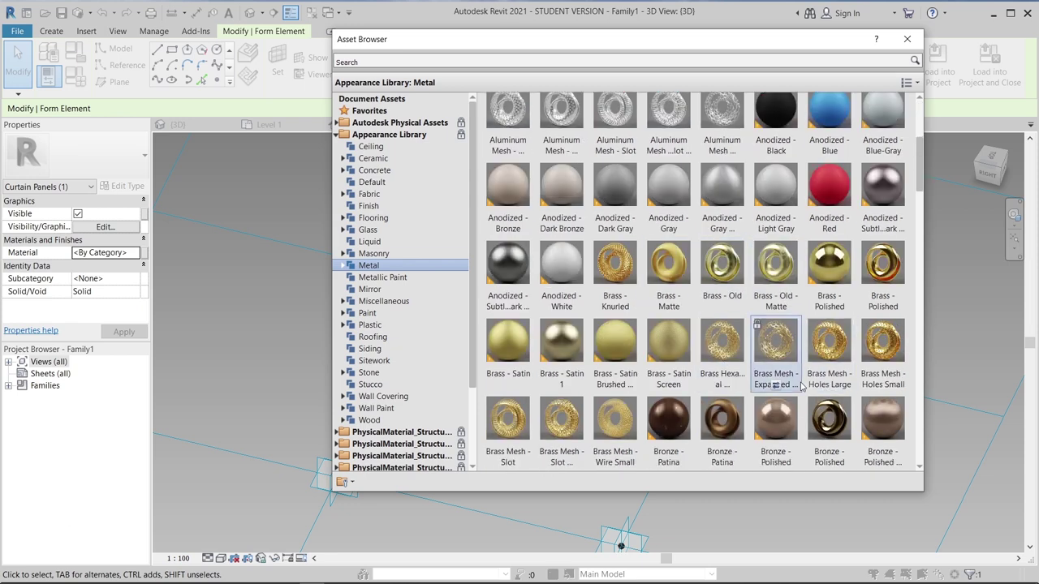
scroll(815, 396, down, 3)
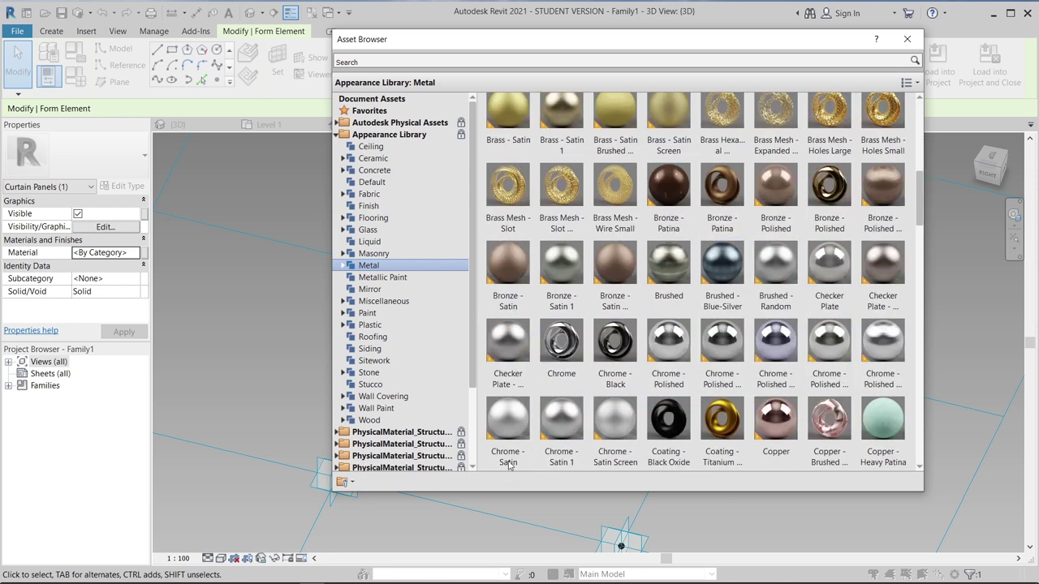
scroll(815, 396, down, 3)
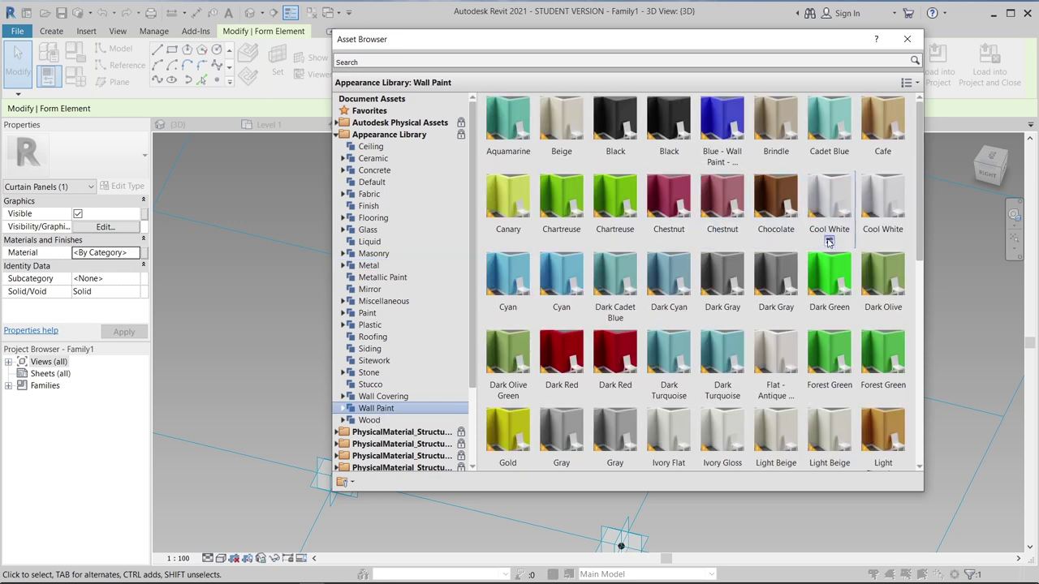
click(829, 241)
click(907, 40)
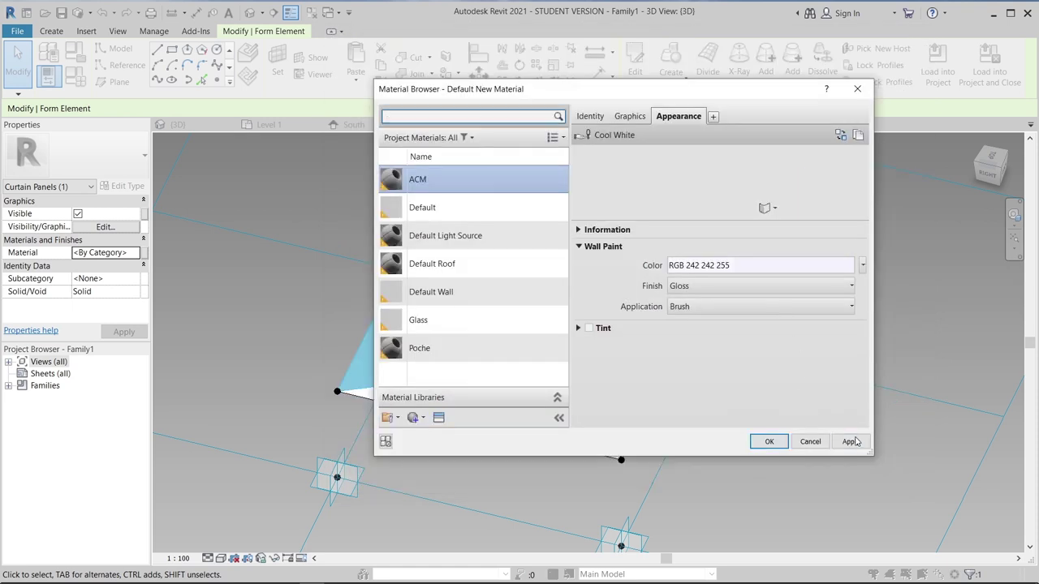
click(770, 442)
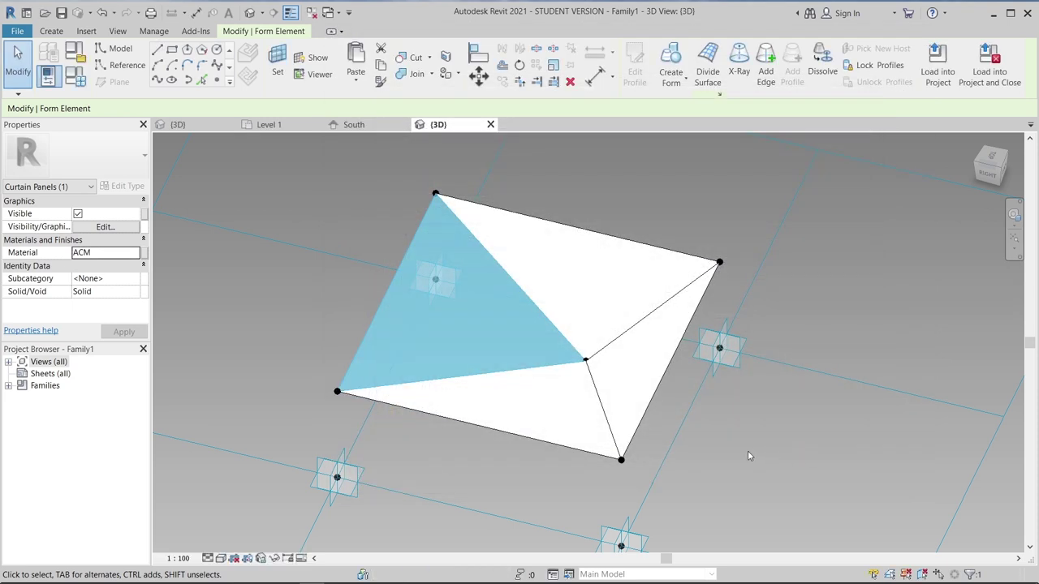
click(783, 375)
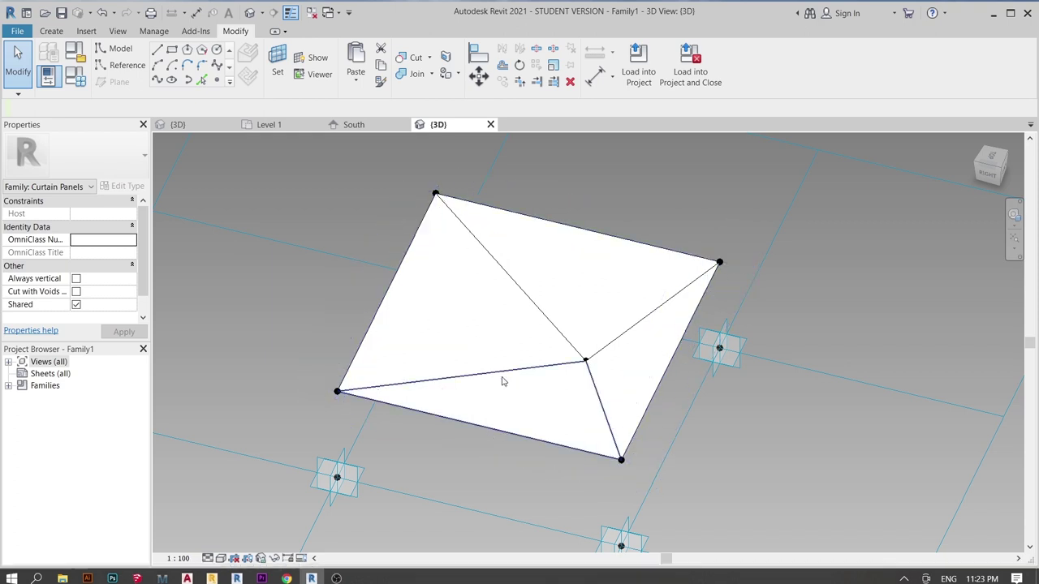
- Select the three remaining triangular faces of the panel form
click(537, 321)
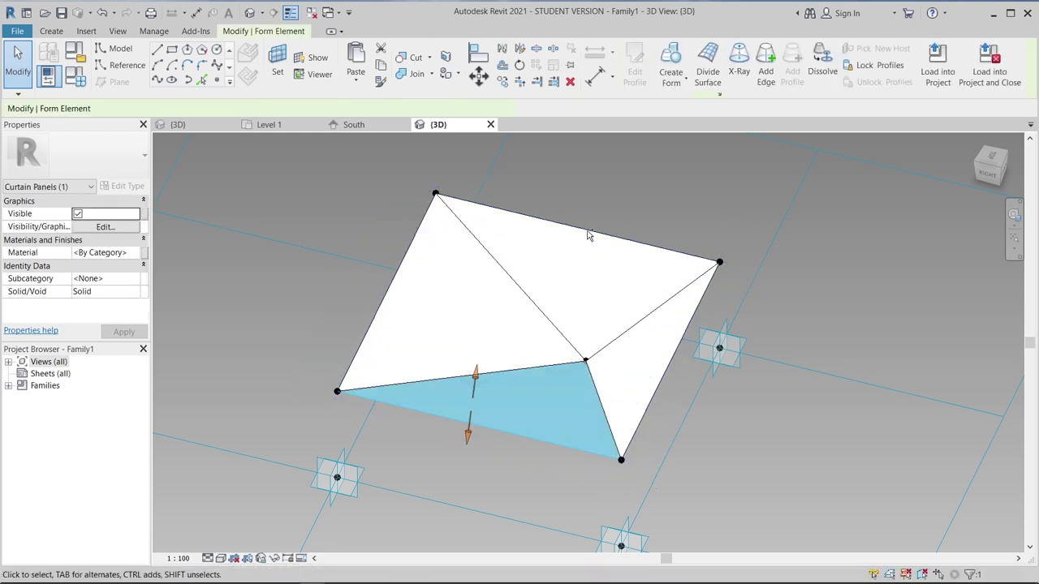
ctrl+click(655, 380)
key(Tab)
key(Tab)
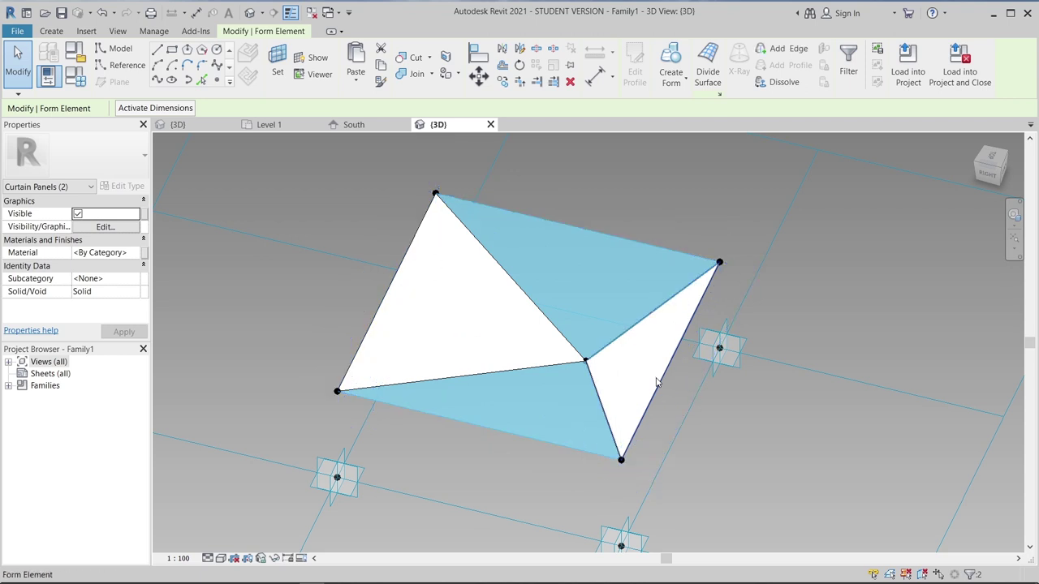
ctrl+click(657, 382)
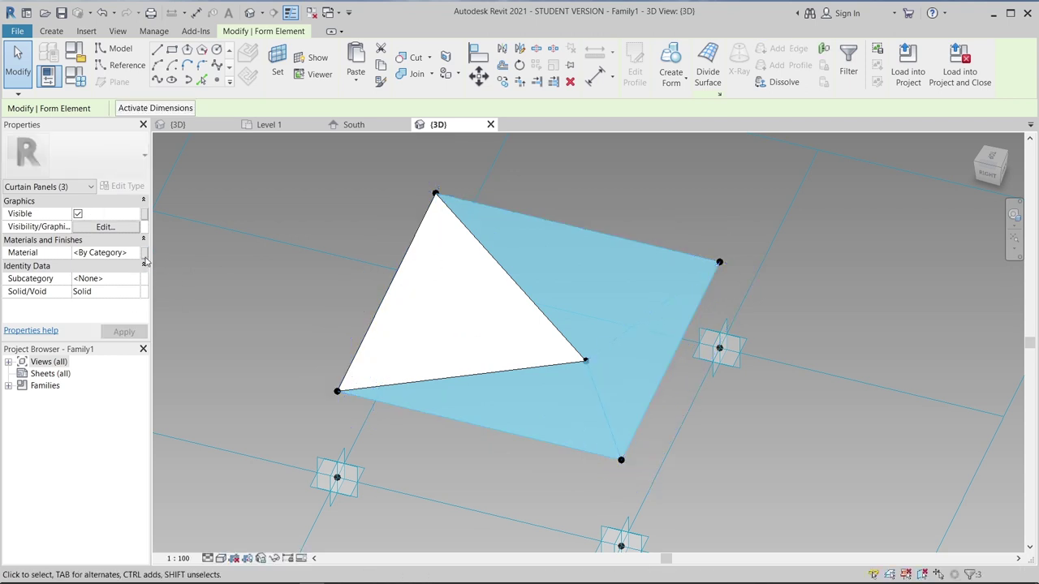
- Create a new material for the selected faces and rename it 'Wire Mesh'
click(137, 254)
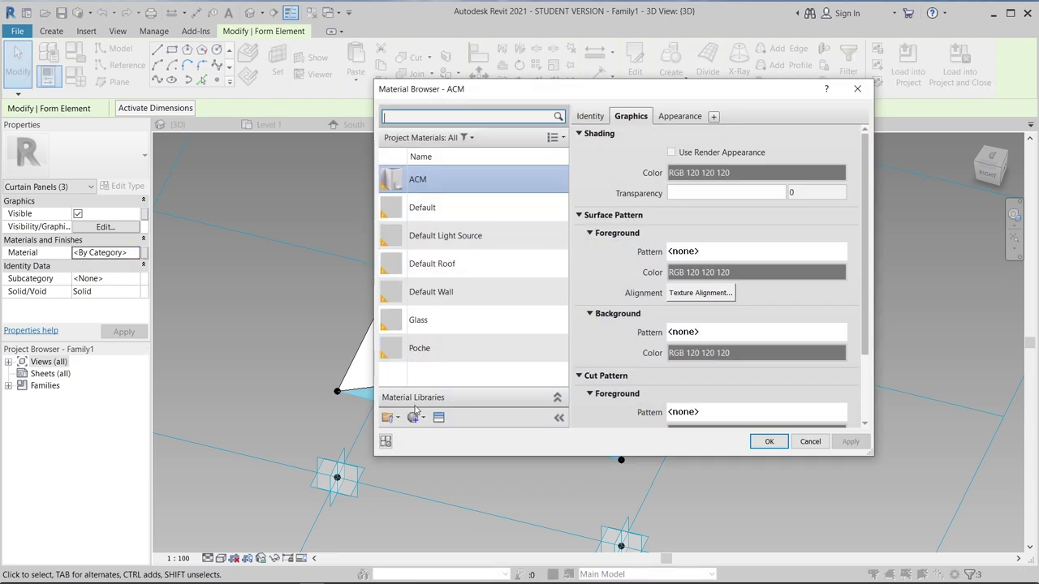
click(413, 416)
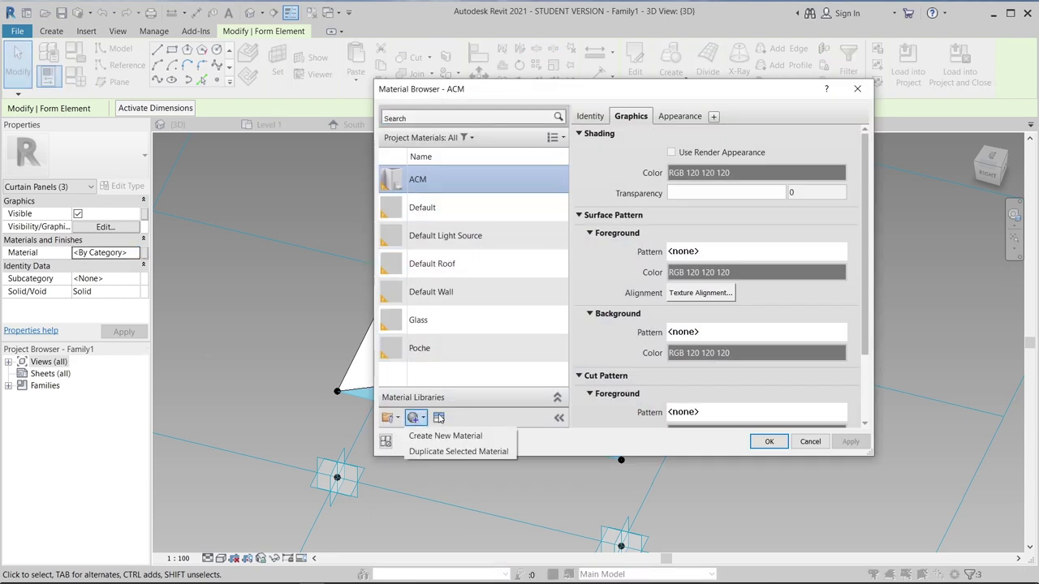
click(467, 432)
right_click(451, 265)
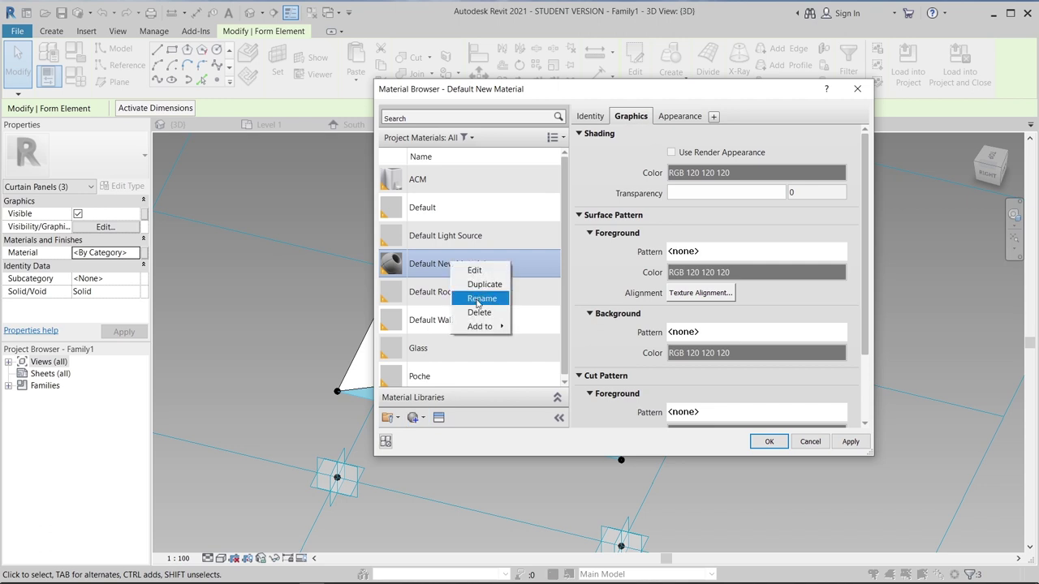
click(477, 301)
text(Wire Me)
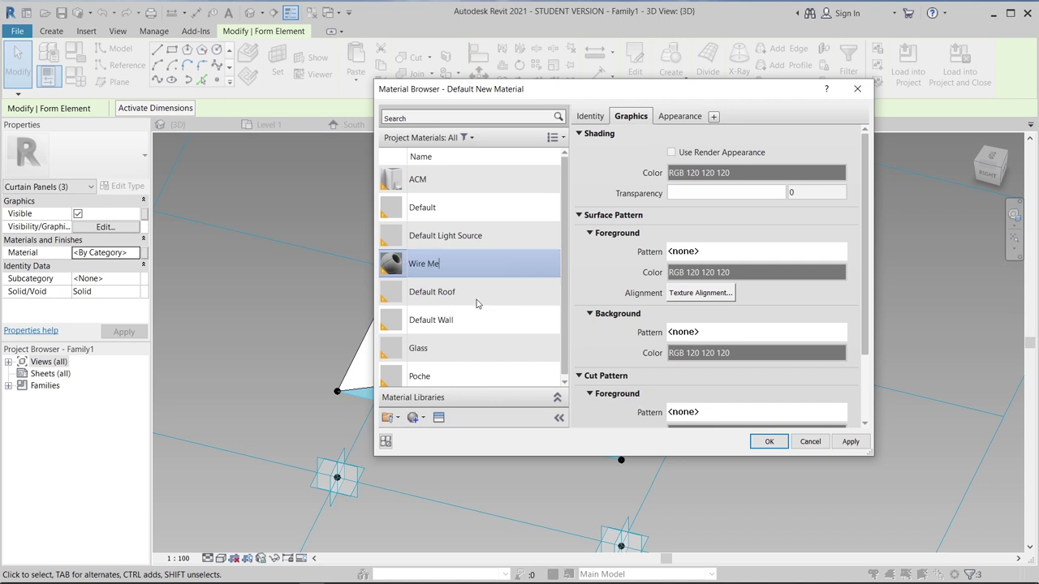
text(sh)
key(Return)
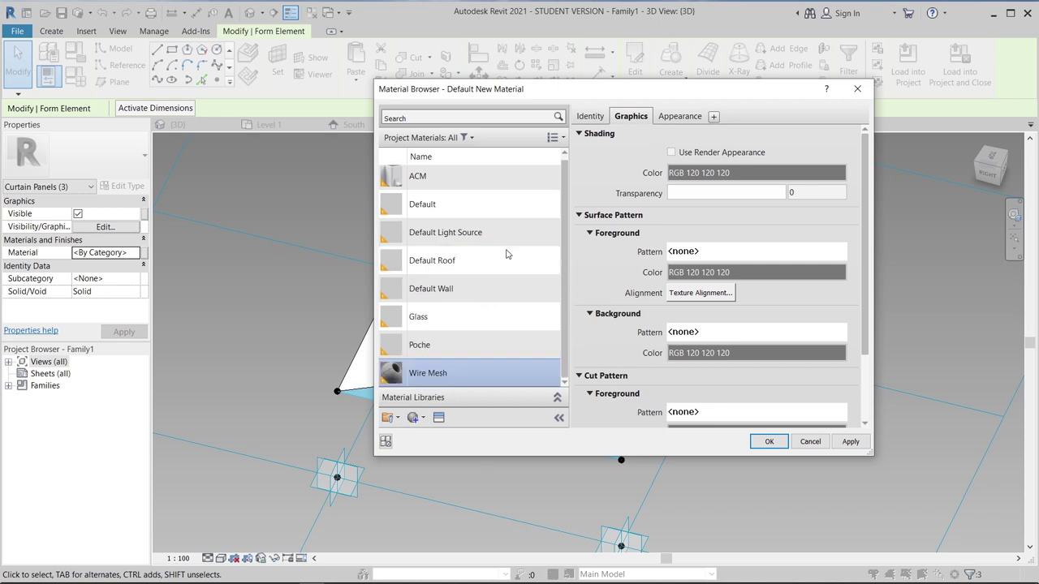
- Give Wire Mesh the Aluminum Mesh - Holes Large metal appearance and apply it to the faces
click(438, 419)
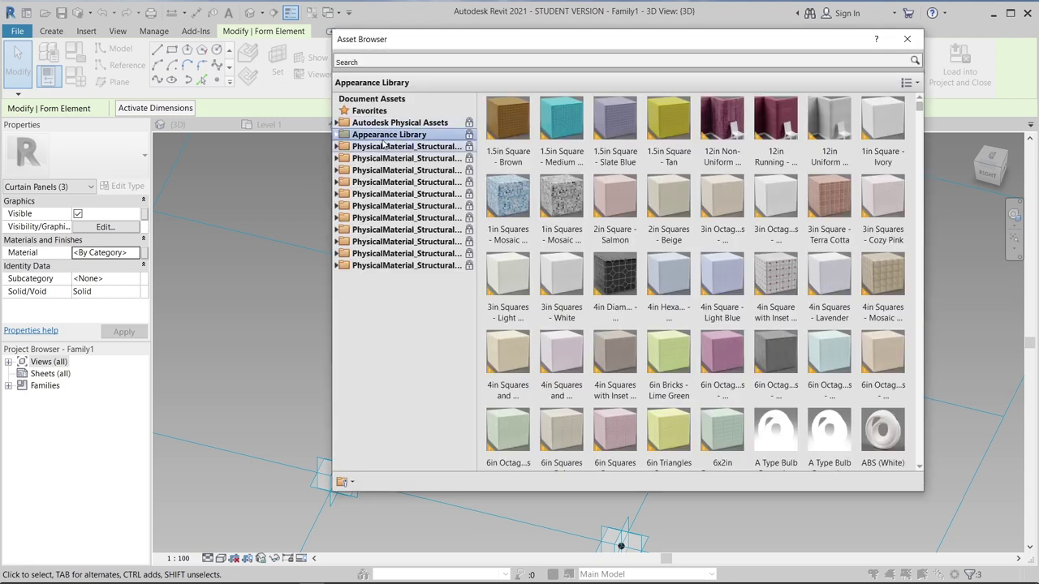
double_click(387, 135)
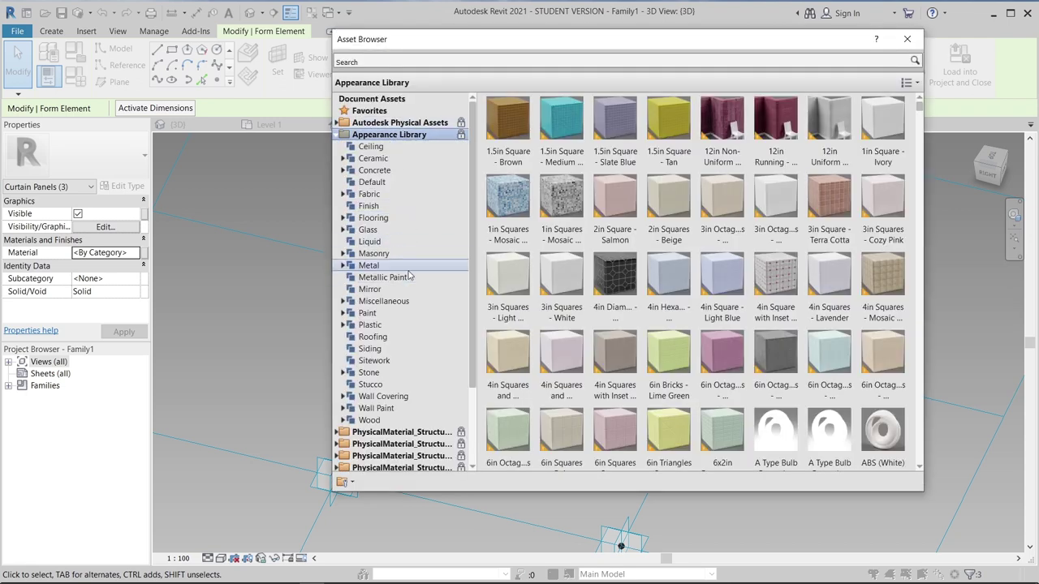
double_click(407, 268)
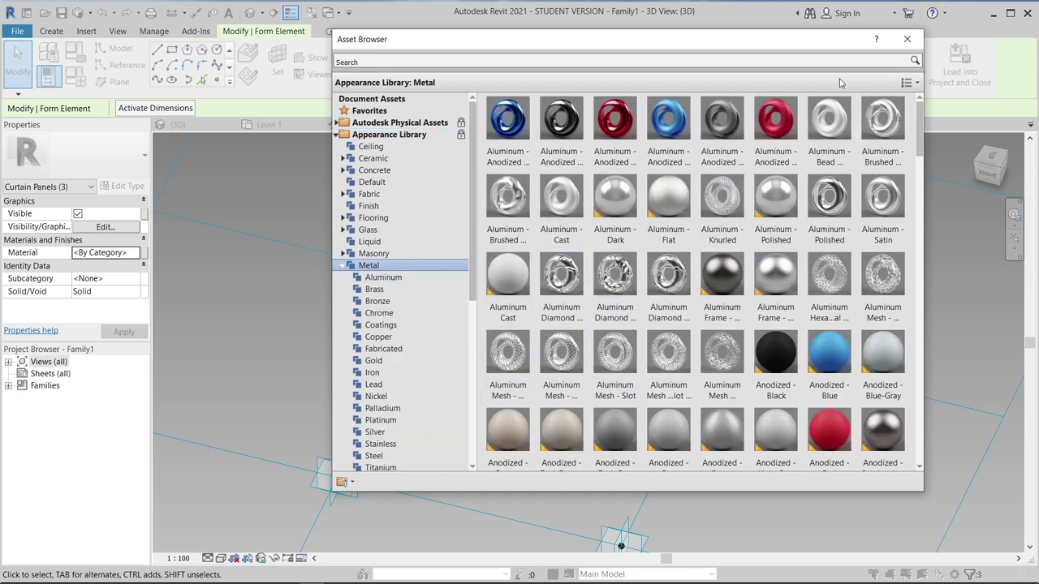
click(907, 40)
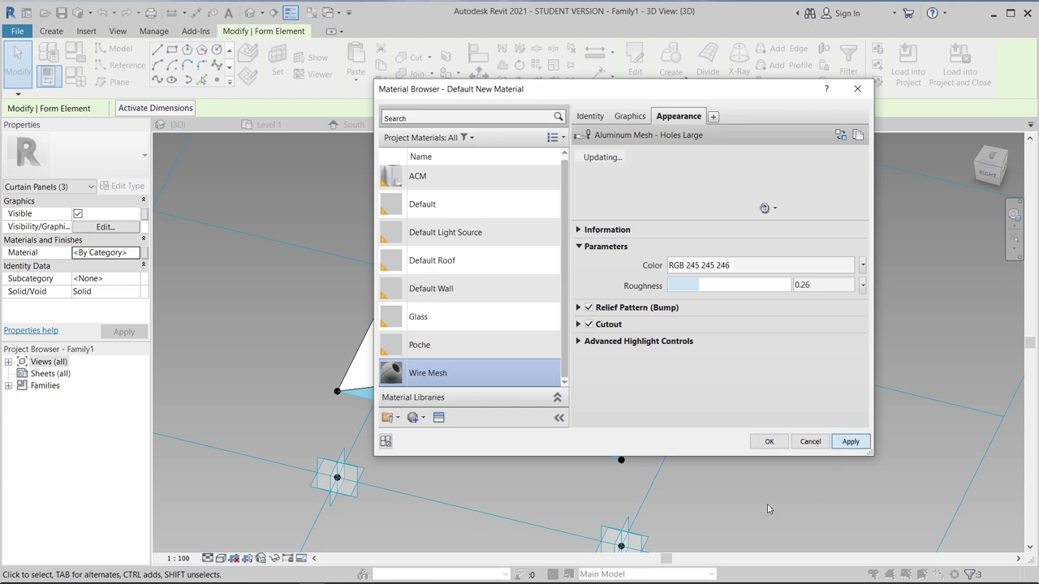
click(768, 441)
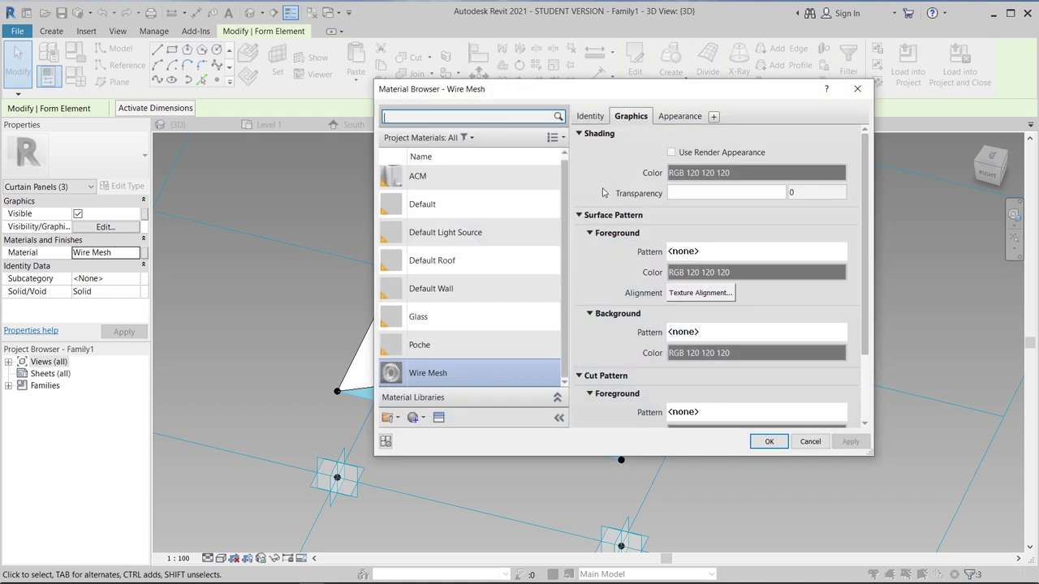
- Raise the Wire Mesh appearance roughness from 0.75 to 0.83 and confirm
click(664, 117)
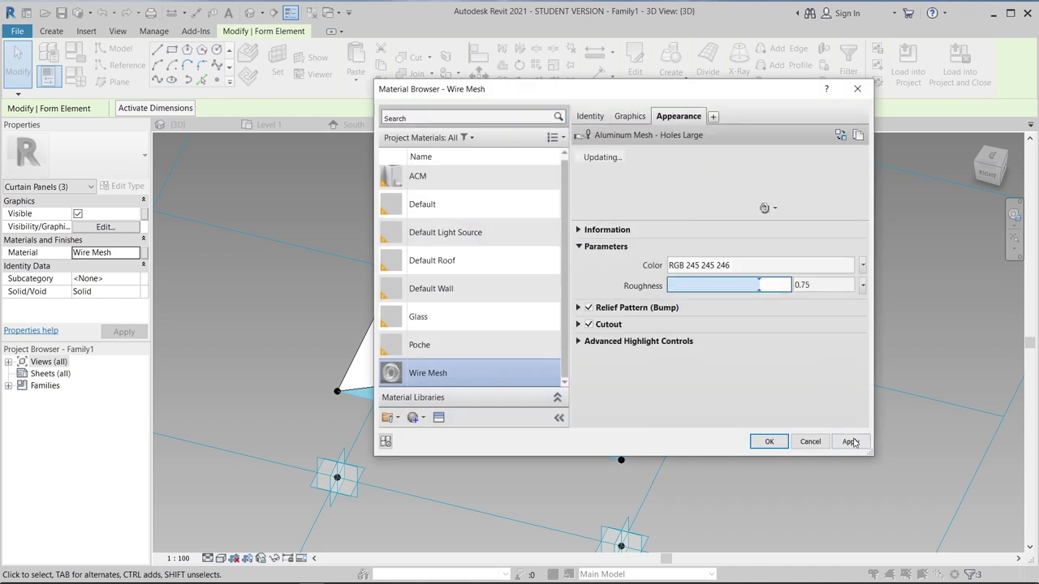
drag(777, 220, 777, 293)
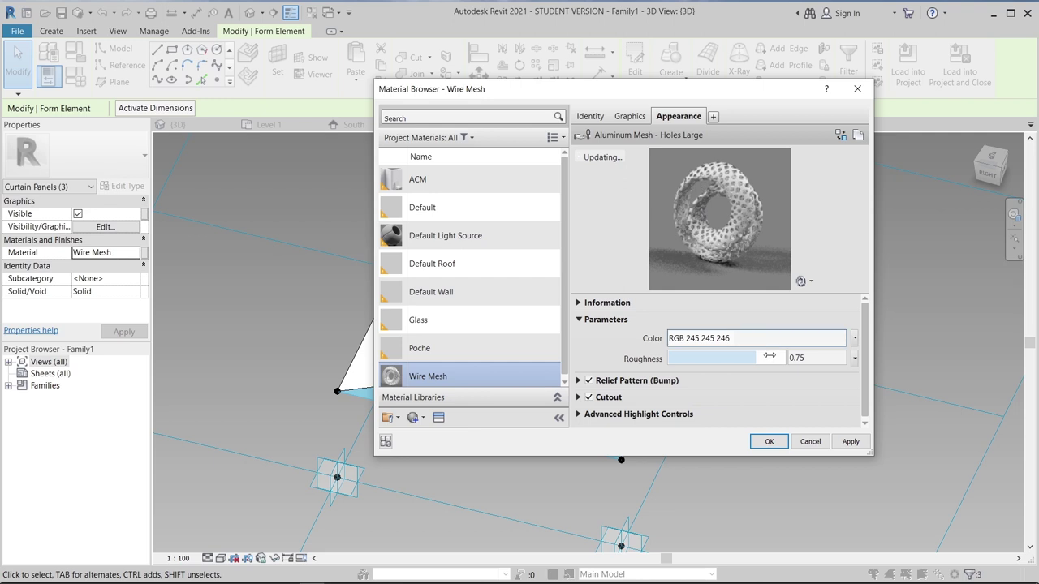
drag(768, 358, 778, 358)
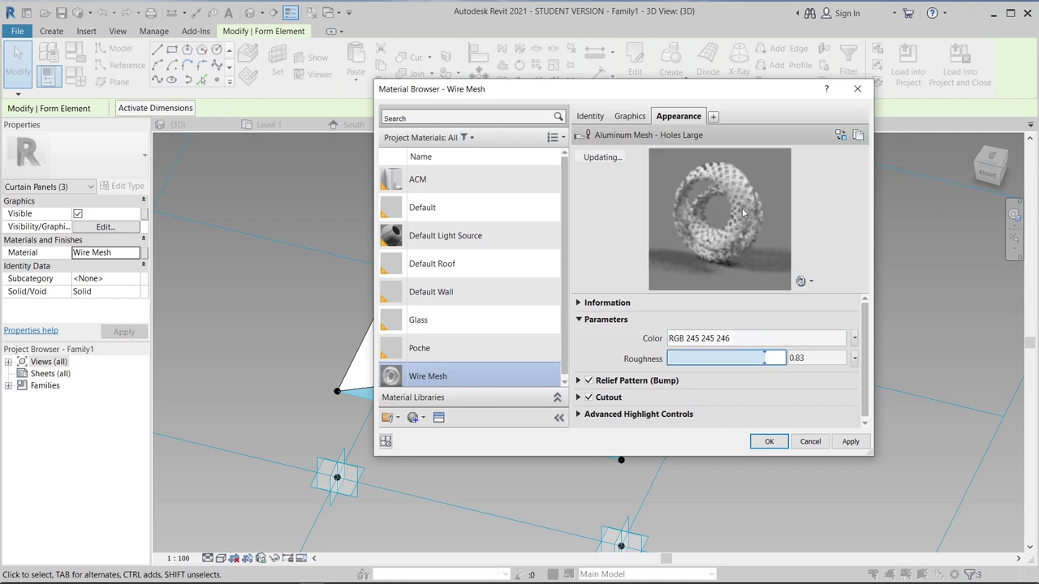
click(768, 441)
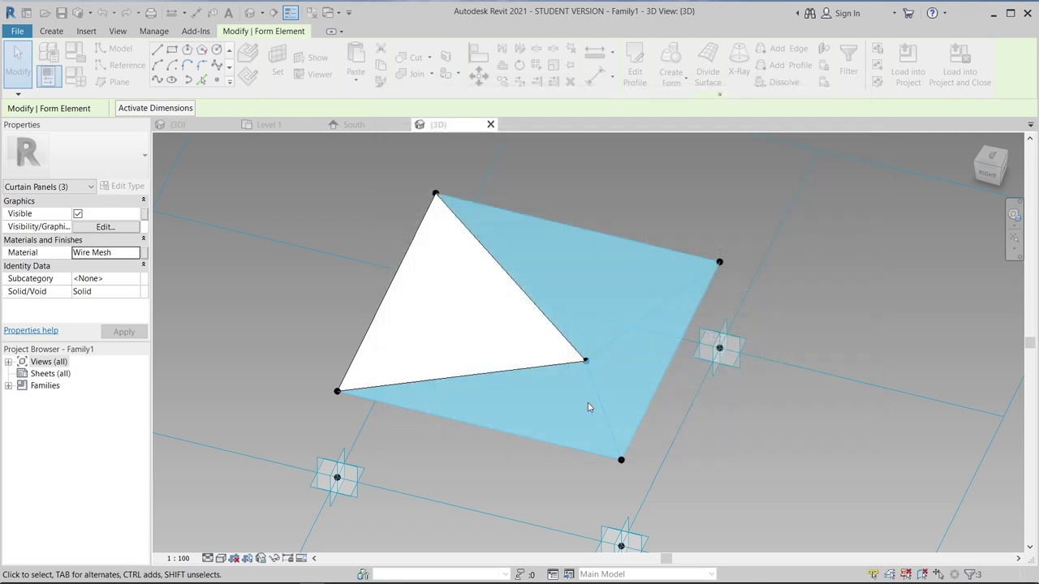
- Switch the view to Realistic visual style and orbit around the panel form
click(220, 558)
click(245, 545)
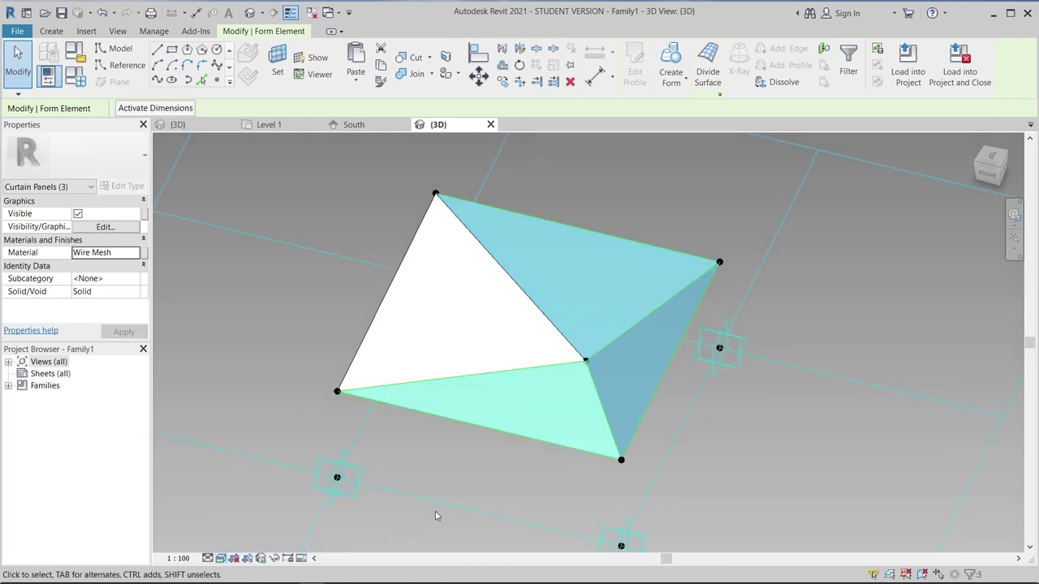
click(470, 490)
mouse_move(651, 499)
shift+middle_down()
mouse_move(598, 433)
mouse_move(679, 441)
mouse_move(678, 417)
mouse_move(631, 459)
mouse_move(473, 224)
mouse_move(487, 372)
mouse_move(452, 309)
shift+middle_up()
scroll(462, 332, up, 3)
mouse_move(473, 357)
shift+middle_down()
mouse_move(582, 434)
mouse_move(419, 382)
mouse_move(609, 381)
mouse_move(493, 436)
mouse_move(419, 394)
shift+middle_up()
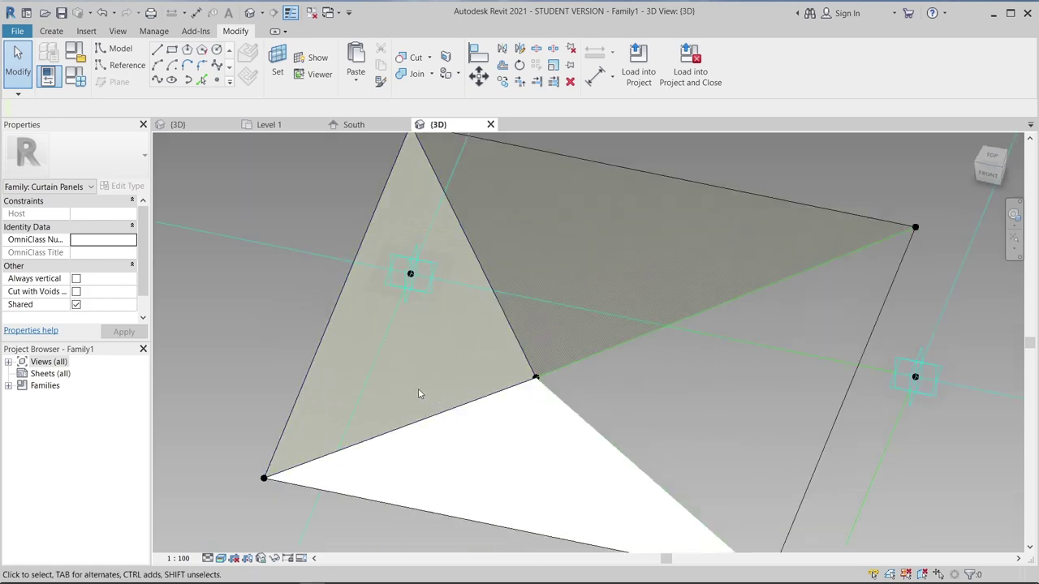
scroll(430, 382, up, 5)
mouse_move(496, 394)
shift+middle_down()
mouse_move(677, 355)
mouse_move(712, 434)
mouse_move(673, 442)
mouse_move(656, 387)
mouse_move(603, 344)
mouse_move(559, 408)
mouse_move(579, 386)
mouse_move(711, 366)
mouse_move(735, 313)
mouse_move(729, 323)
mouse_move(787, 386)
mouse_move(723, 390)
mouse_move(732, 344)
mouse_move(807, 390)
mouse_move(677, 411)
mouse_move(614, 249)
mouse_move(524, 397)
mouse_move(586, 378)
mouse_move(608, 431)
mouse_move(505, 378)
mouse_move(668, 455)
mouse_move(591, 397)
mouse_move(538, 419)
mouse_move(494, 471)
mouse_move(457, 410)
mouse_move(663, 490)
mouse_move(563, 413)
shift+middle_up()
scroll(458, 408, up, 5)
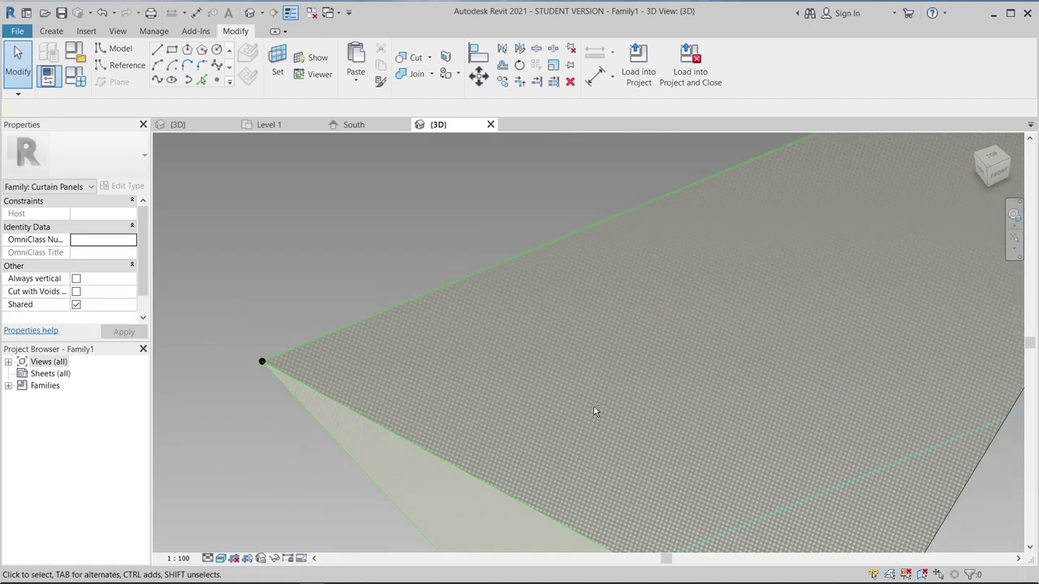
scroll(476, 366, up, 1)
scroll(468, 366, up, 2)
scroll(696, 301, up, 2)
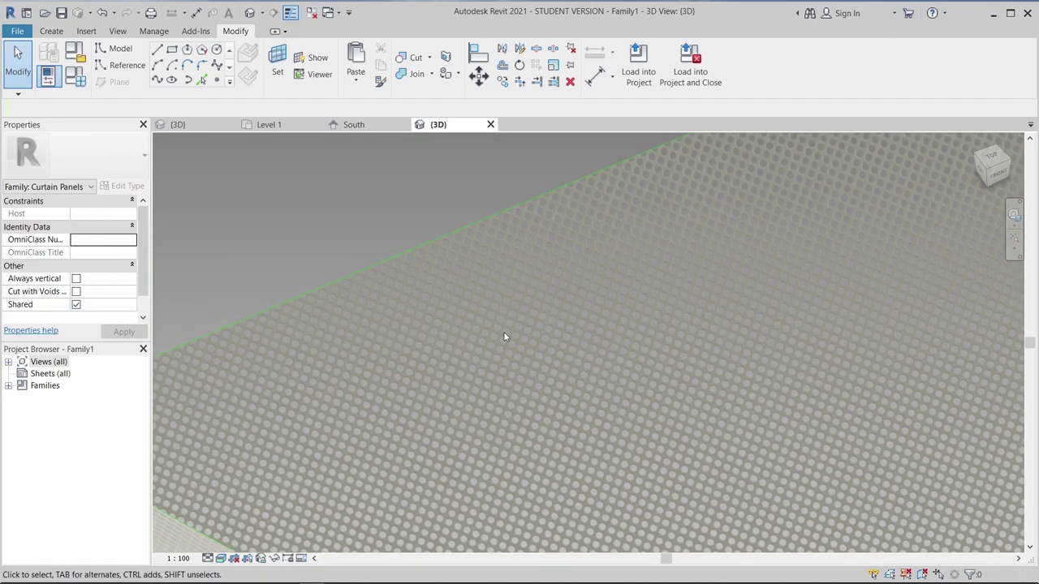
scroll(491, 317, up, 1)
scroll(470, 289, up, 1)
scroll(458, 256, up, 1)
scroll(442, 244, up, 1)
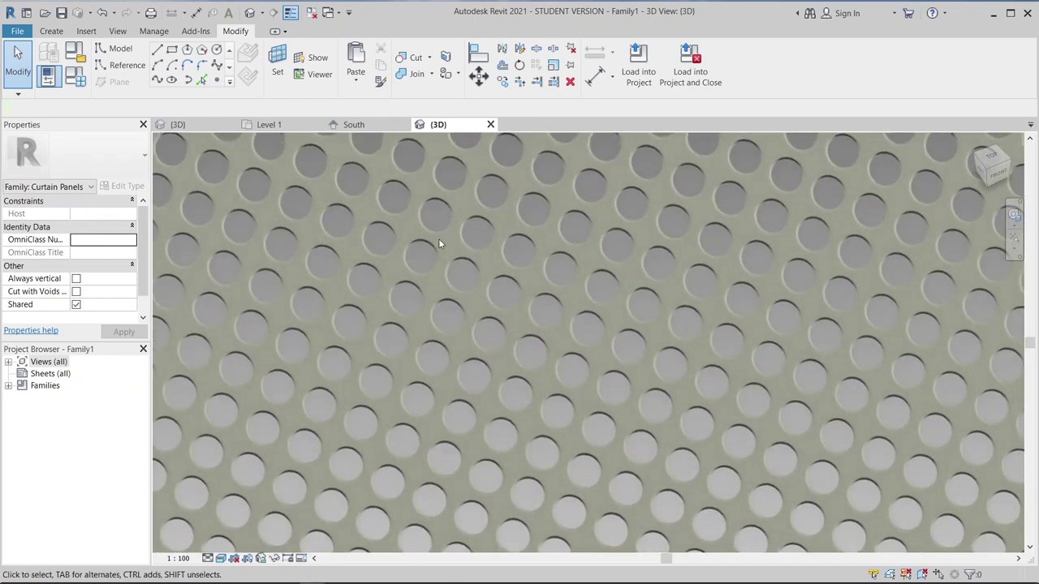
scroll(471, 308, down, 2)
scroll(400, 386, down, 5)
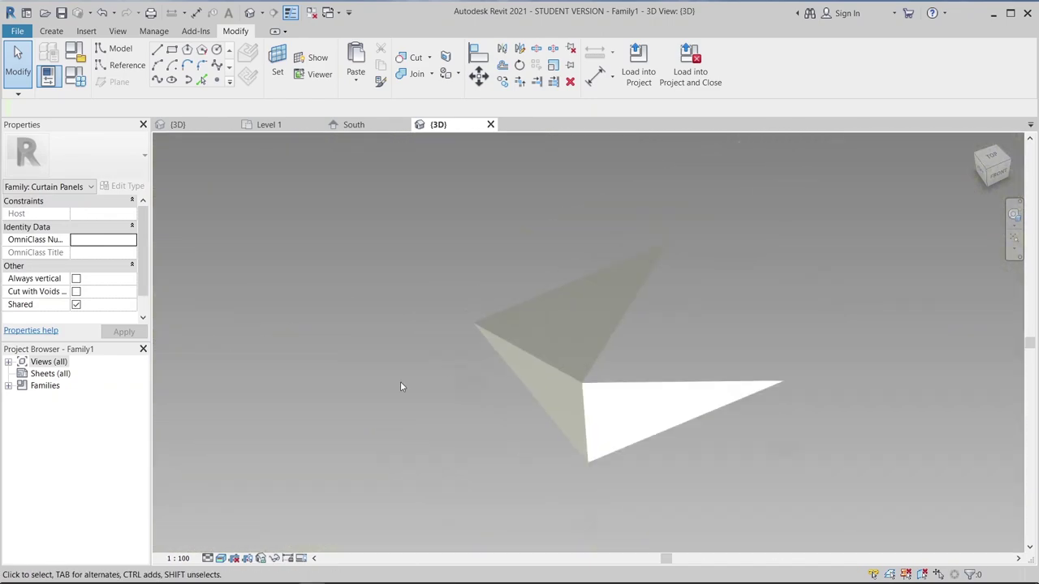
- Switch to Shaded visual style and orbit to a more top-down view
click(220, 558)
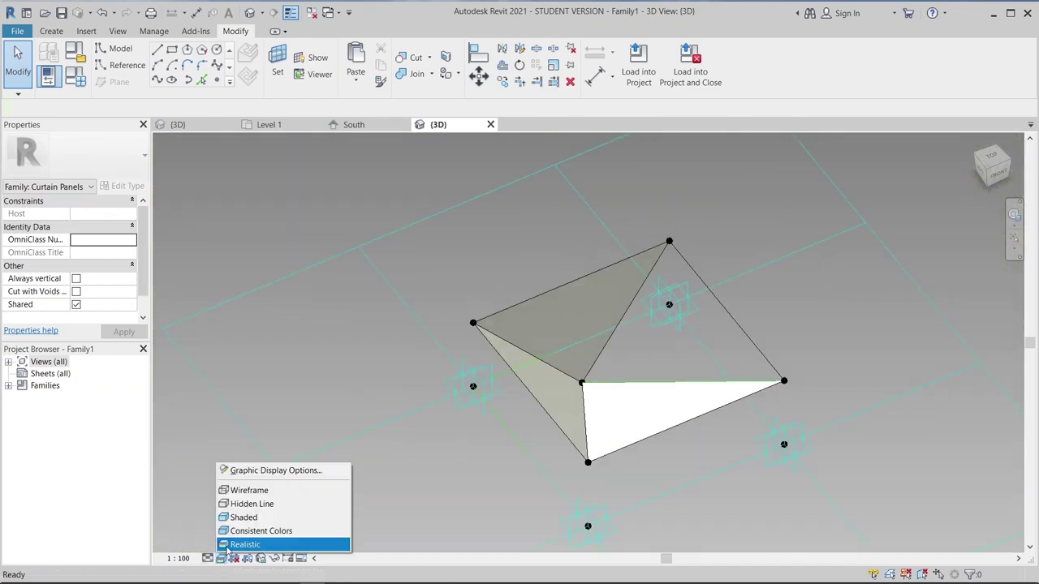
click(248, 517)
scroll(472, 324, down, 3)
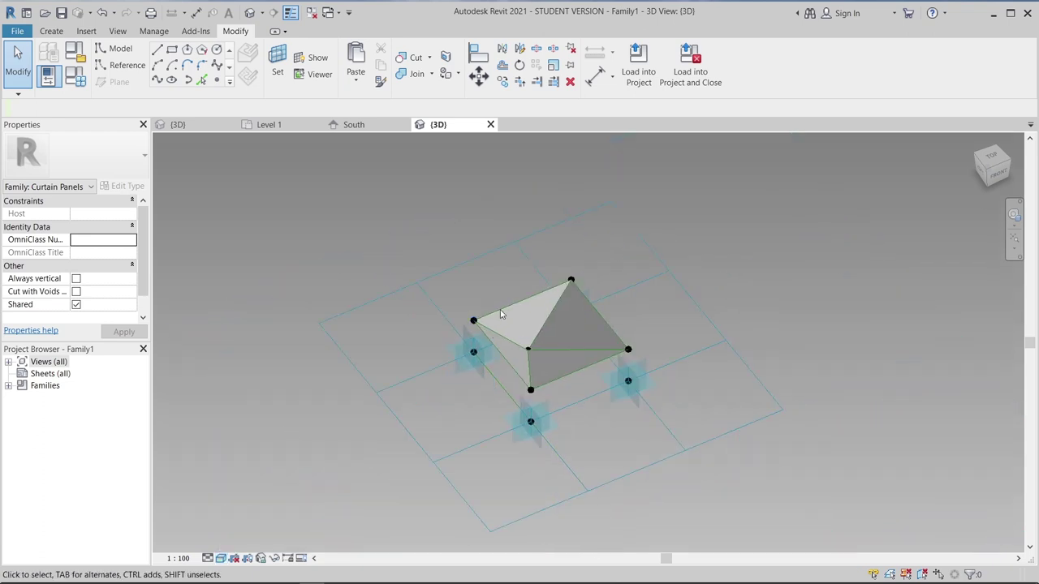
shift+middle_drag(500, 309, 726, 183)
- Window-select the whole form and filter the selection to Curtain Panels only
drag(726, 178, 316, 479)
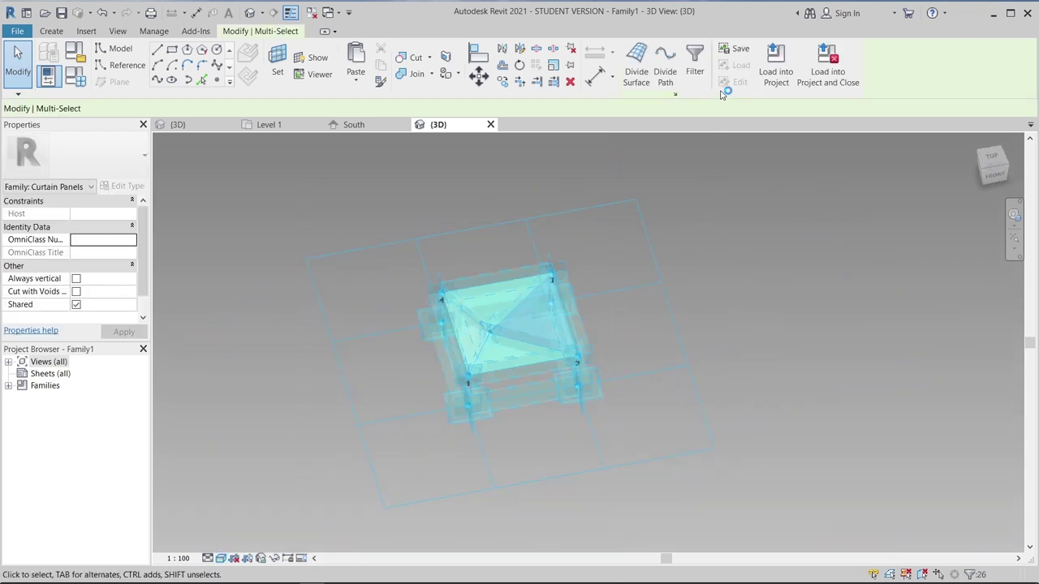
click(680, 142)
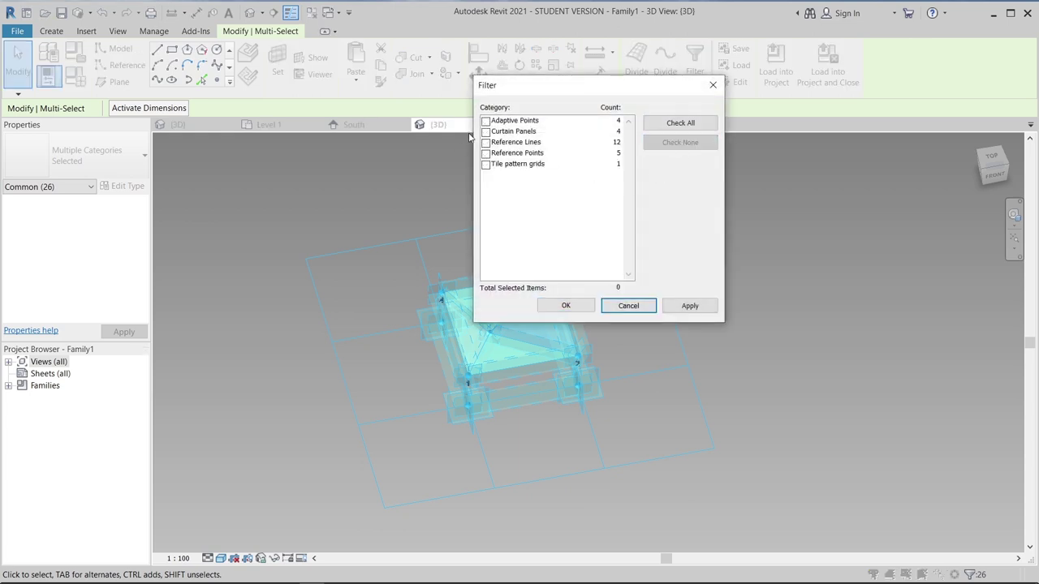
click(485, 131)
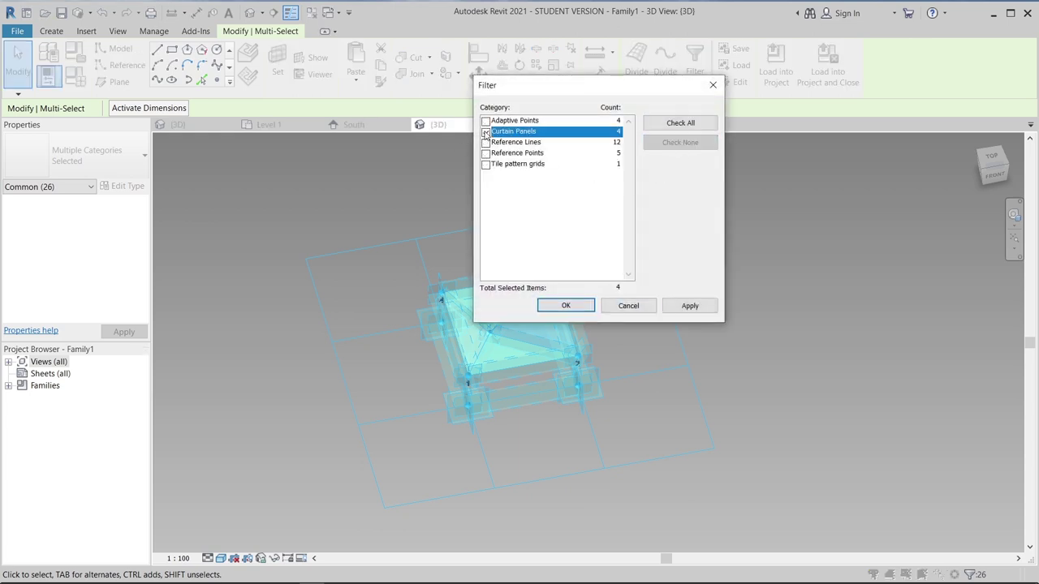
click(690, 305)
key(Return)
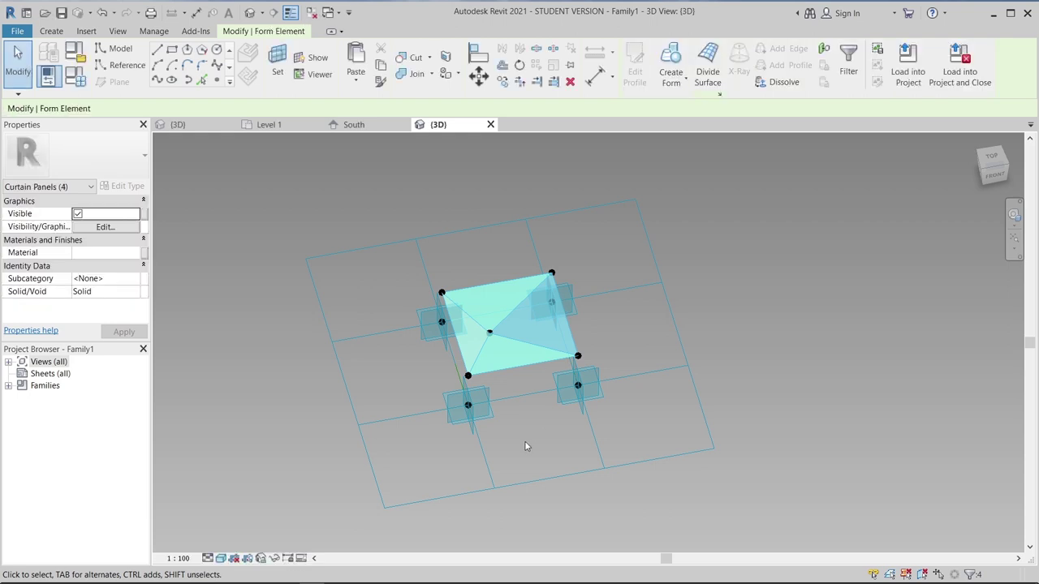
- Temporarily hide the selected curtain panels via Hide Element
mouse_move(524, 441)
shift+middle_down()
mouse_move(589, 383)
mouse_move(600, 388)
shift+middle_up()
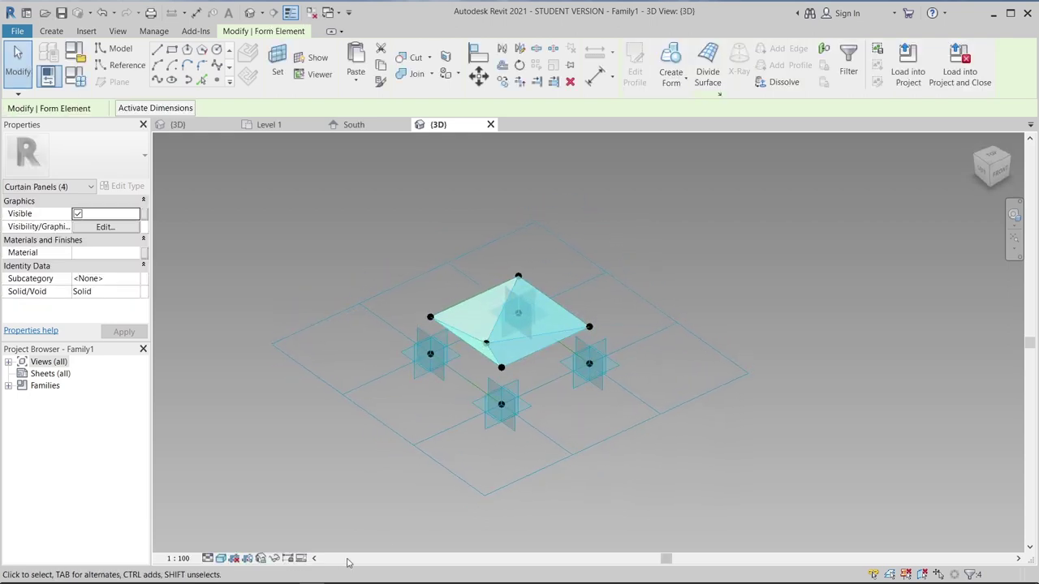
click(274, 558)
click(312, 524)
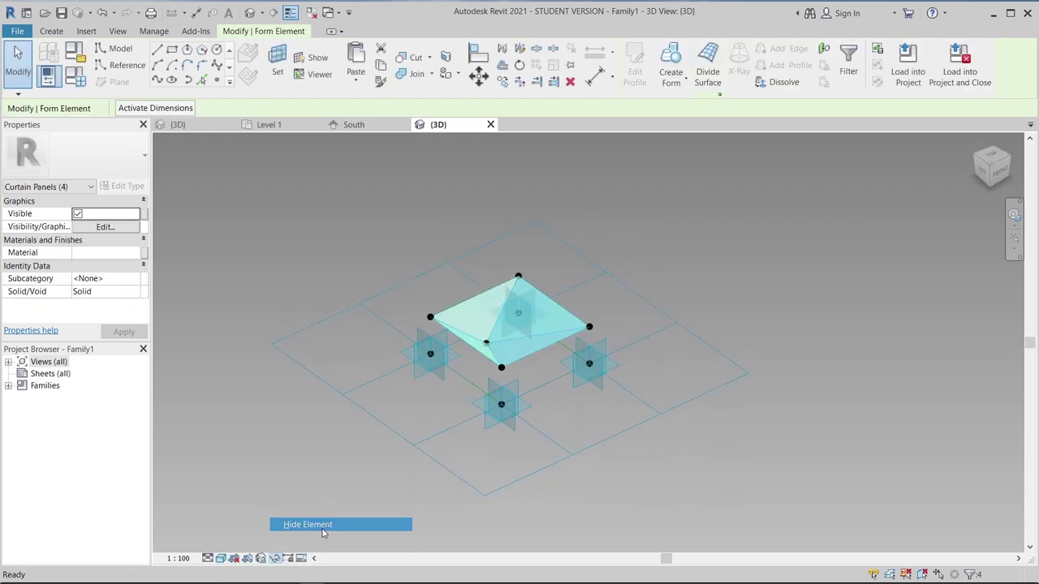
click(323, 533)
- Reposition the view on the grid and switch to Hidden Line visual style
middle_drag(737, 398, 954, 360)
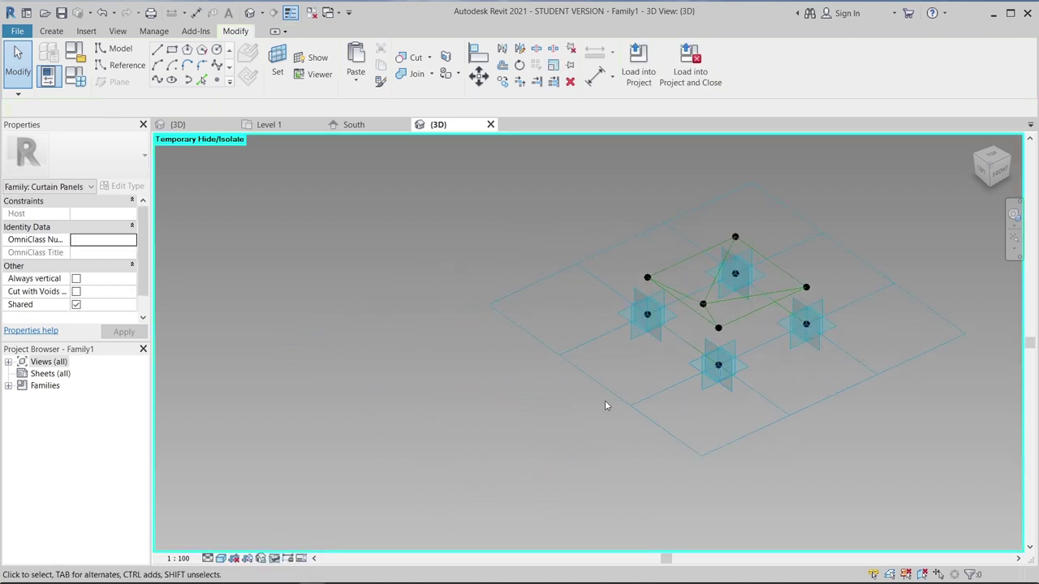
scroll(395, 389, down, 3)
middle_drag(348, 419, 267, 485)
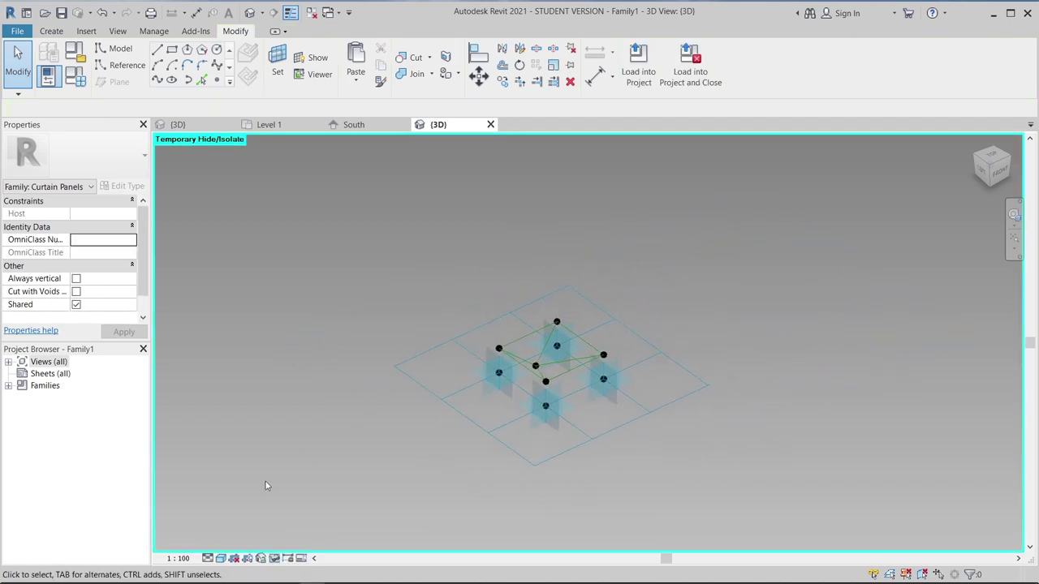
scroll(494, 417, up, 2)
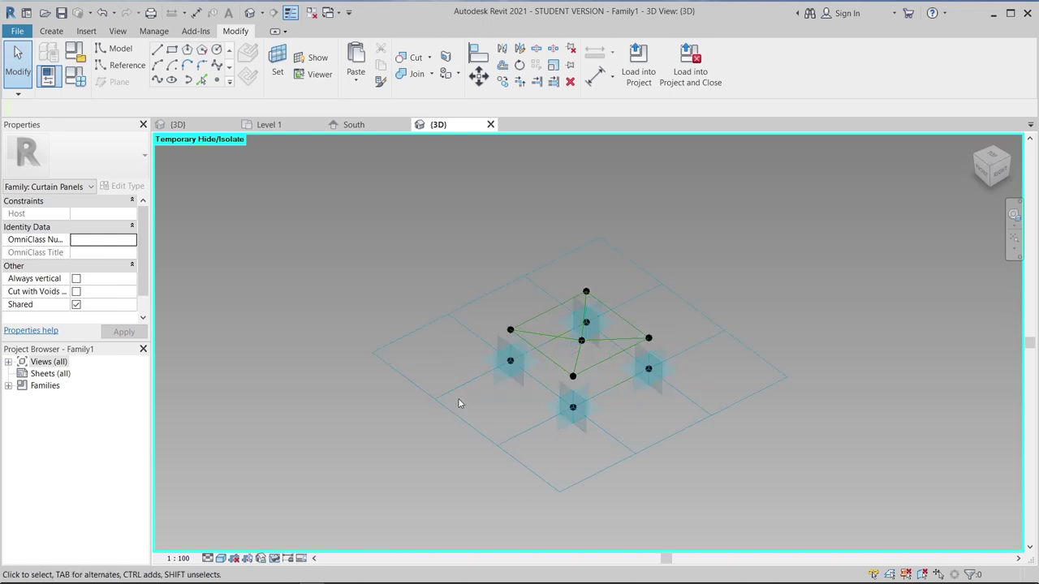
scroll(459, 401, up, 2)
click(221, 558)
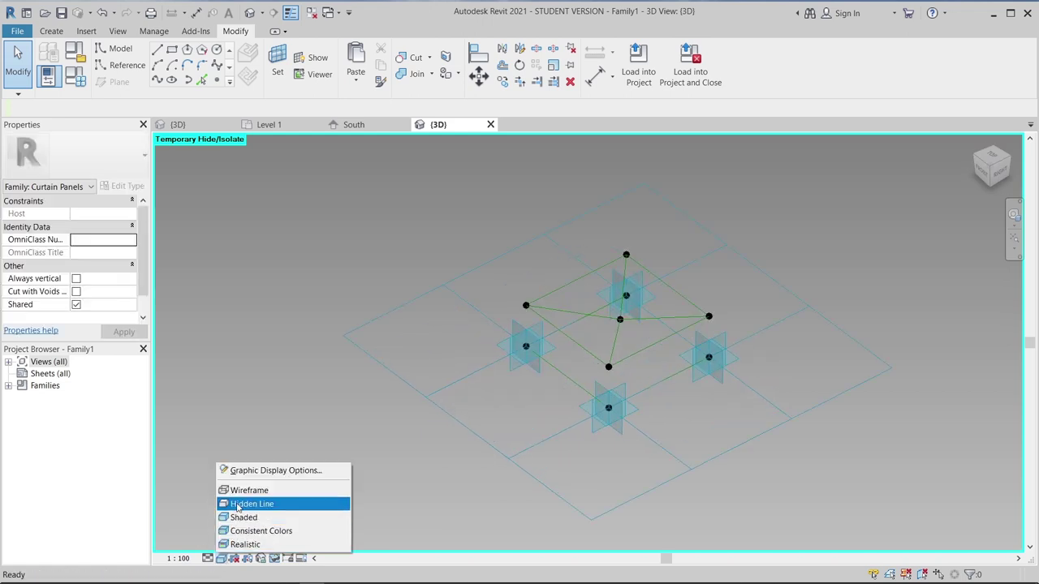
click(243, 504)
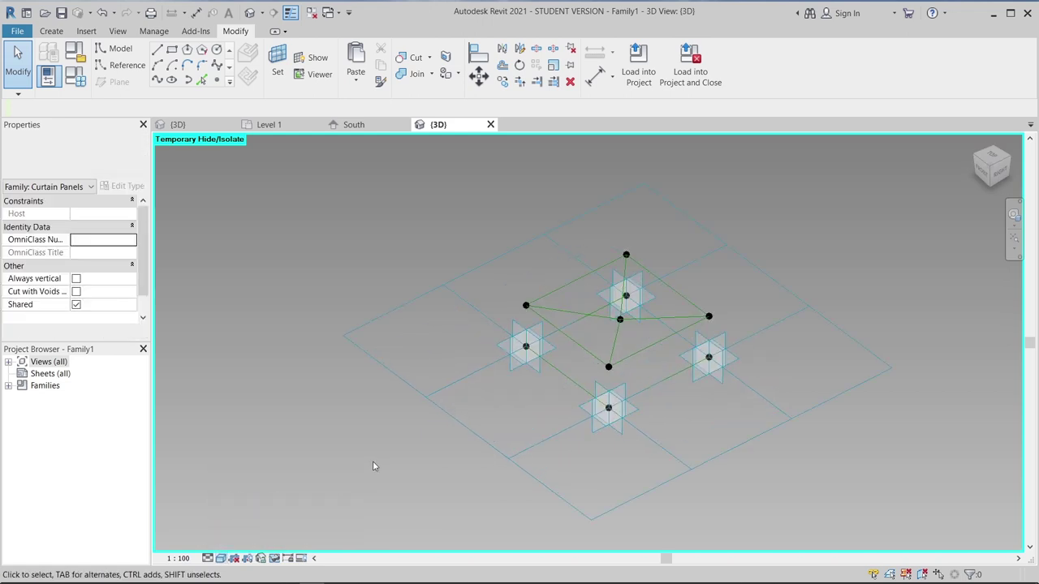
- Start the straight Reference Line tool with 3D snapping enabled
click(105, 66)
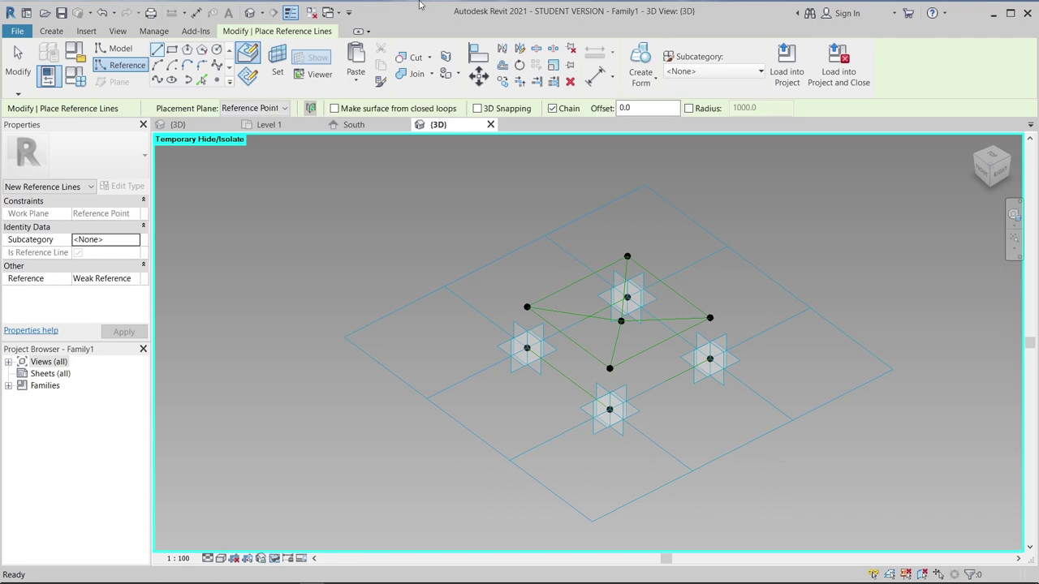
click(478, 108)
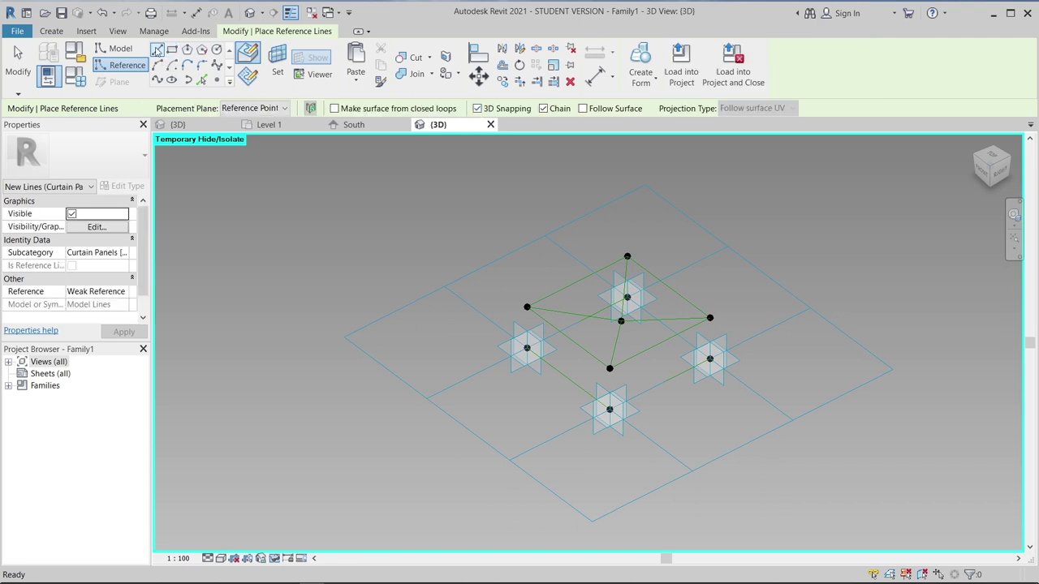
click(157, 51)
shift+middle_drag(490, 408, 557, 393)
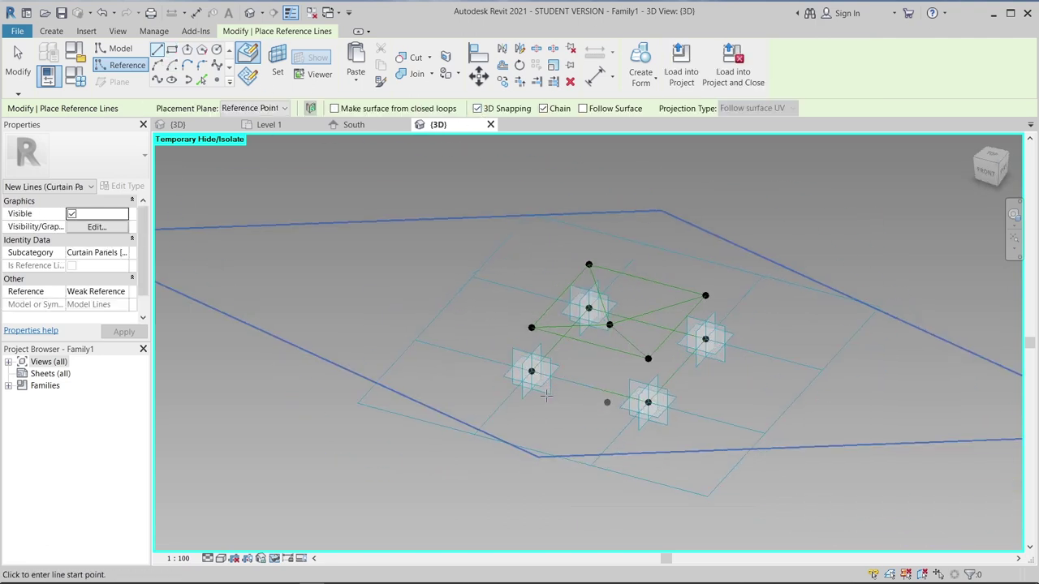
scroll(545, 395, up, 3)
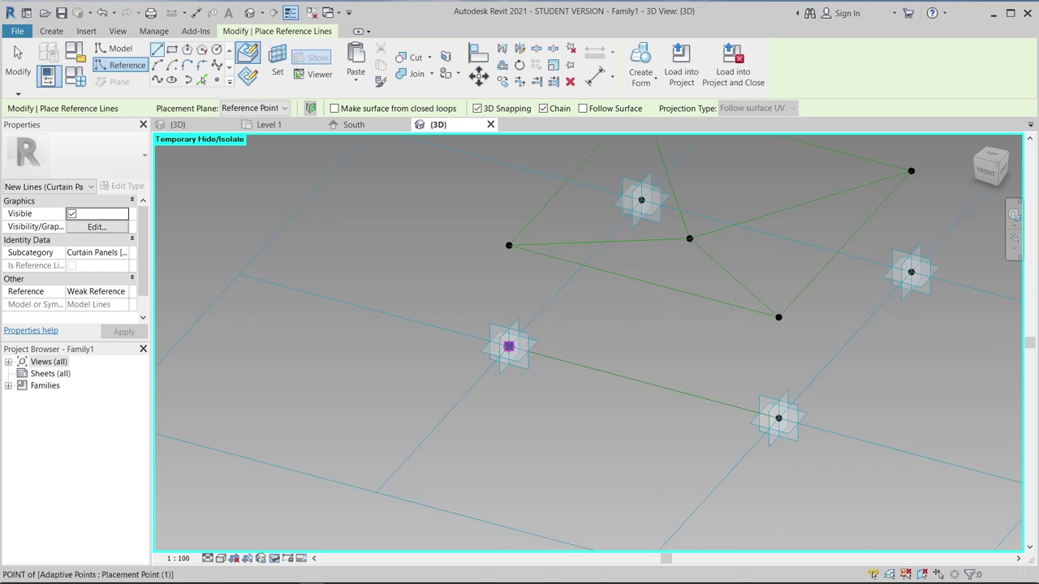
- Draw reference lines from the left adaptive point and another point to the raised points
click(509, 346)
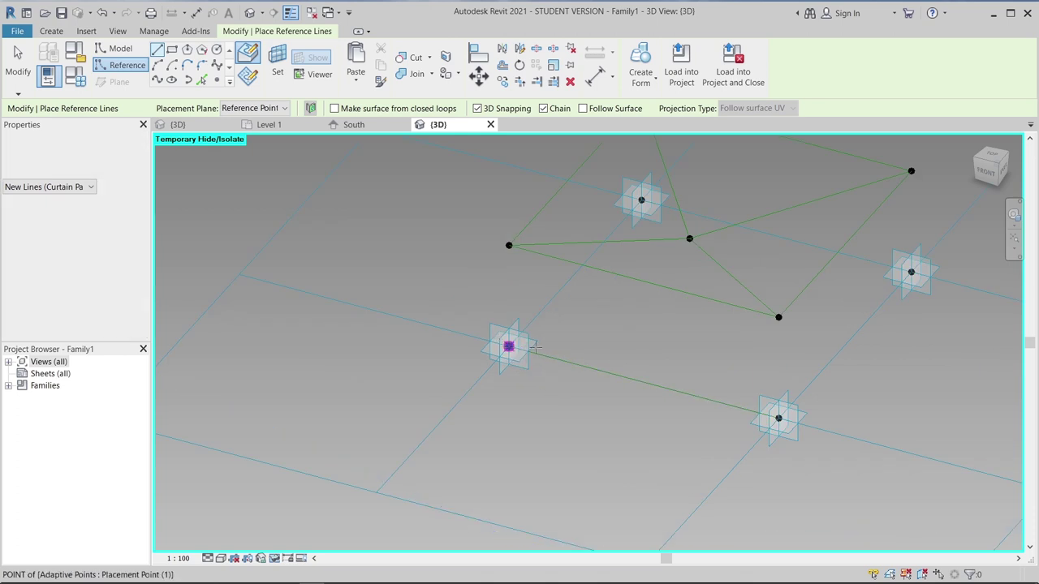
click(779, 317)
key(Escape)
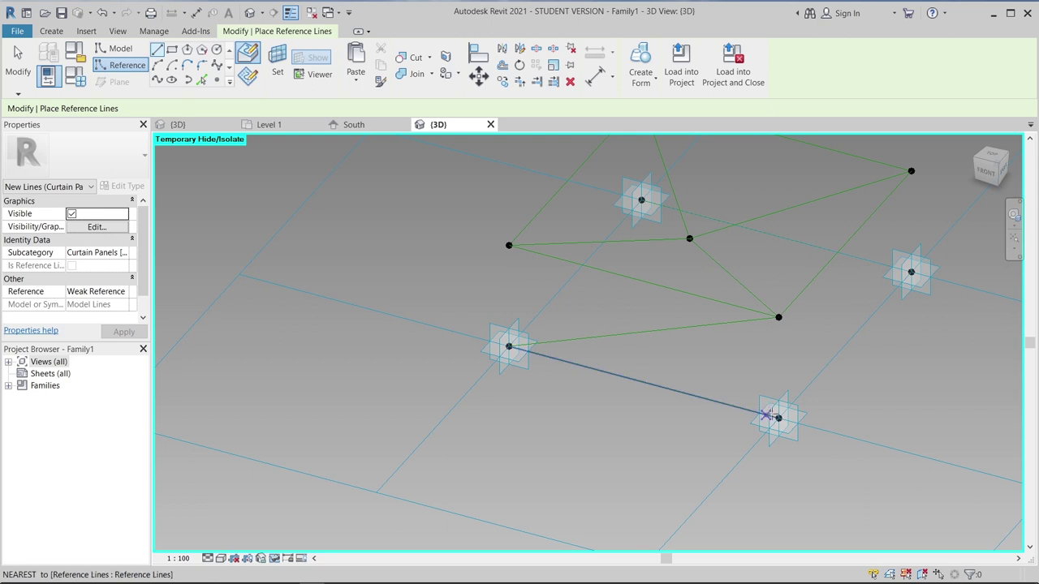
click(777, 417)
click(523, 257)
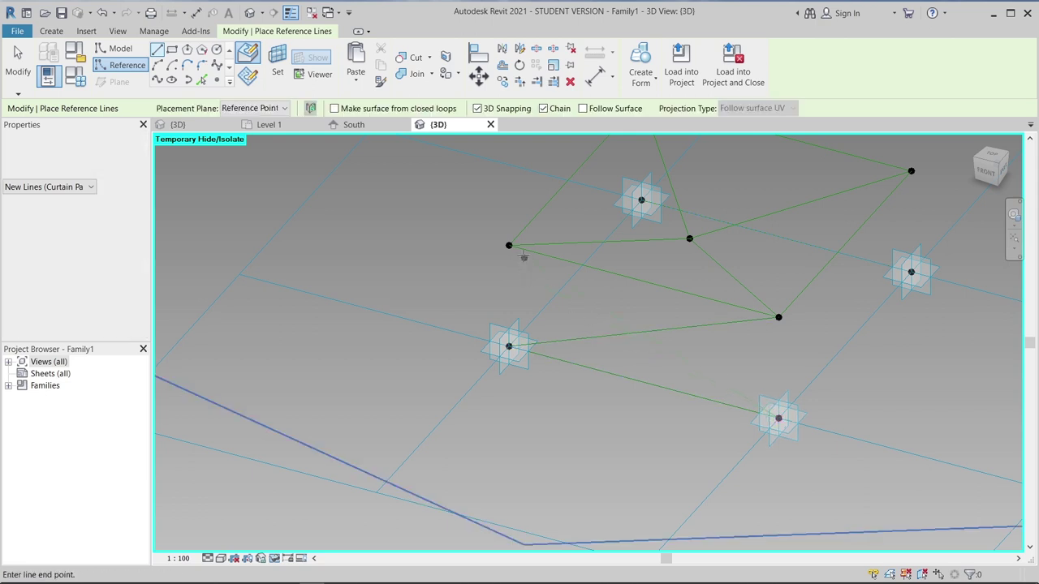
key(Escape)
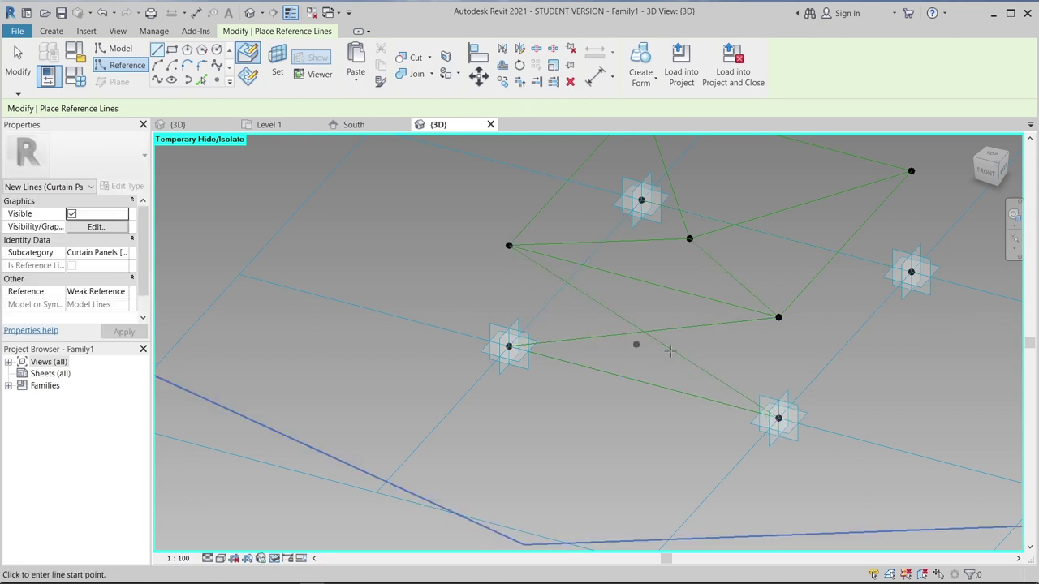
- Add the remaining lines joining the right-hand raised points to the adaptive points, then verify
shift+middle_drag(670, 351, 711, 413)
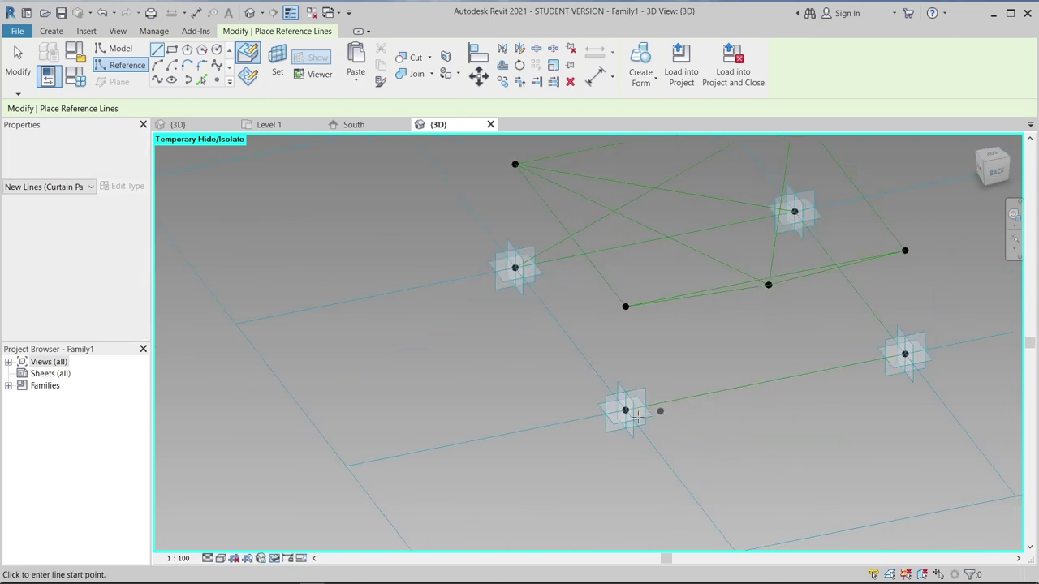
shift+middle_drag(637, 415, 633, 417)
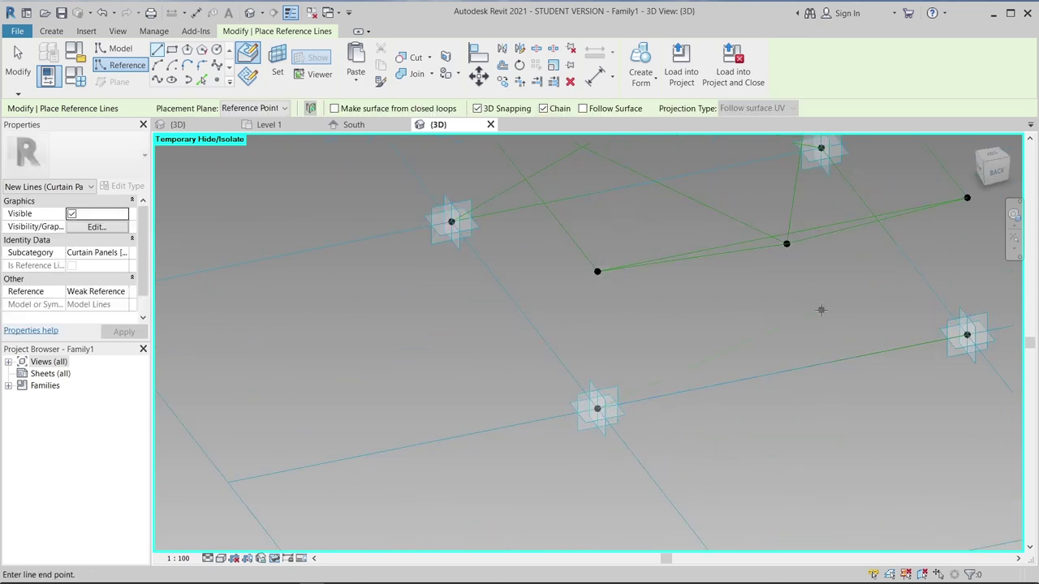
middle_drag(820, 309, 809, 310)
click(856, 251)
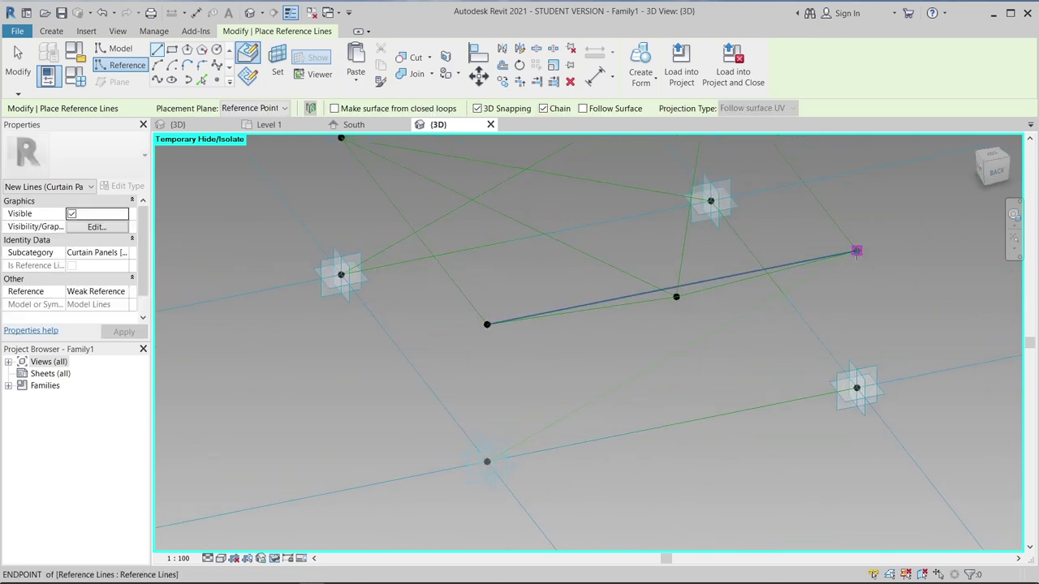
key(Escape)
key(Escape)
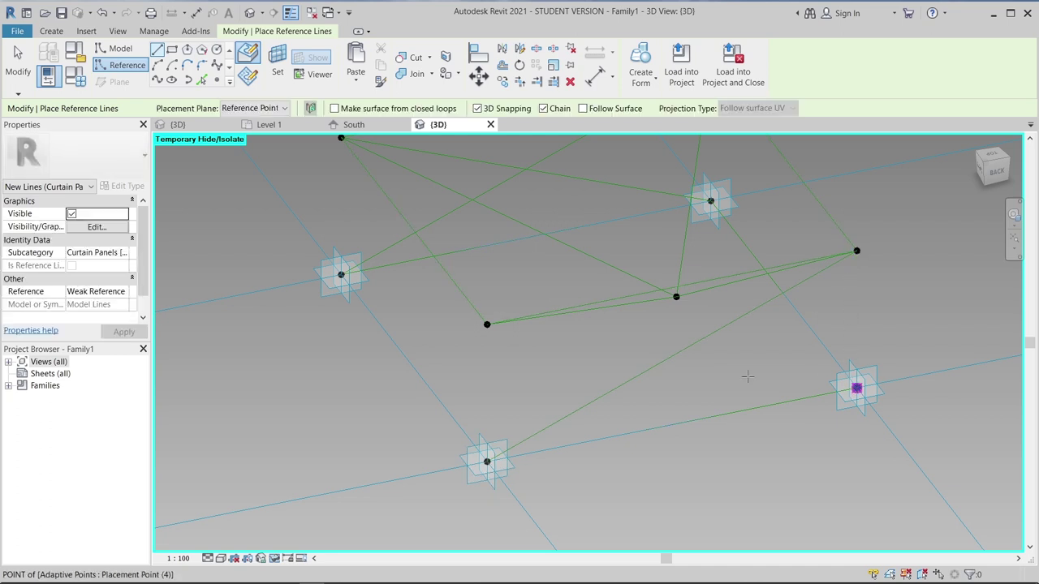
click(486, 325)
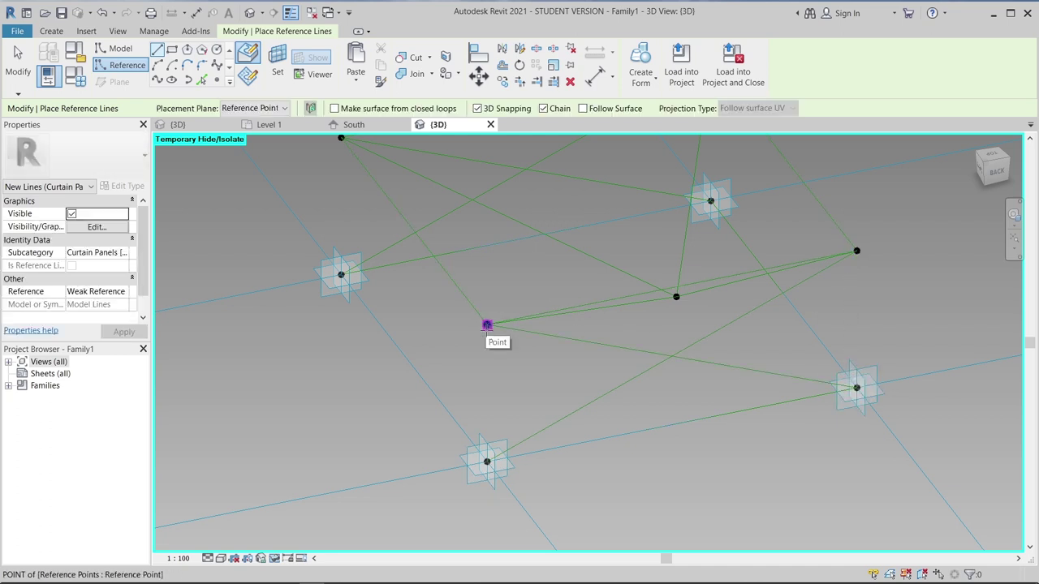
key(Escape)
key(Escape)
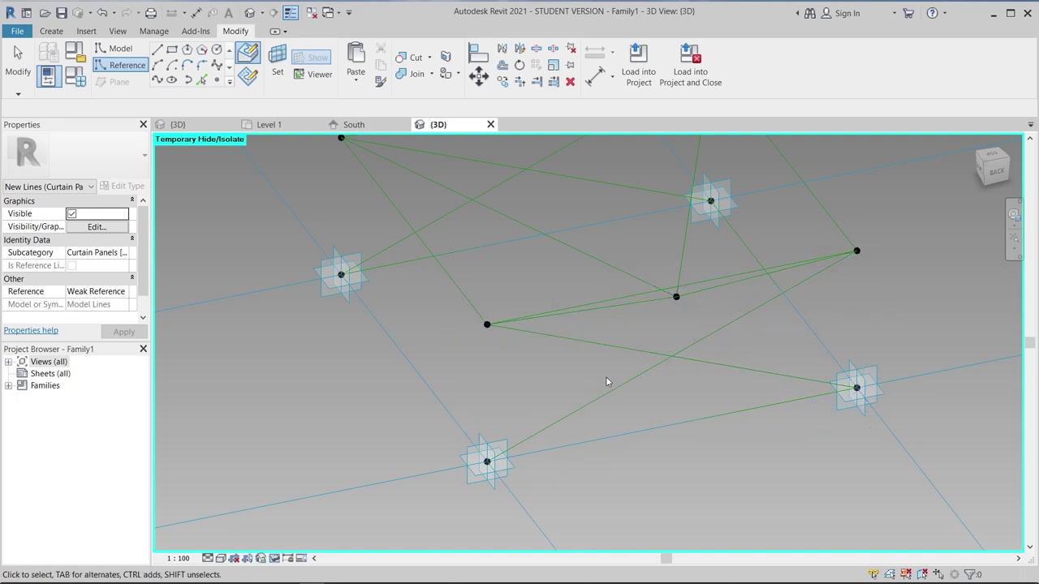
key(Escape)
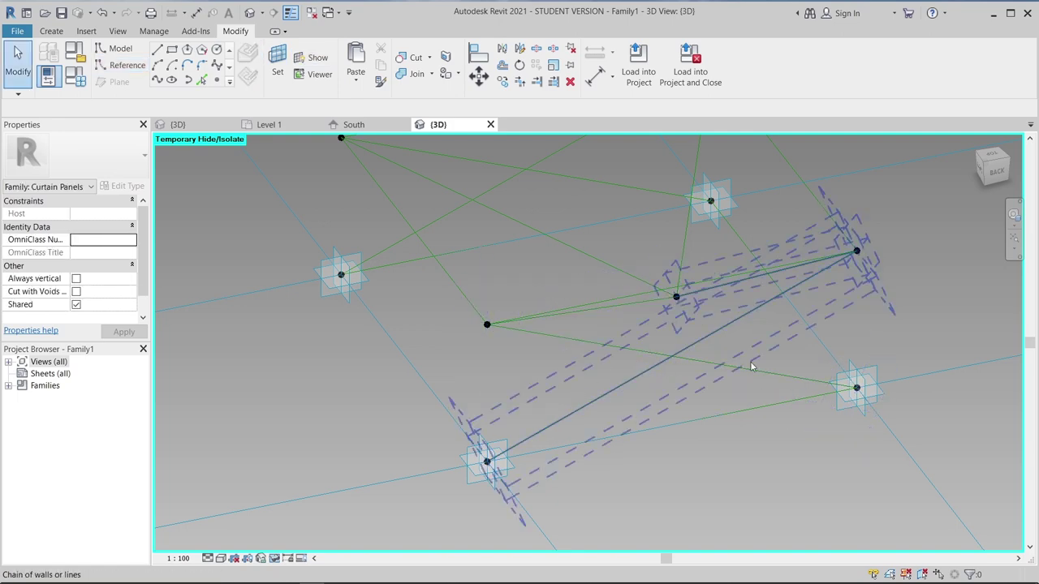
mouse_move(753, 364)
shift+middle_down()
mouse_move(741, 345)
mouse_move(731, 371)
mouse_move(631, 419)
mouse_move(554, 429)
mouse_move(548, 322)
mouse_move(700, 397)
mouse_move(711, 431)
shift+middle_up()
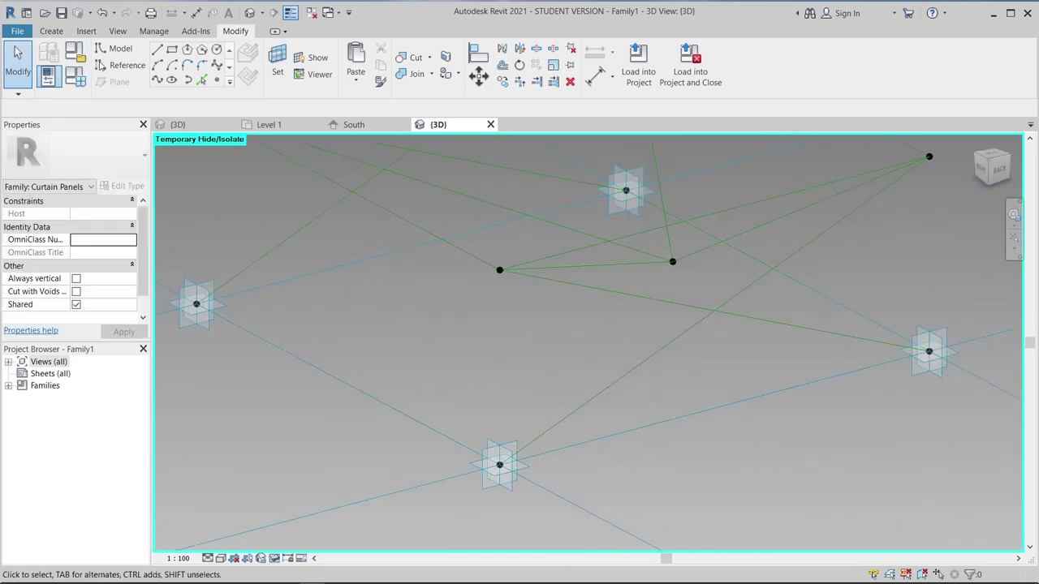
- Place a reference point on the base reference line and set its plane as the work plane
click(217, 78)
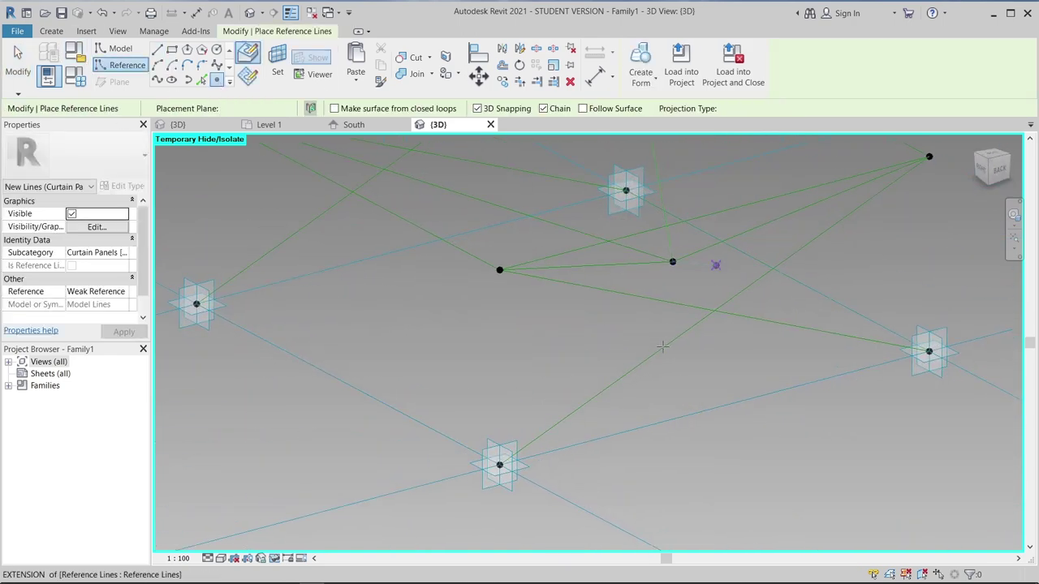
click(695, 414)
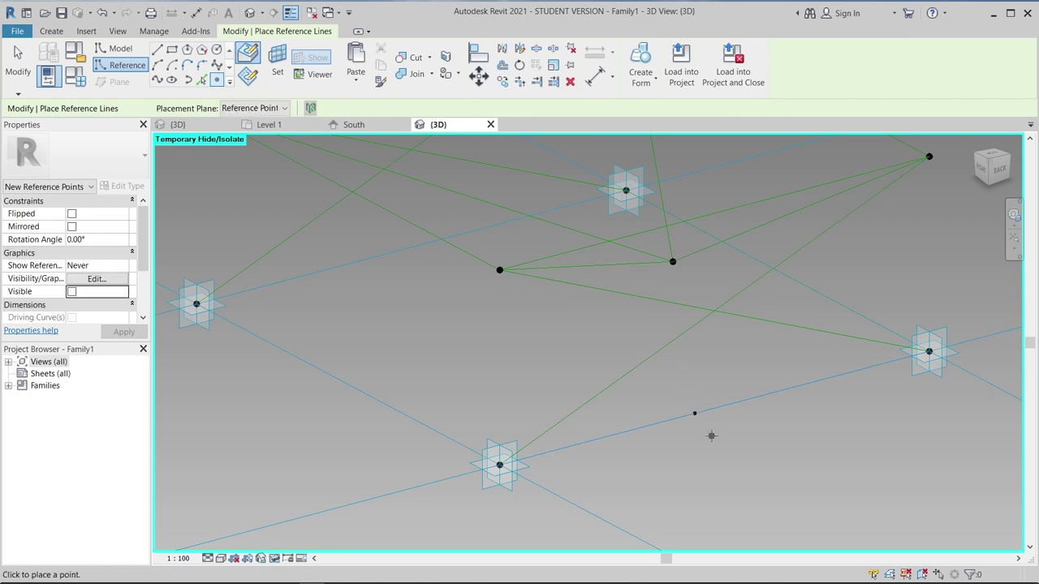
key(Escape)
key(Escape)
scroll(711, 435, up, 2)
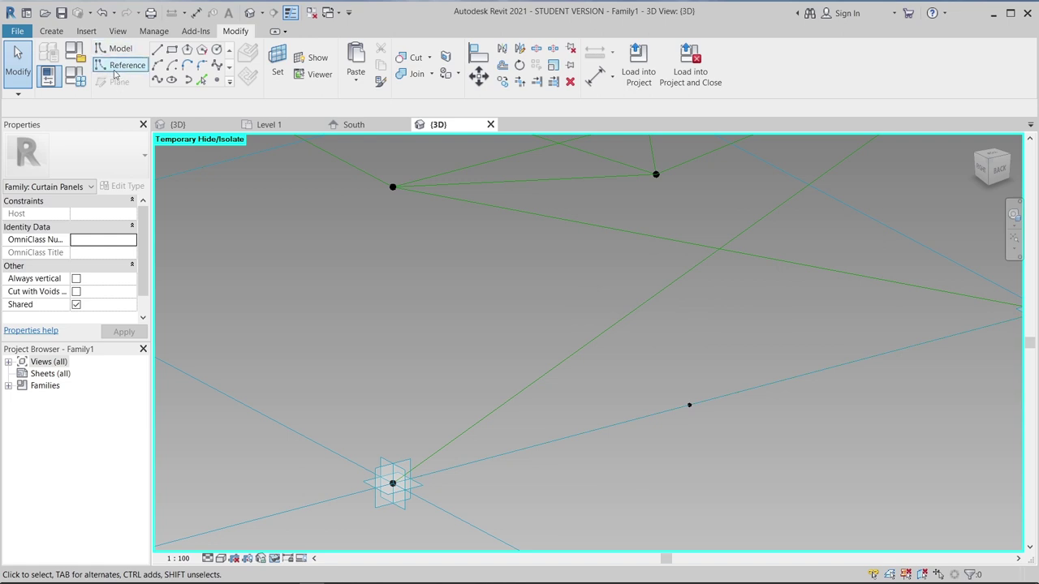
click(286, 82)
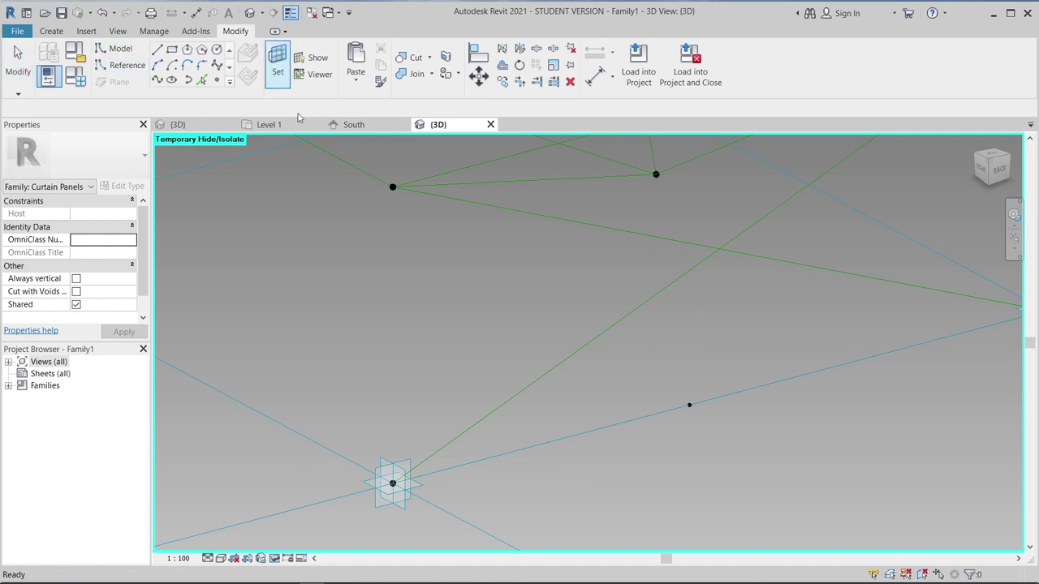
click(689, 406)
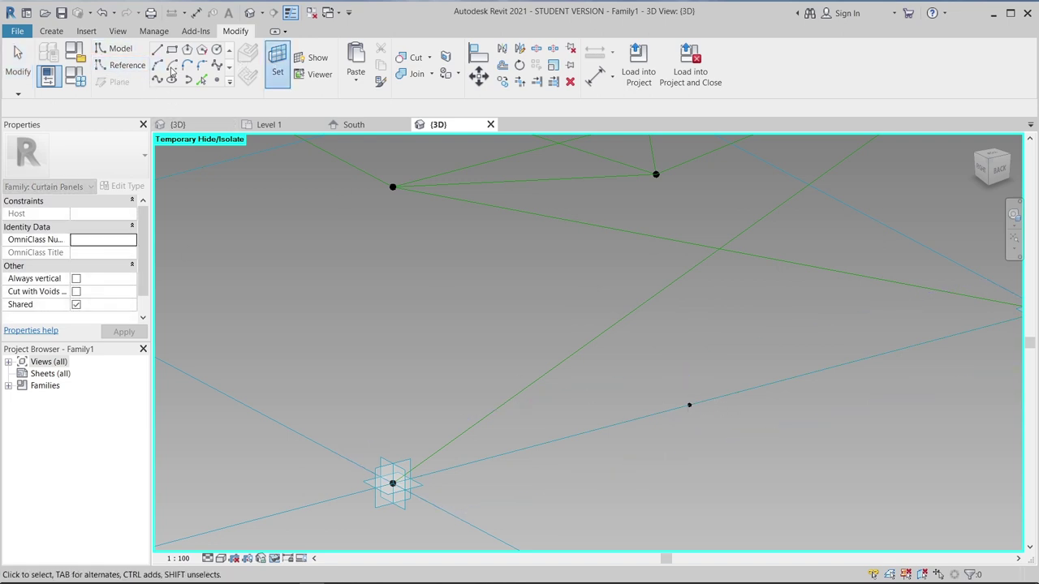
- Draw a radius-40 model-line circle centred on the reference point
key(l)
key(i)
scroll(734, 442, up, 2)
scroll(735, 402, up, 2)
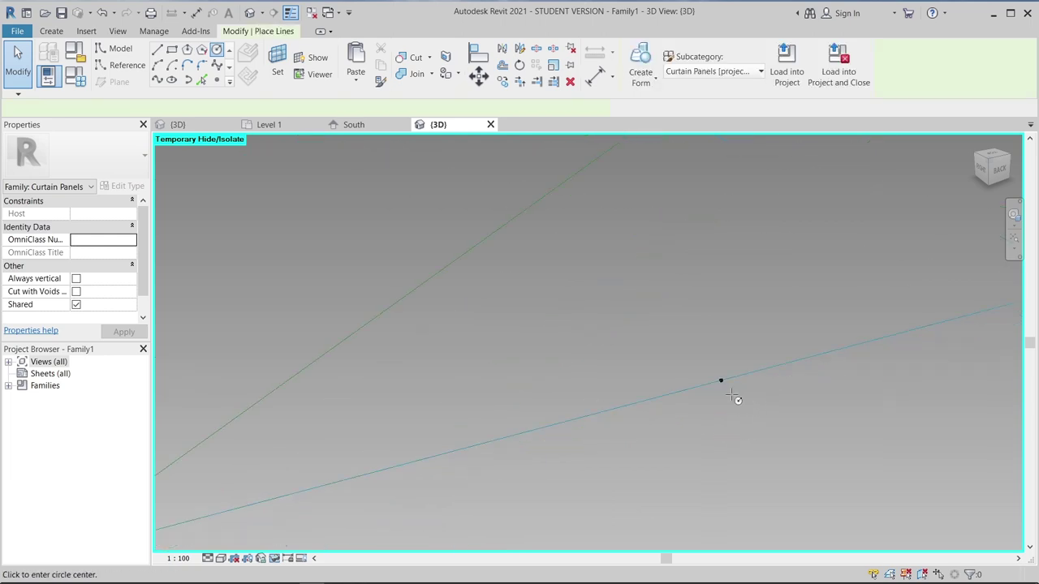
click(720, 380)
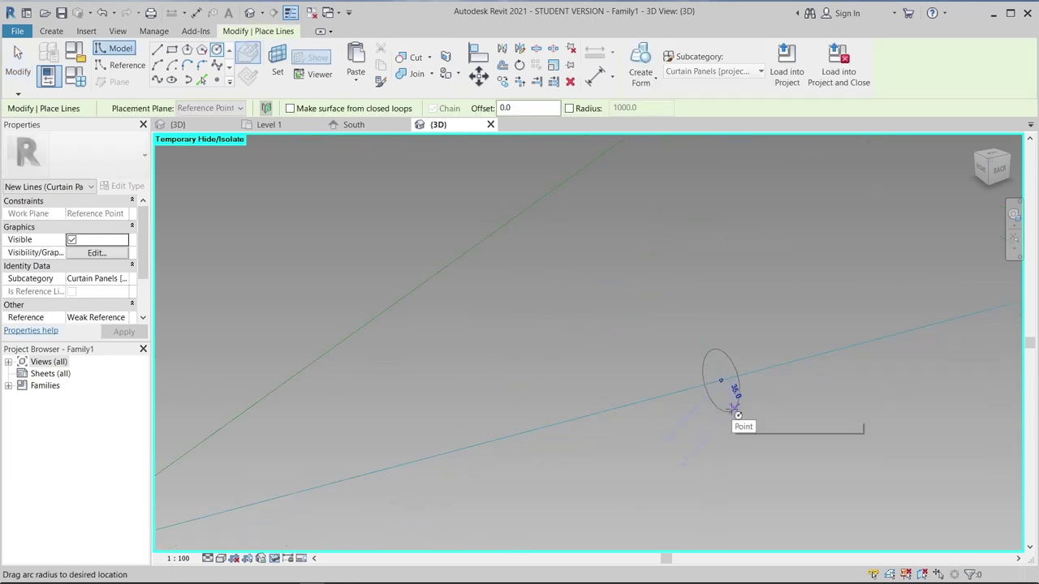
click(760, 401)
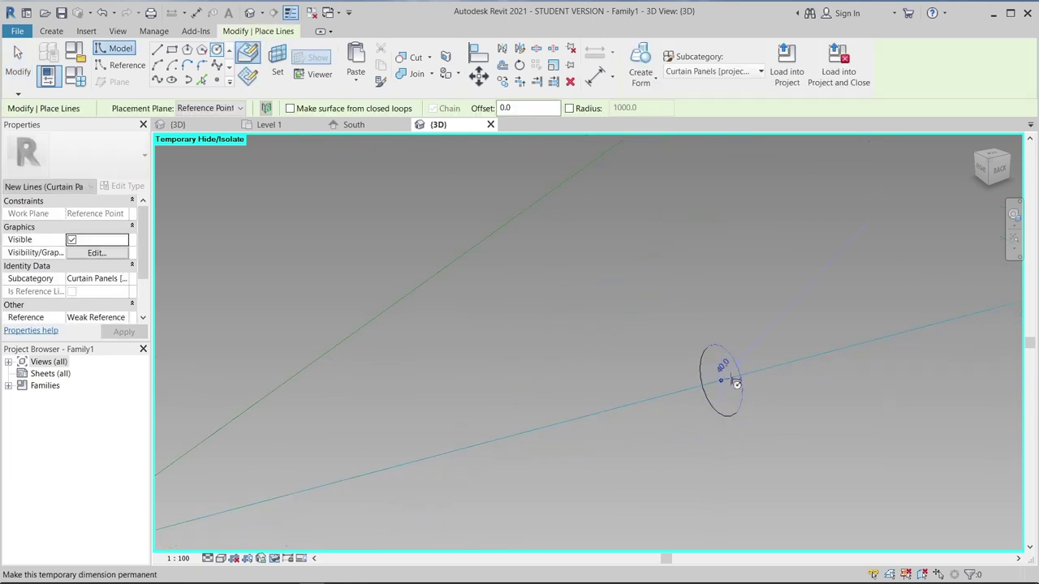
- Set the view scale to 1:5 and start a parameter for the circle's radius dimension
click(179, 558)
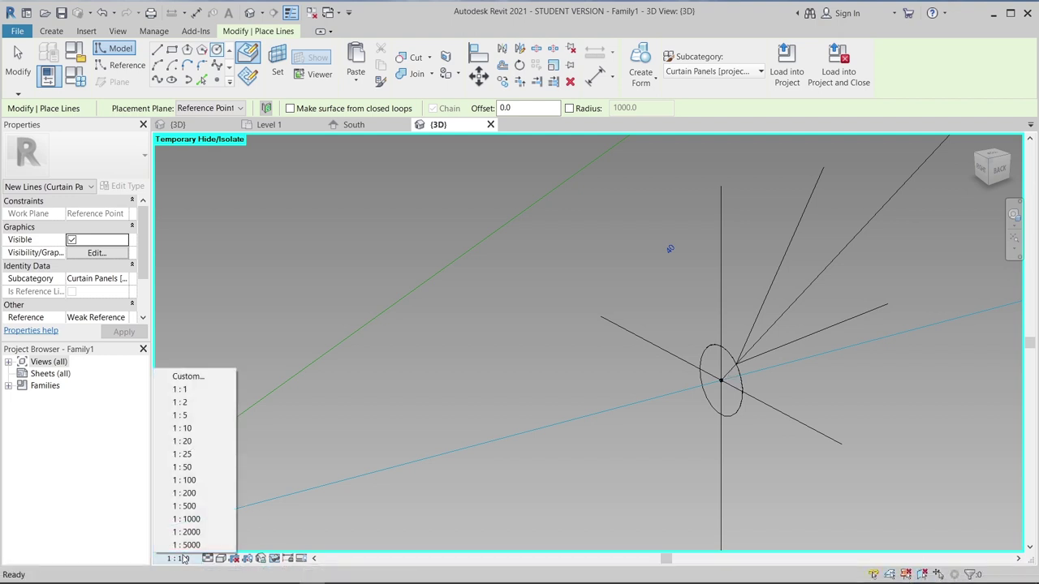
click(180, 416)
key(Escape)
key(Escape)
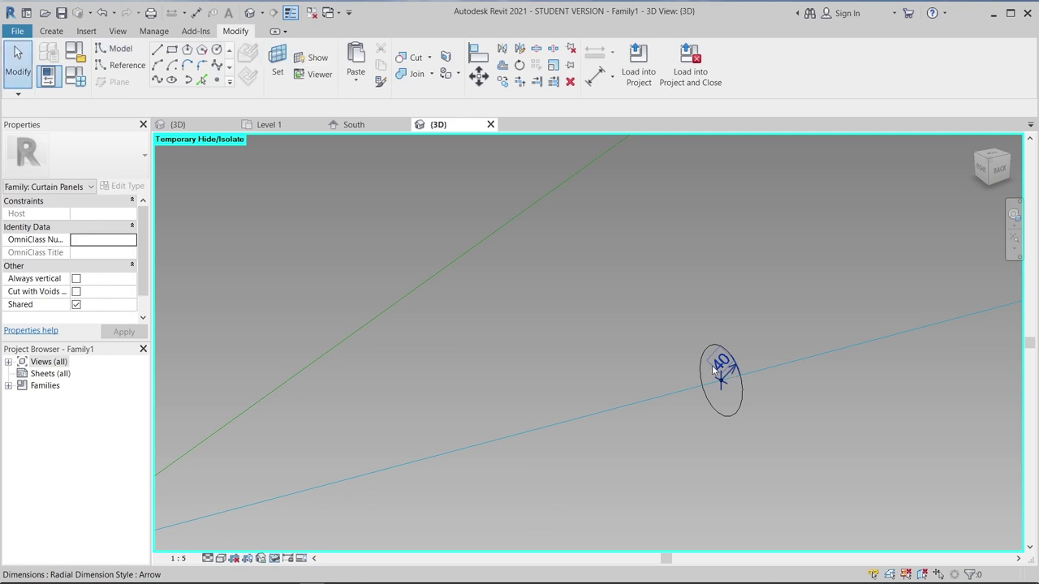
click(714, 370)
click(763, 65)
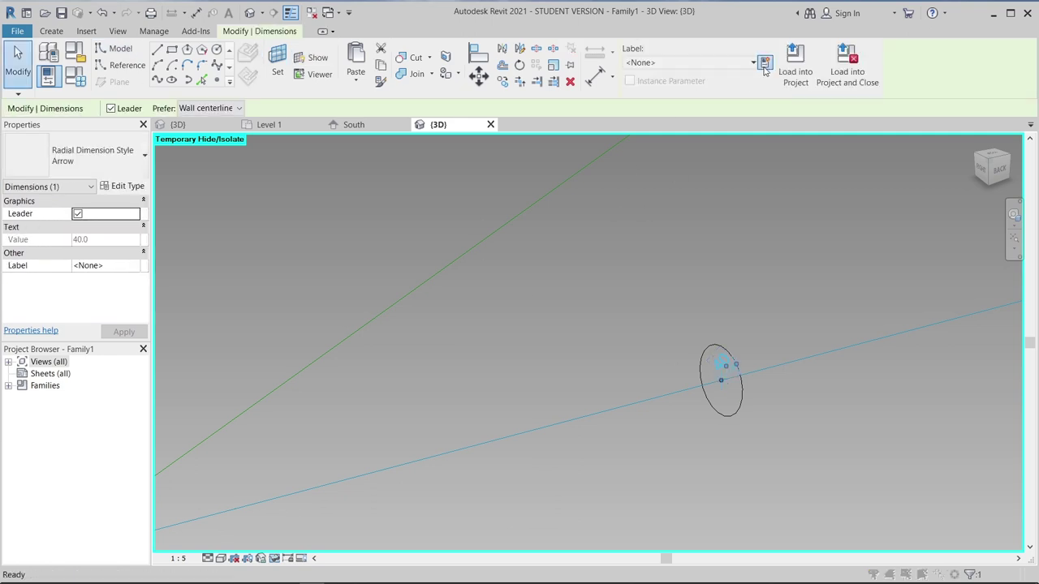
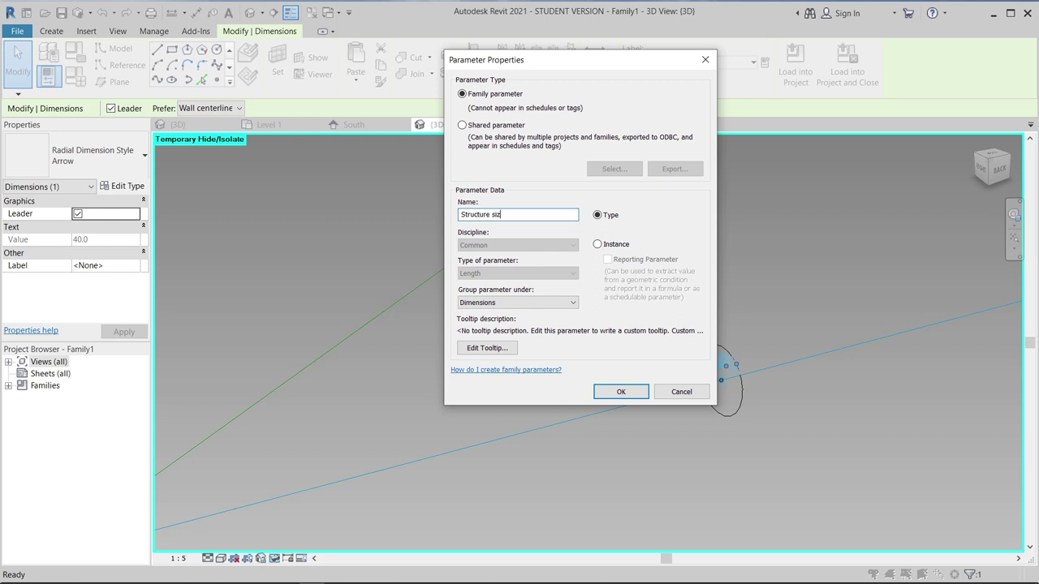
- Confirm the new 'Structure size' type parameter on the radius dimension (value 40) and clear the selection
text(e)
key(Return)
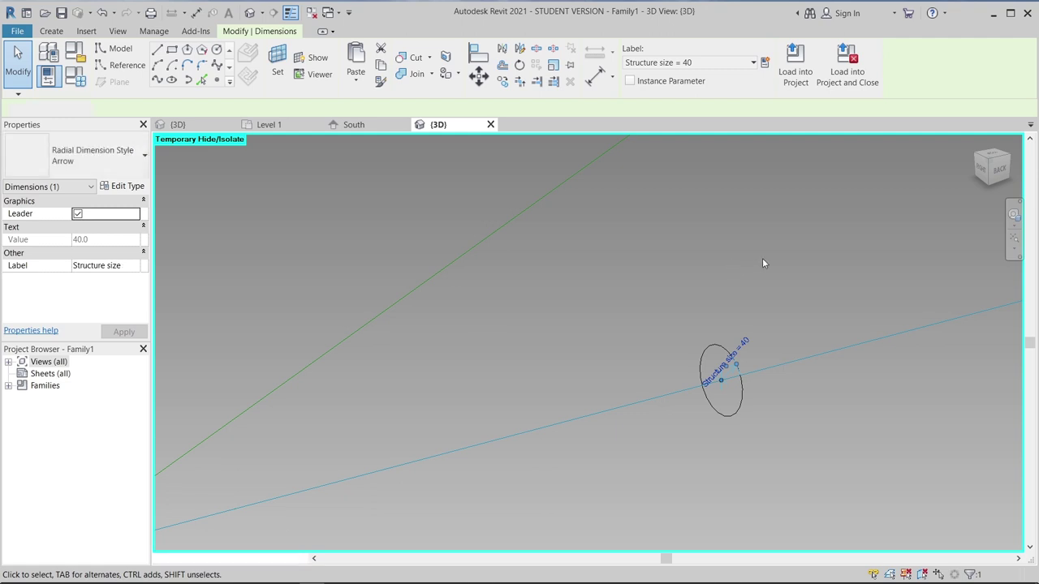
click(762, 263)
mouse_move(762, 263)
shift+middle_down()
mouse_move(677, 286)
mouse_move(744, 317)
mouse_move(576, 313)
shift+middle_up()
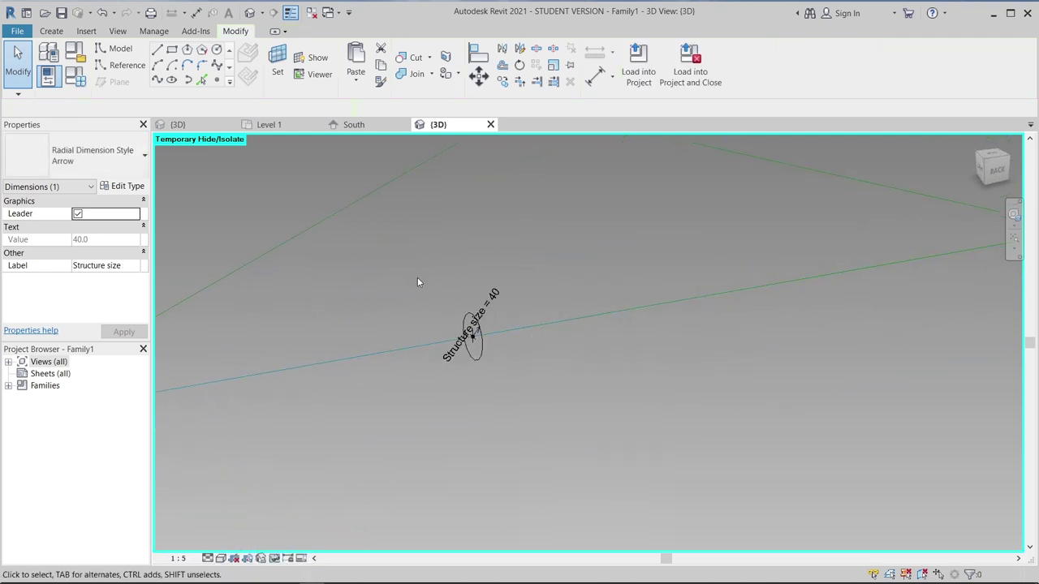
drag(417, 276, 507, 383)
click(570, 397)
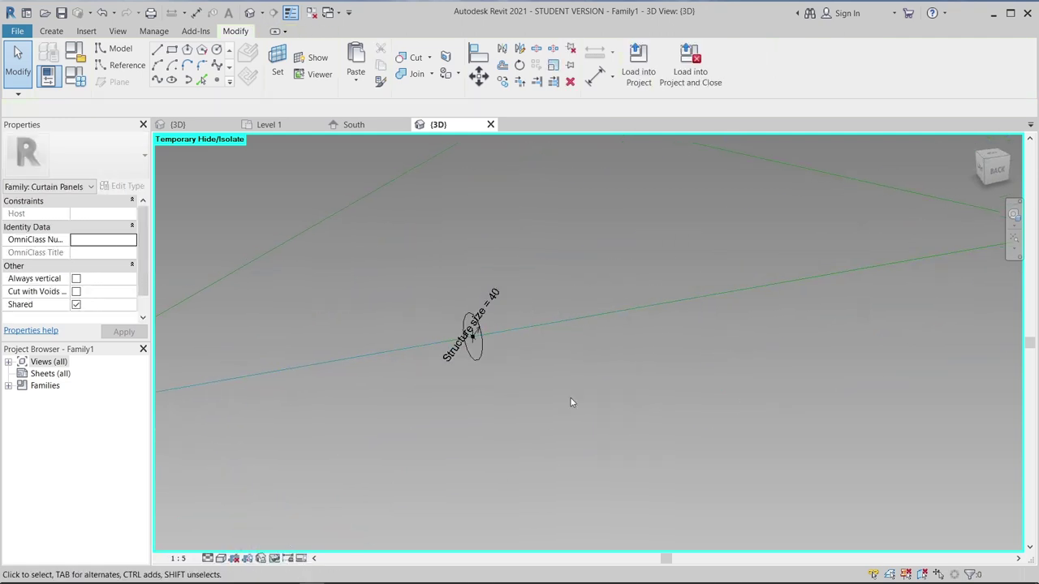
- Select the labelled circle, view from Back, and start a constrained multiple copy from it
drag(417, 276, 541, 398)
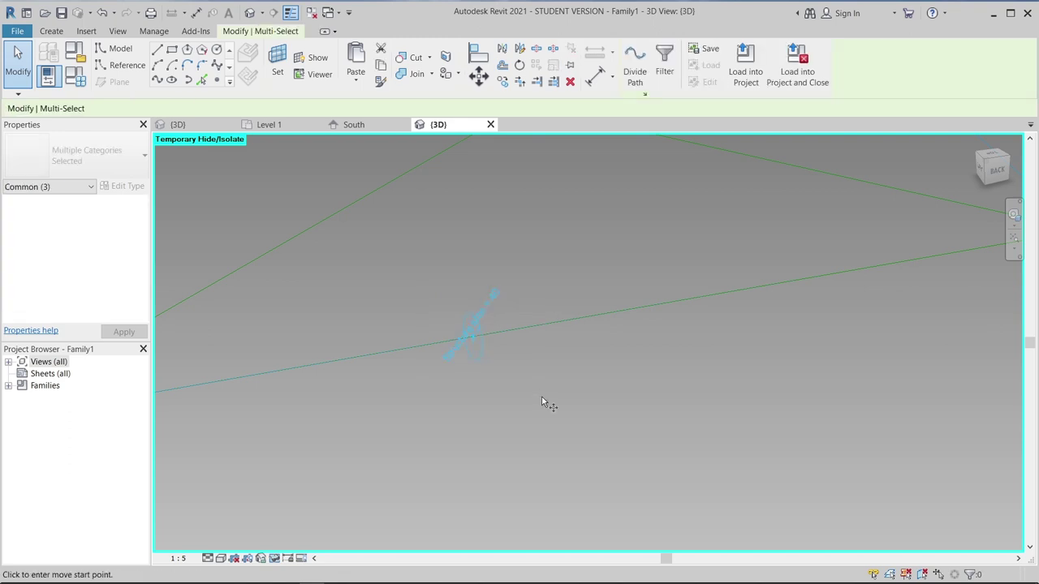
click(997, 173)
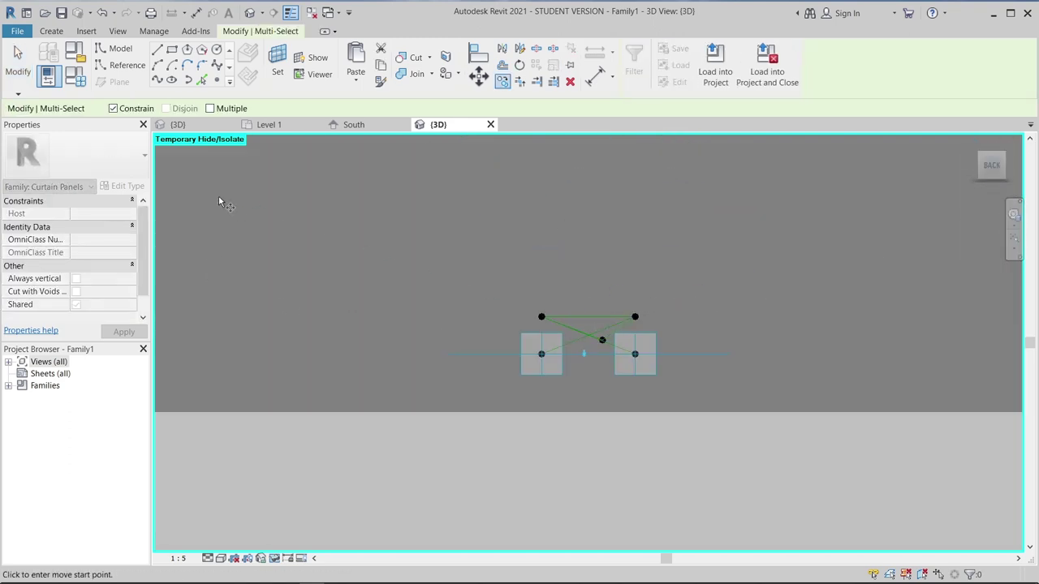
click(210, 108)
scroll(506, 382, up, 5)
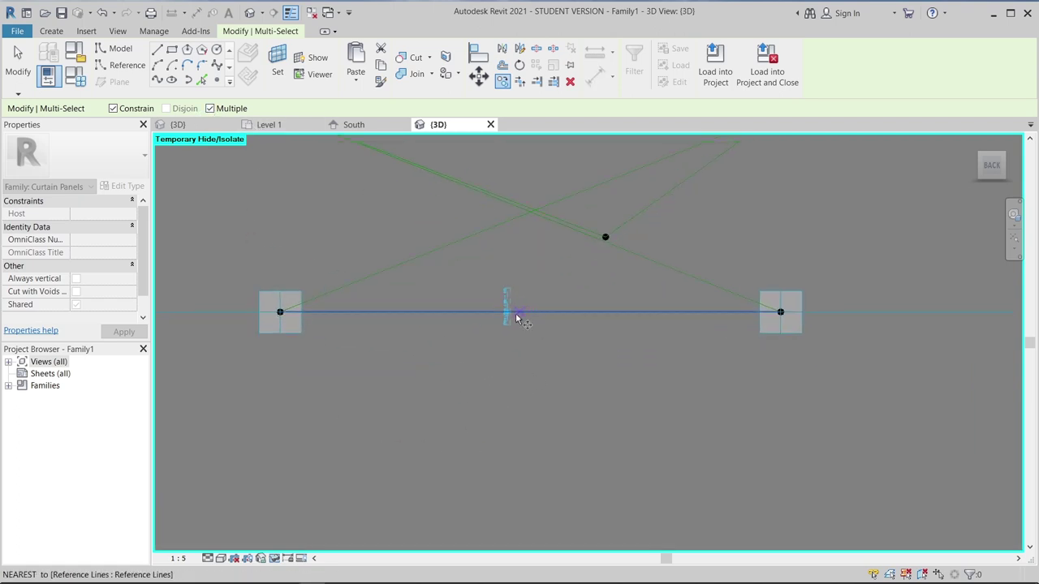
drag(540, 313, 332, 50)
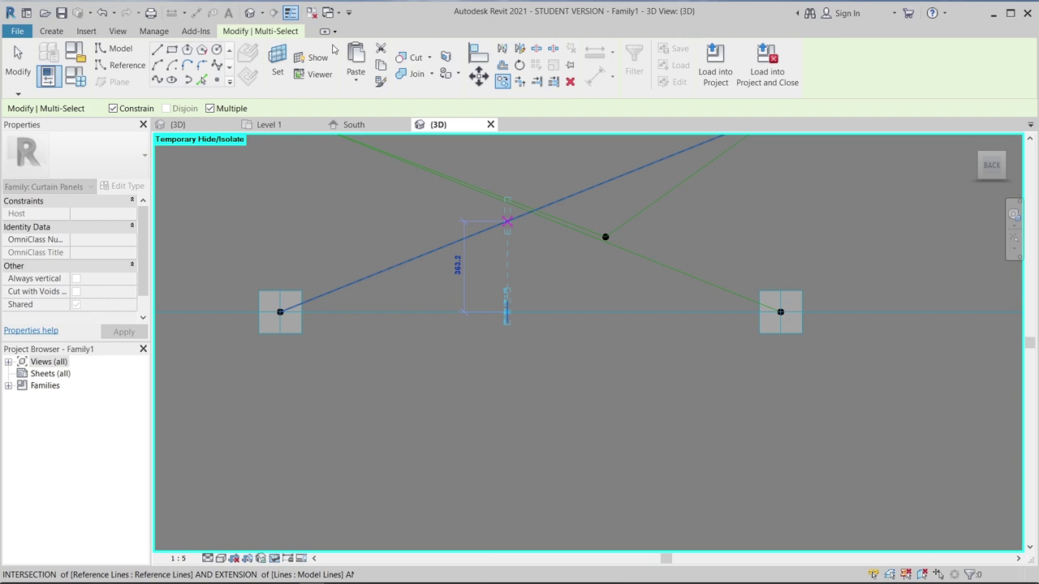
click(134, 112)
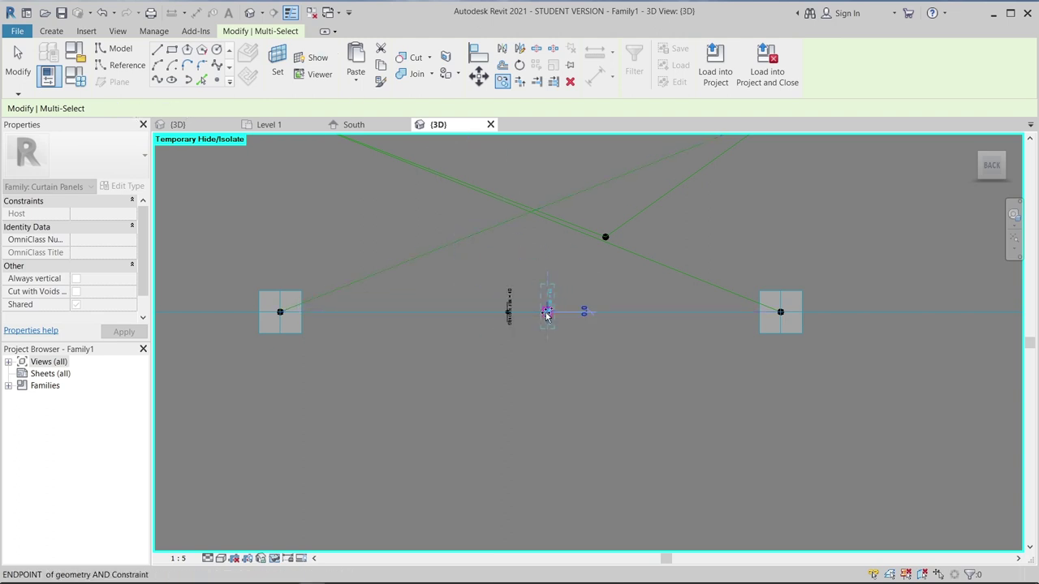
click(113, 109)
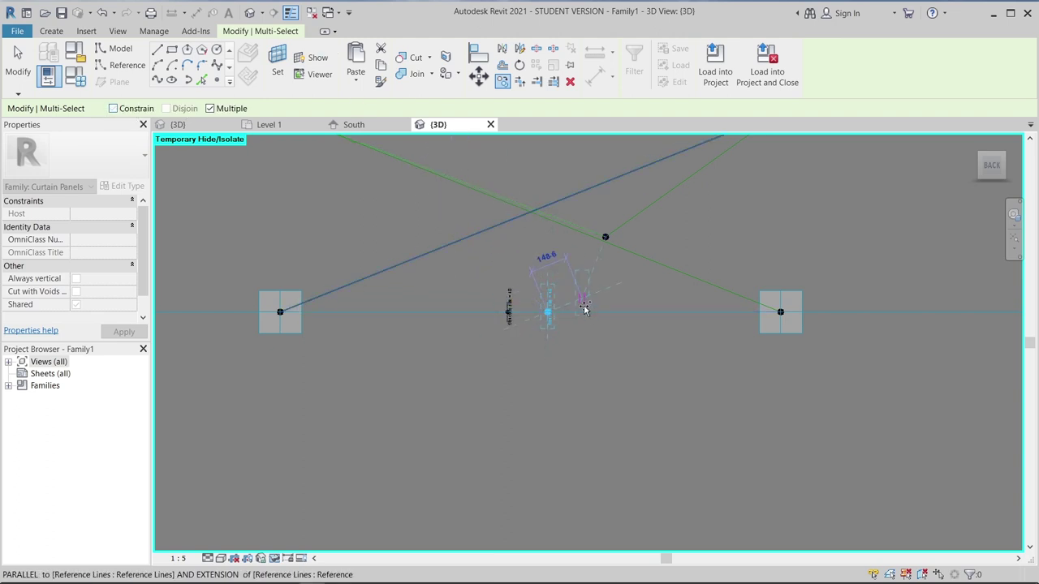
- Place circle copies at 160 spacing along the horizontal reference line
click(590, 317)
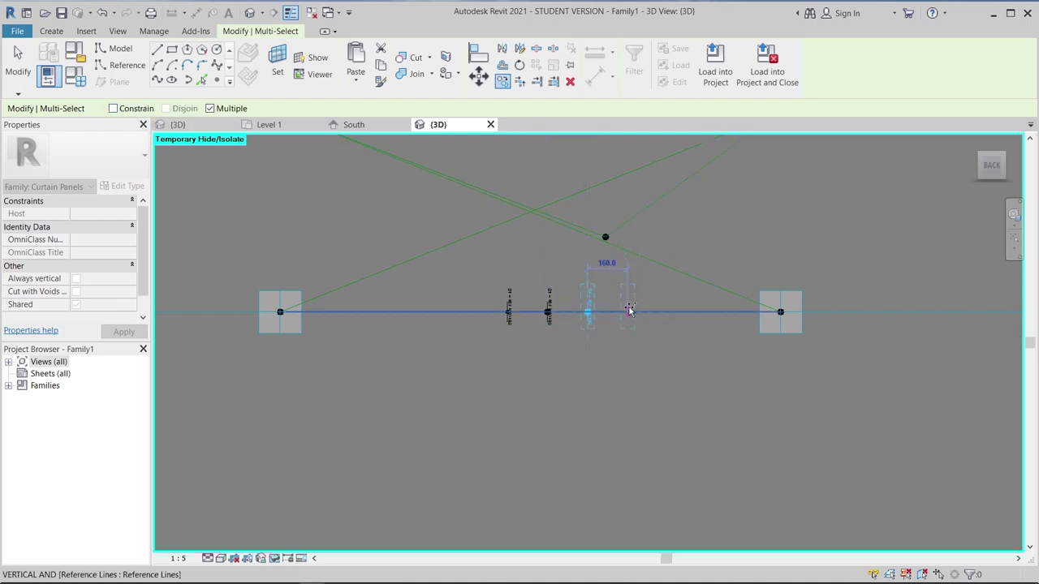
click(626, 311)
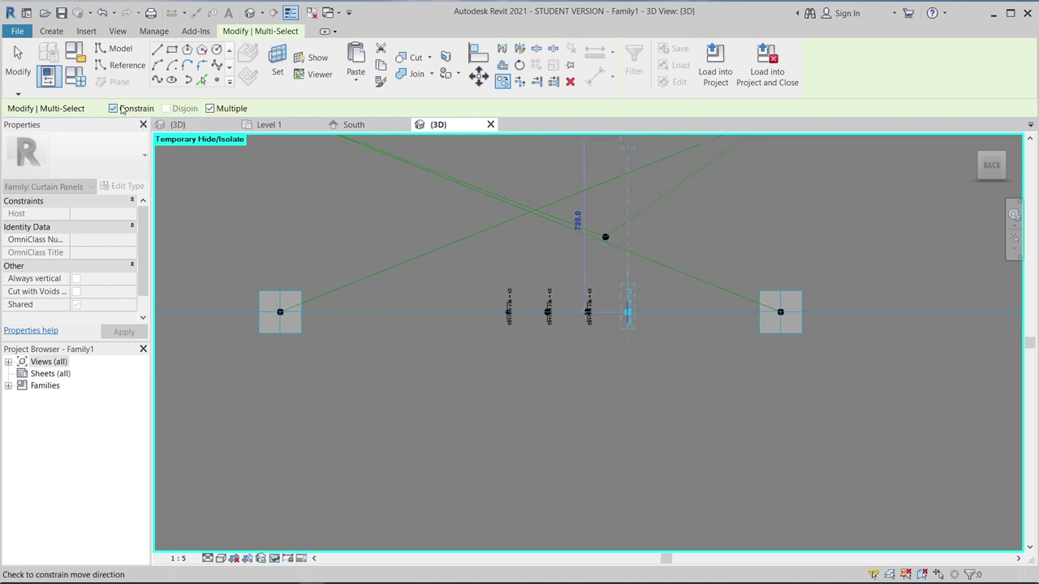
click(669, 312)
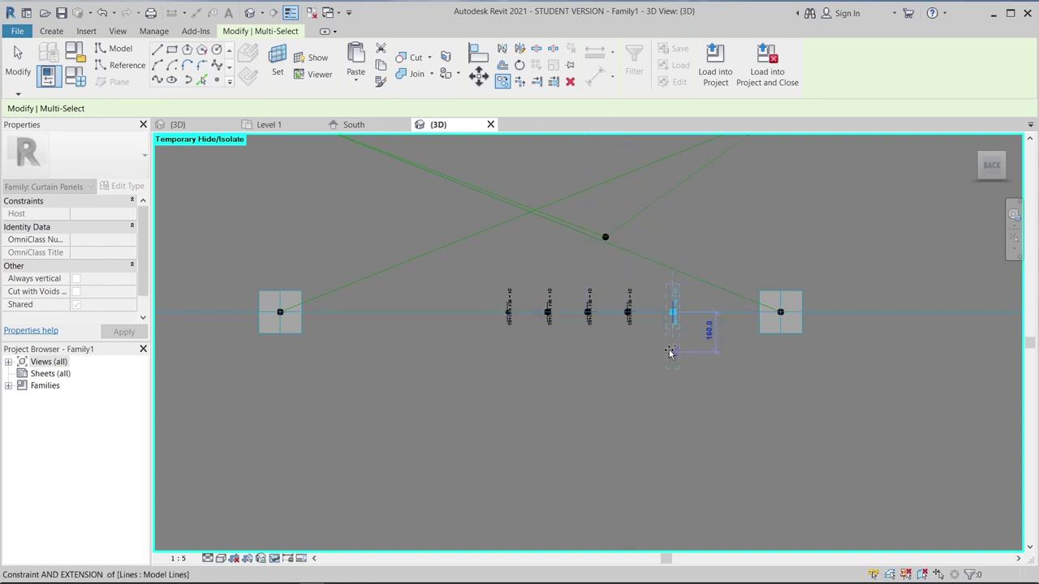
key(Escape)
scroll(675, 366, down, 1)
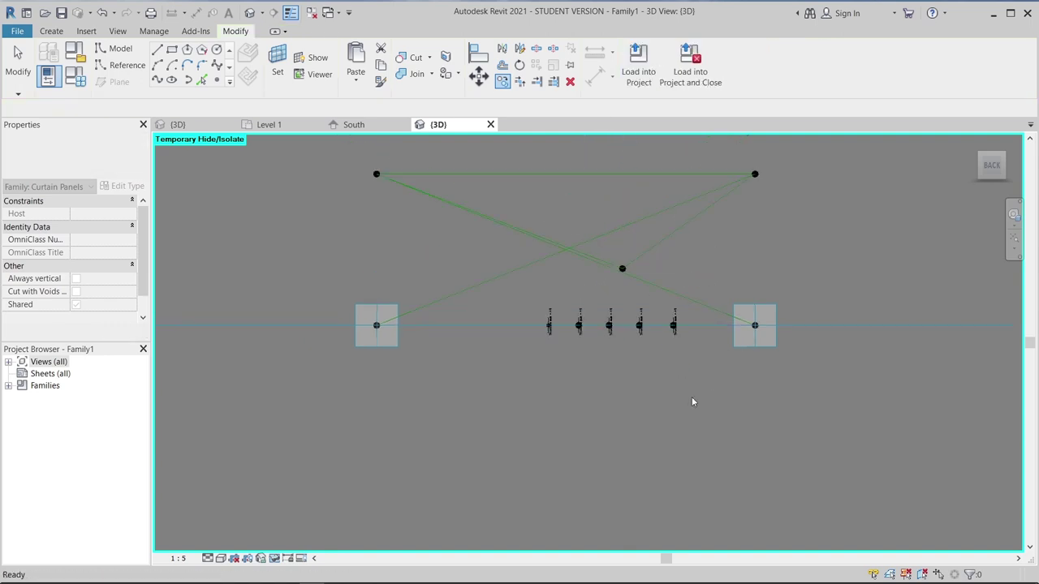
scroll(680, 382, up, 2)
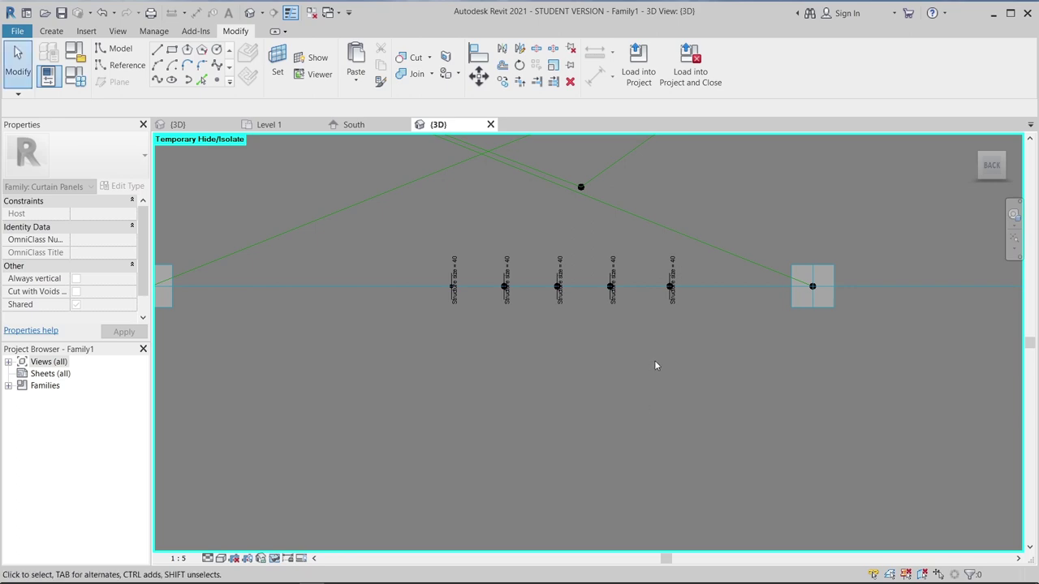
mouse_move(656, 365)
shift+middle_down()
mouse_move(691, 336)
mouse_move(576, 395)
mouse_move(508, 366)
mouse_move(480, 282)
shift+middle_up()
- Turn off the Dimensions annotation category in the 3D view's Visibility/Graphics settings
mouse_move(366, 259)
middle_down()
mouse_move(409, 317)
mouse_move(445, 326)
middle_up()
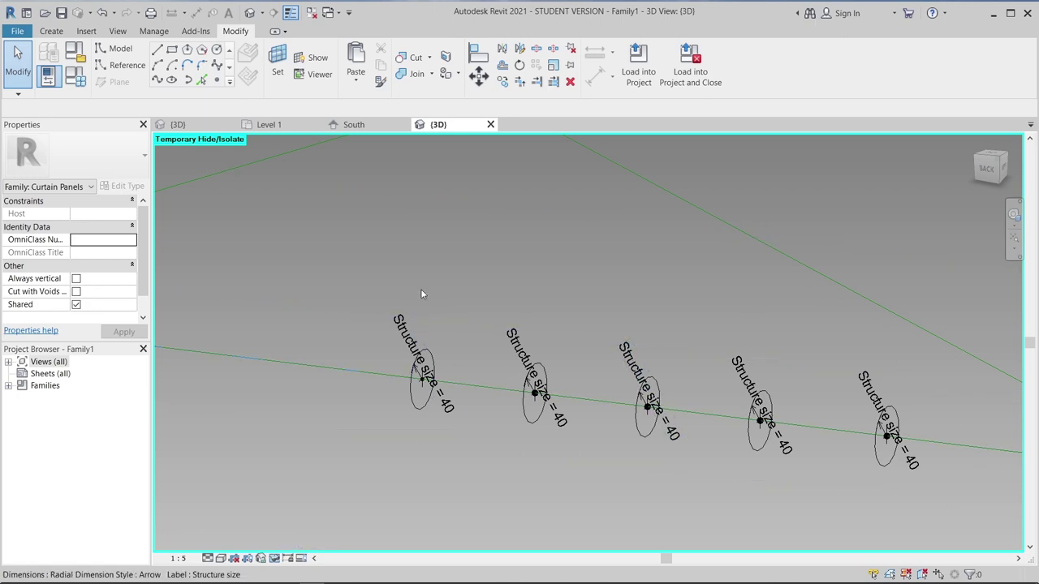
key(v)
key(v)
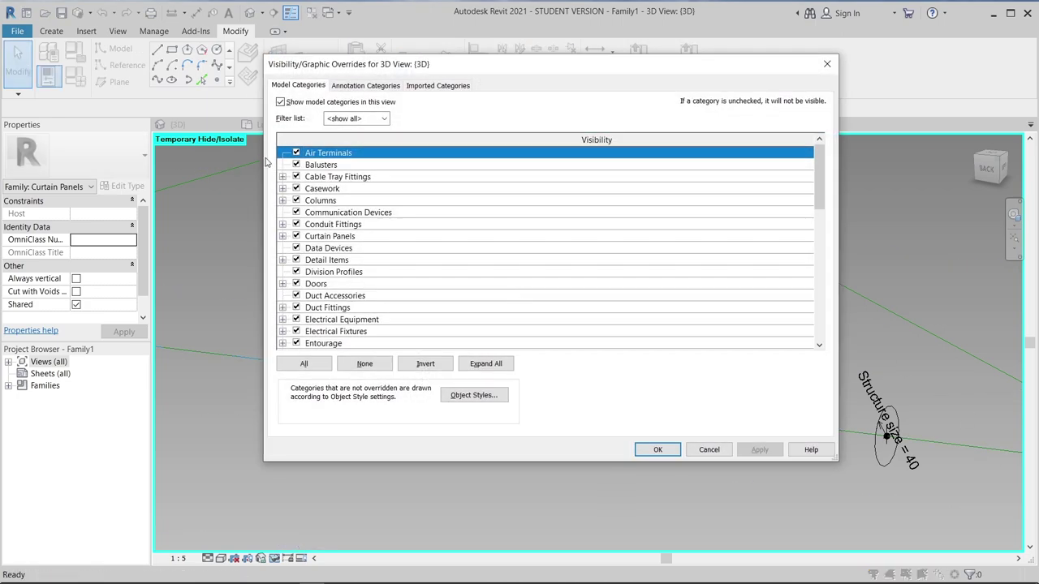
click(377, 86)
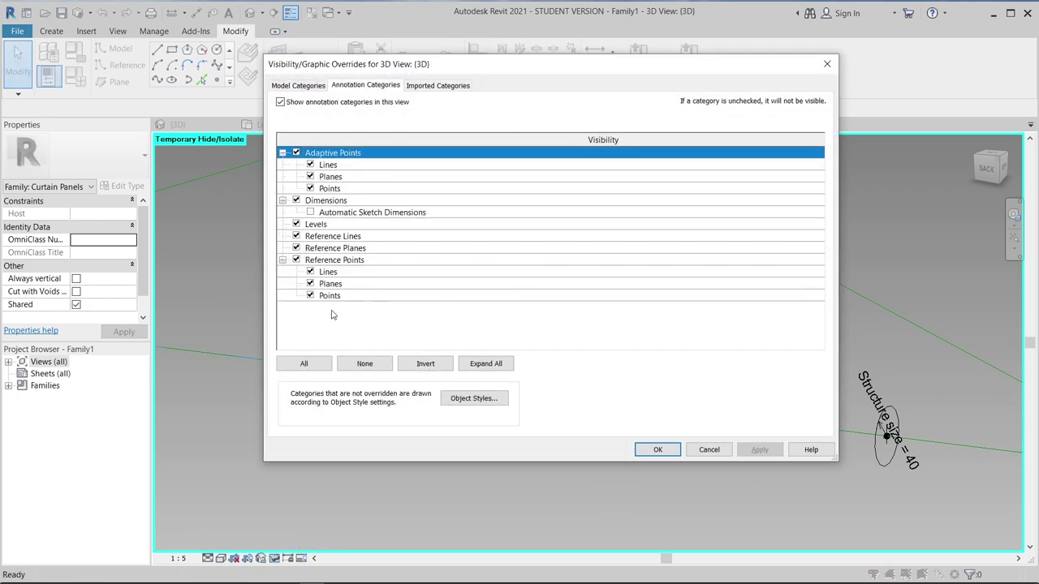
click(297, 200)
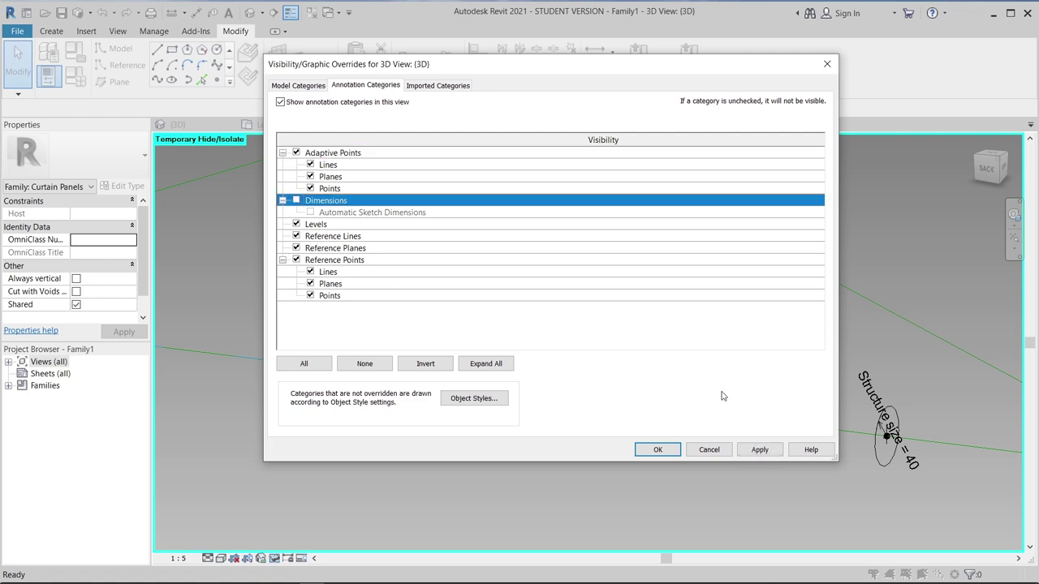
click(769, 452)
click(657, 452)
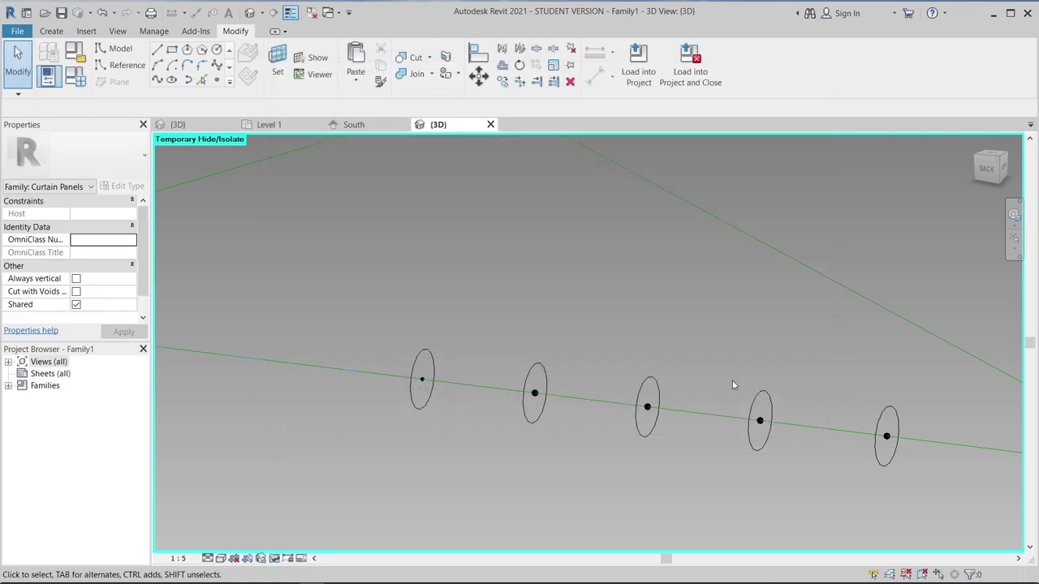
shift+middle_drag(732, 385, 752, 461)
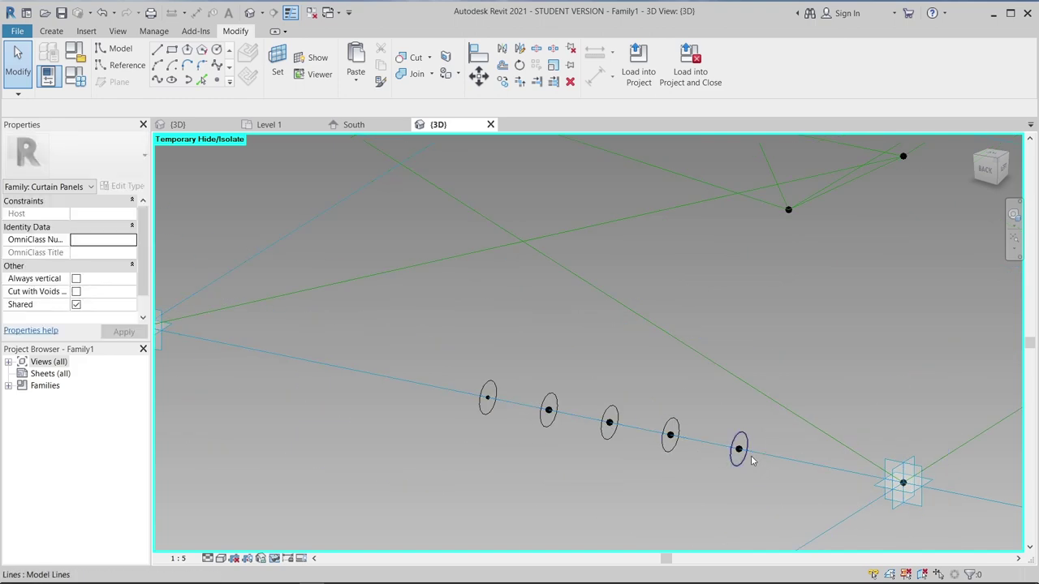
- Re-host the last and fourth circles' reference points onto the green diagonal lines
click(739, 449)
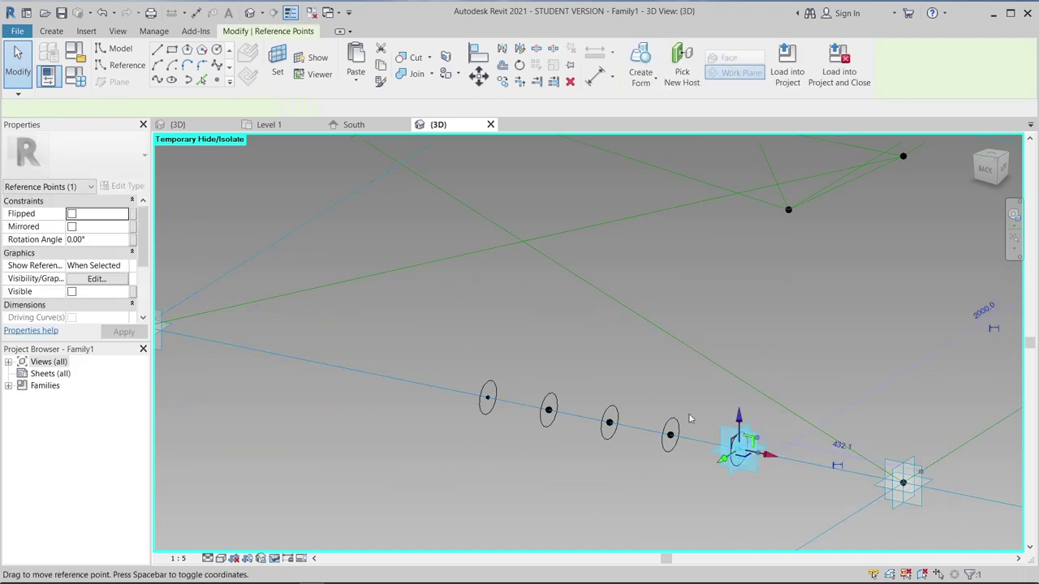
click(686, 81)
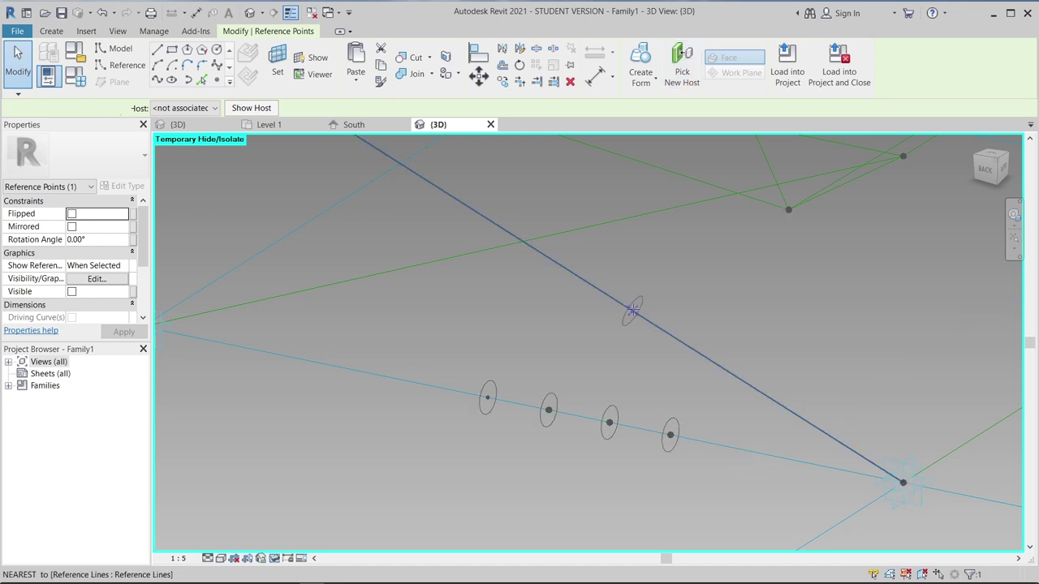
click(630, 309)
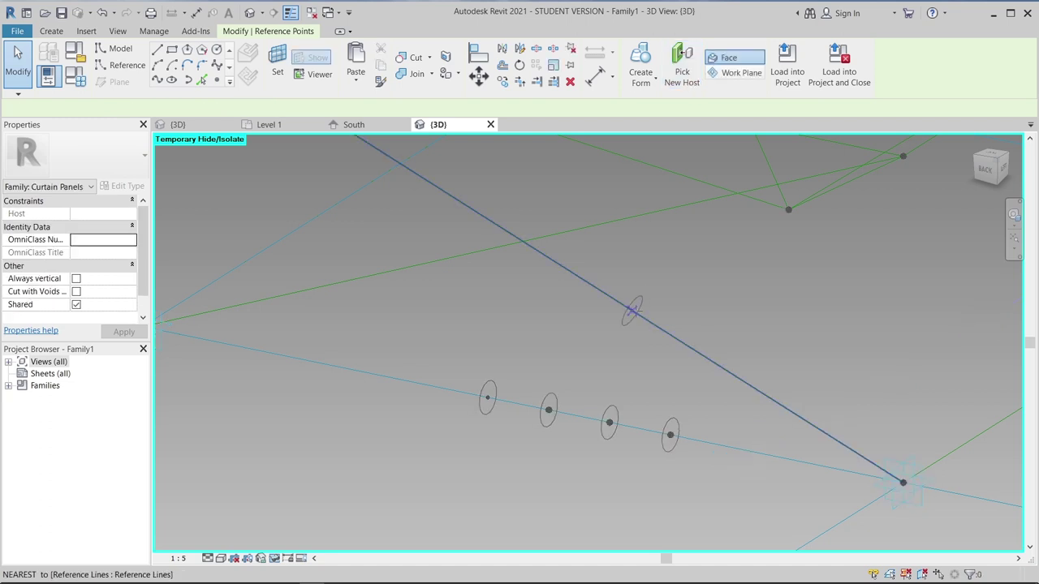
click(670, 438)
key(Escape)
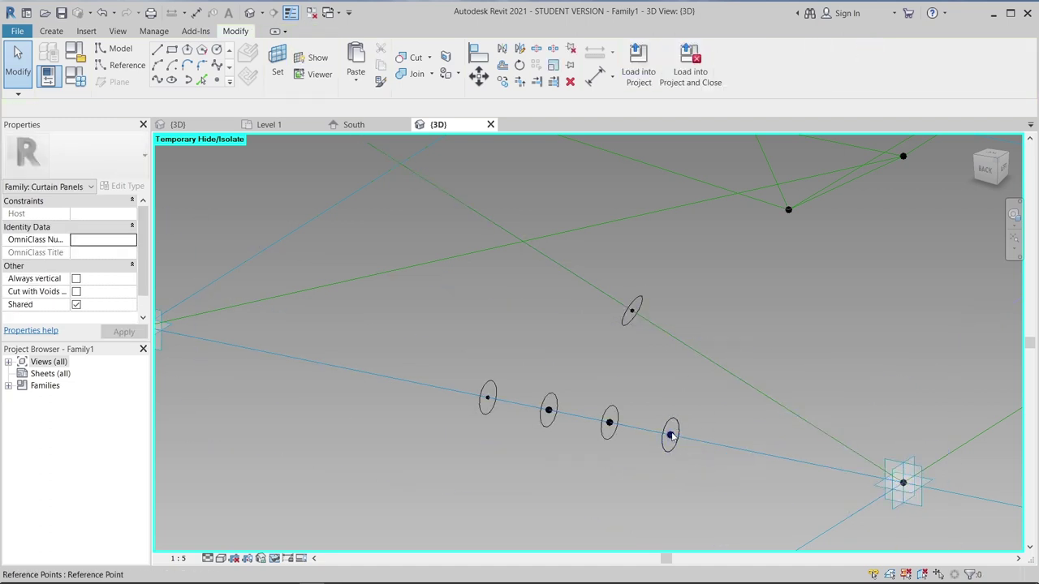
click(670, 438)
click(681, 71)
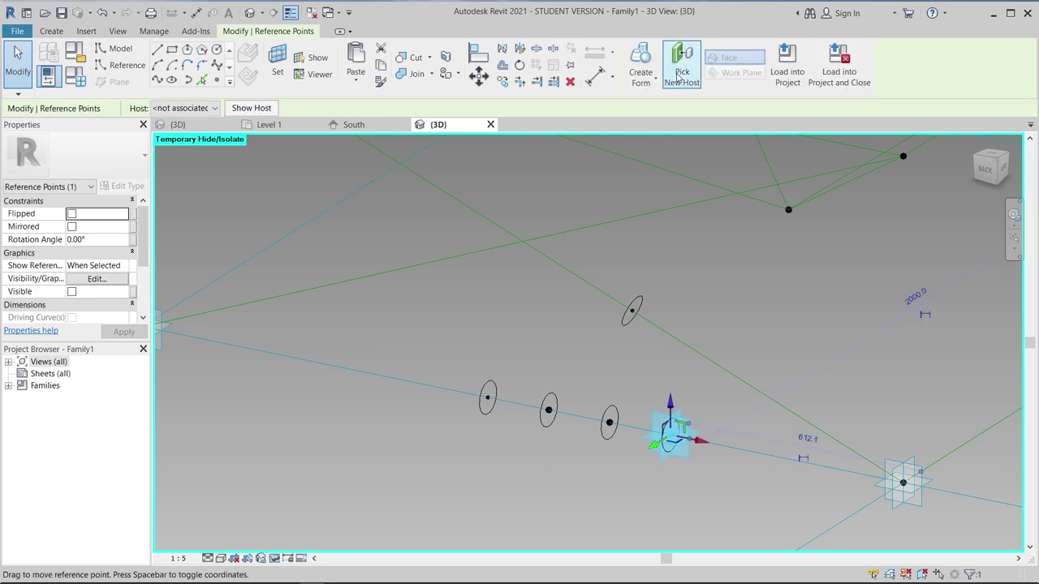
click(413, 265)
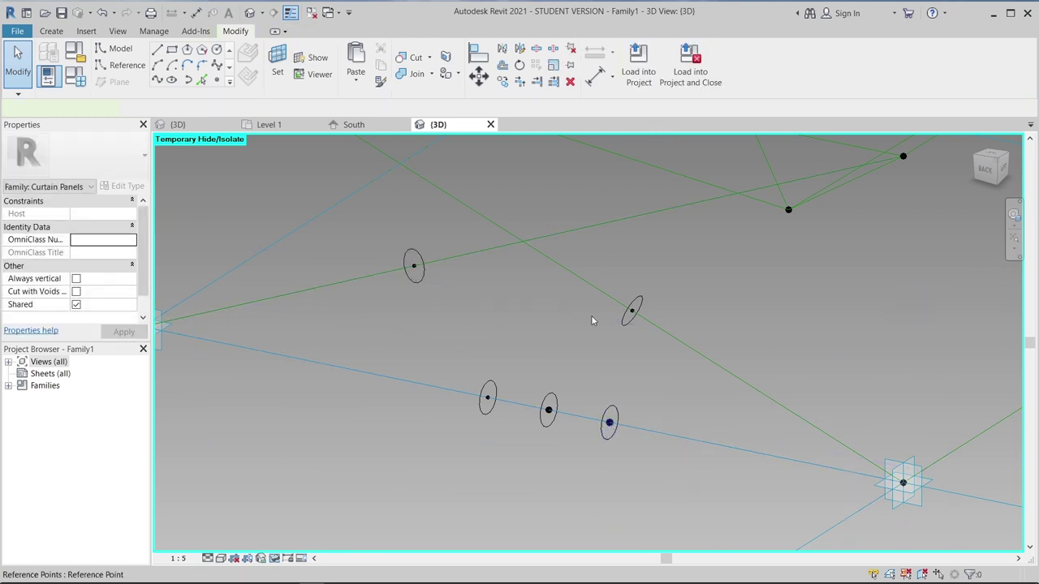
- Re-host the third circle's reference point onto an upper reference line
click(609, 422)
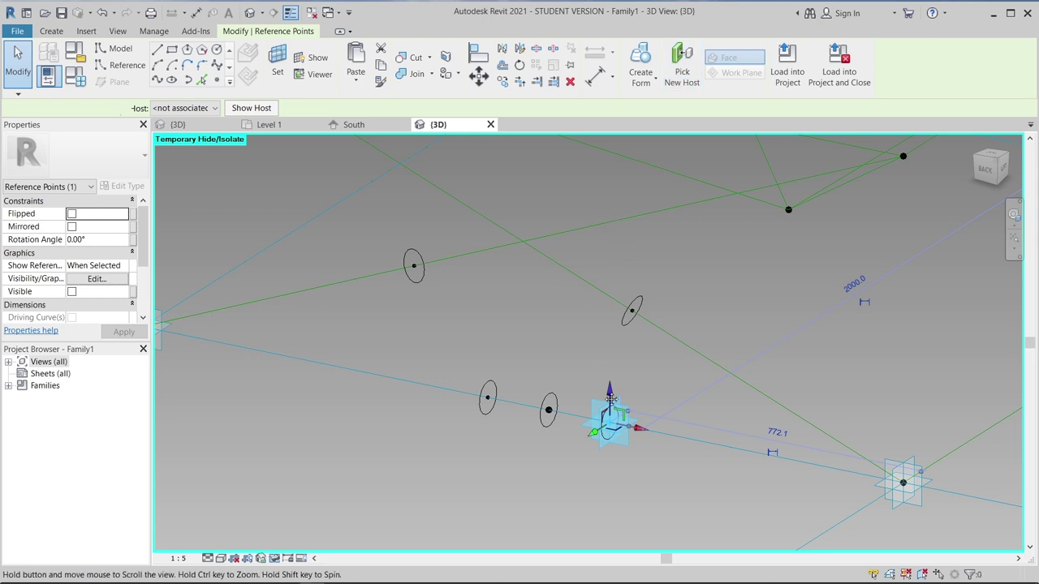
shift+middle_drag(610, 397, 650, 341)
click(682, 71)
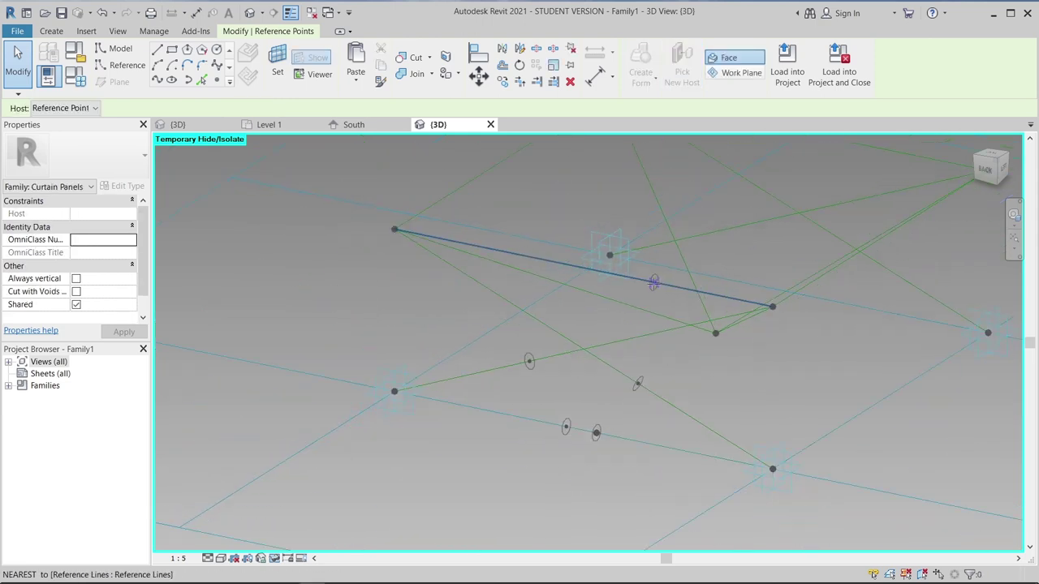
shift+middle_drag(720, 282, 776, 189)
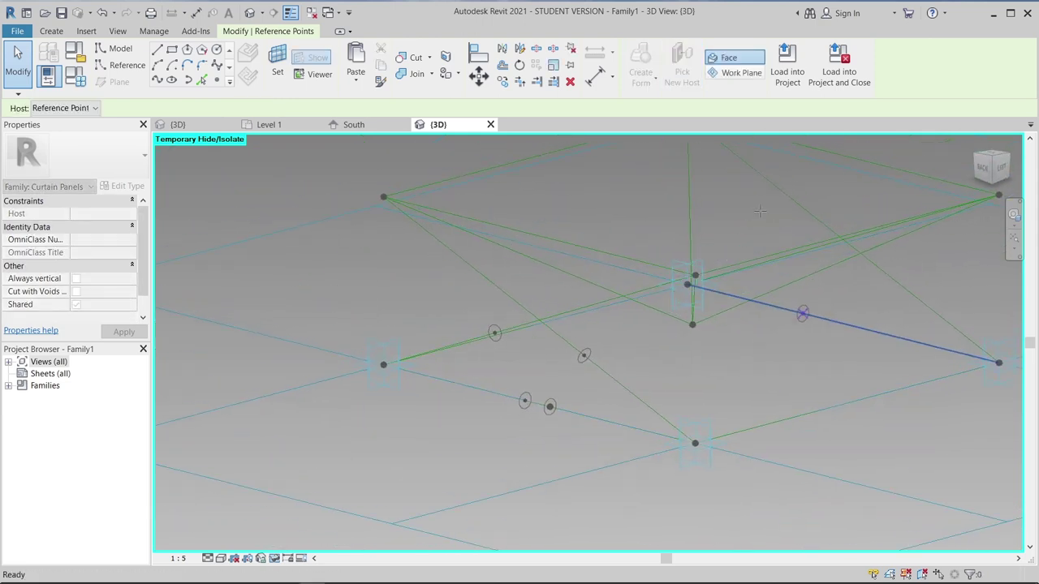
click(776, 187)
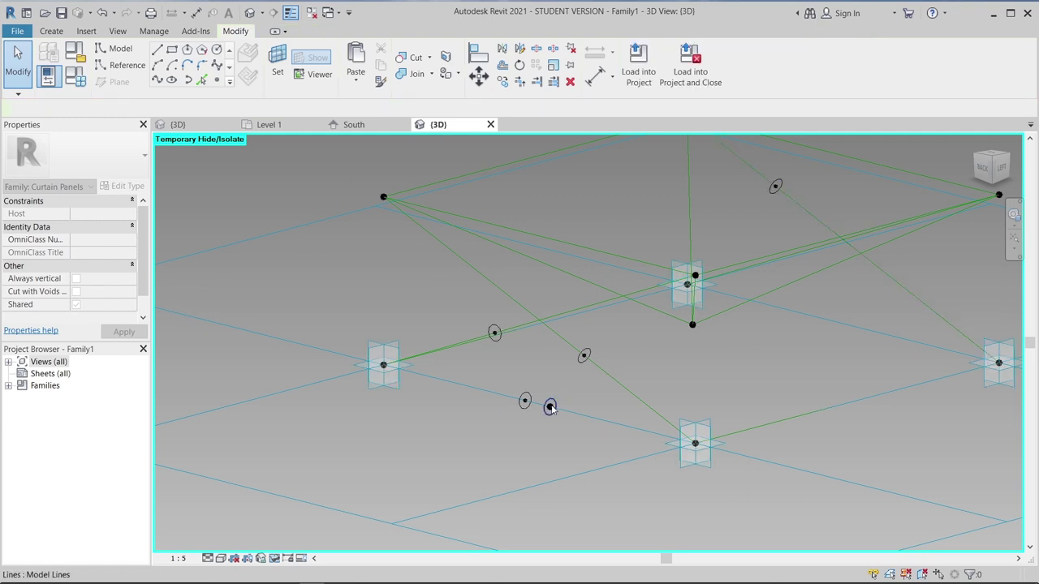
scroll(550, 408, up, 2)
scroll(550, 408, up, 2)
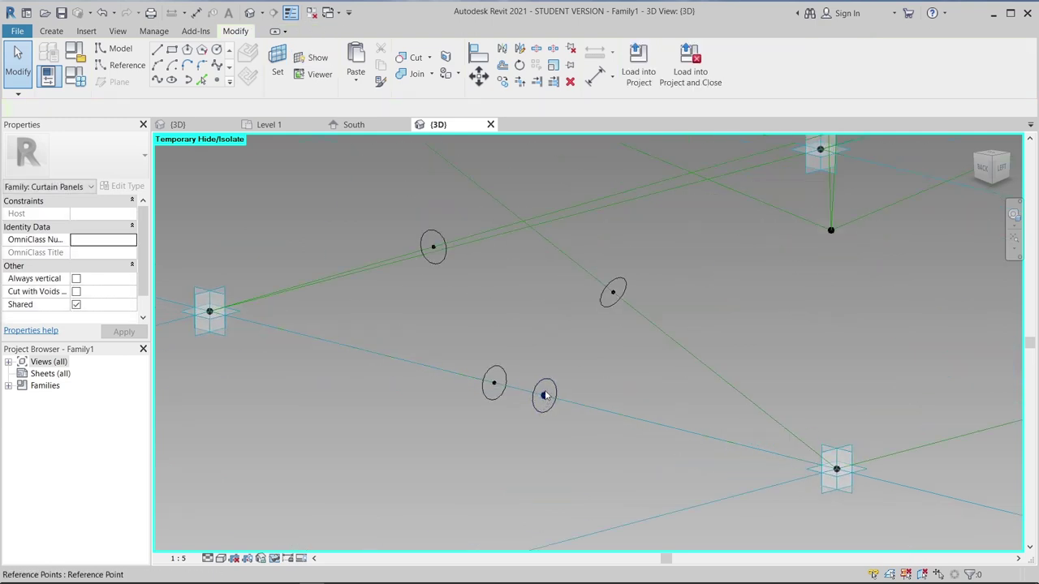
- Re-host another circle's reference point onto its target reference line
click(544, 395)
click(682, 65)
scroll(723, 266, down, 3)
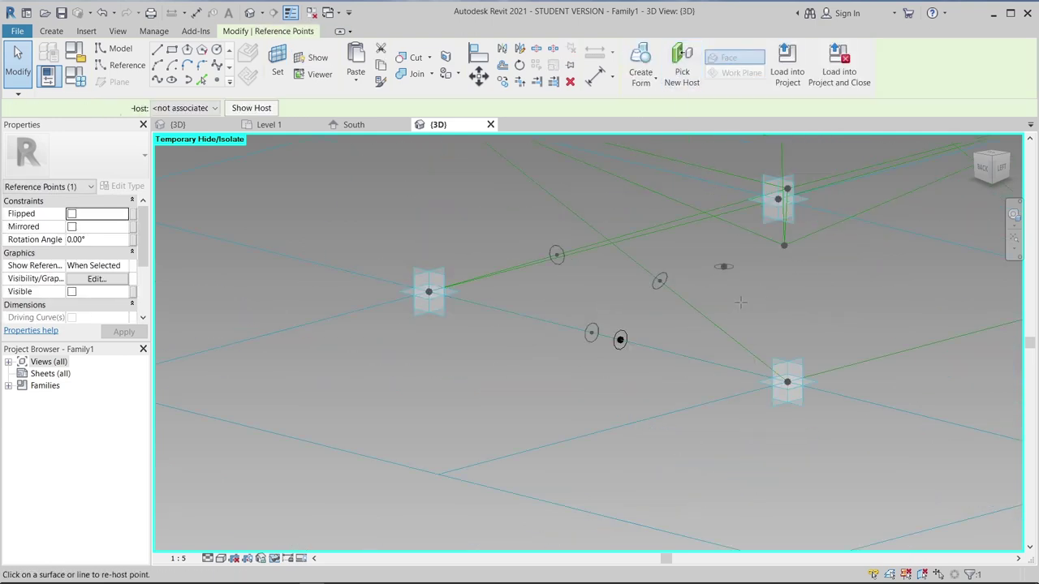
middle_drag(740, 301, 491, 440)
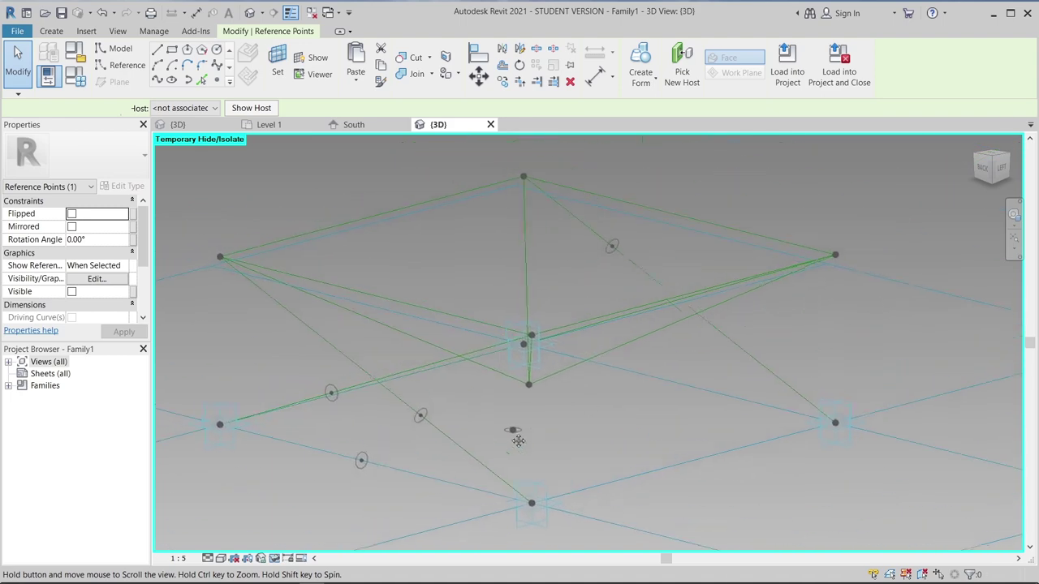
click(745, 355)
middle_drag(628, 410, 631, 295)
scroll(436, 297, up, 2)
scroll(416, 305, up, 2)
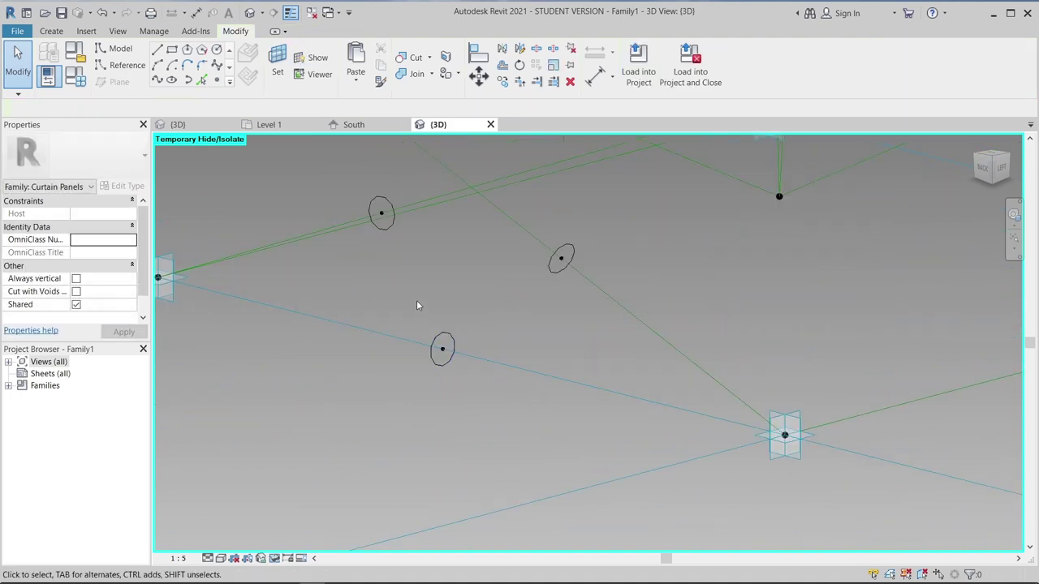
- Move the reference point 120 units along its line
drag(467, 387, 468, 387)
key(m)
key(v)
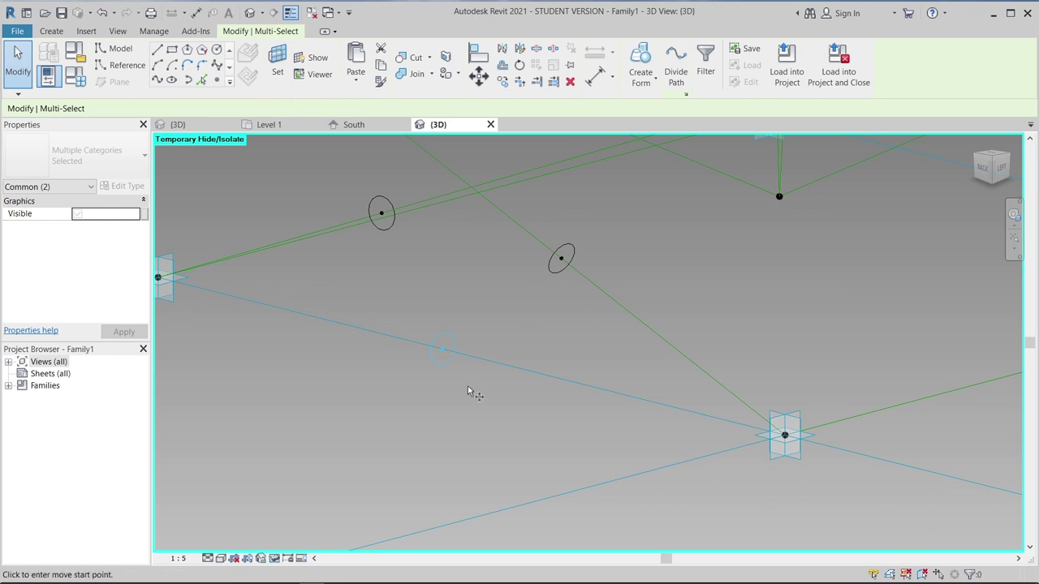
scroll(467, 386, up, 1)
scroll(467, 385, up, 1)
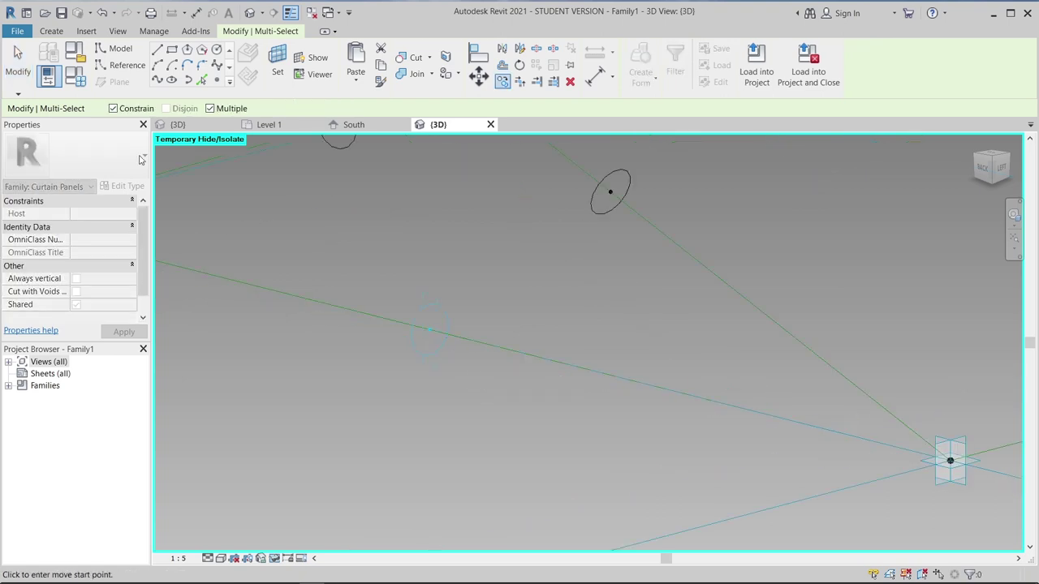
click(430, 330)
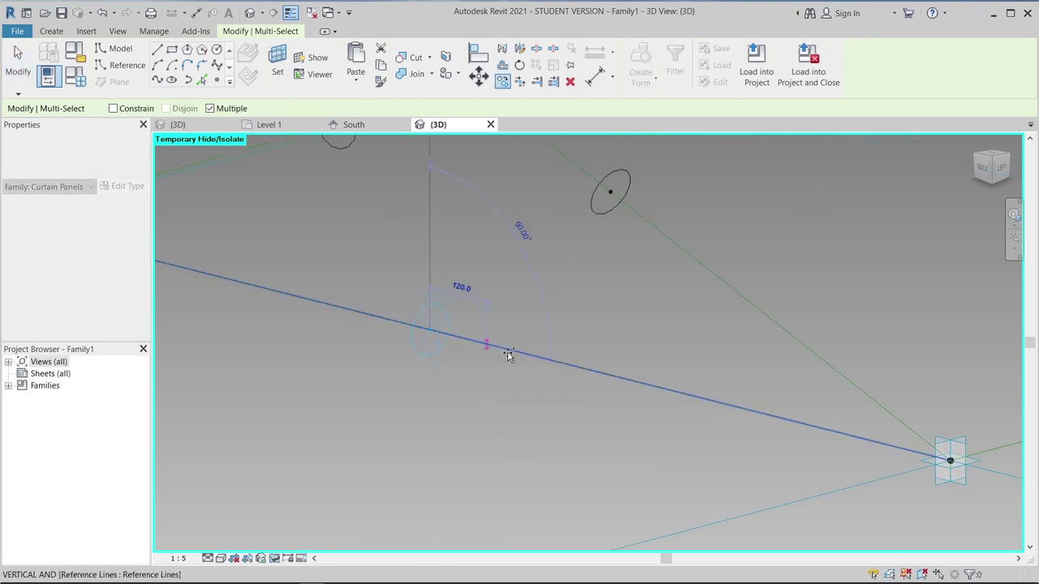
click(506, 430)
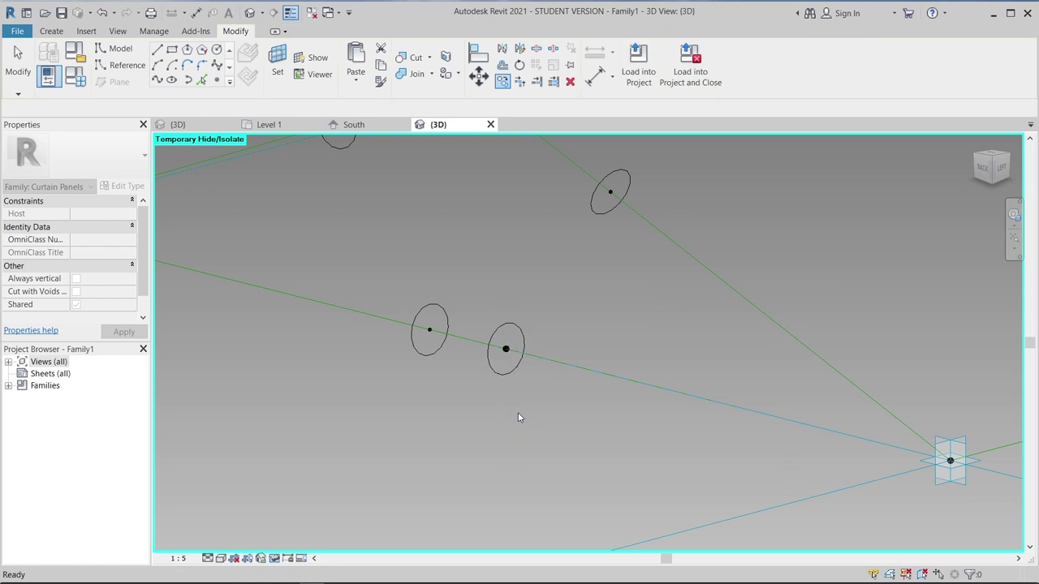
- Re-host that reference point onto the upper reference line
click(506, 350)
click(682, 65)
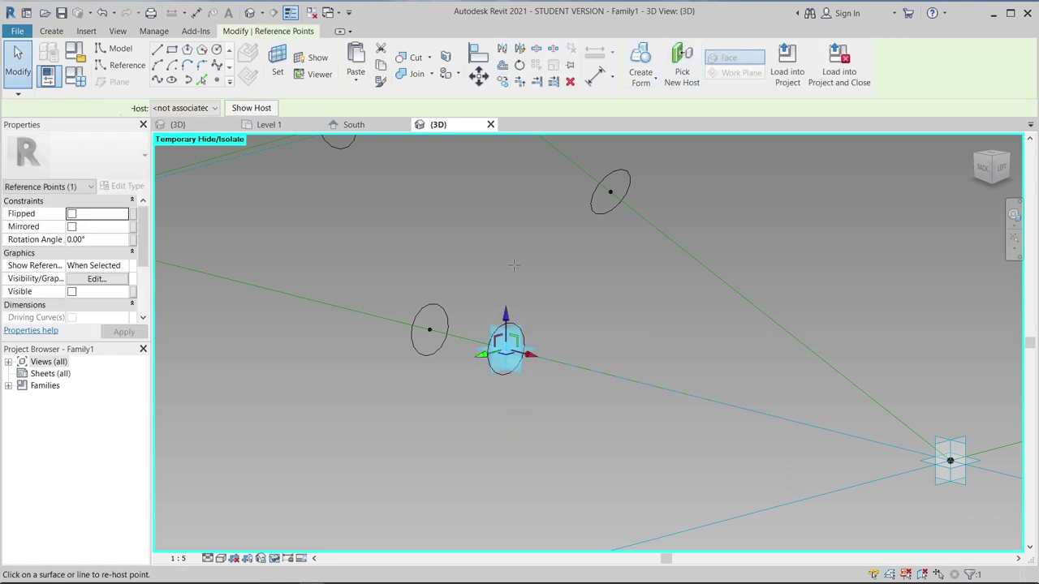
scroll(513, 265, down, 3)
mouse_move(522, 440)
shift+middle_down()
mouse_move(494, 352)
mouse_move(654, 323)
shift+middle_up()
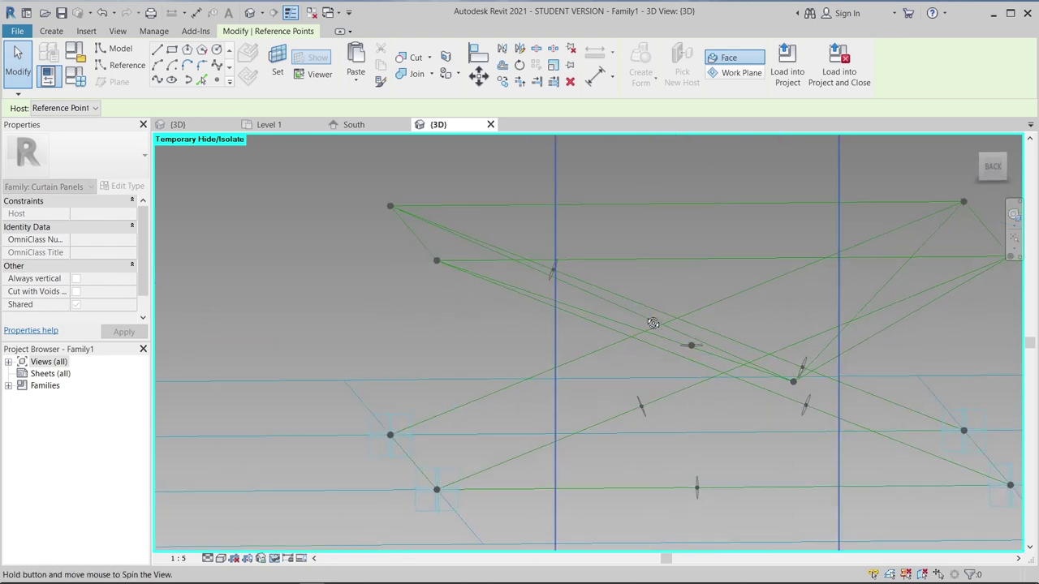
click(660, 259)
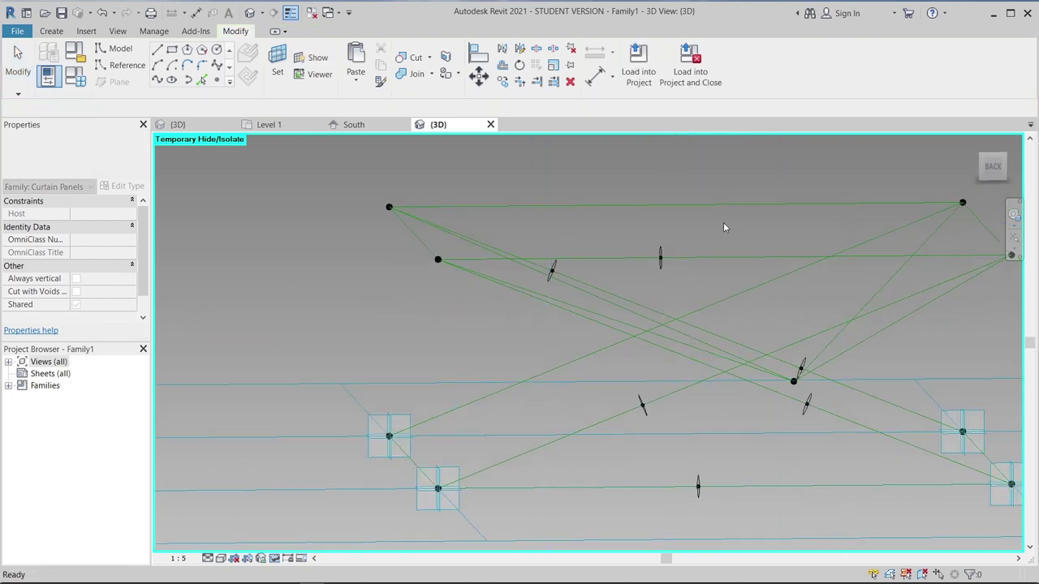
scroll(722, 236, down, 2)
- Try a solid tube along a diagonal line, then undo the misshapen result
shift+middle_drag(679, 371, 618, 468)
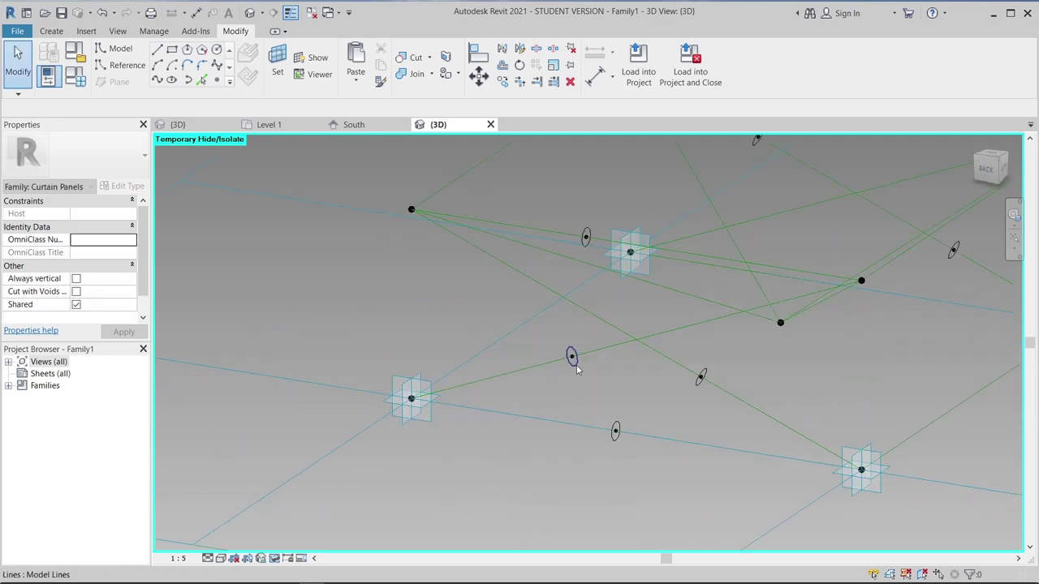
click(607, 355)
ctrl+click(607, 354)
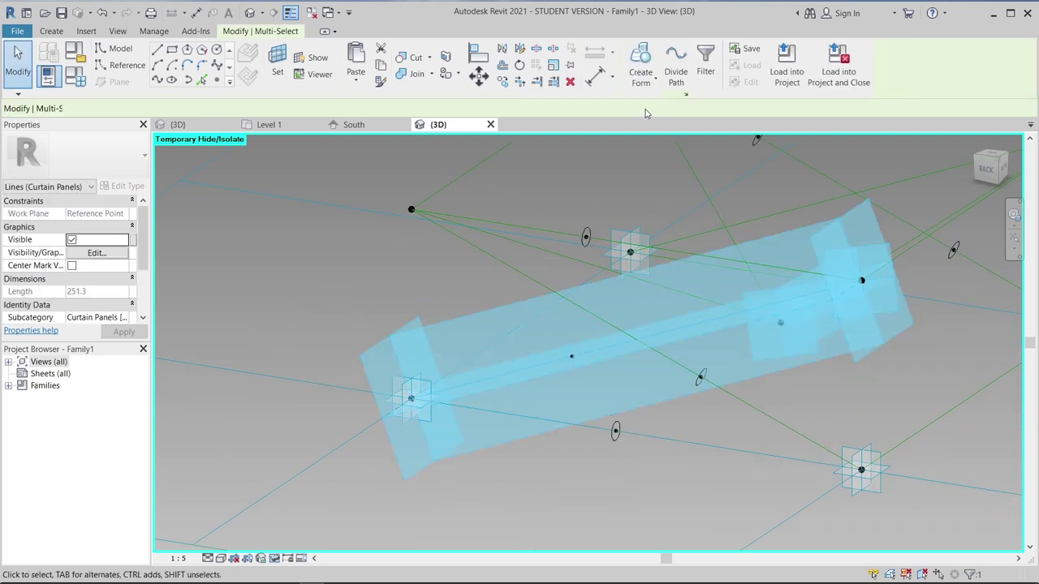
click(641, 84)
click(630, 104)
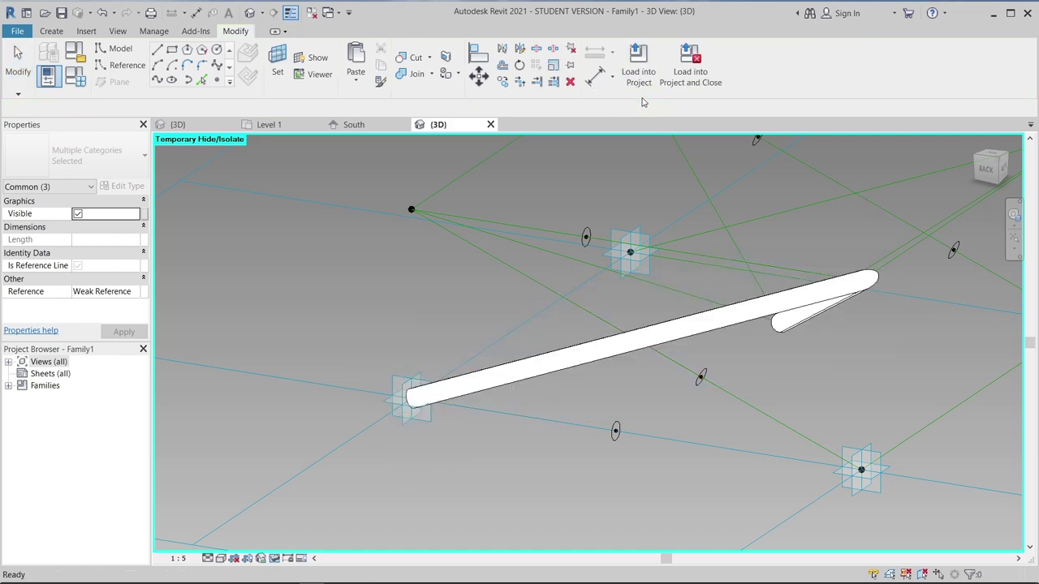
shift+middle_drag(691, 426, 656, 368)
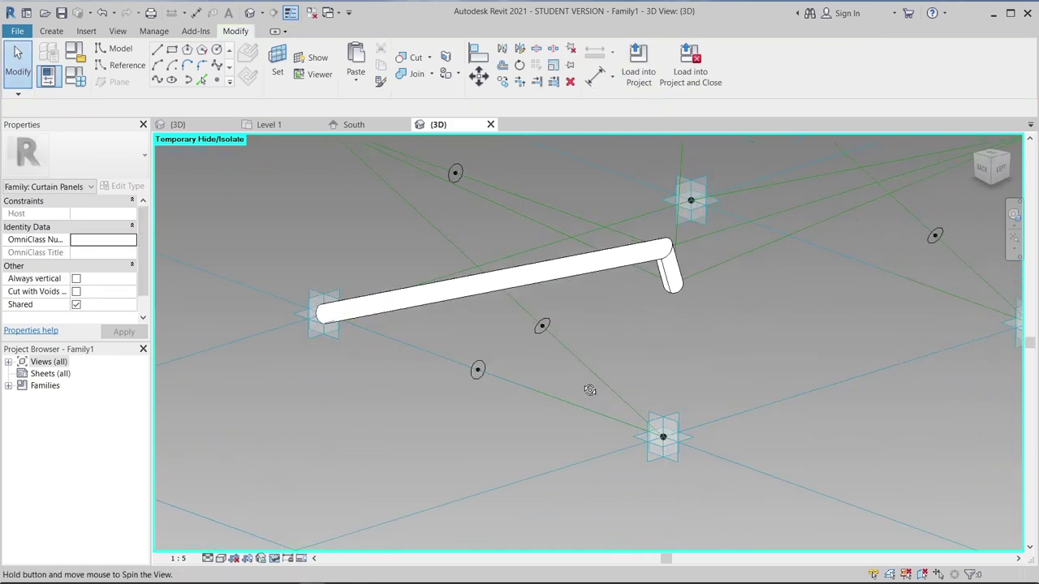
key(ctrl+z)
middle_drag(477, 313, 545, 355)
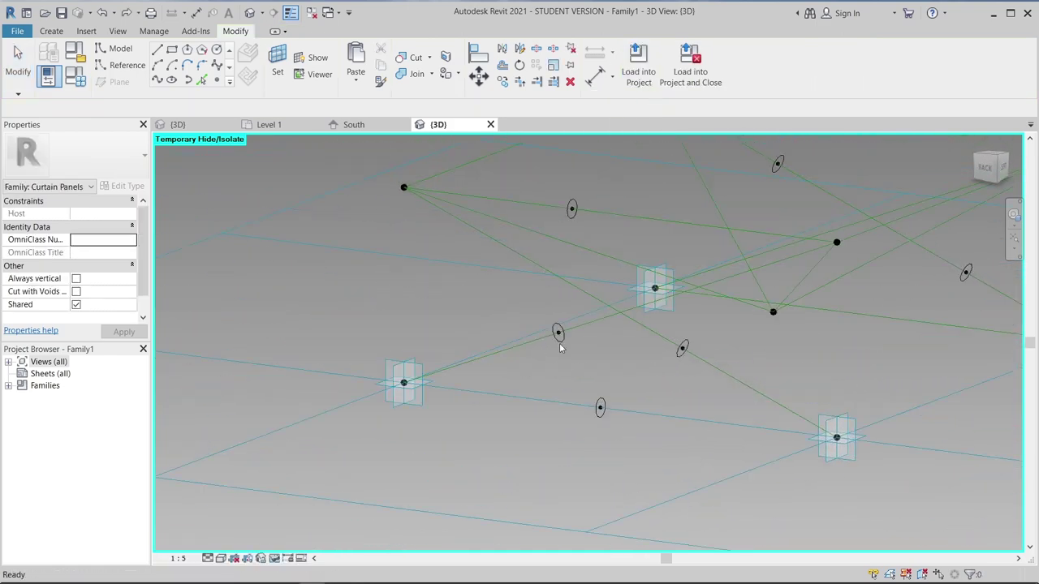
- Sweep a solid tube along the diagonal line with its circular profile
click(560, 340)
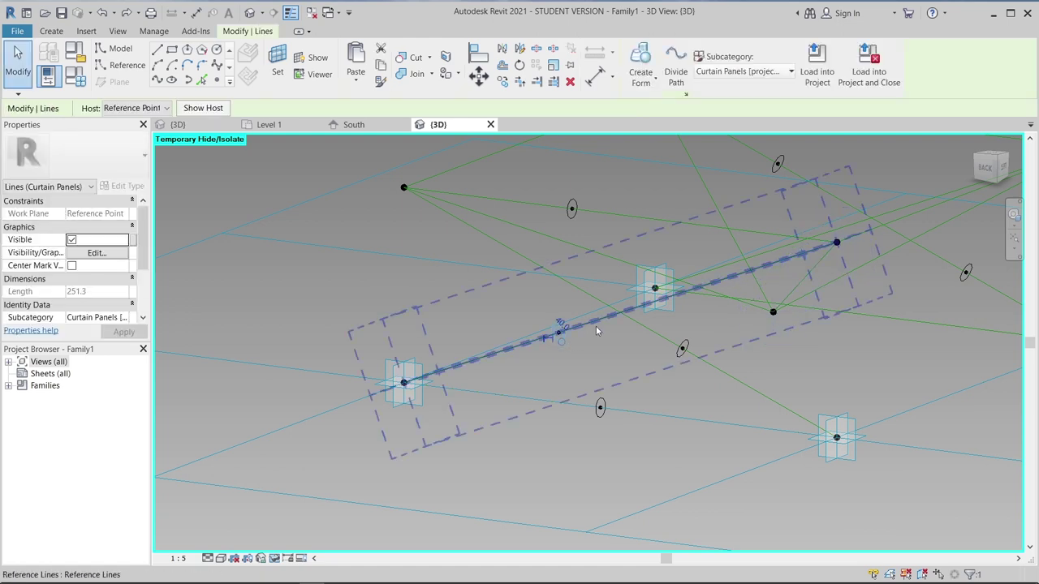
ctrl+click(596, 329)
click(640, 72)
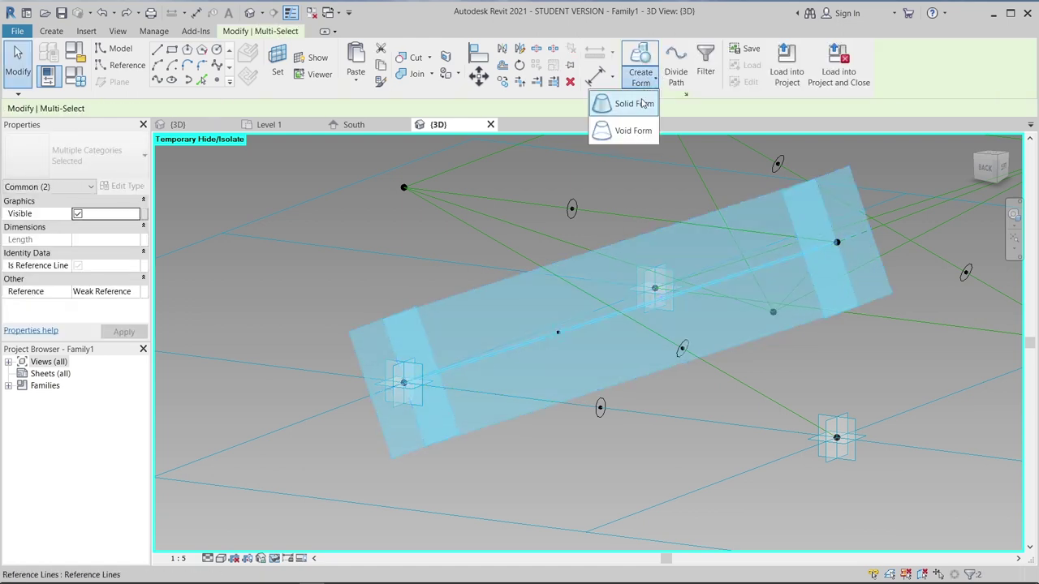
click(633, 103)
click(678, 386)
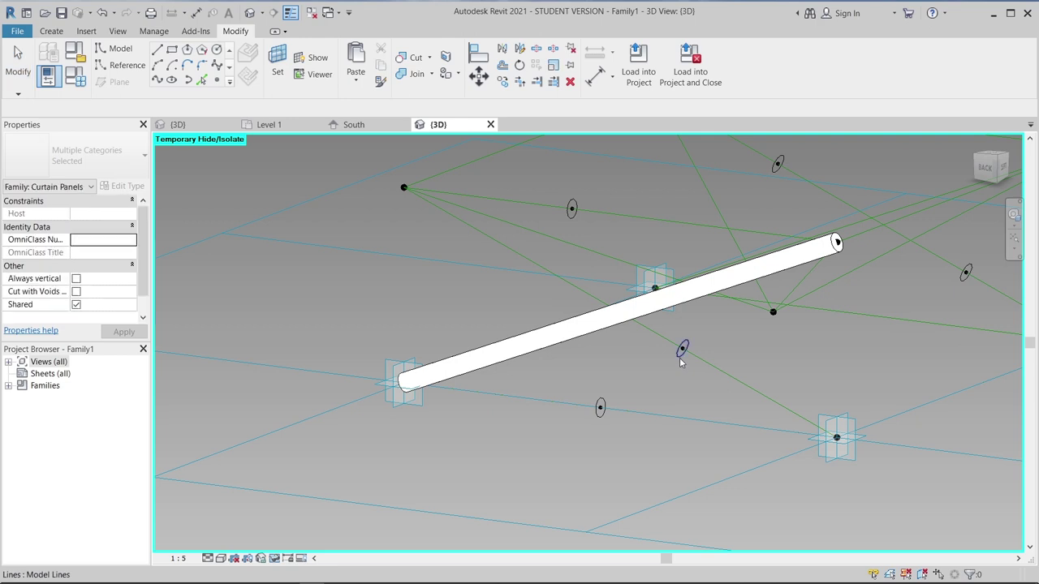
- Create the second solid tube along the crossing diagonal to complete the X
click(698, 374)
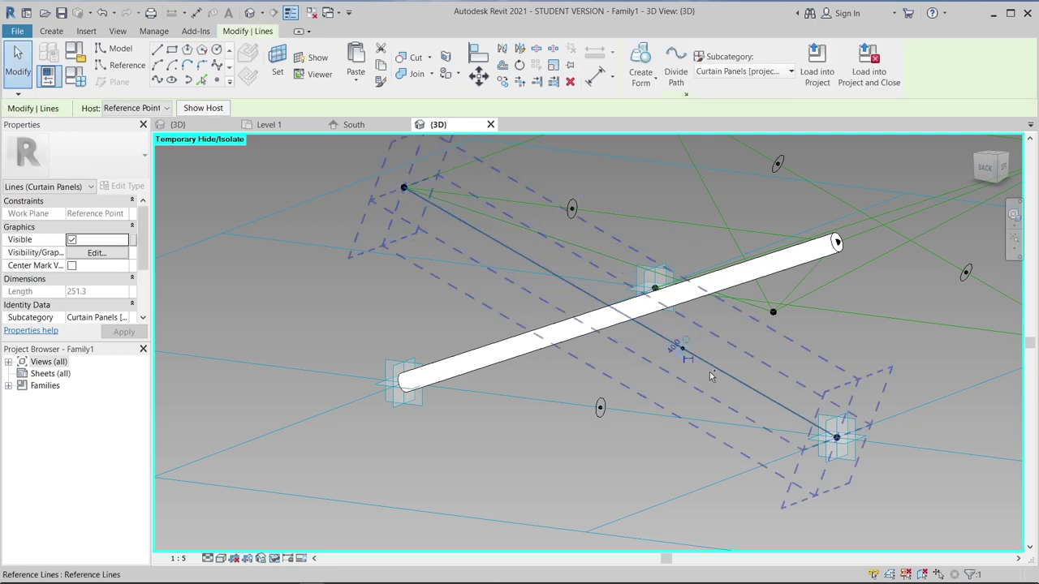
click(640, 72)
click(632, 104)
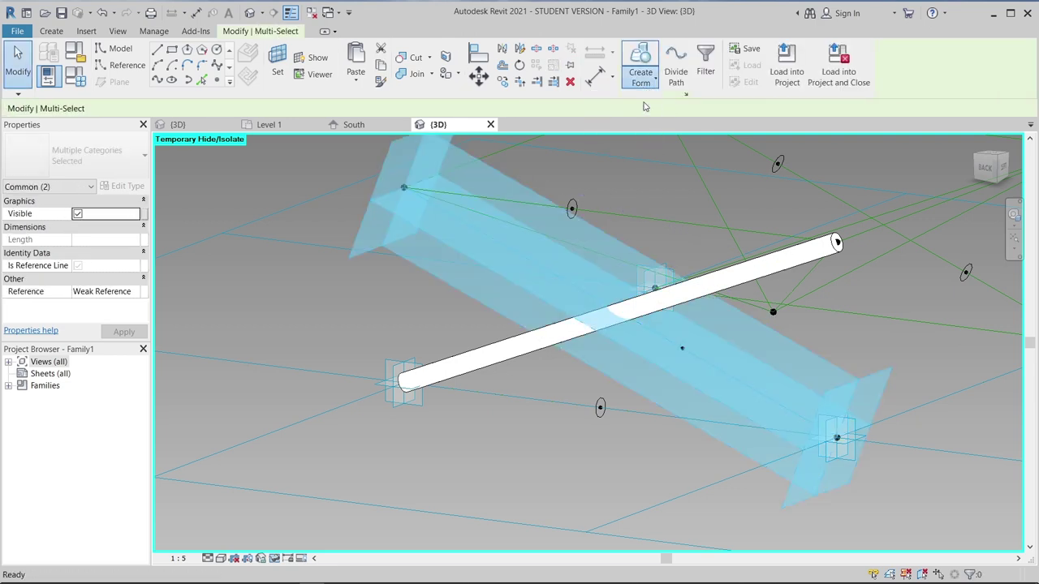
click(592, 384)
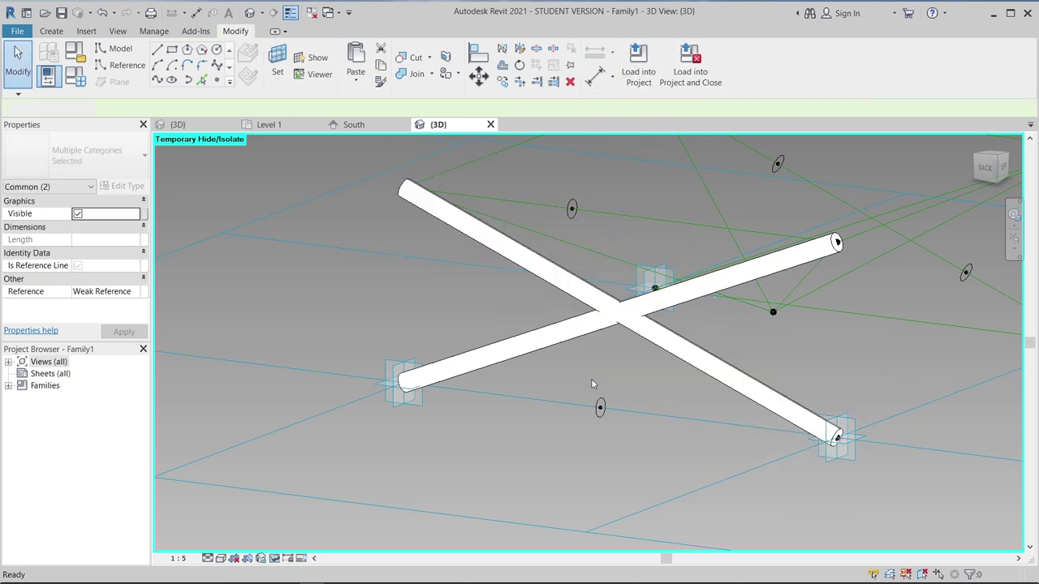
click(623, 421)
- Build a rectangular frame of solid tubes from the four edge lines and profiles
ctrl+click(905, 414)
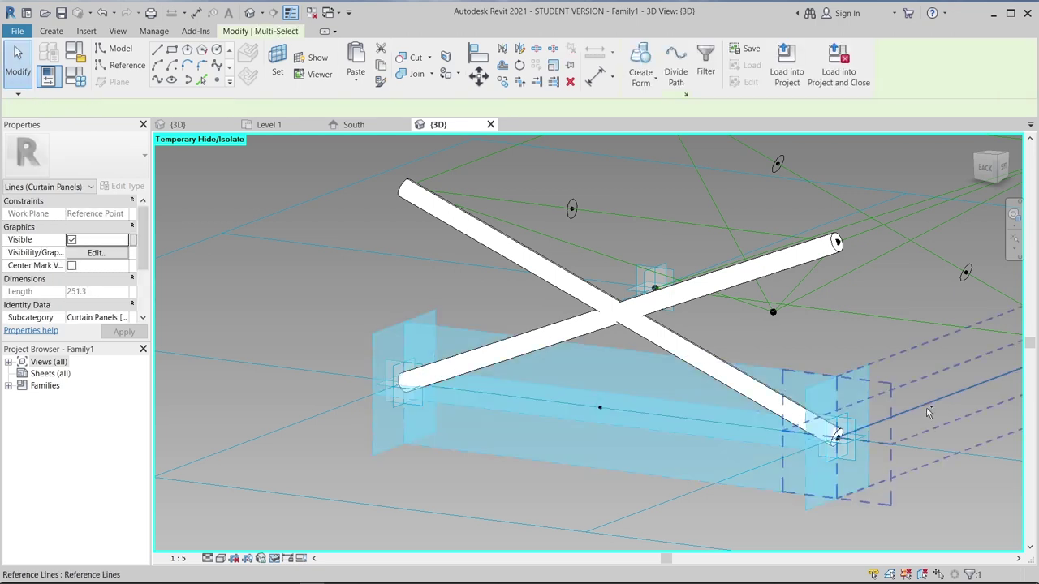
ctrl+click(912, 322)
ctrl+click(601, 327)
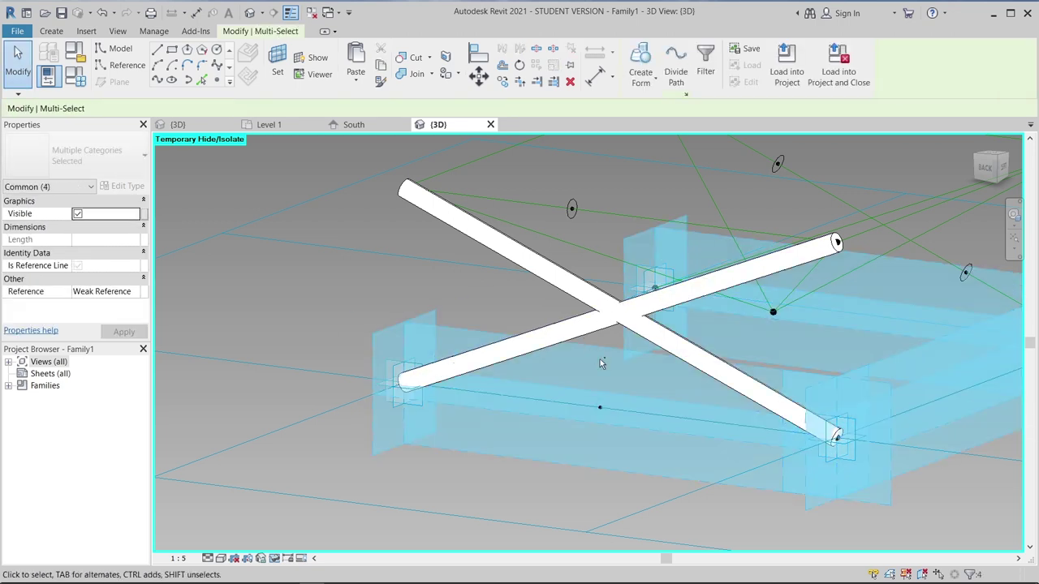
shift+middle_drag(601, 364, 546, 328)
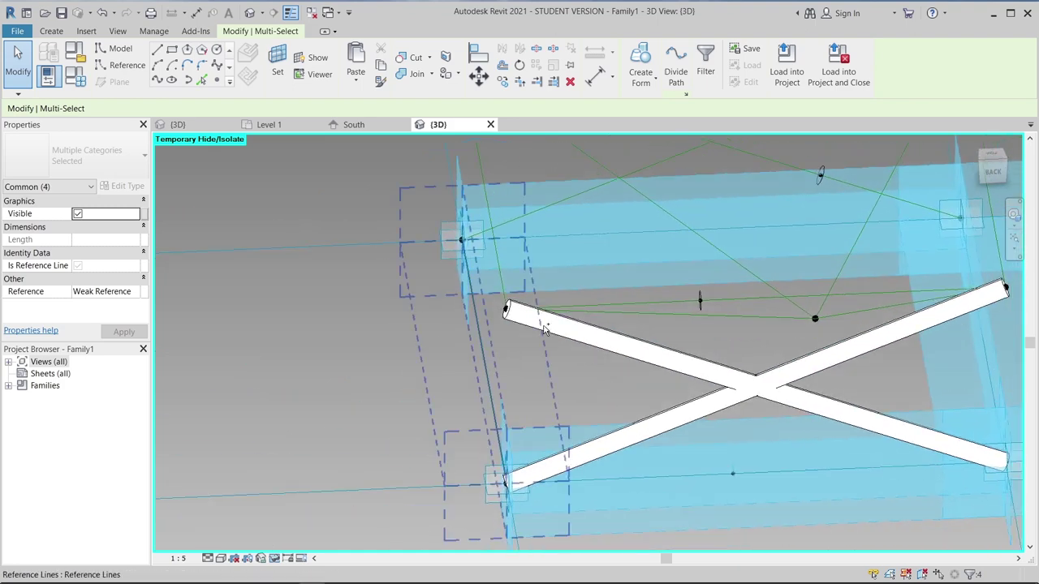
ctrl+click(545, 329)
click(641, 65)
click(625, 103)
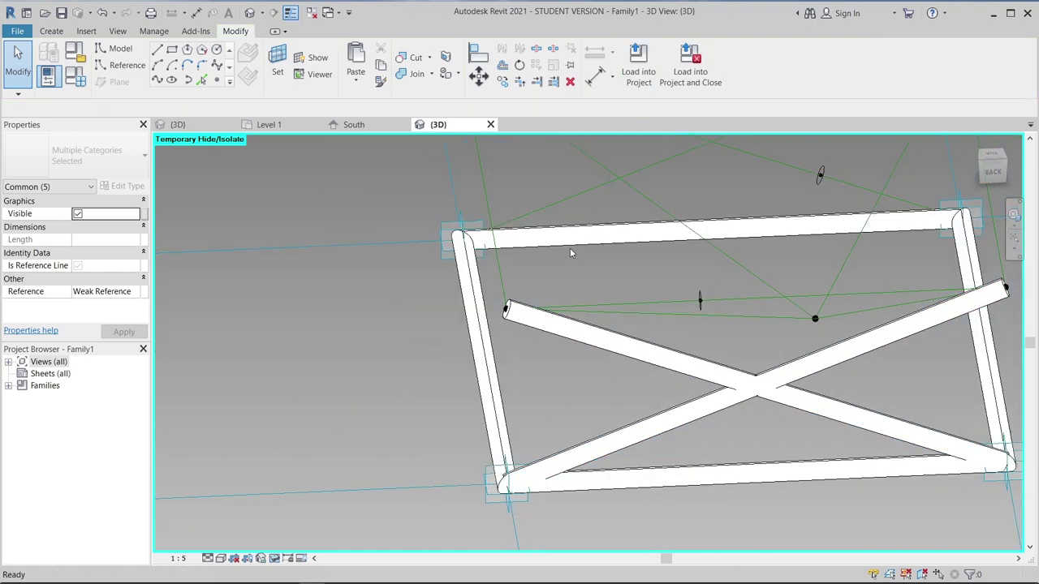
- Make a solid form from the remaining reference line and its profile
shift+middle_drag(569, 248, 521, 229)
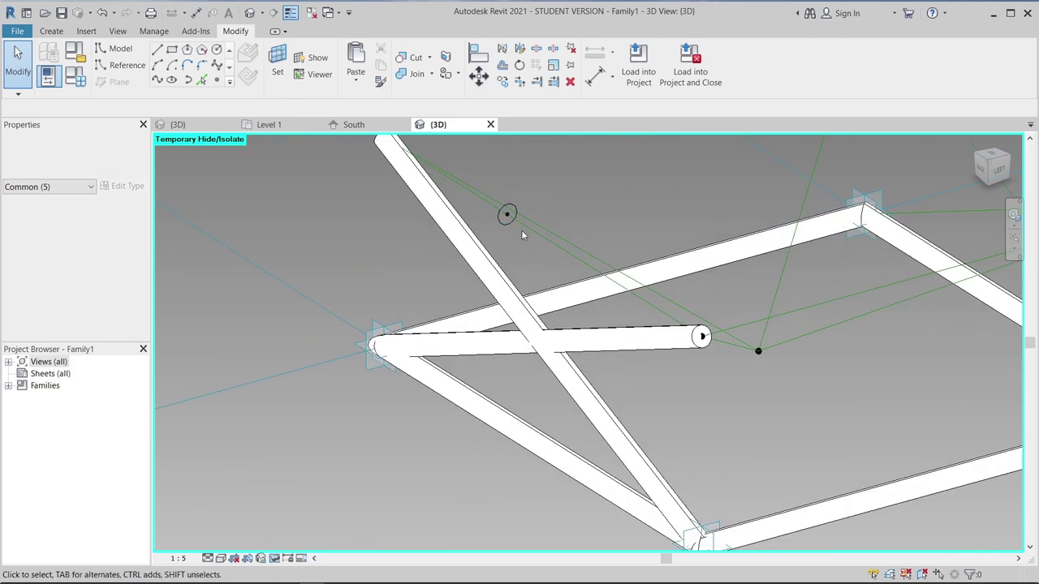
click(552, 241)
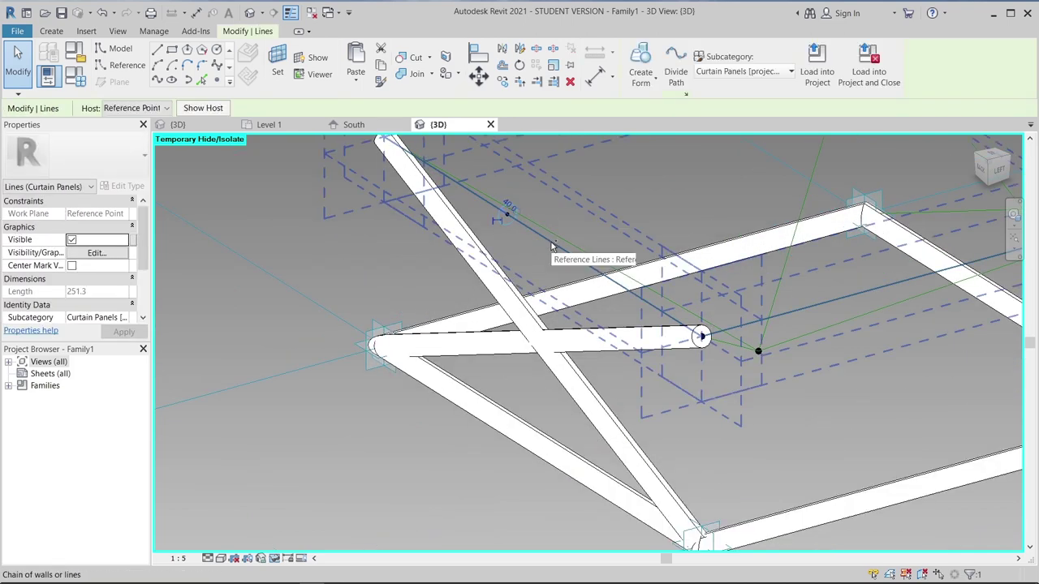
click(647, 86)
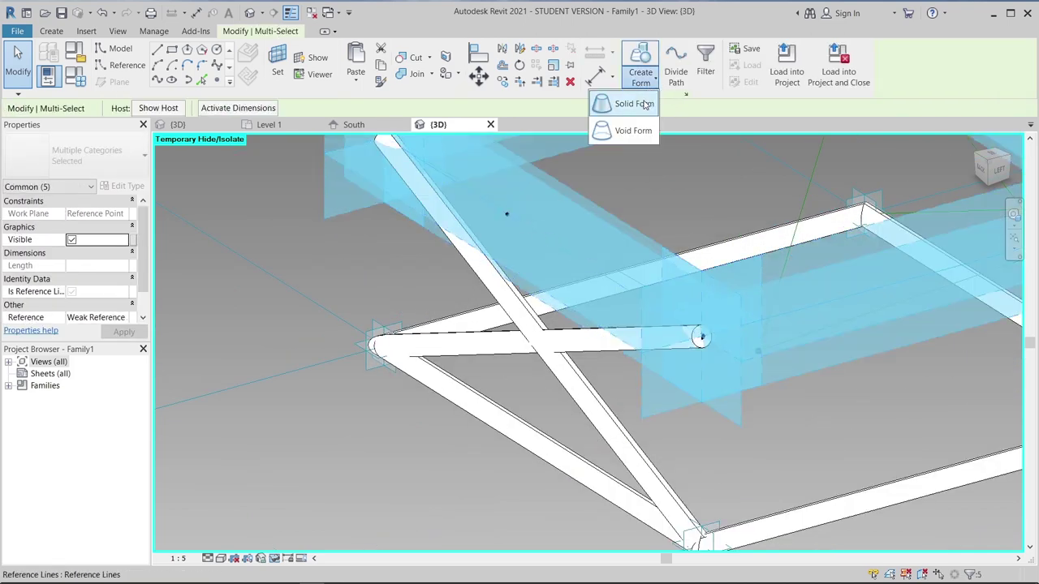
click(625, 104)
click(654, 235)
- Sweep a solid tube along the bottom rectangle's diagonal line with the circle profile
scroll(654, 235, down, 3)
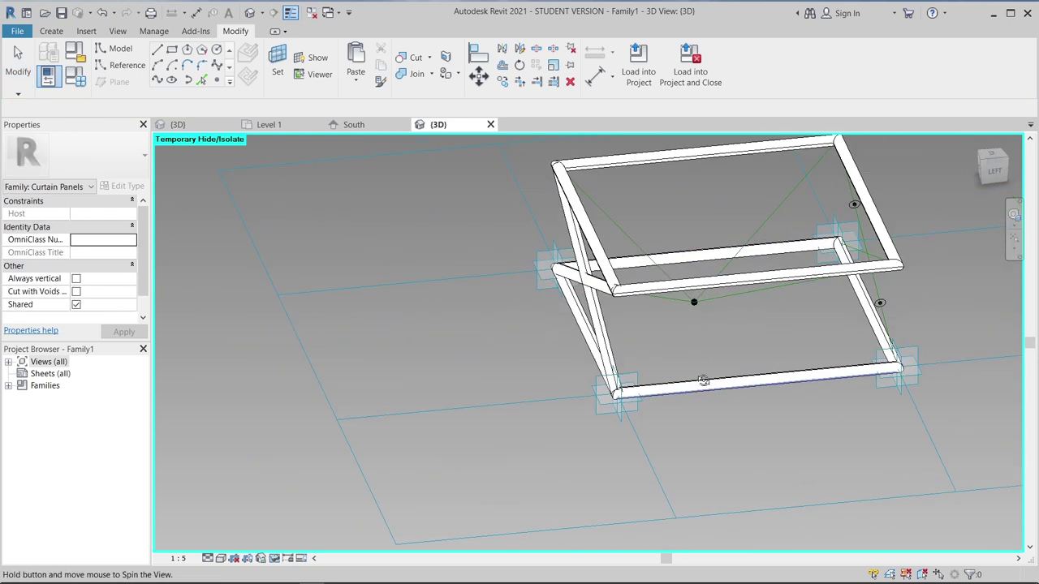
shift+middle_drag(654, 235, 790, 377)
scroll(790, 382, up, 3)
scroll(736, 406, up, 2)
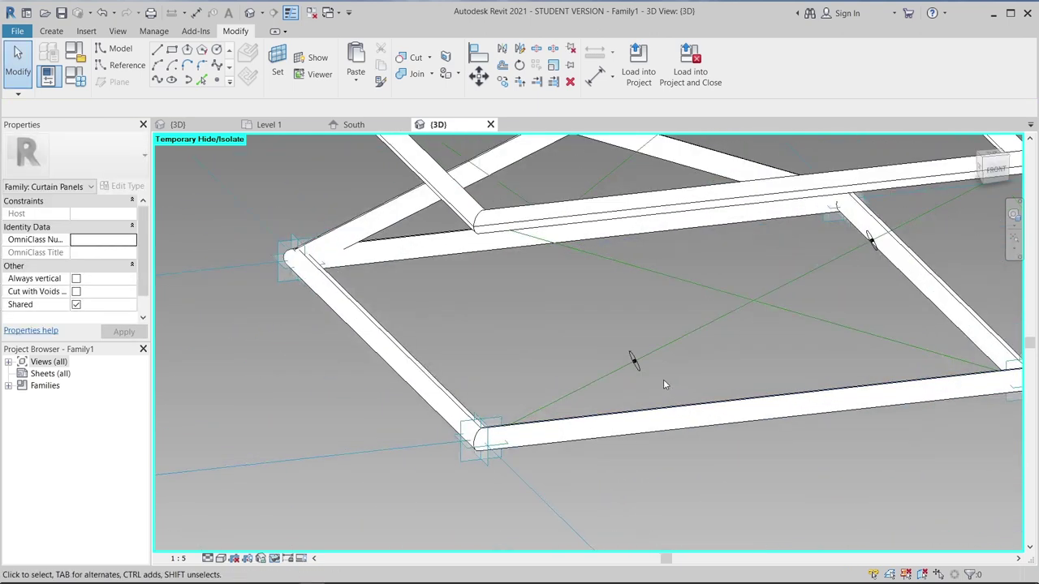
click(680, 339)
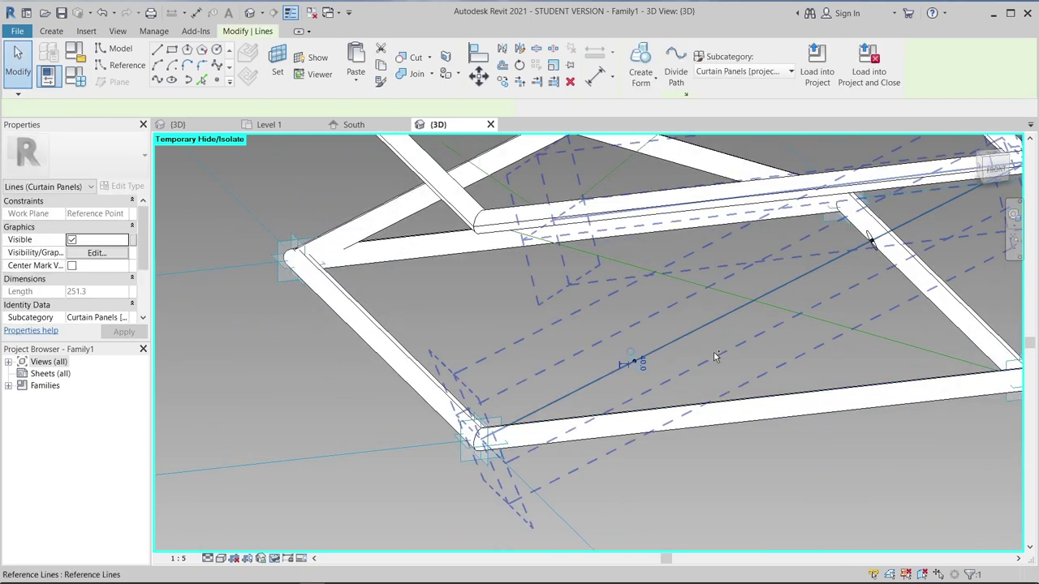
ctrl+click(715, 355)
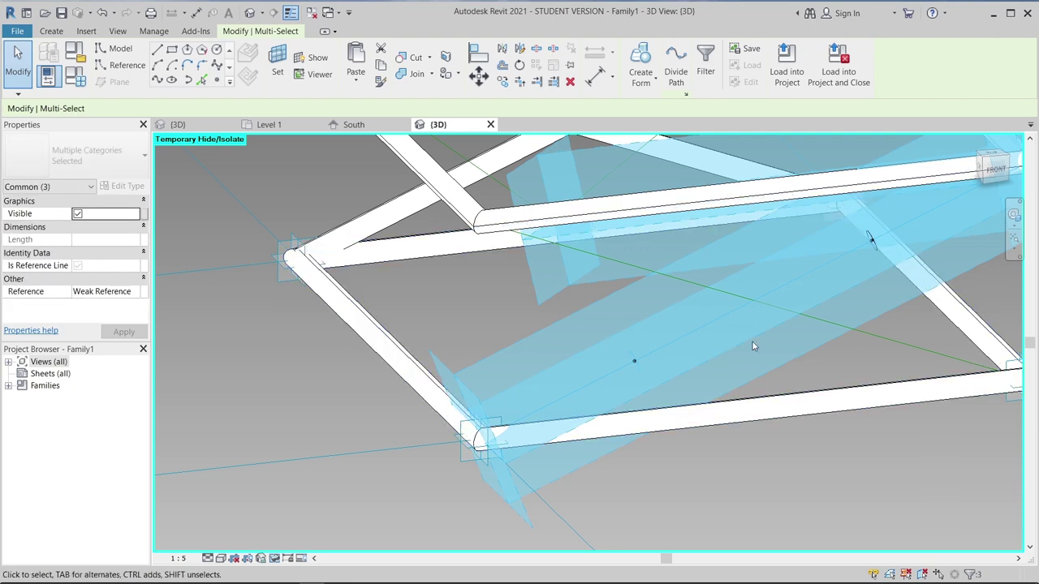
click(635, 361)
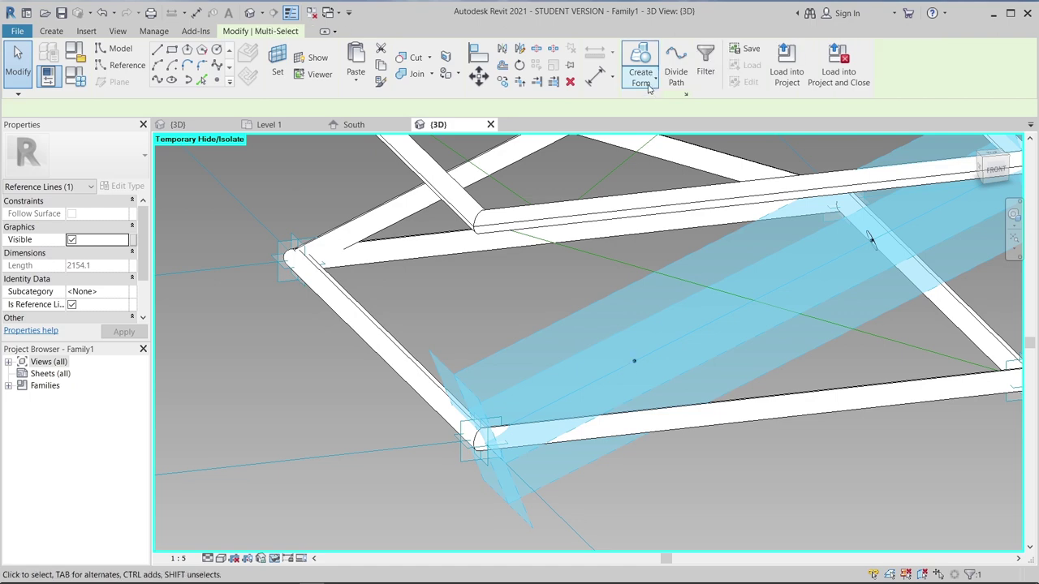
click(640, 77)
click(645, 103)
- Orbit around to inspect the new diagonal tube and select the reference-line chain
shift+middle_drag(669, 322, 727, 374)
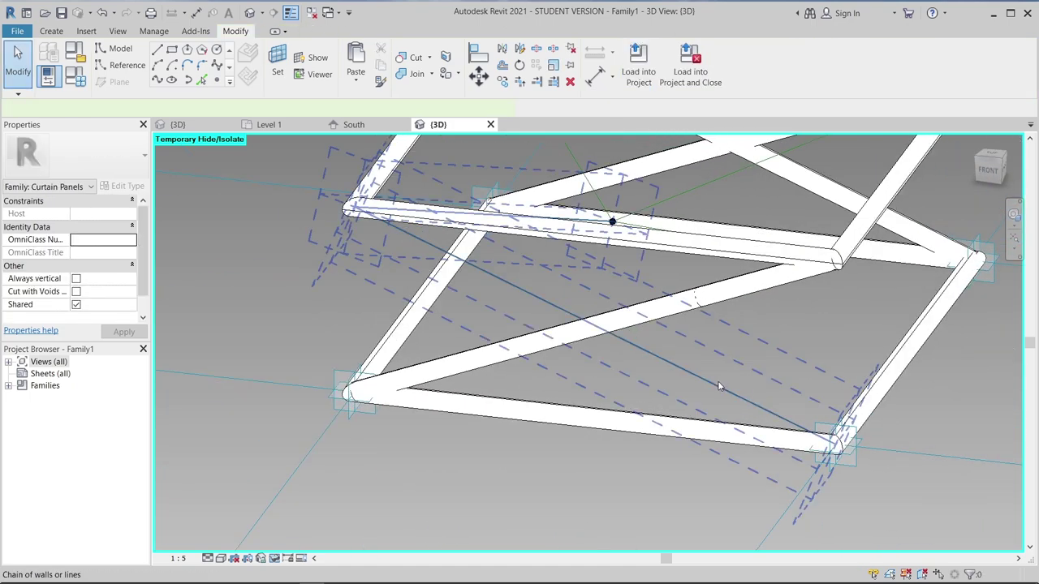
click(718, 386)
mouse_move(792, 332)
shift+middle_down()
mouse_move(715, 254)
mouse_move(751, 331)
shift+middle_up()
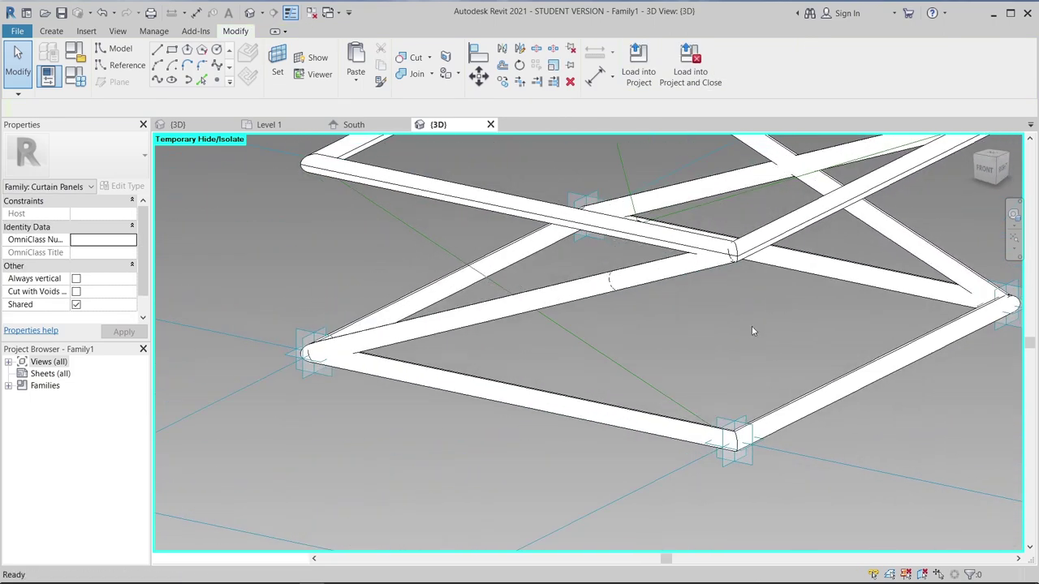
scroll(751, 329, up, 2)
scroll(607, 278, up, 2)
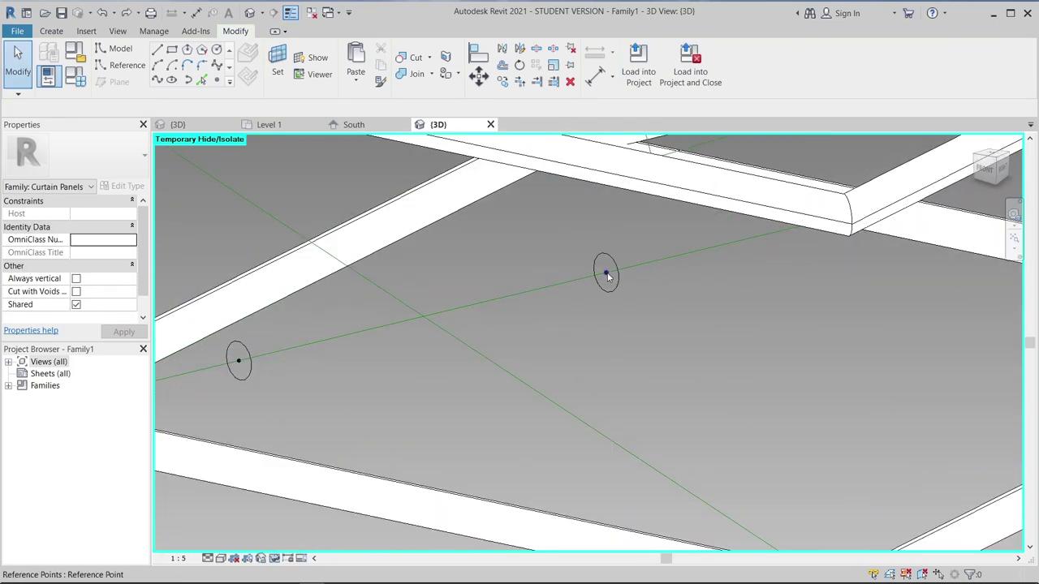
- Re-host the circle profile onto the other diagonal and sweep a crossing solid tube
click(607, 275)
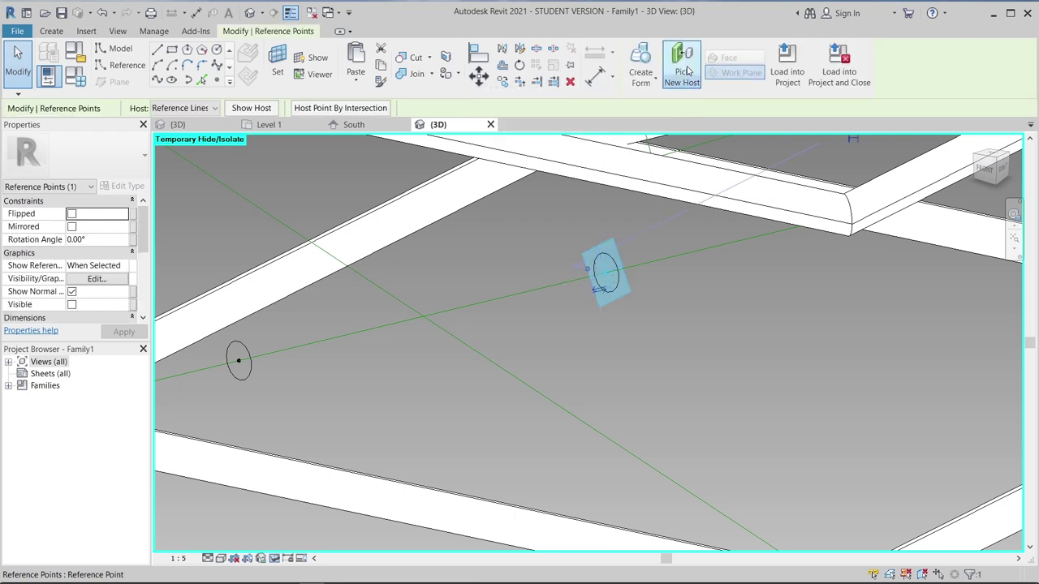
click(398, 283)
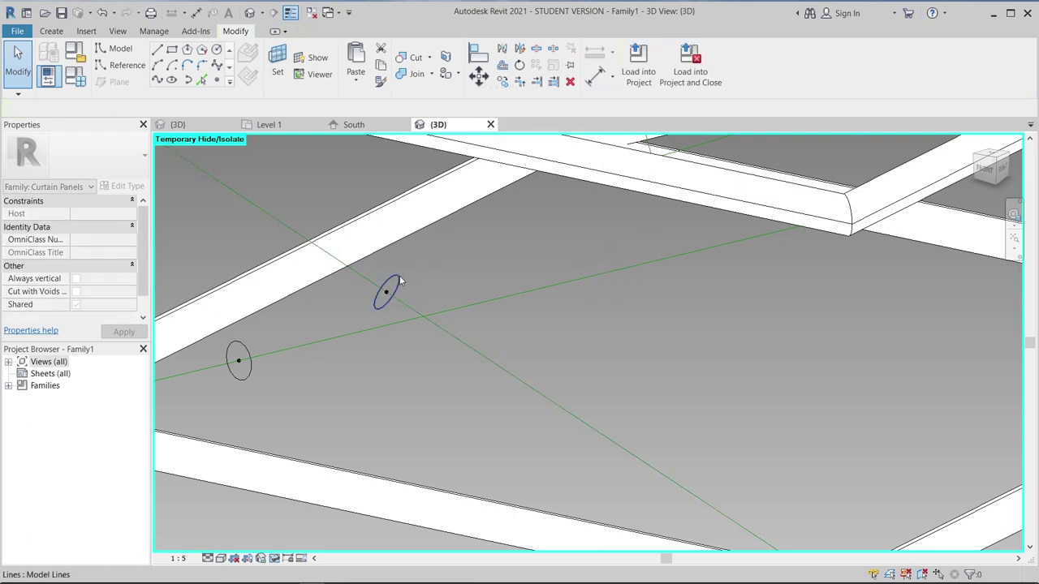
click(459, 342)
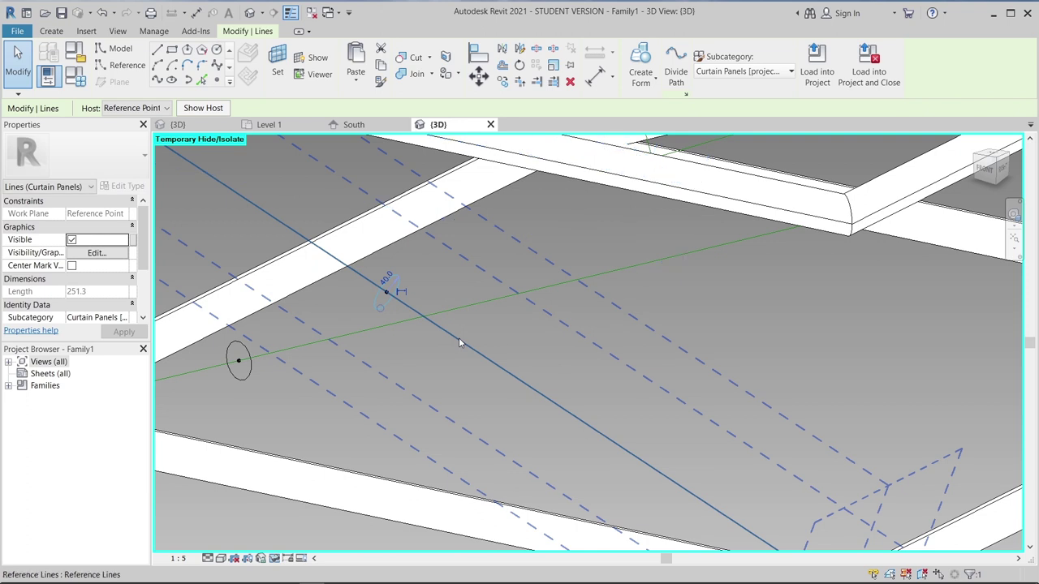
ctrl+click(387, 291)
click(640, 63)
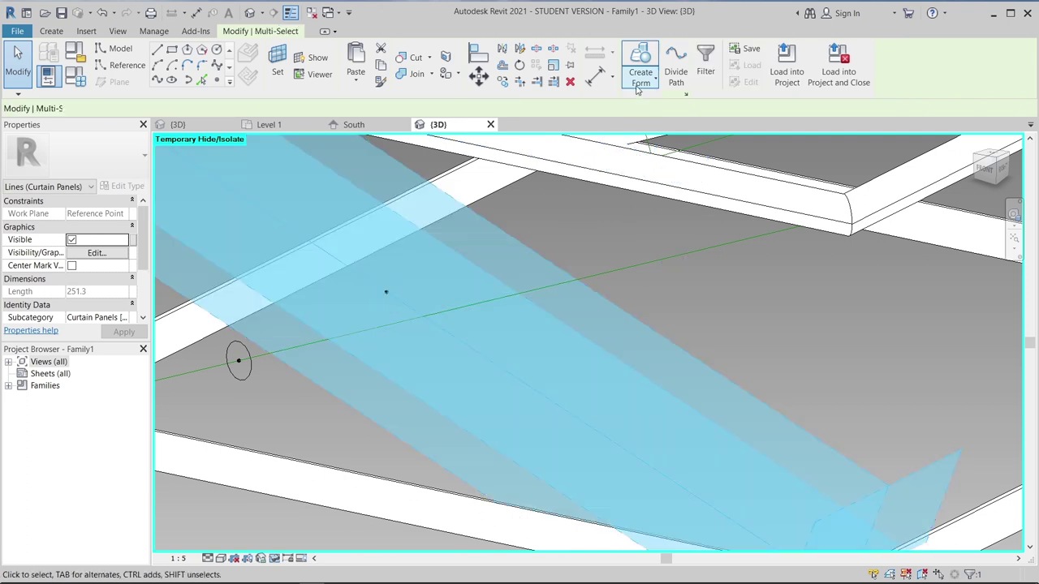
click(595, 280)
click(252, 376)
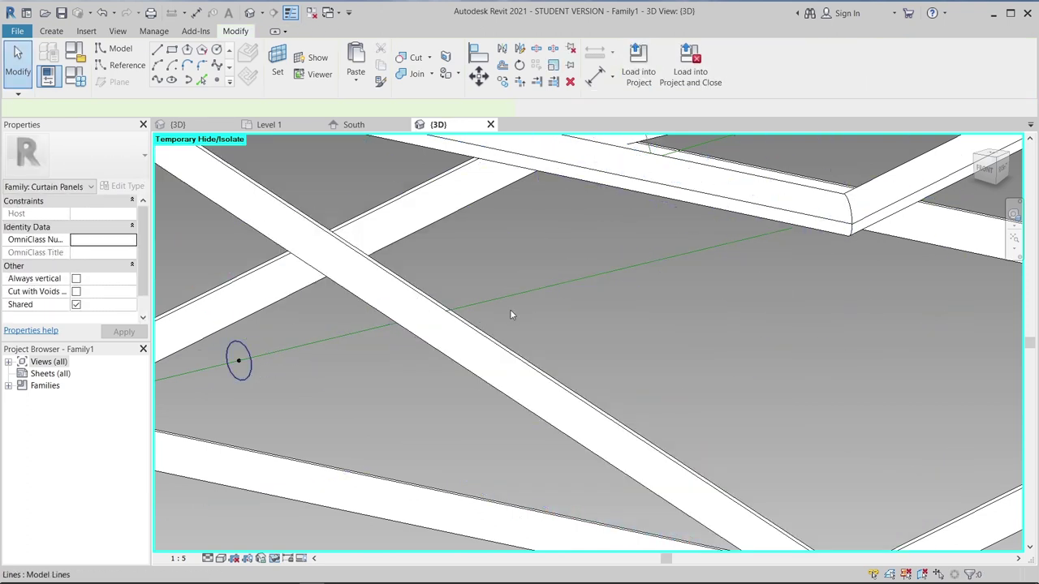
- Create solid tubes from another path line and its profile elements
click(510, 315)
ctrl+click(239, 361)
click(641, 76)
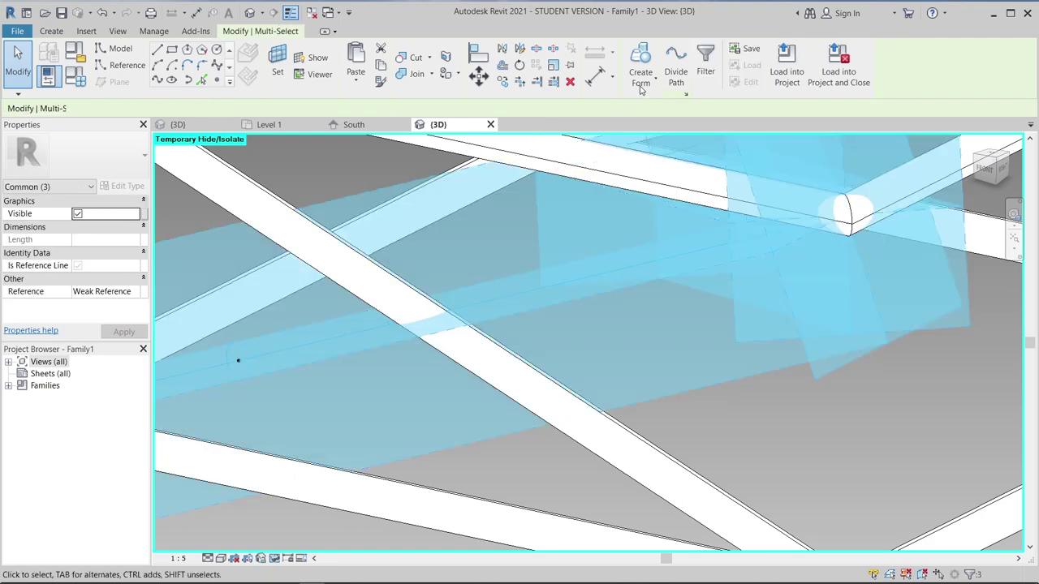
click(640, 85)
click(622, 102)
click(621, 213)
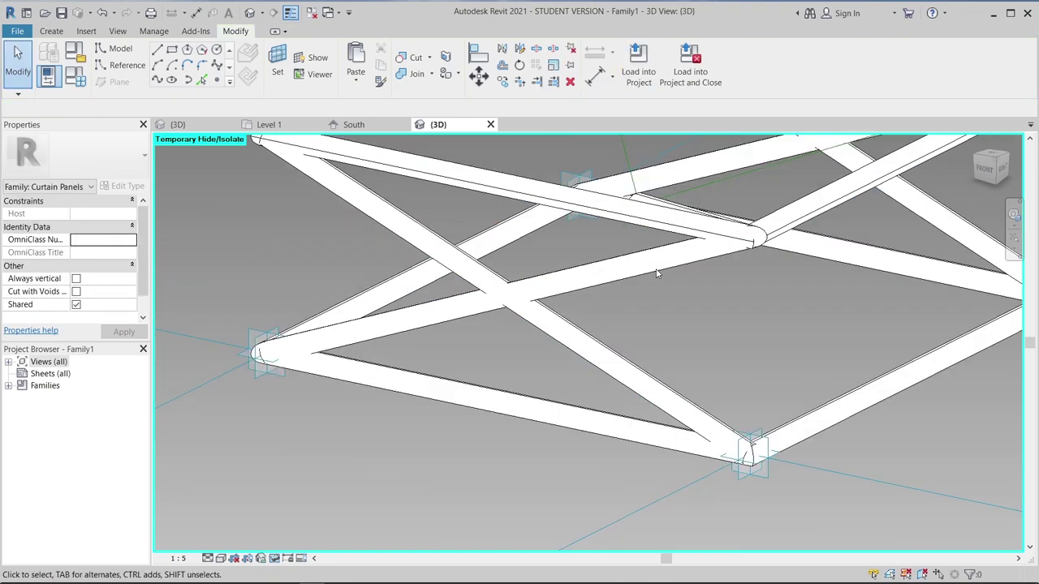
- Delete the unwanted extra diagonal member and review the bottom frame
scroll(657, 273, down, 5)
mouse_move(788, 382)
shift+middle_down()
mouse_move(670, 352)
mouse_move(598, 271)
shift+middle_up()
scroll(656, 297, up, 3)
scroll(633, 255, up, 2)
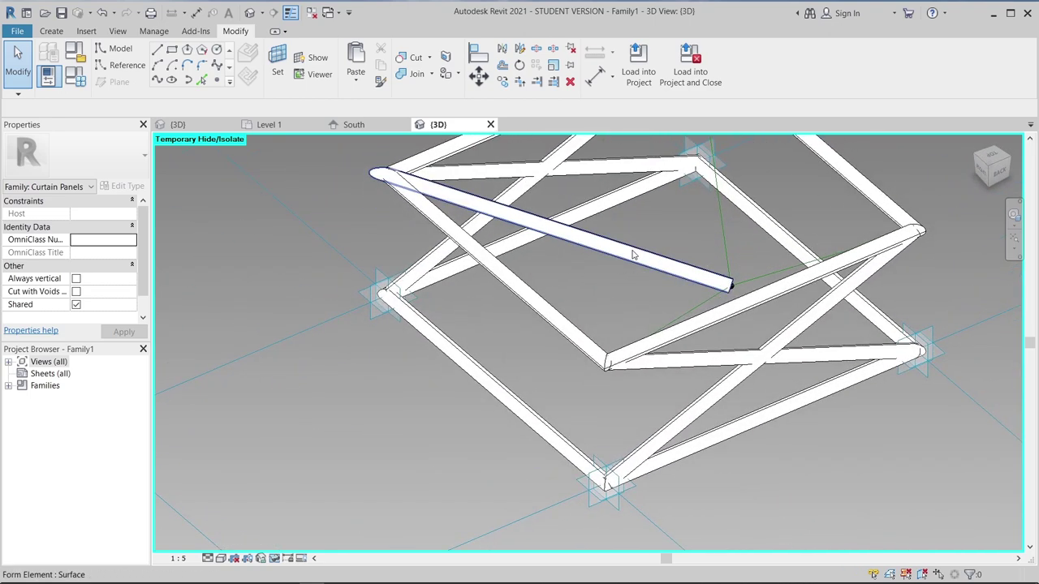
click(633, 255)
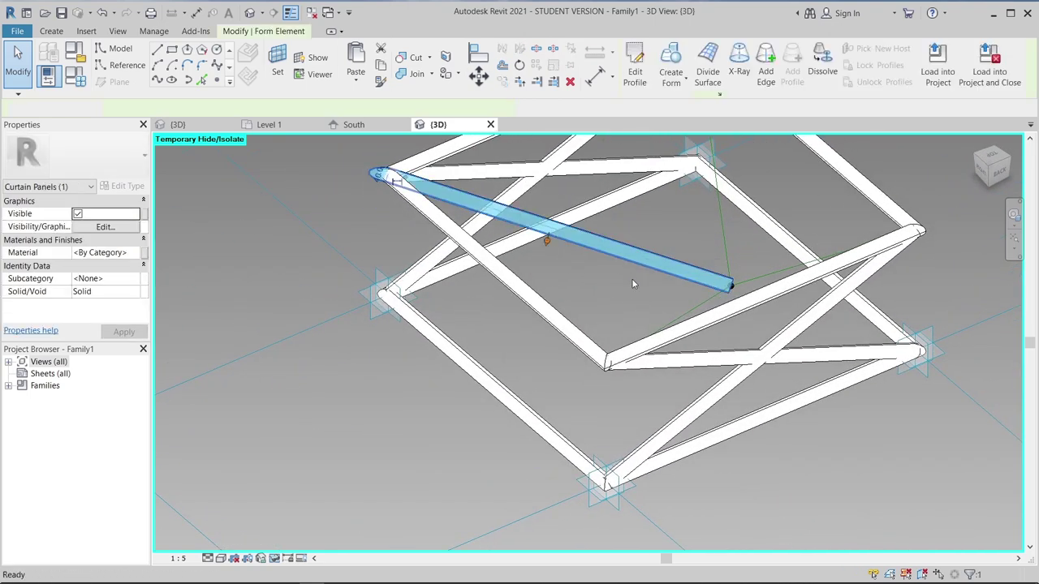
key(Delete)
shift+middle_drag(625, 279, 625, 275)
scroll(626, 275, down, 3)
mouse_move(787, 354)
shift+middle_down()
mouse_move(695, 382)
mouse_move(491, 186)
mouse_move(432, 217)
mouse_move(691, 308)
mouse_move(706, 329)
mouse_move(667, 302)
mouse_move(698, 332)
shift+middle_up()
scroll(667, 302, up, 4)
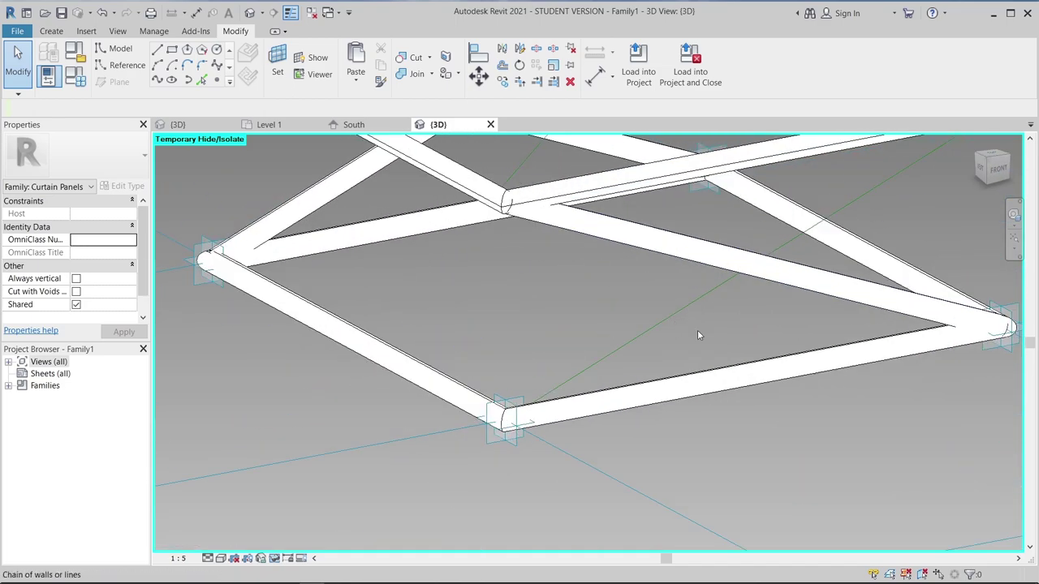
- Place a reference point on the bottom diagonal reference line and make it the work plane
click(216, 80)
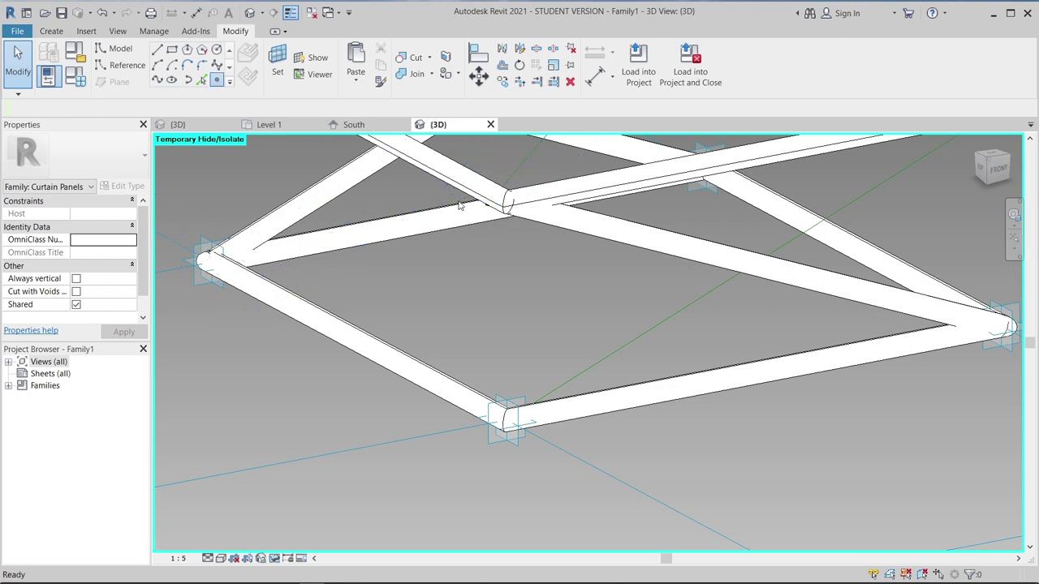
click(661, 322)
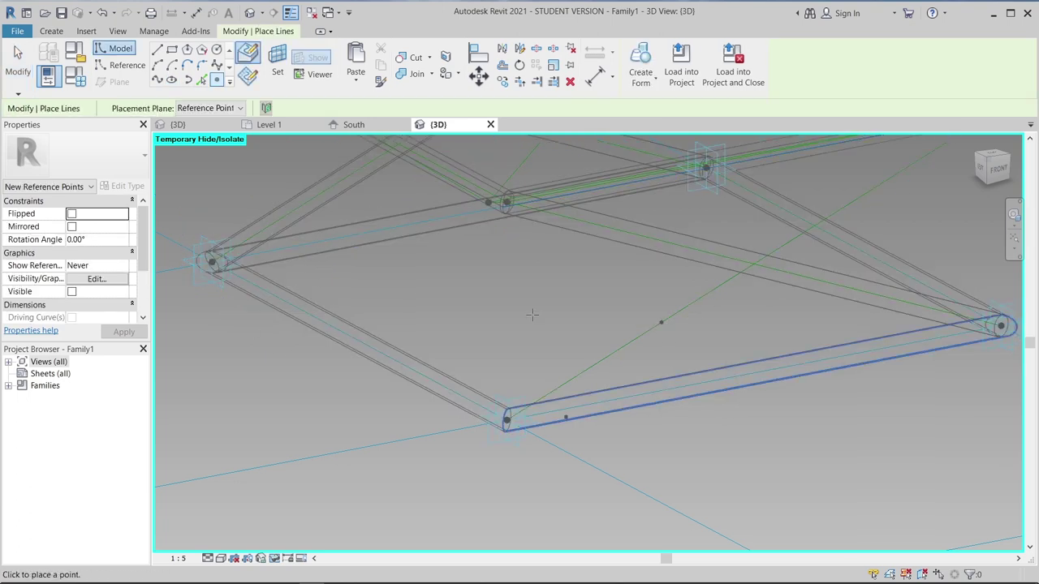
key(Escape)
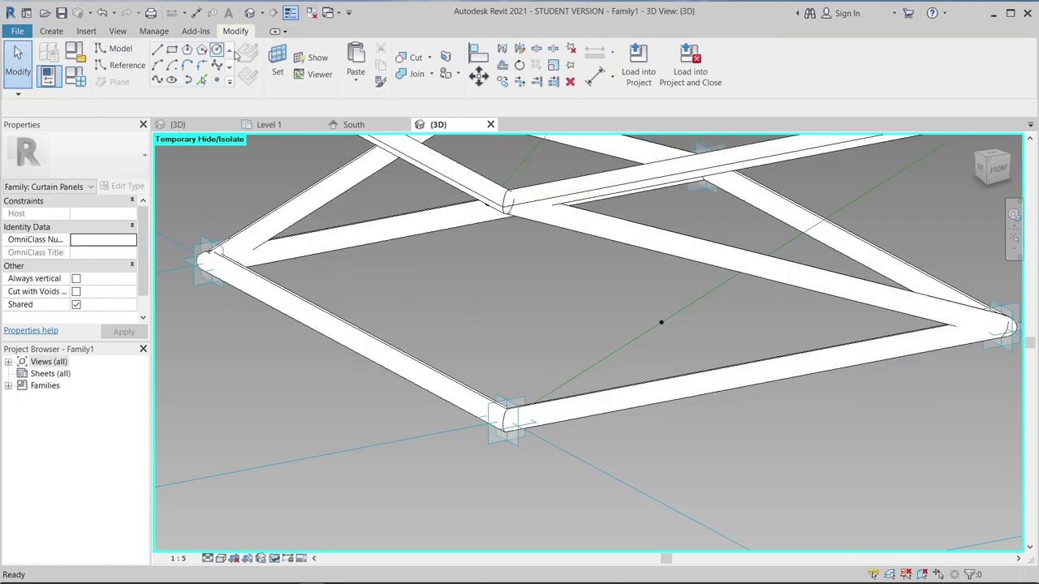
click(661, 323)
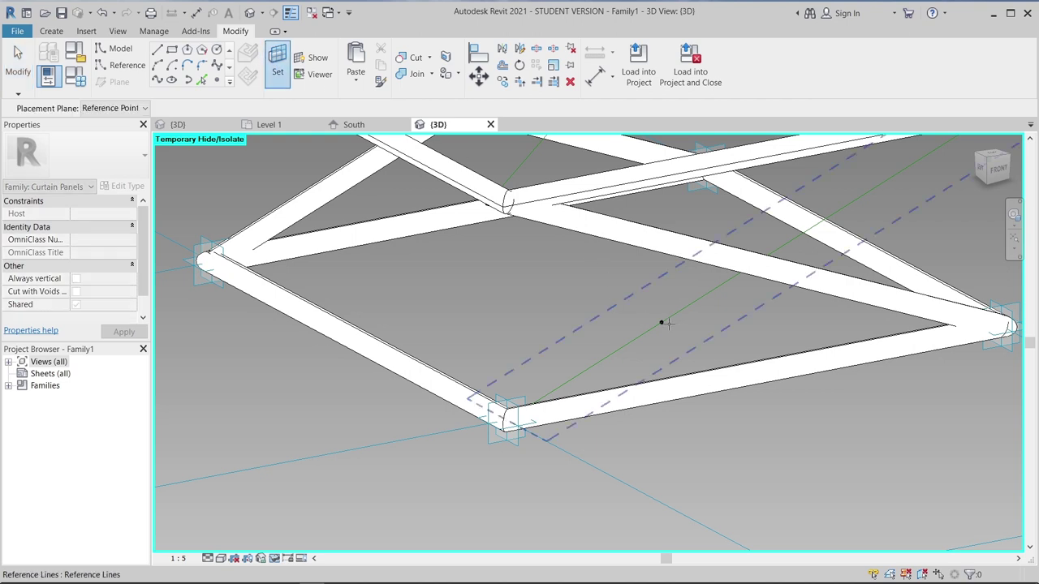
click(276, 61)
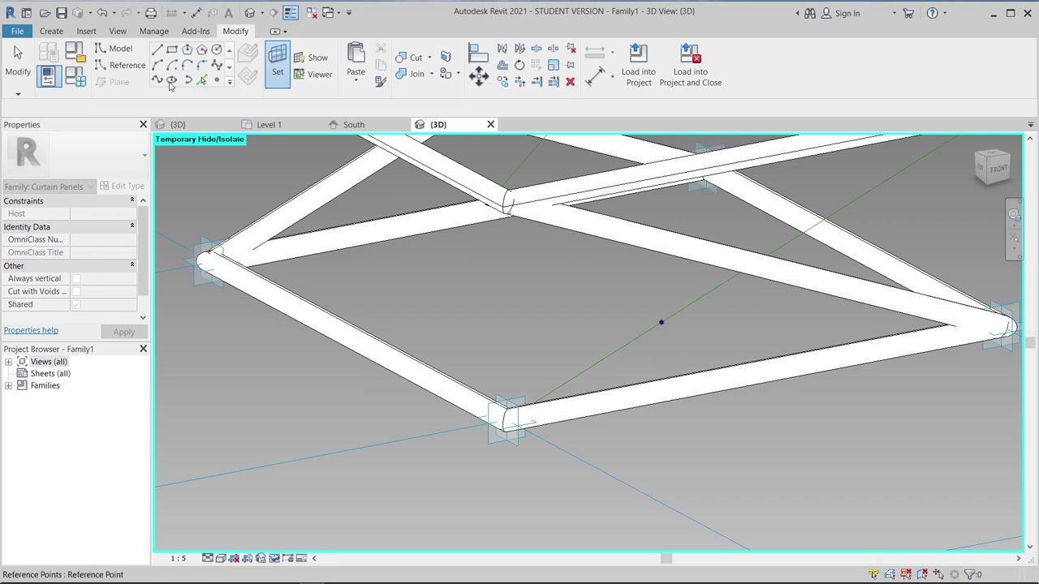
- Draw a radius-40 circle model line centred on the reference point and select it to check its size
key(l)
key(i)
scroll(660, 322, up, 3)
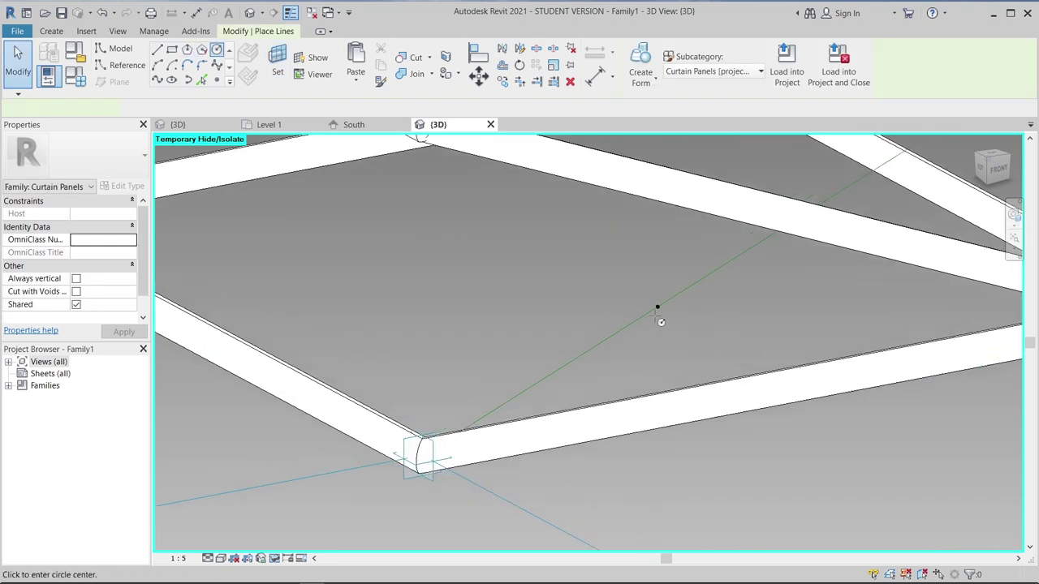
scroll(661, 308, up, 2)
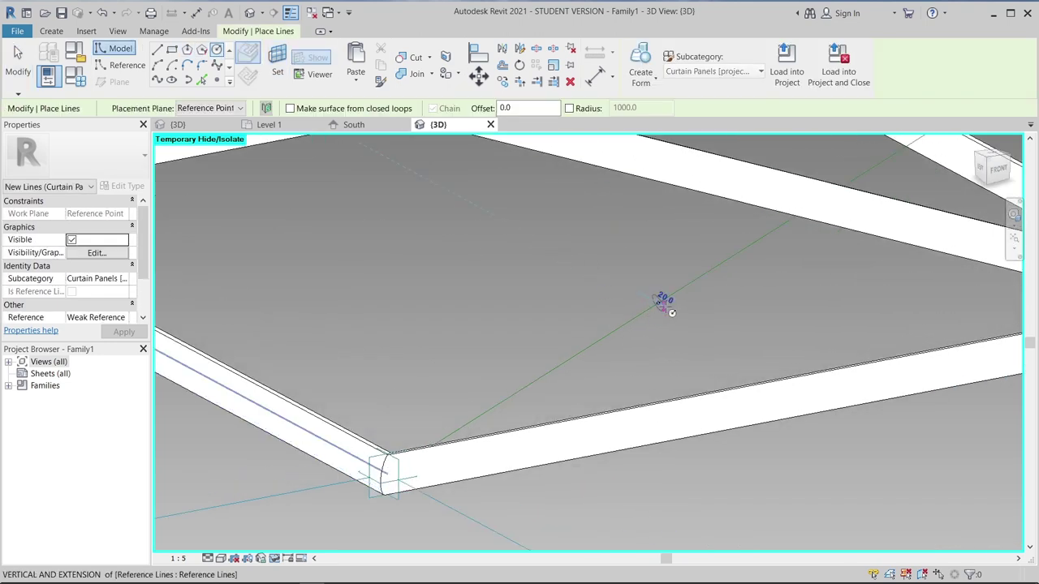
click(659, 303)
click(678, 317)
key(Escape)
key(Escape)
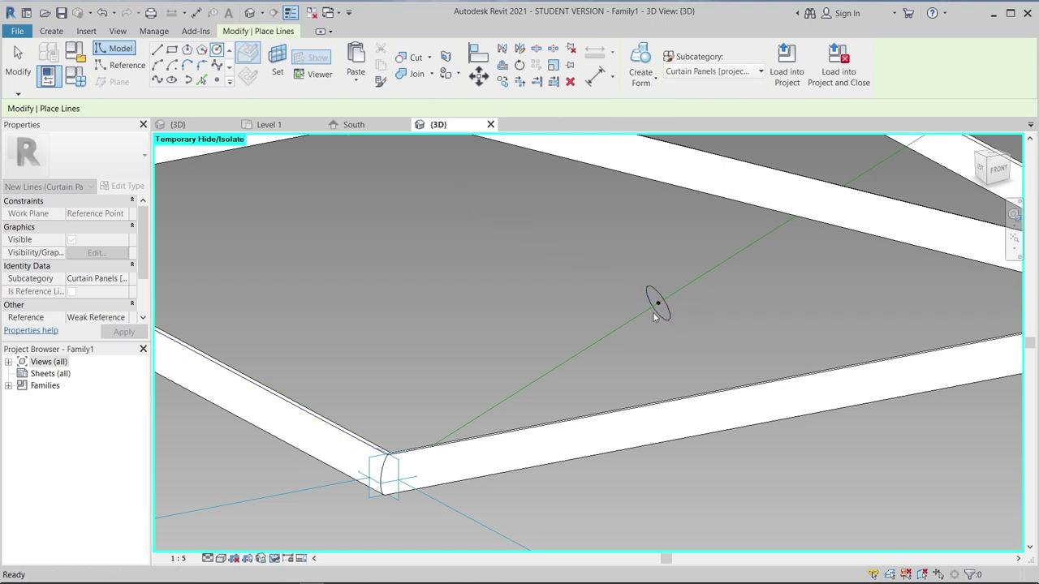
click(668, 312)
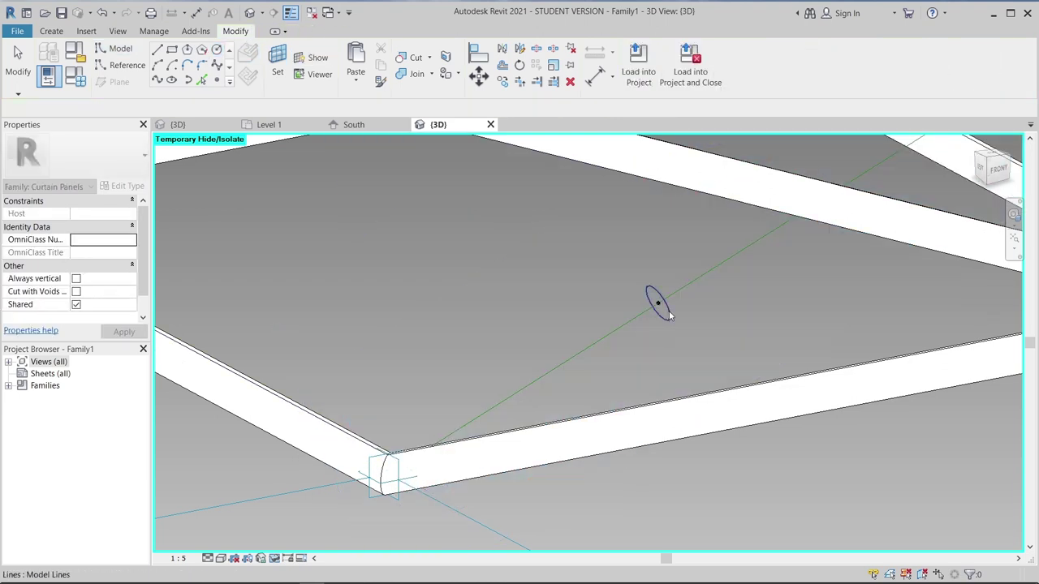
scroll(670, 313, up, 2)
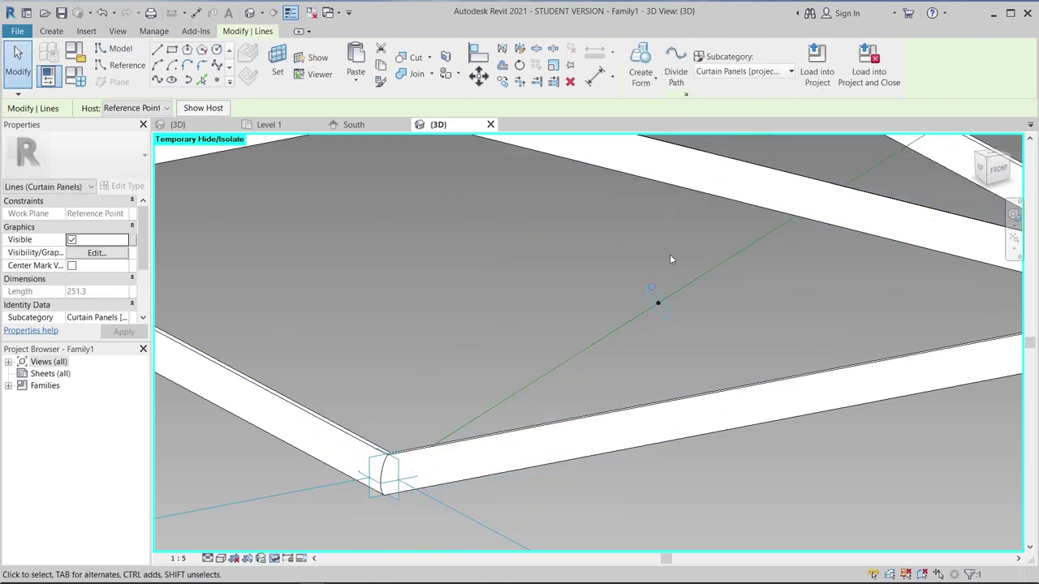
scroll(664, 288, up, 2)
click(662, 281)
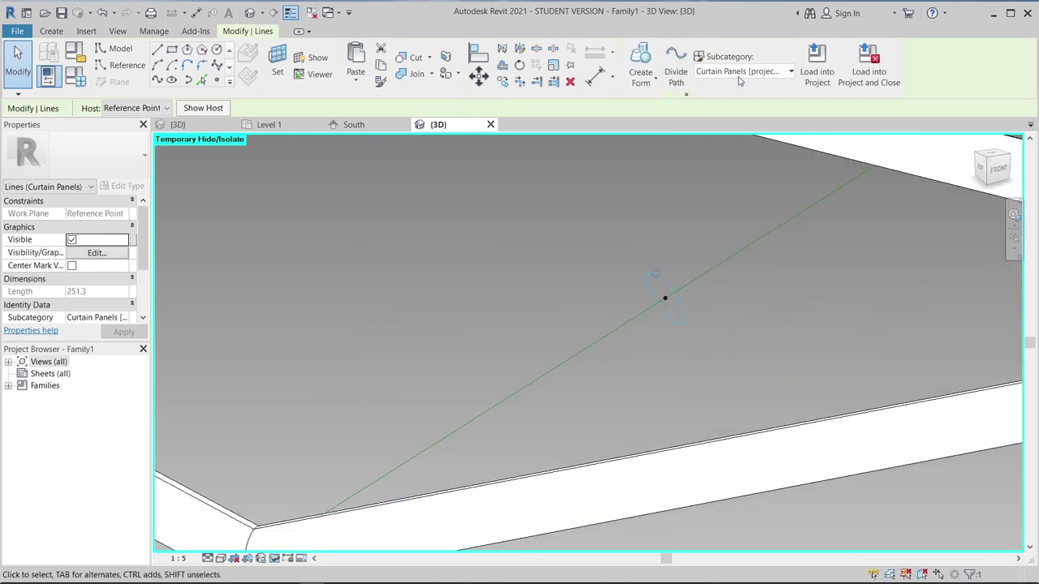
click(627, 280)
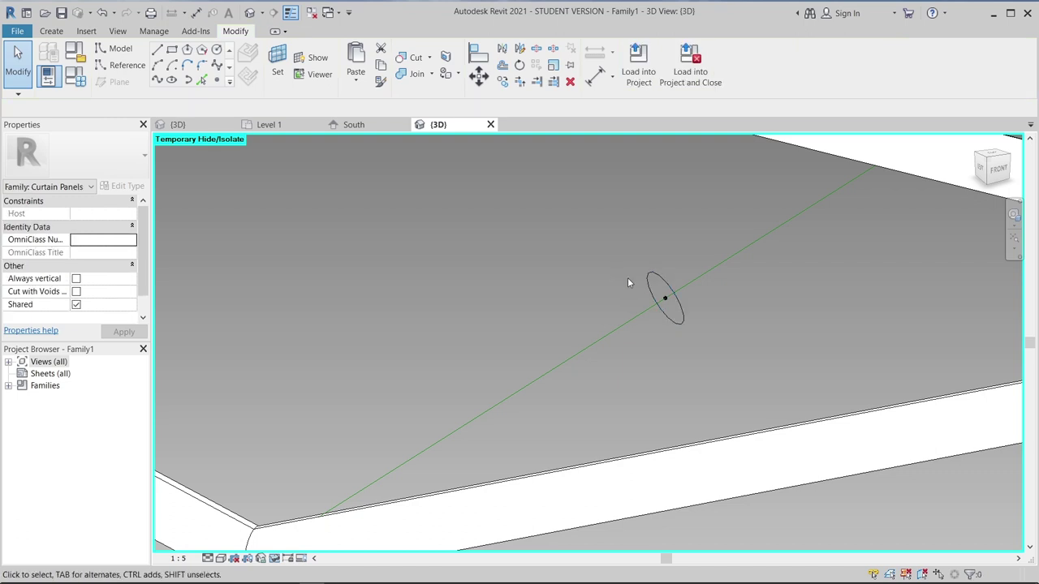
scroll(650, 300, down, 2)
click(677, 275)
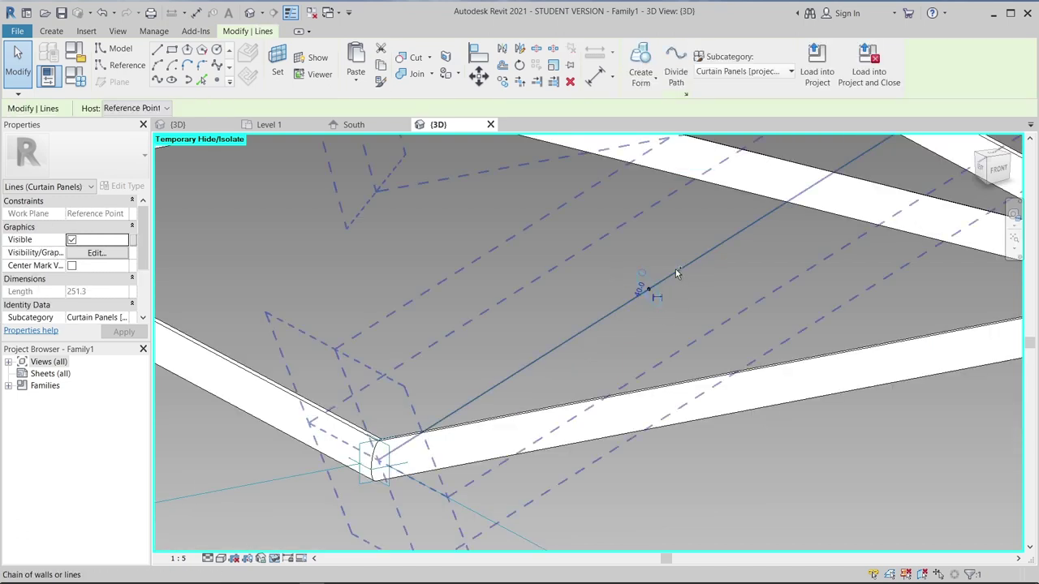
click(643, 81)
scroll(460, 216, down, 2)
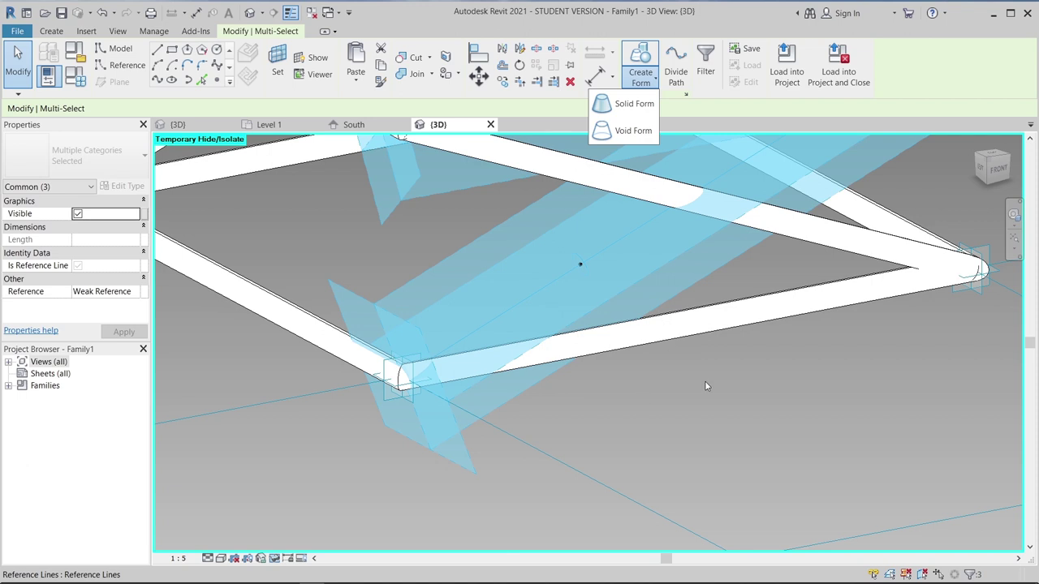
scroll(704, 387, down, 2)
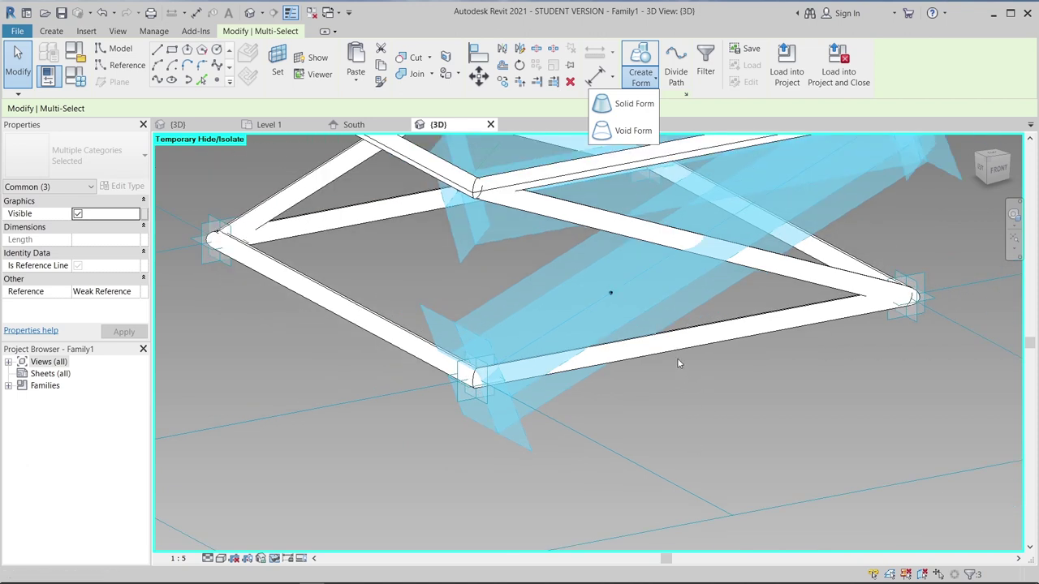
key(Escape)
key(Escape)
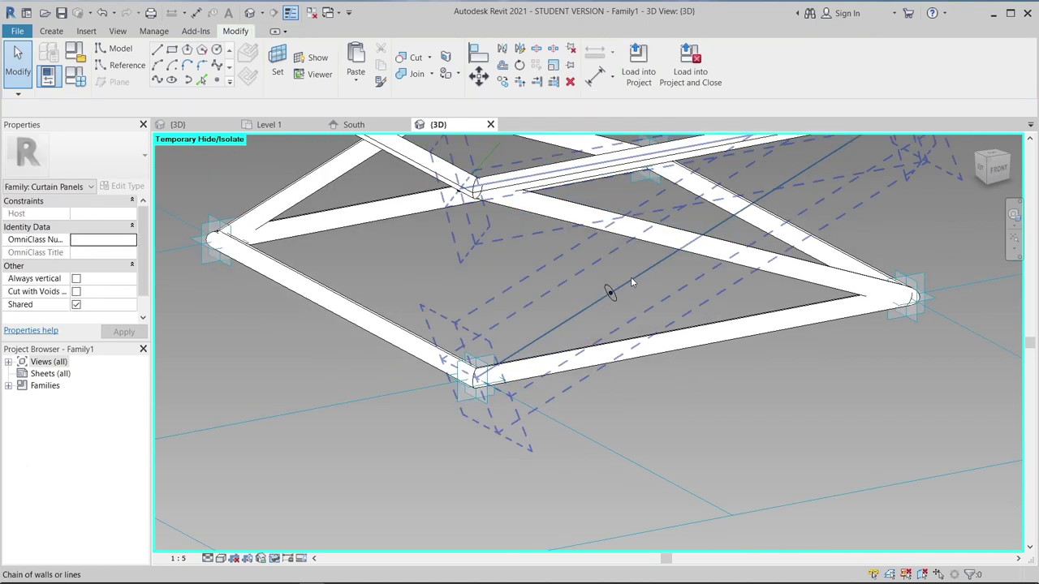
click(631, 280)
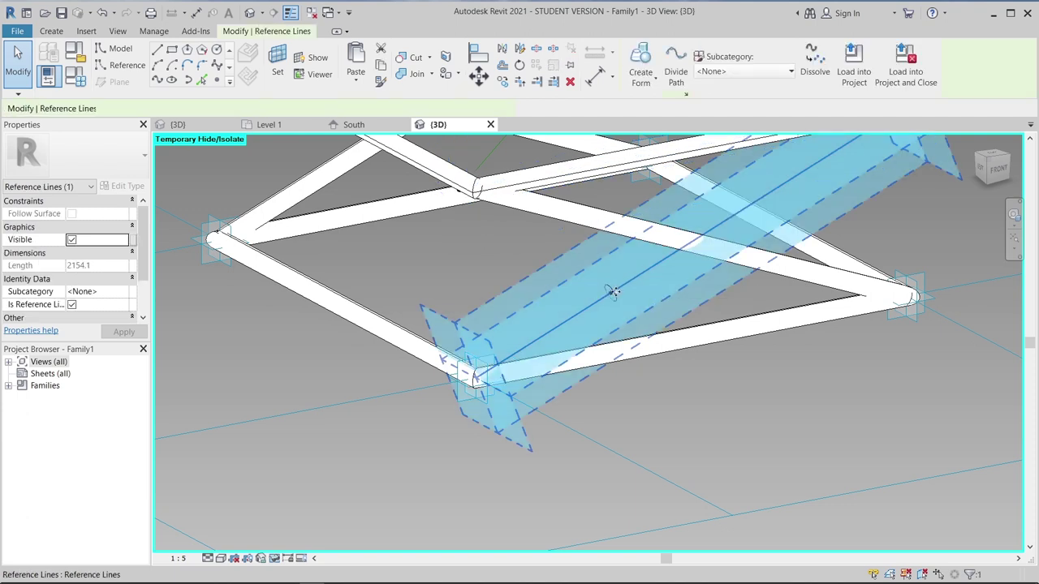
ctrl+click(610, 293)
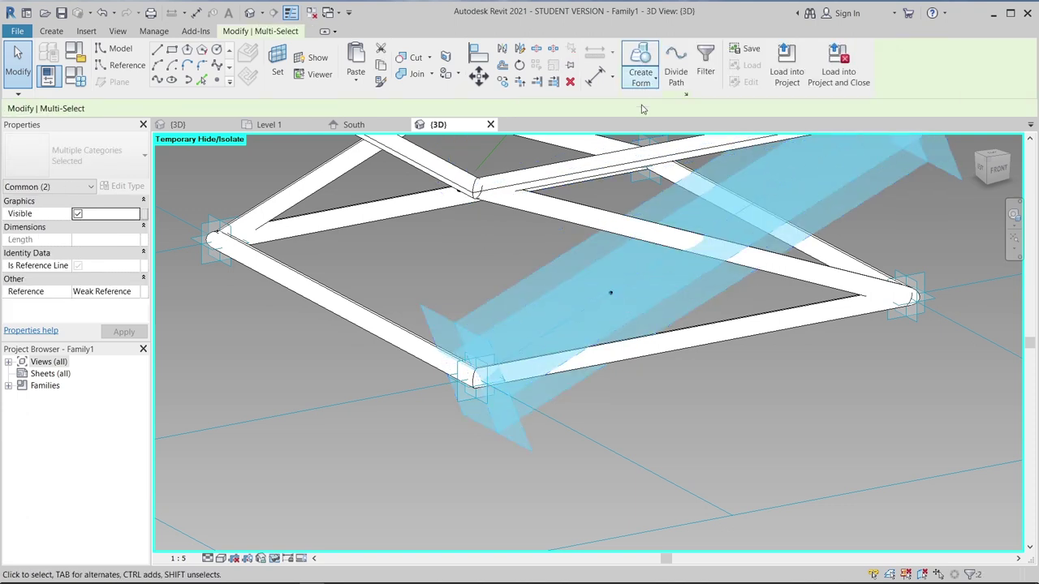
key(Escape)
scroll(712, 393, down, 5)
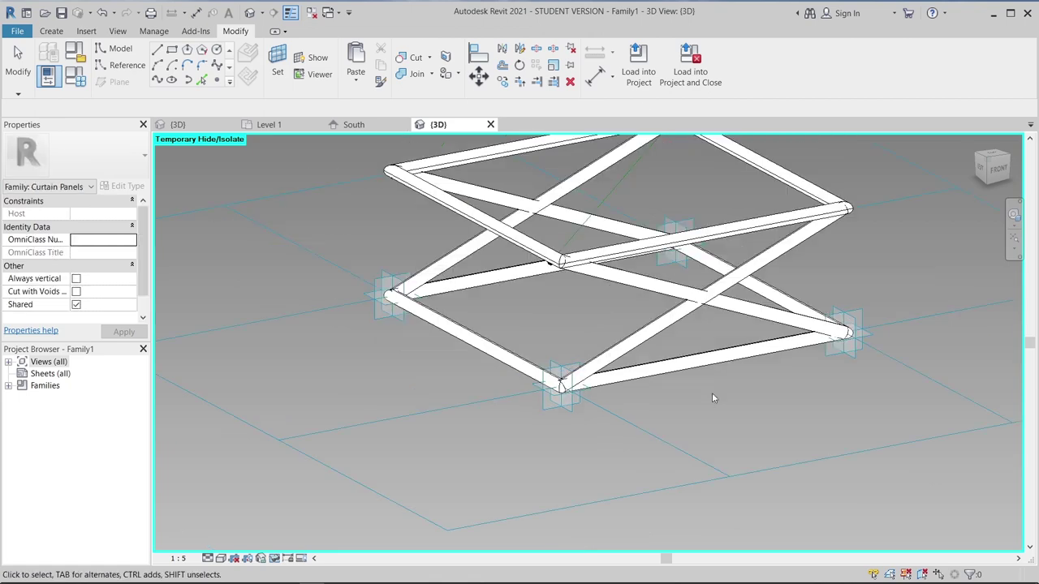
- Window-select the entire model and filter the selection to the Curtain Panels category only
mouse_move(712, 393)
shift+middle_down()
mouse_move(586, 426)
mouse_move(616, 406)
shift+middle_up()
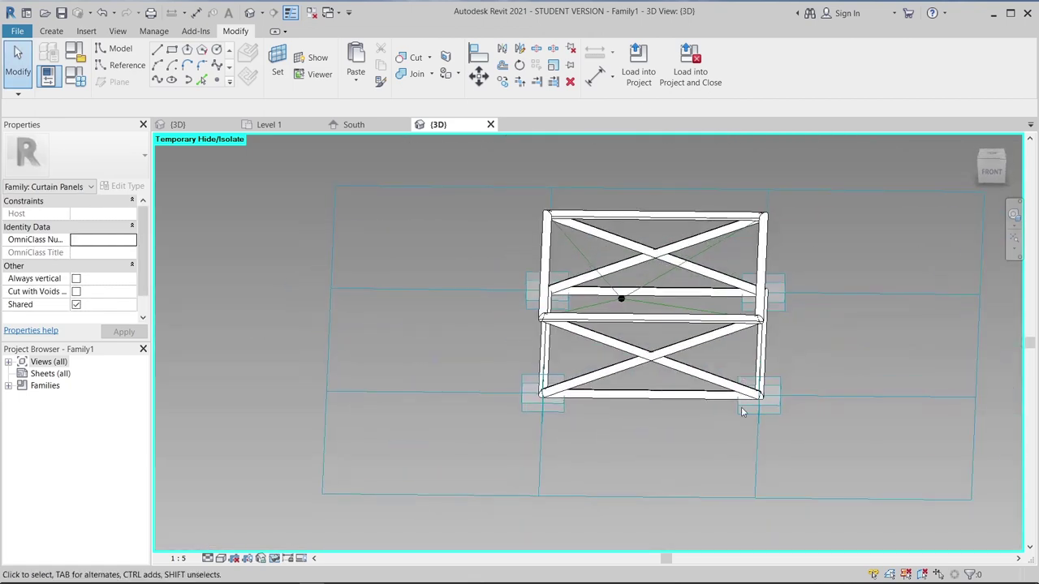
scroll(737, 418, down, 4)
mouse_move(828, 243)
mouse_down()
mouse_move(611, 507)
mouse_move(554, 496)
mouse_up()
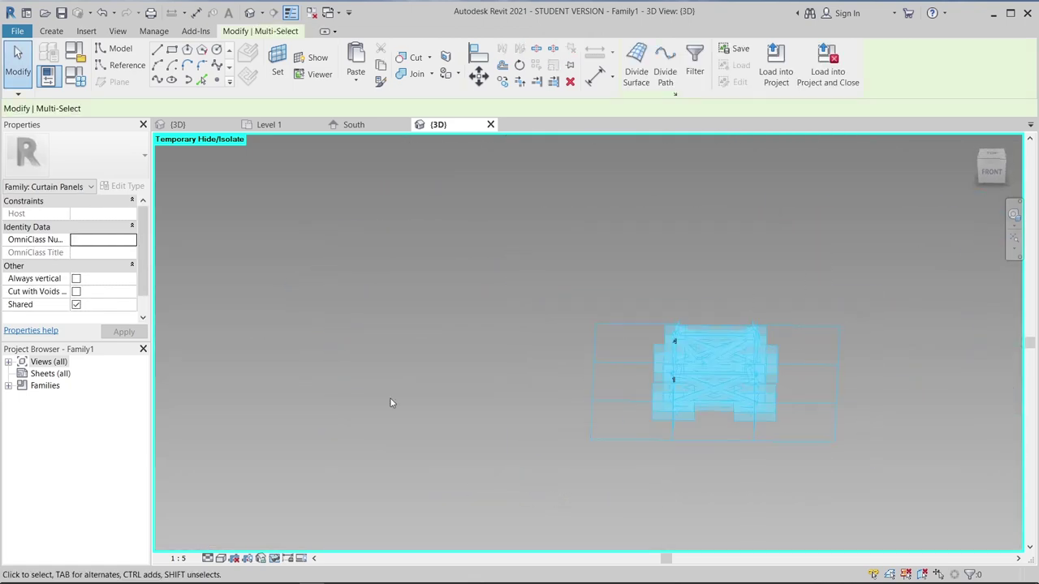
click(698, 73)
click(706, 143)
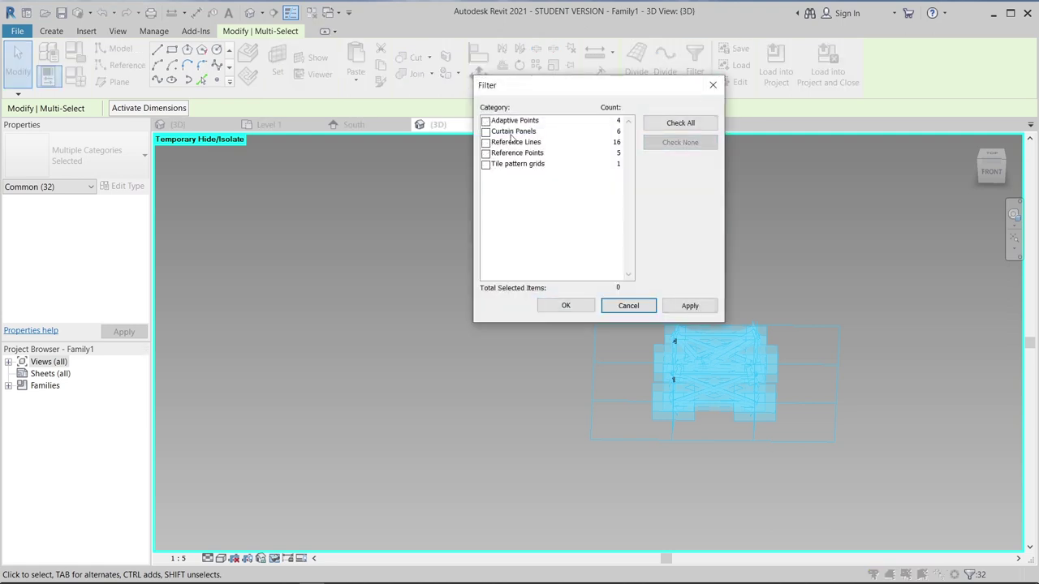
click(485, 132)
click(688, 307)
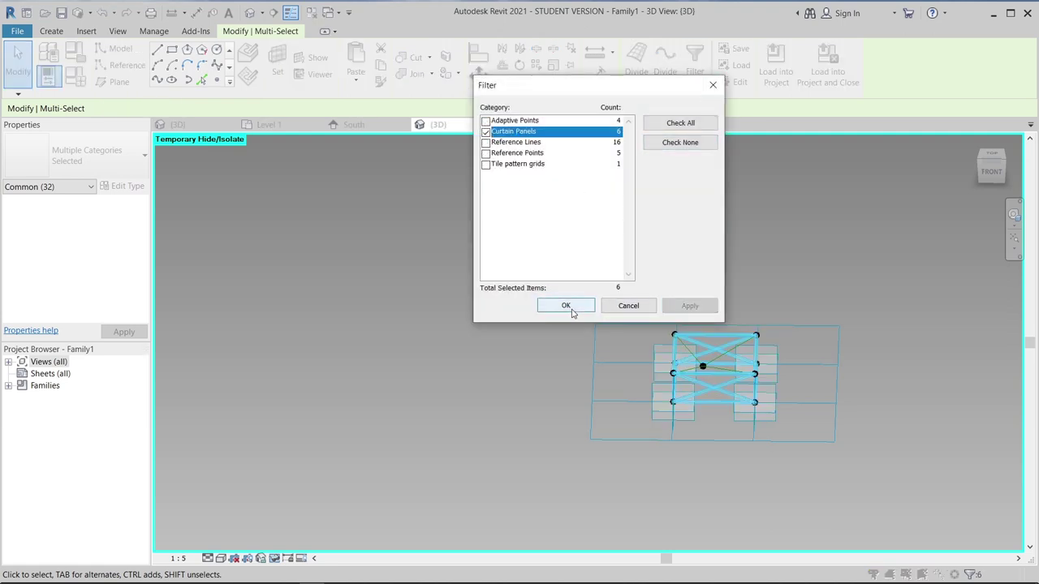
click(568, 307)
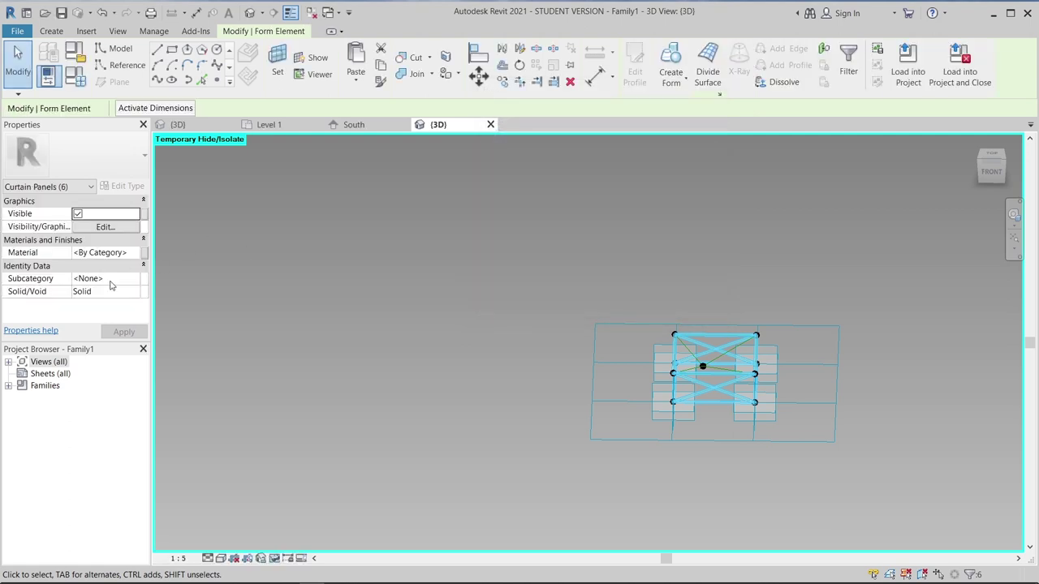
- Create a new material for the panels and rename it 'Spray paint'
click(135, 253)
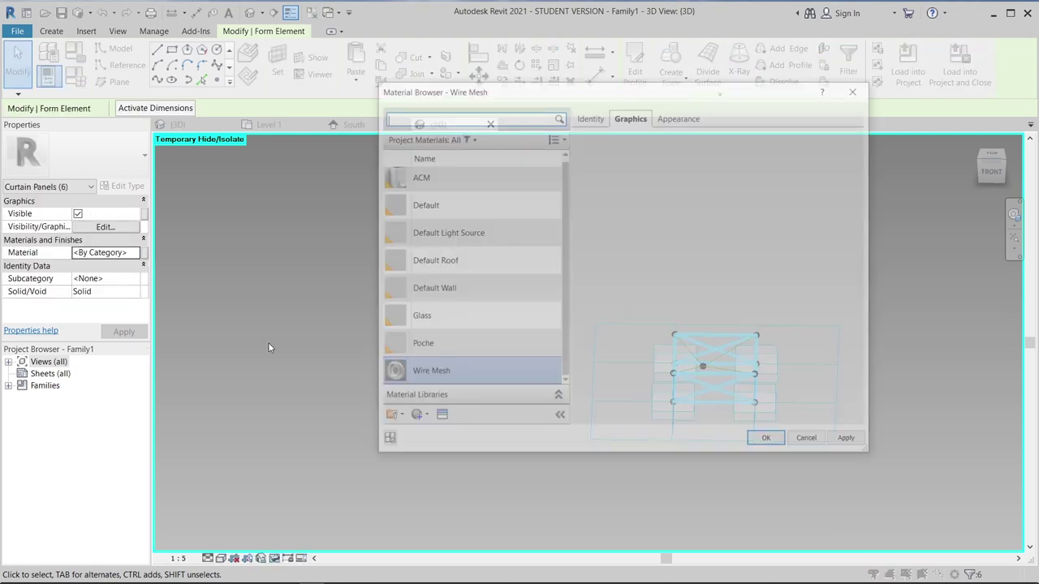
click(420, 418)
click(436, 436)
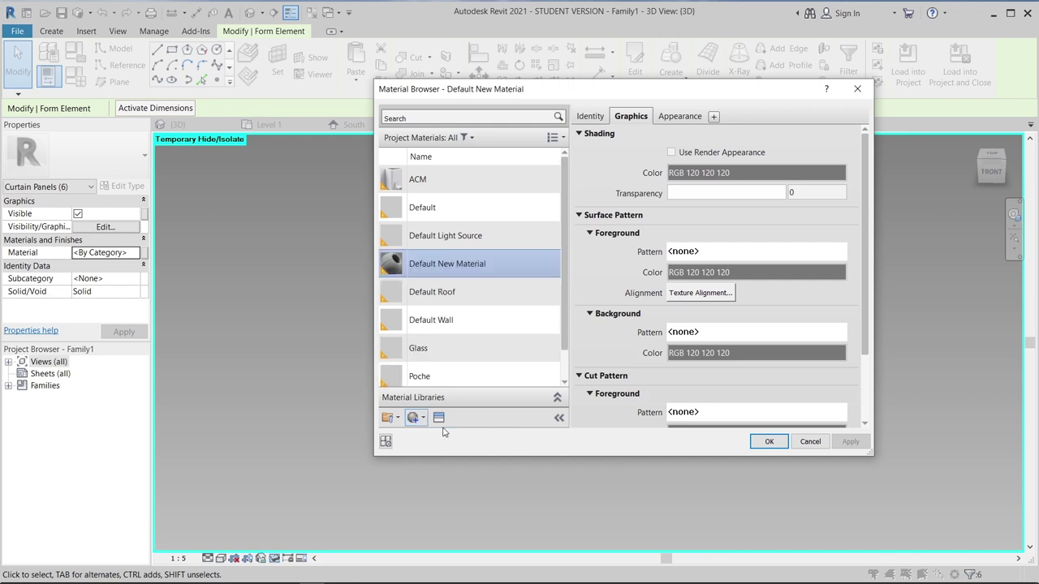
right_click(455, 271)
click(468, 306)
text(Spray paint)
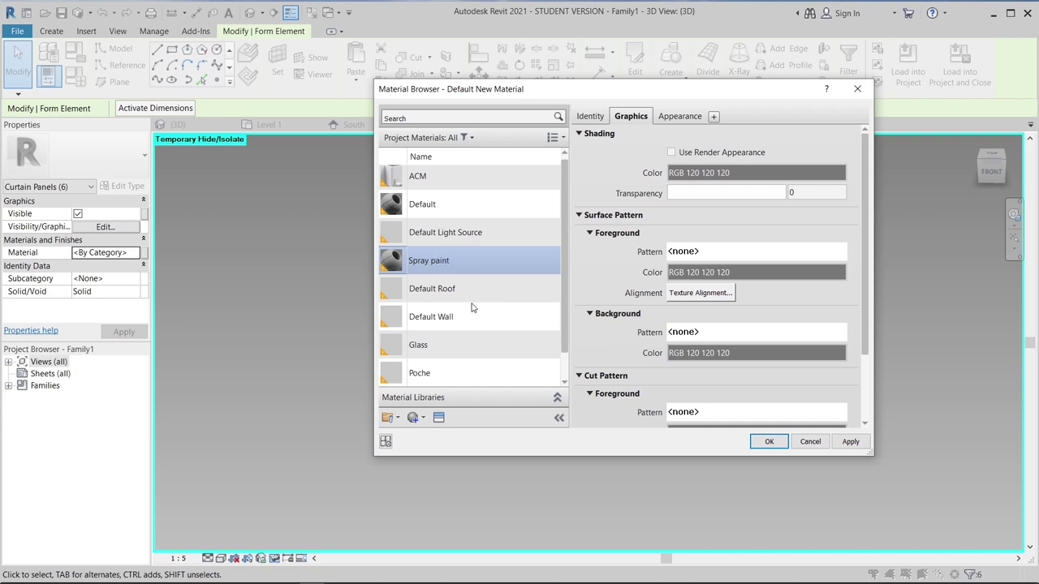
- Replace the material's appearance with Wall Paint Dark Red and confirm it
click(438, 417)
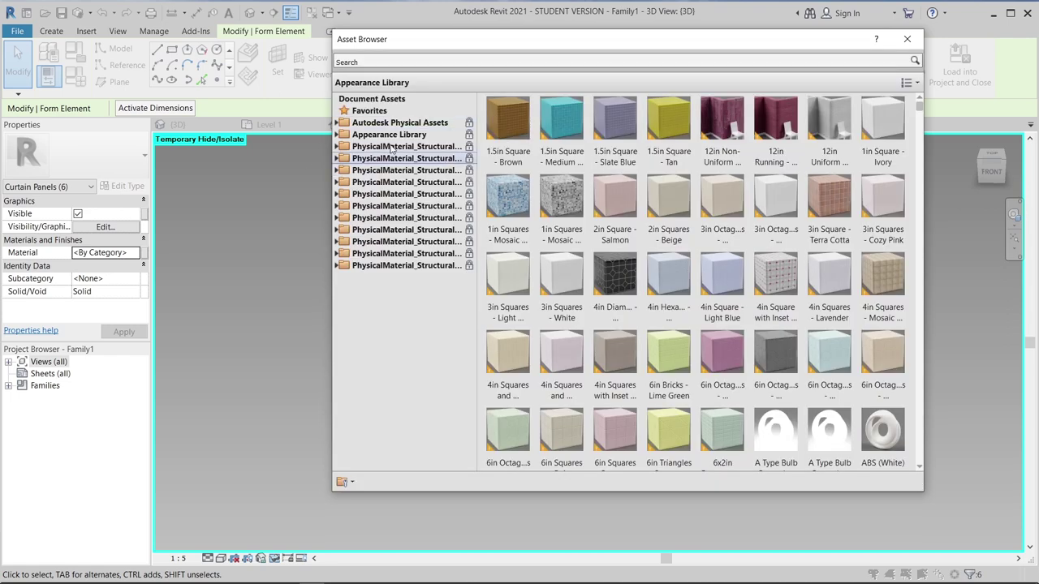
double_click(365, 136)
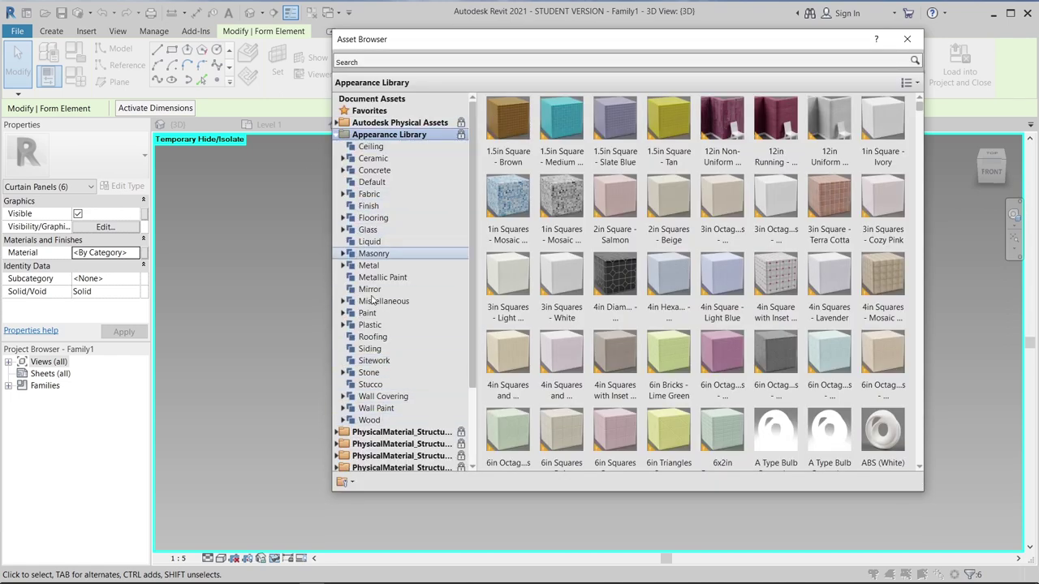
double_click(392, 408)
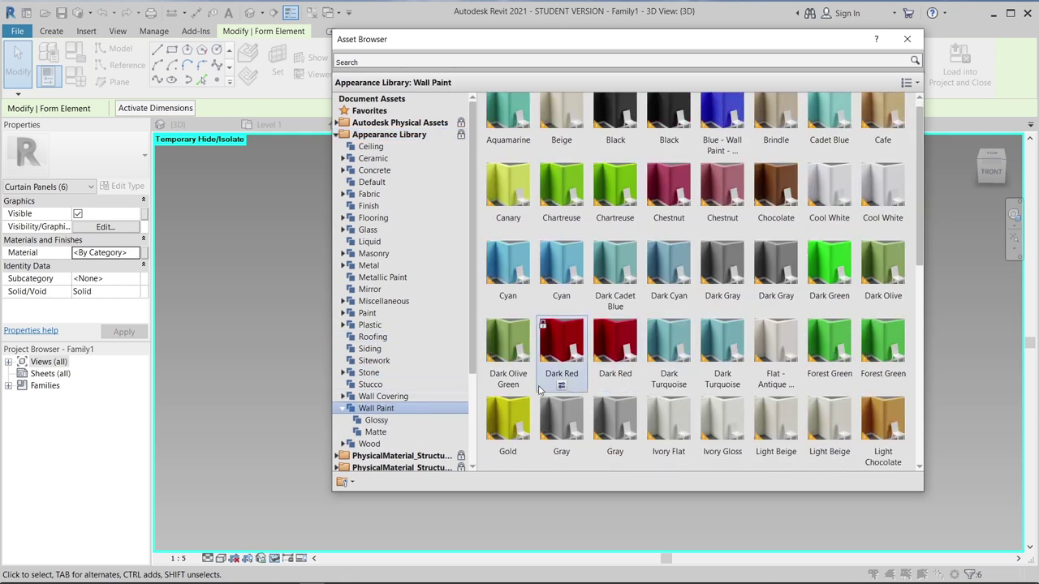
mouse_move(560, 349)
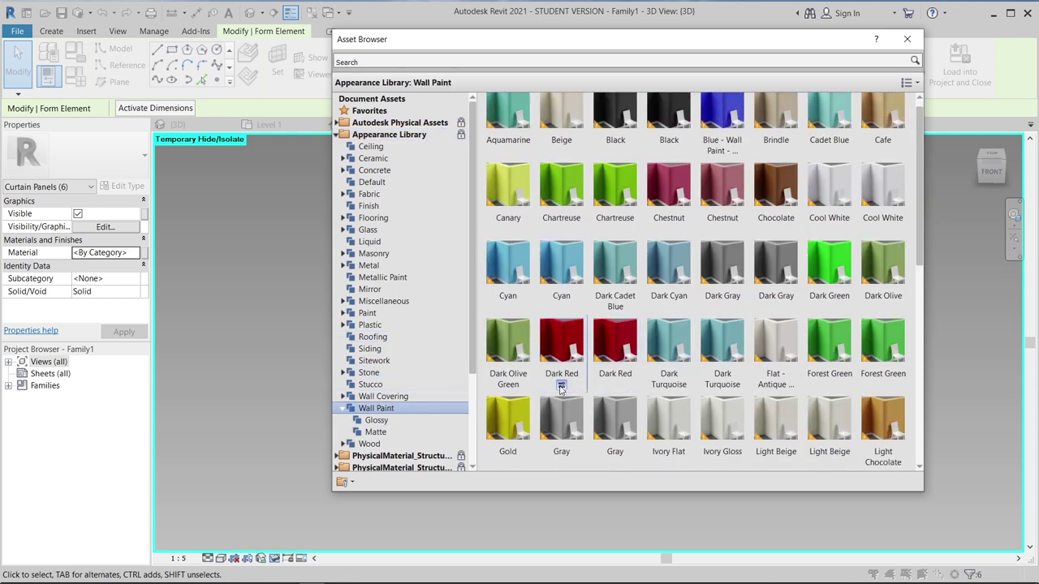
click(560, 387)
click(909, 44)
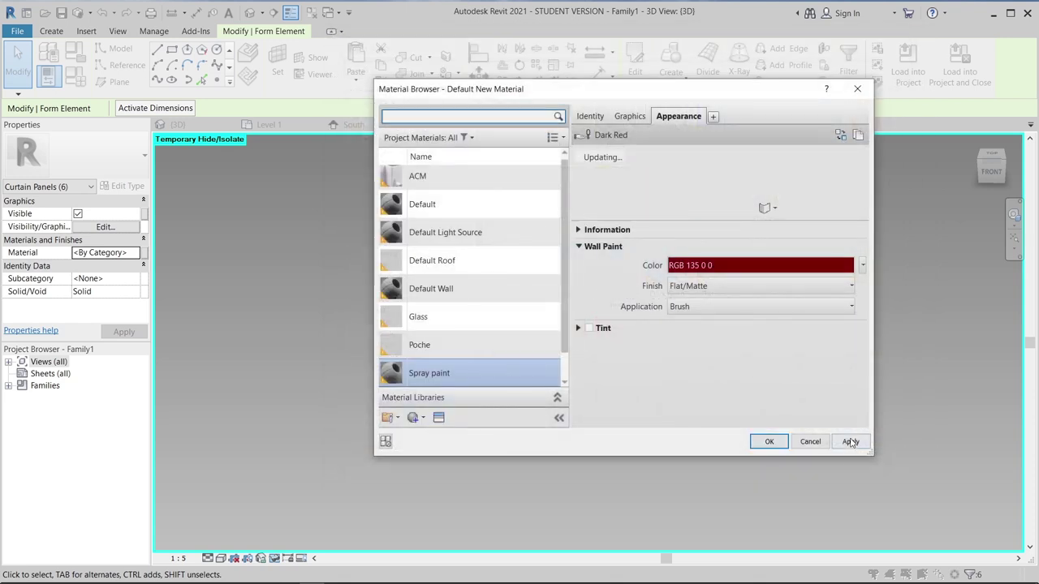
click(760, 444)
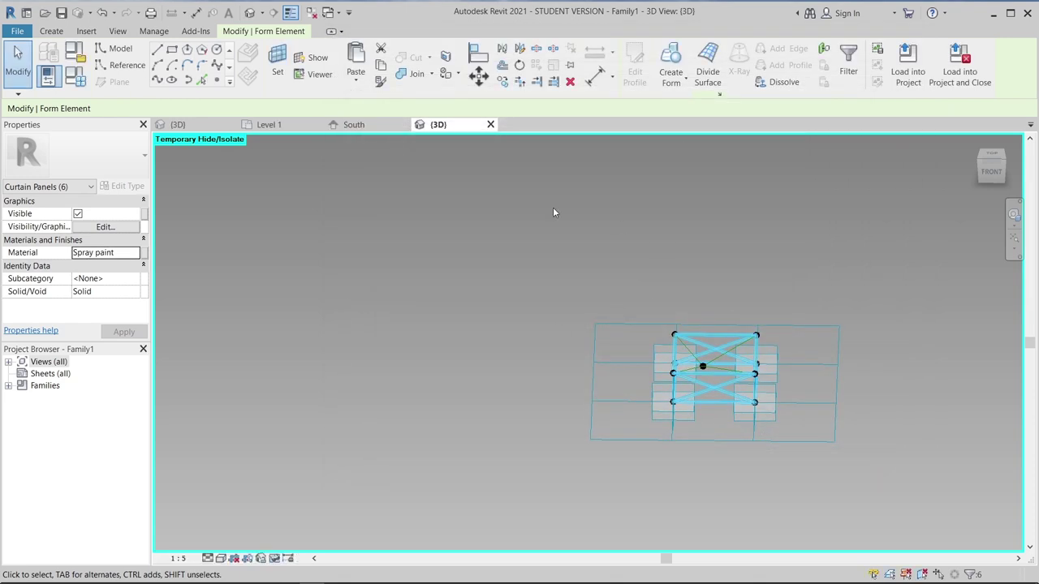
- Clear the panel selection and reset Temporary Hide/Isolate so the hidden panel surface reappears
shift+middle_drag(740, 282, 688, 293)
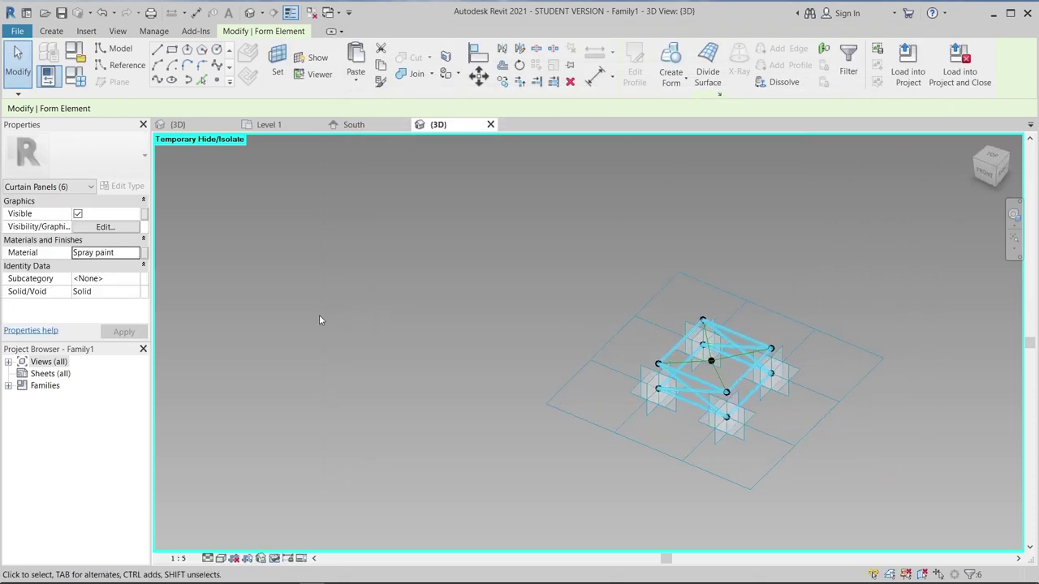
key(Escape)
click(275, 558)
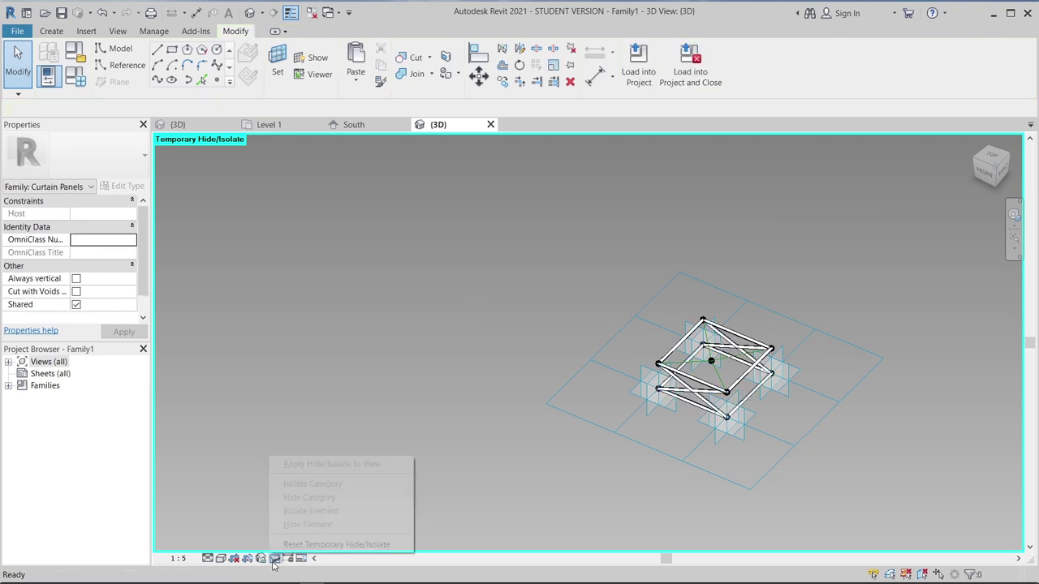
click(301, 545)
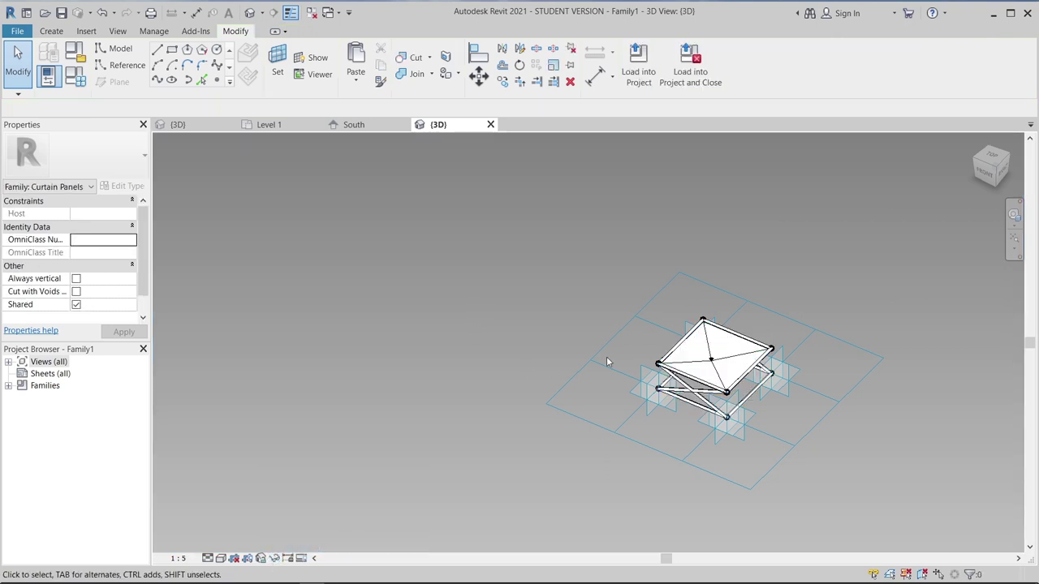
mouse_move(607, 356)
shift+middle_down()
mouse_move(632, 415)
mouse_move(678, 372)
mouse_move(669, 395)
mouse_move(439, 345)
mouse_move(668, 322)
mouse_move(881, 284)
mouse_move(651, 376)
mouse_move(754, 255)
mouse_move(711, 427)
mouse_move(745, 392)
mouse_move(575, 318)
mouse_move(668, 366)
mouse_move(714, 341)
mouse_move(718, 280)
shift+middle_up()
- In Family Types, apply Offset Facade 400, then 250, and close the dialog
click(80, 82)
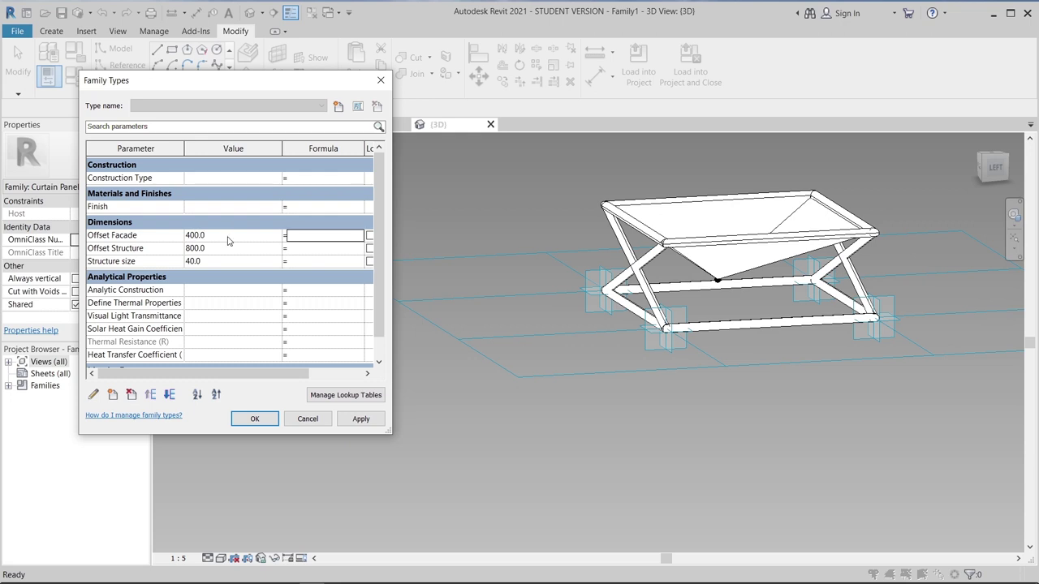
click(362, 421)
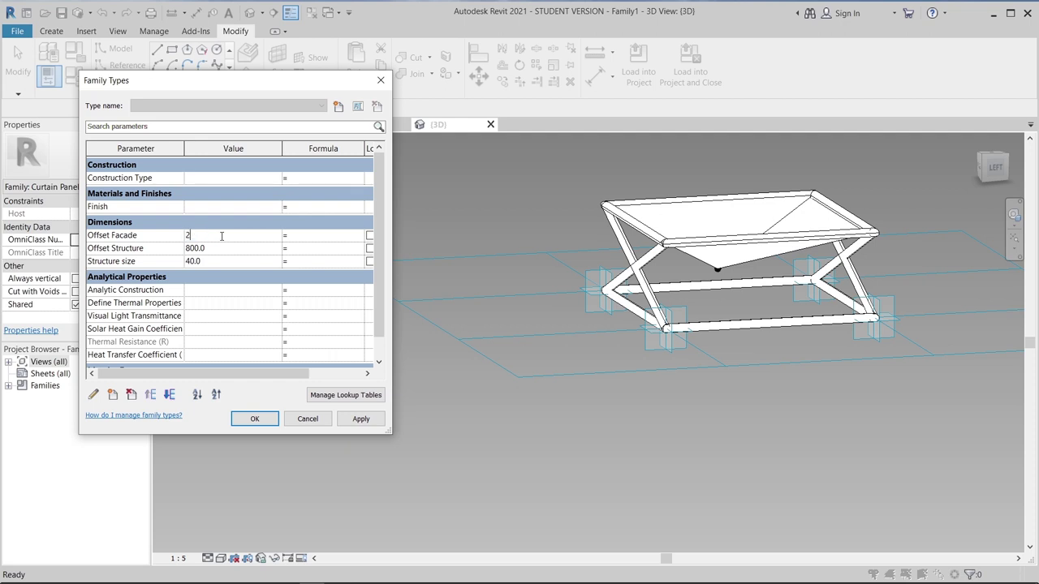
click(377, 422)
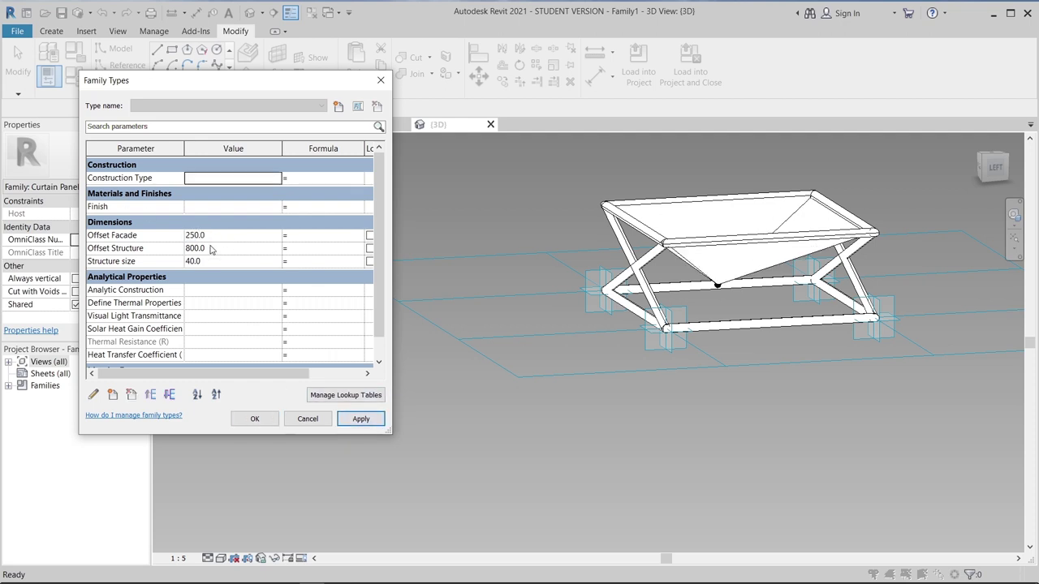
click(253, 422)
mouse_move(590, 415)
shift+middle_down()
mouse_move(591, 493)
mouse_move(522, 410)
mouse_move(610, 491)
mouse_move(319, 341)
mouse_move(493, 434)
shift+middle_up()
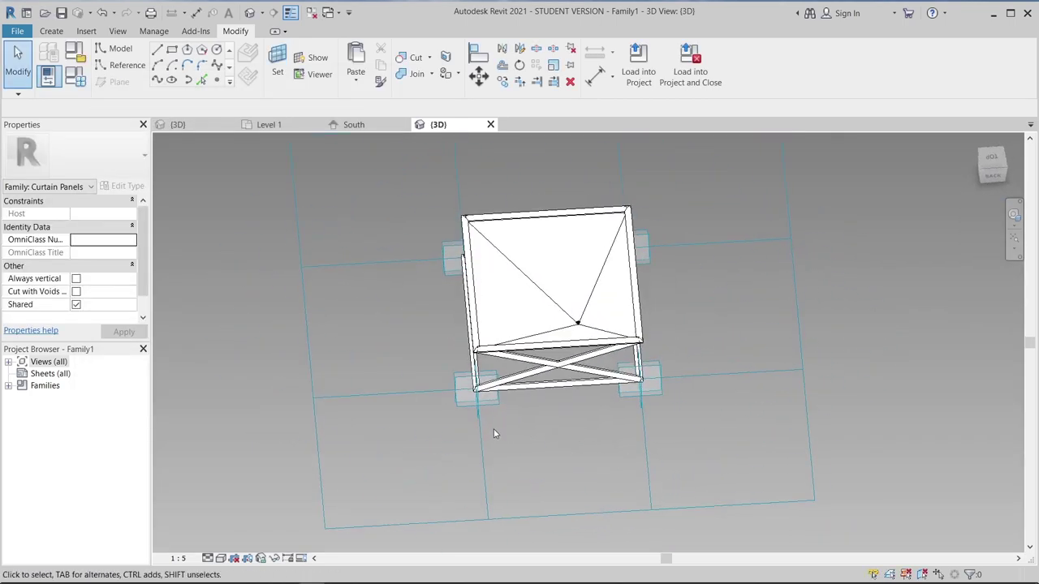
- Switch the panel family view to the Shaded visual style
click(220, 558)
click(244, 544)
mouse_move(263, 540)
shift+middle_down()
mouse_move(488, 417)
mouse_move(459, 445)
mouse_move(403, 348)
mouse_move(348, 413)
mouse_move(332, 283)
mouse_move(698, 316)
mouse_move(599, 103)
shift+middle_up()
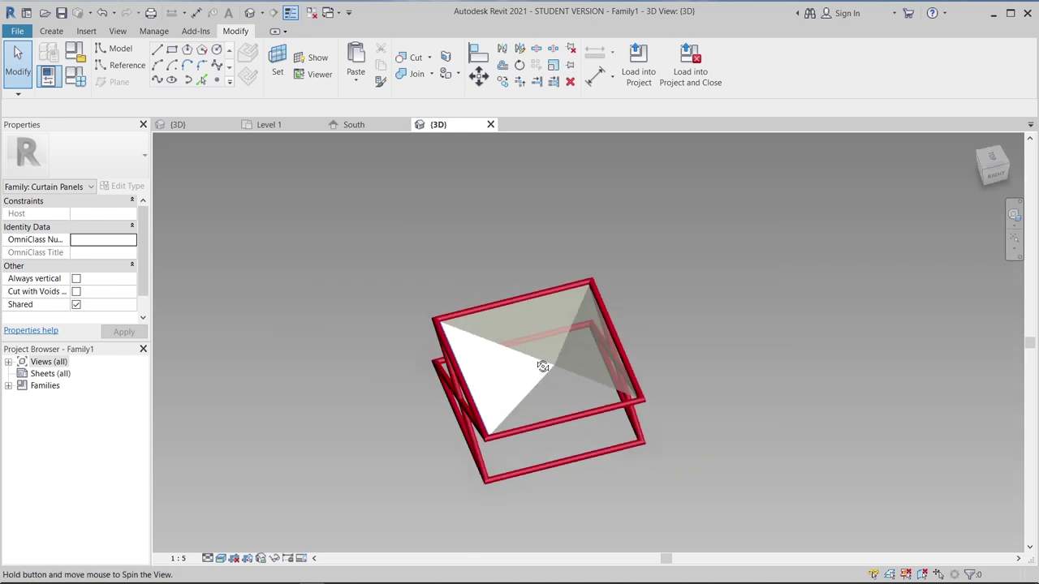
- Load the panel family into Project1
click(640, 59)
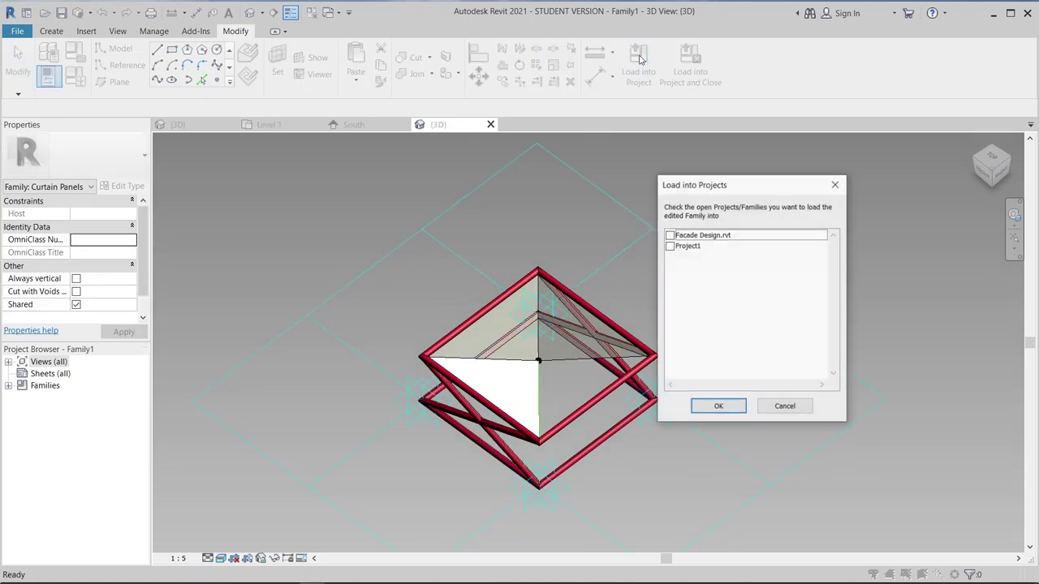
click(670, 246)
click(719, 407)
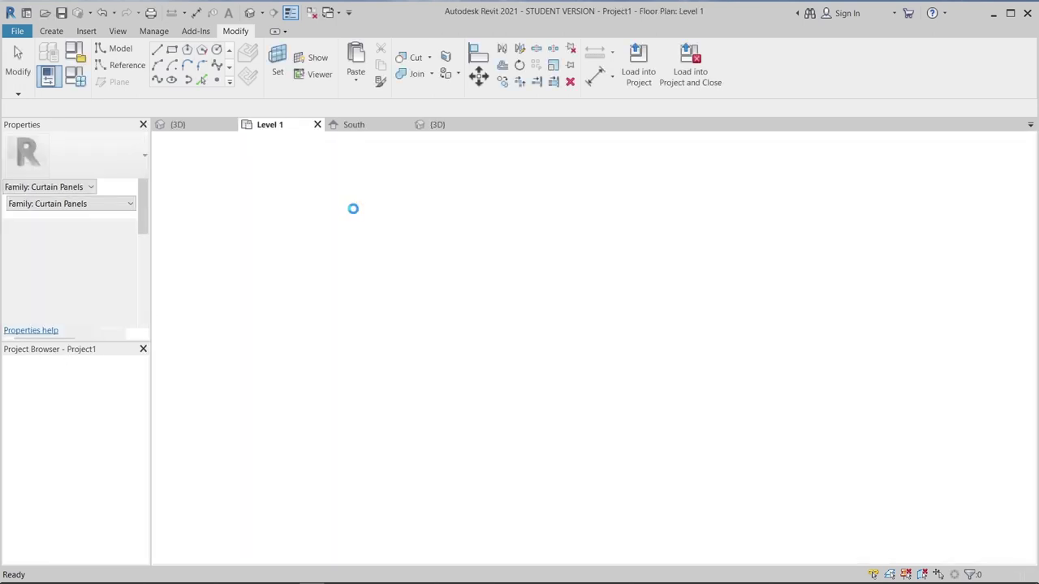
- Switch to the tower project's 3D view and zoom in on the facade
click(438, 125)
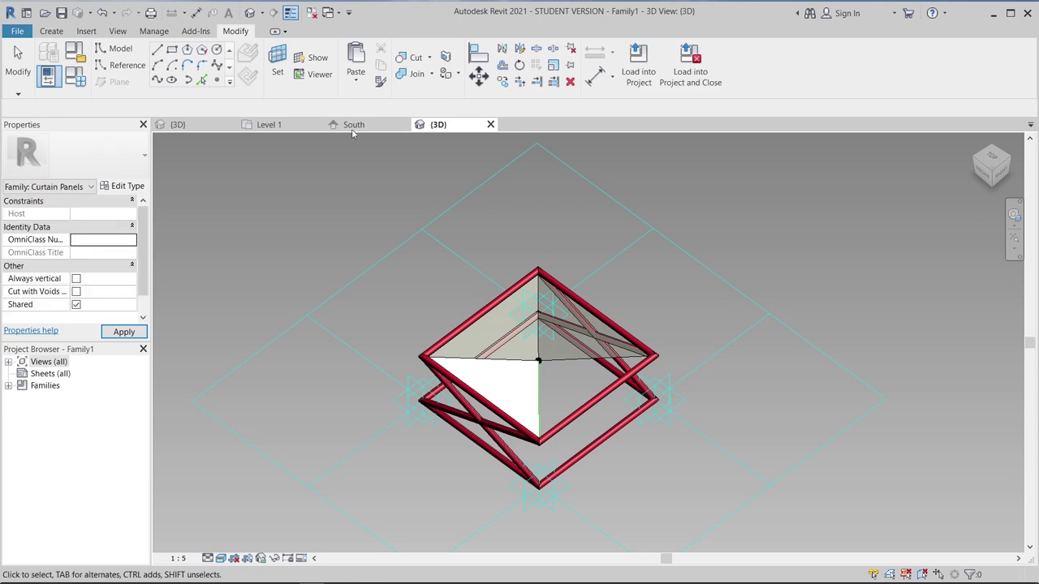
click(354, 125)
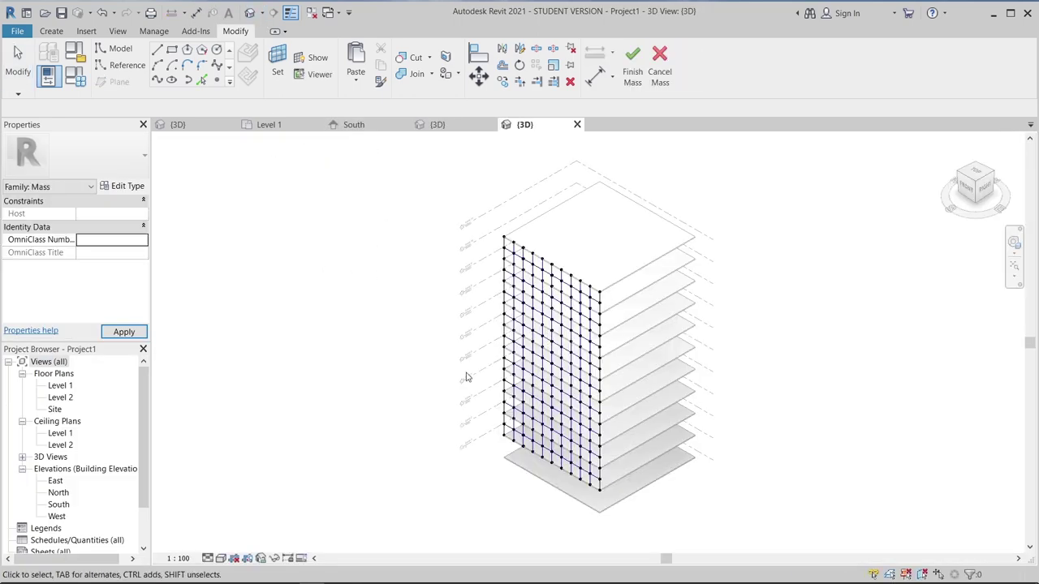
scroll(572, 297, up, 2)
scroll(457, 270, up, 2)
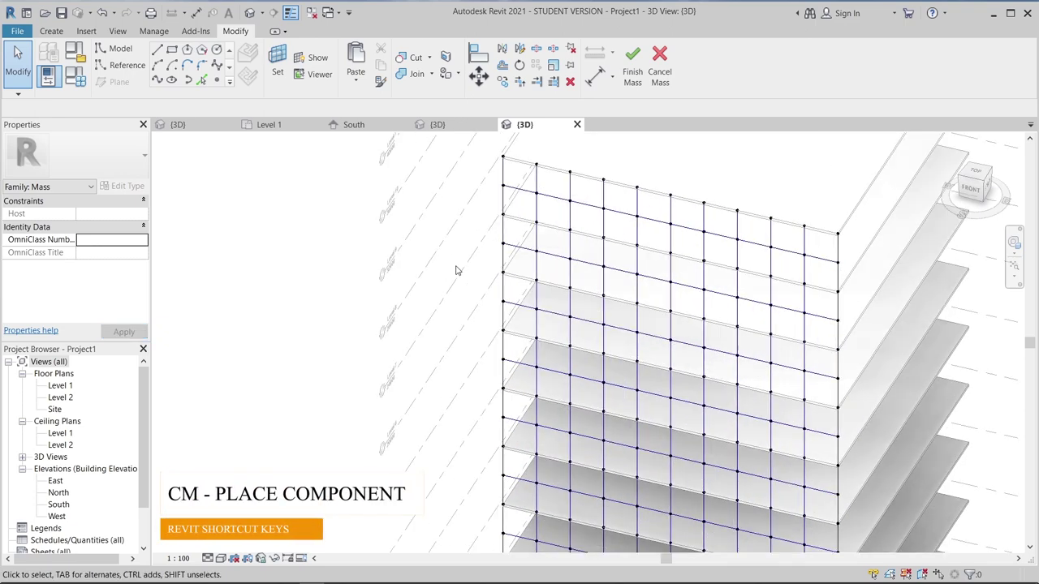
- Start placing the Rectangle adaptive panel with CM and pick its first two corner grid points
key(c)
key(m)
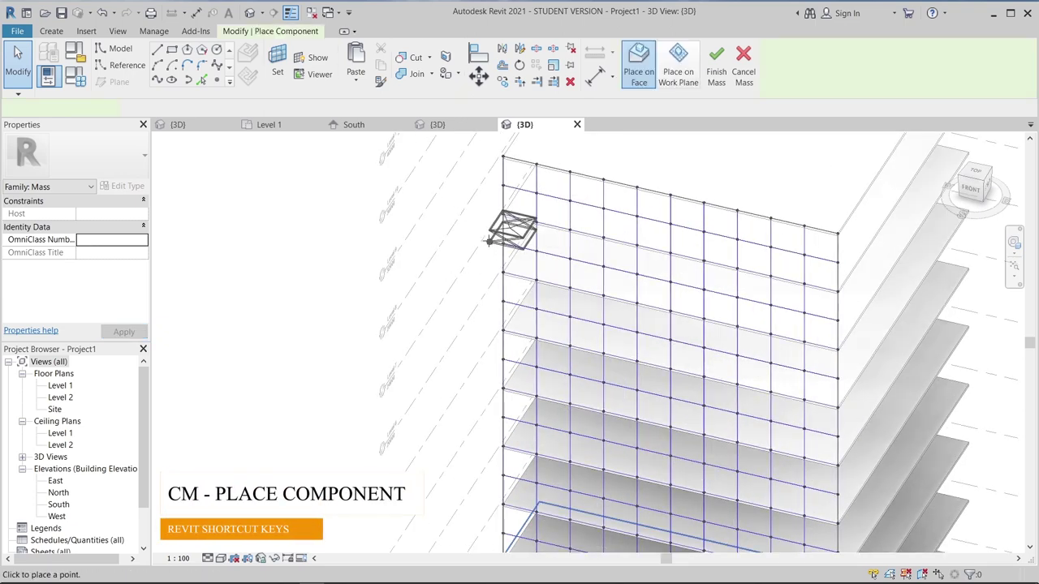
scroll(498, 232, up, 3)
middle_drag(498, 232, 547, 405)
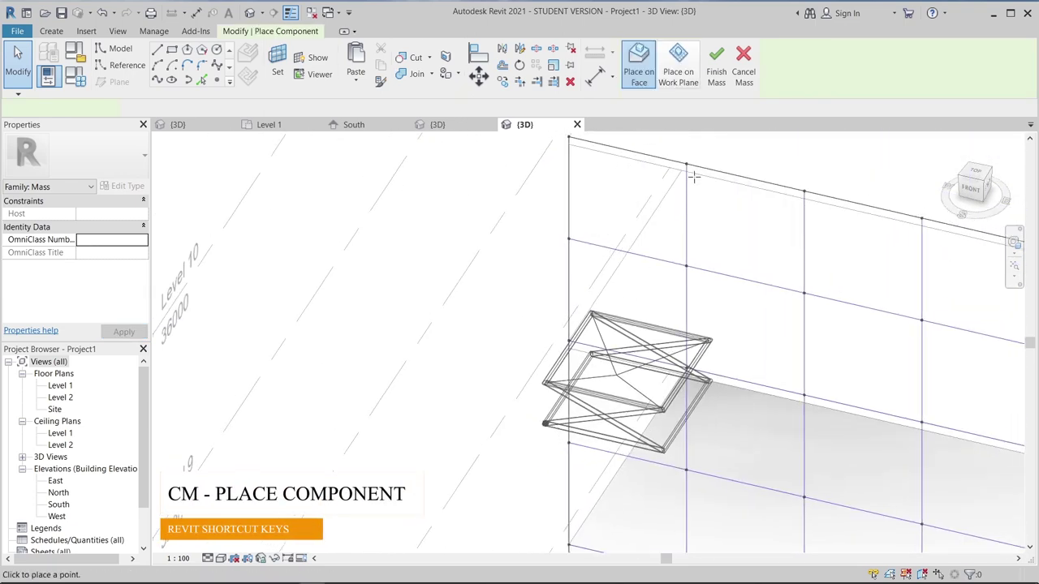
click(685, 164)
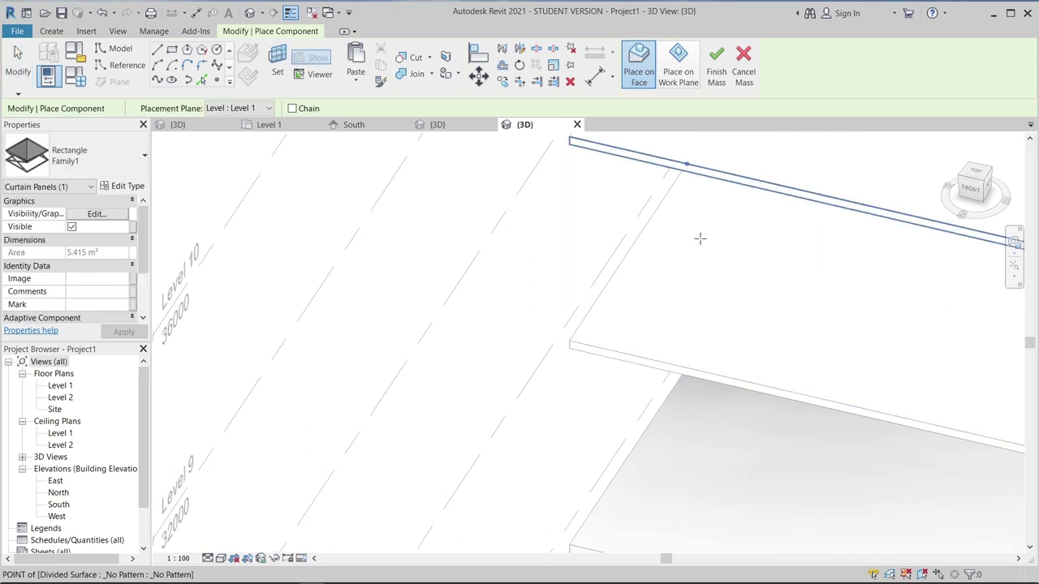
click(691, 278)
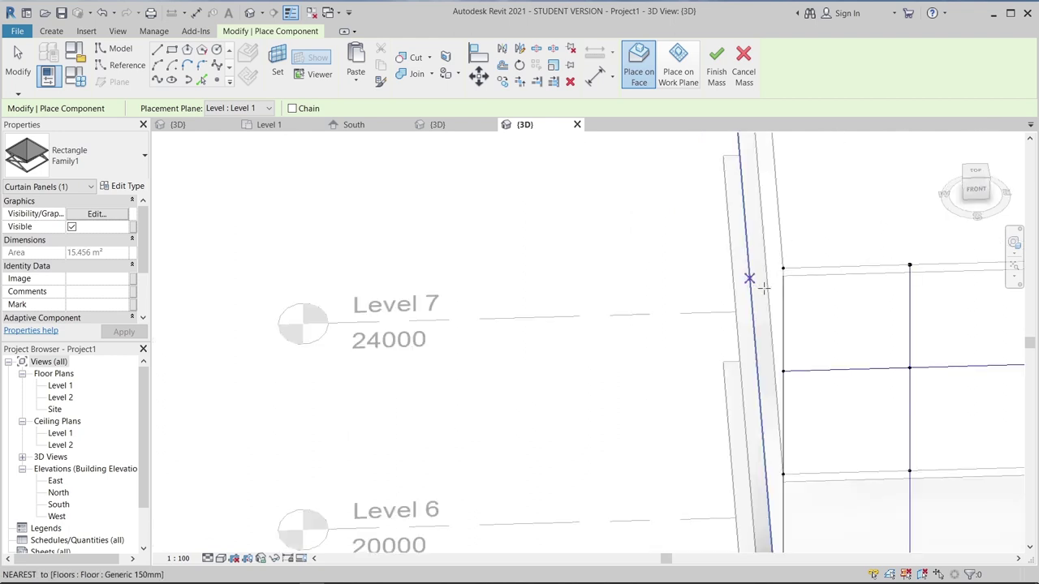
- Pick the remaining corner grid points around the Level 5–7 bays to complete the panel
scroll(763, 288, down, 1)
scroll(712, 313, down, 2)
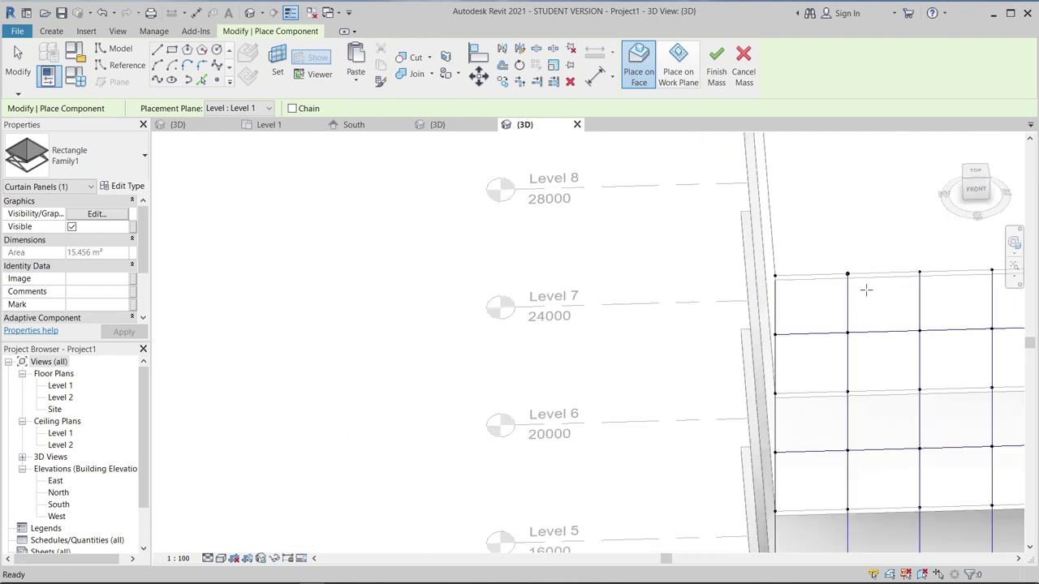
middle_drag(866, 286, 725, 255)
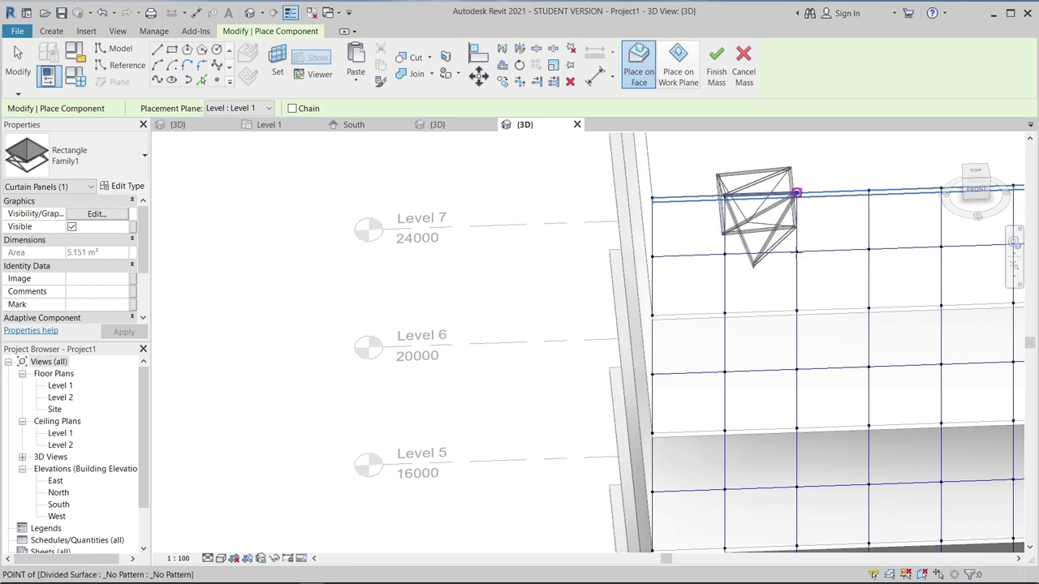
click(796, 193)
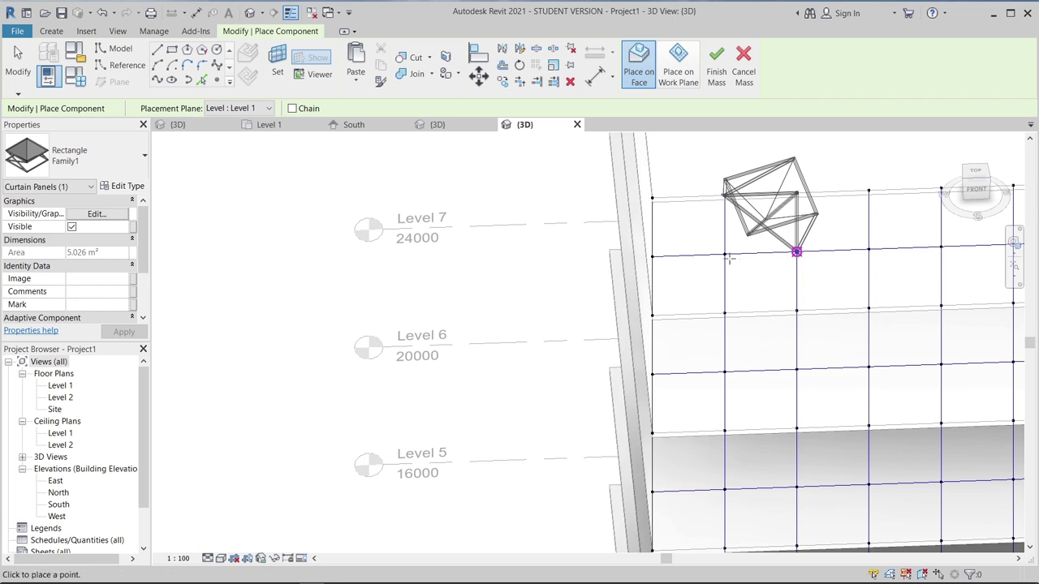
click(796, 252)
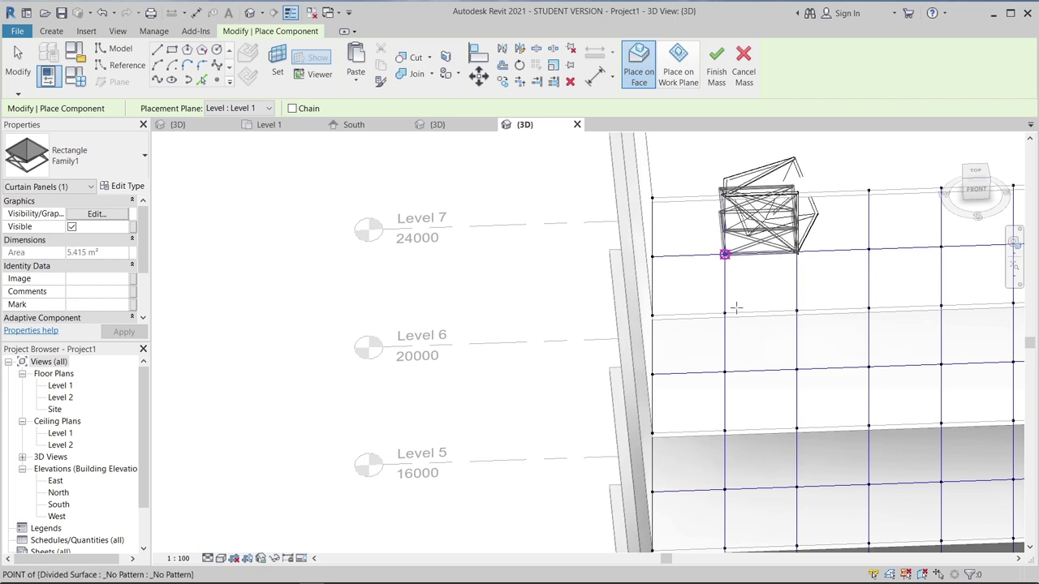
click(724, 254)
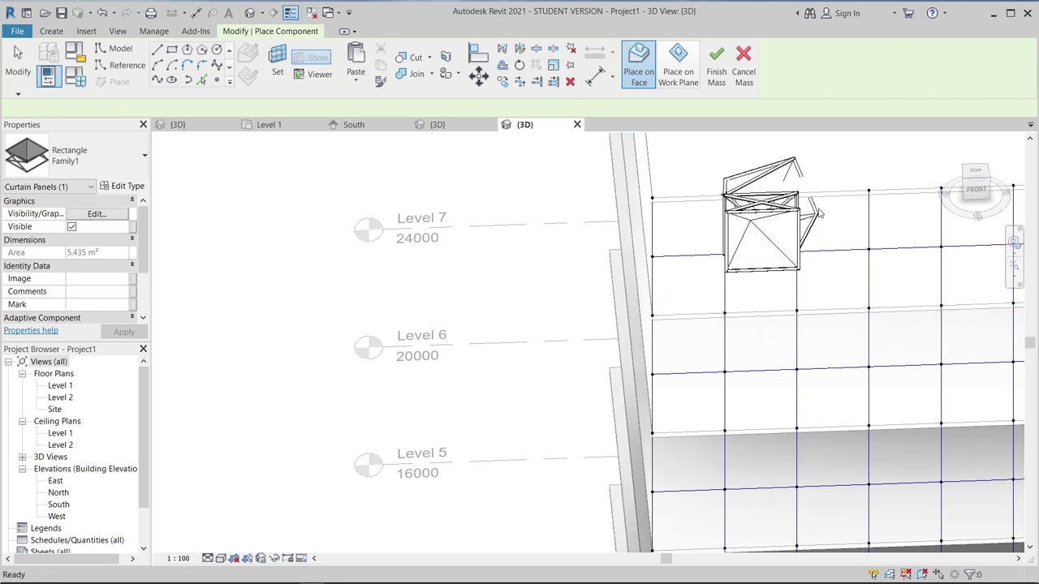
key(Escape)
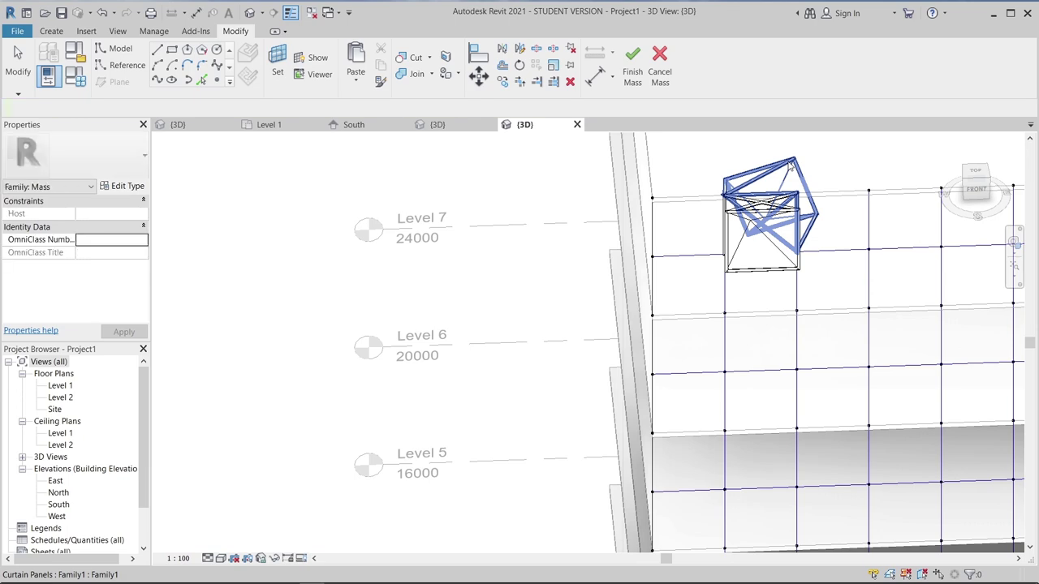
click(790, 167)
key(Escape)
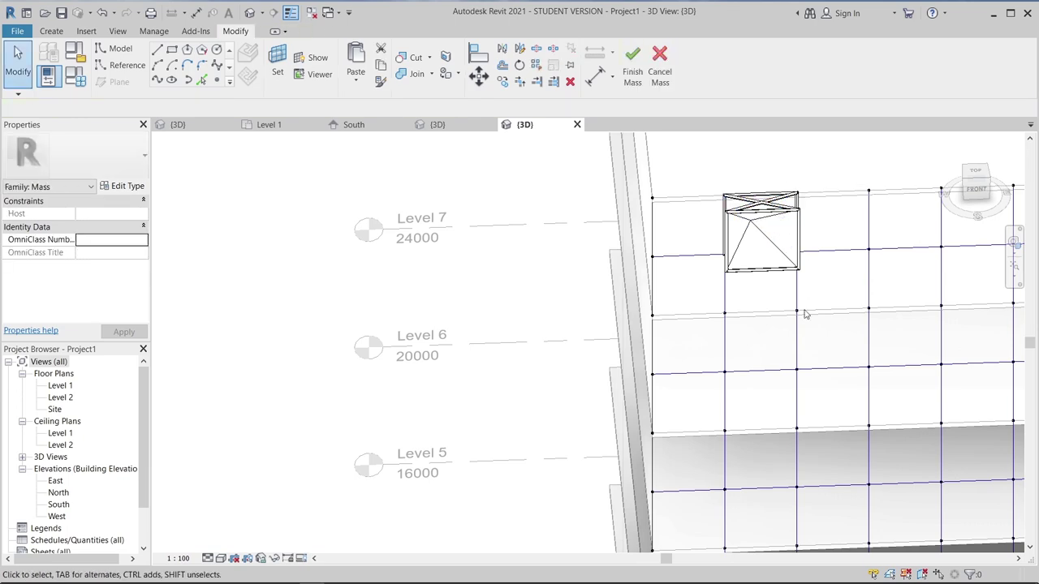
- Delete the misplaced curtain panel
mouse_move(800, 311)
shift+middle_down()
mouse_move(728, 307)
mouse_move(707, 289)
mouse_move(722, 417)
mouse_move(591, 255)
mouse_move(646, 349)
mouse_move(656, 445)
shift+middle_up()
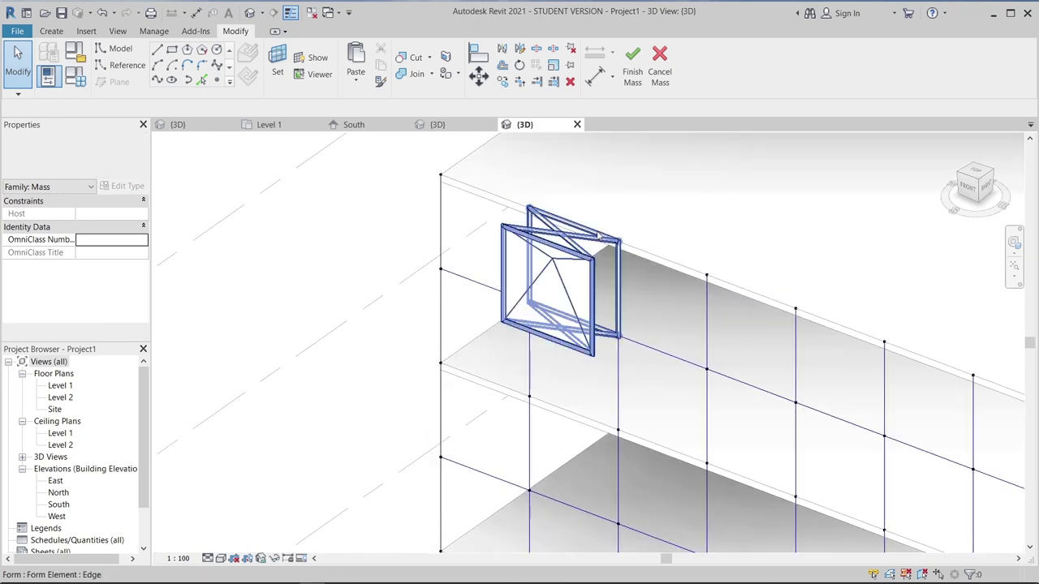
click(546, 250)
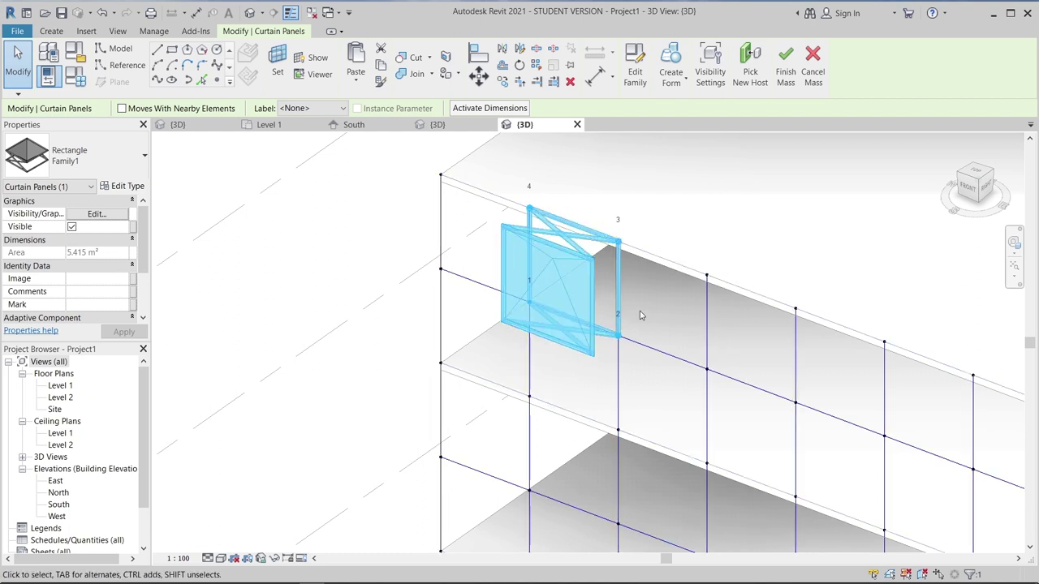
key(Delete)
- Re-place the adaptive panel with CM, snapping its corners to one grid bay's points
key(c)
key(m)
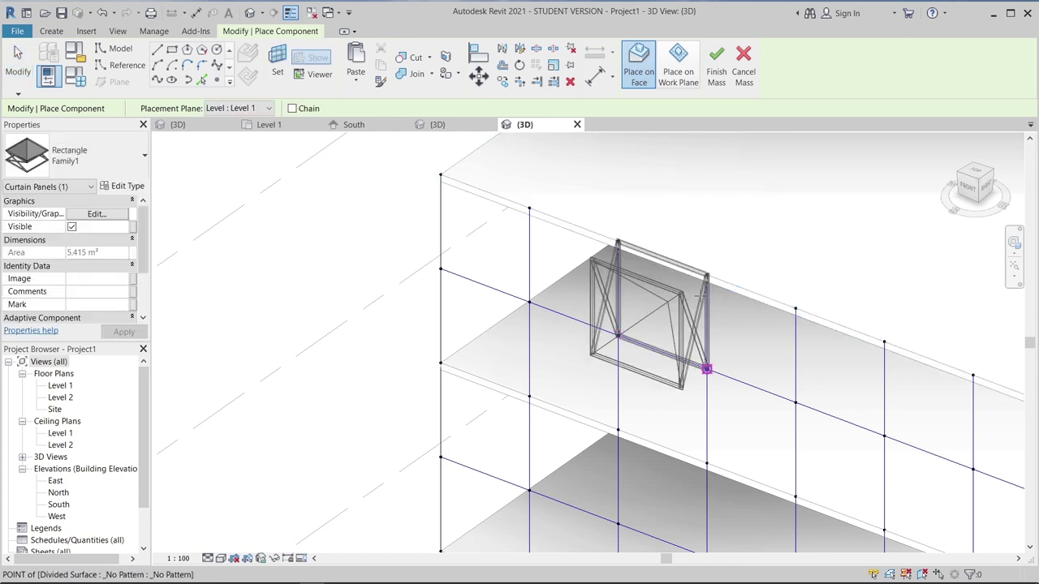
click(707, 369)
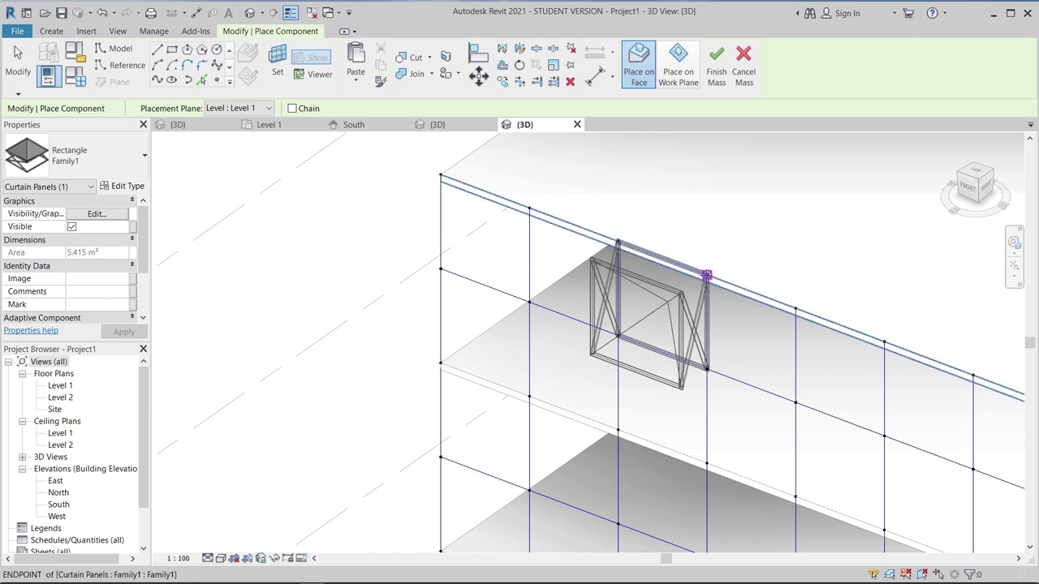
click(706, 276)
key(Escape)
mouse_move(760, 408)
shift+middle_down()
mouse_move(749, 423)
mouse_move(714, 389)
shift+middle_up()
scroll(649, 373, up, 3)
middle_drag(649, 374, 601, 392)
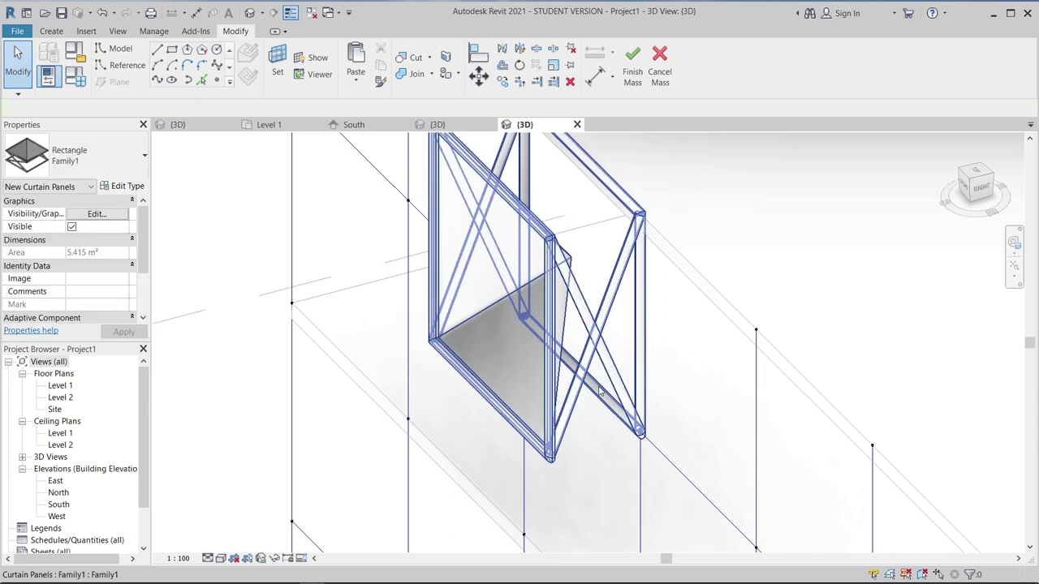
click(648, 460)
scroll(648, 460, up, 2)
scroll(648, 460, up, 2)
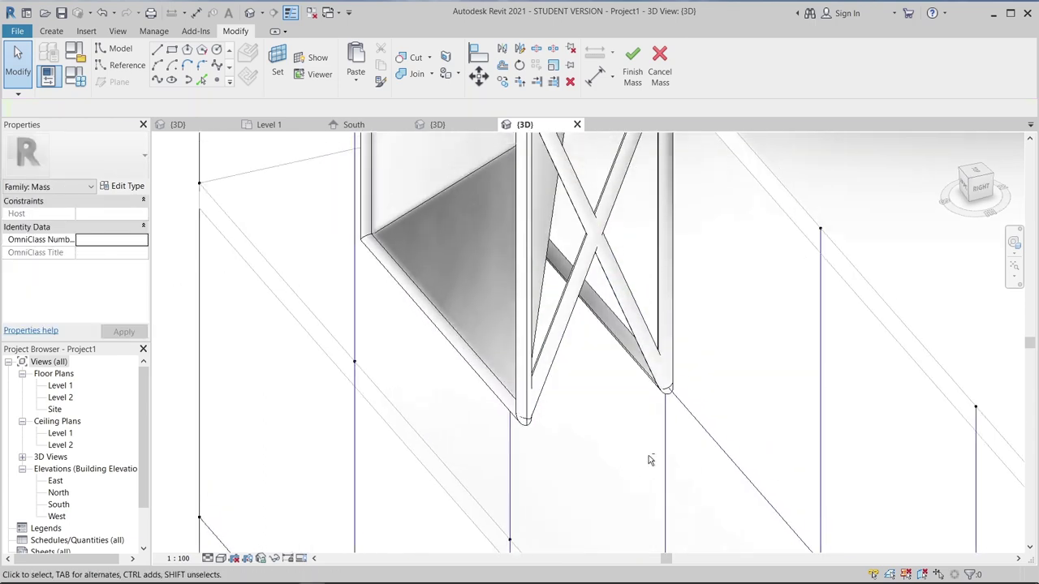
scroll(649, 460, down, 2)
shift+middle_drag(672, 464, 753, 392)
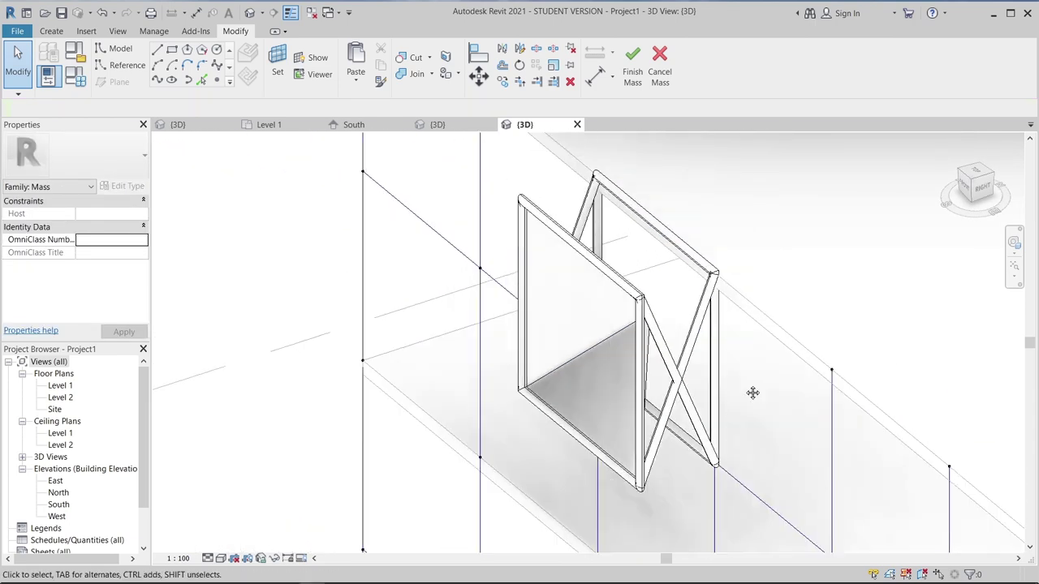
scroll(752, 393, down, 1)
mouse_move(754, 434)
middle_down()
mouse_move(726, 341)
mouse_move(698, 337)
mouse_move(691, 313)
middle_up()
scroll(725, 341, up, 2)
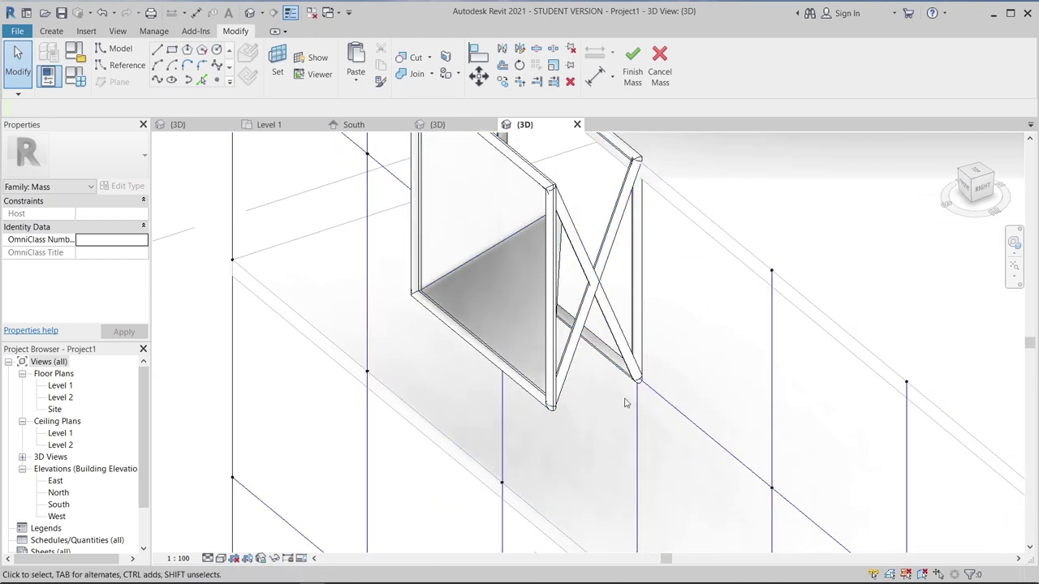
shift+middle_drag(580, 422, 586, 420)
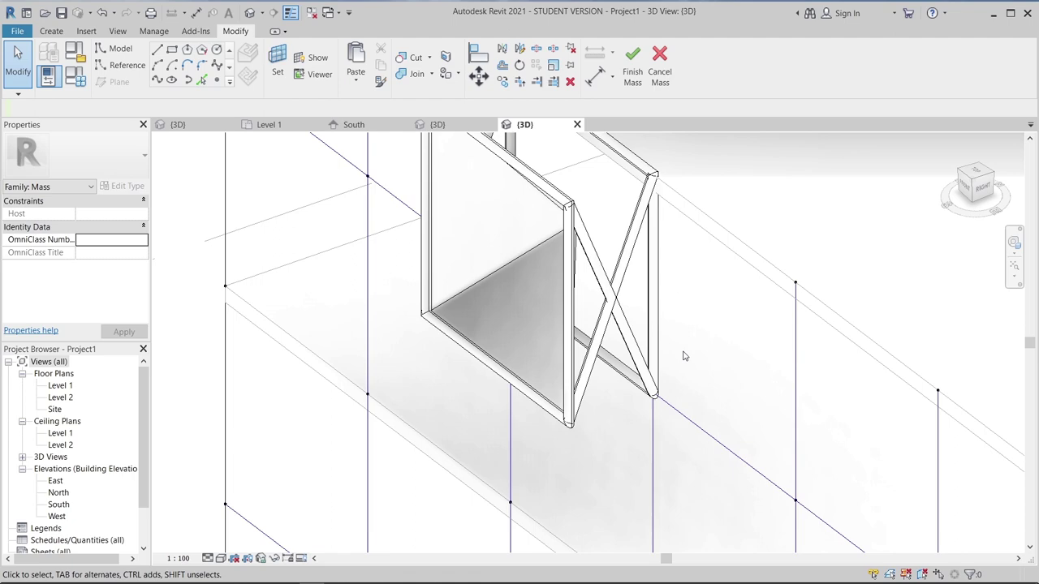
scroll(682, 373, down, 5)
middle_drag(673, 487, 670, 341)
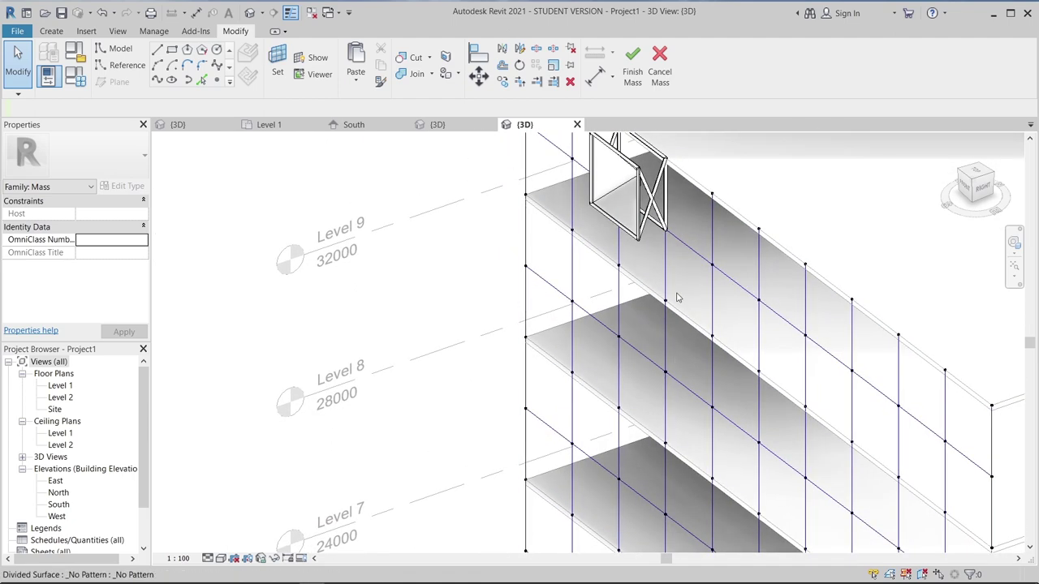
scroll(667, 365, down, 2)
scroll(668, 365, down, 2)
scroll(638, 301, down, 2)
scroll(617, 325, down, 1)
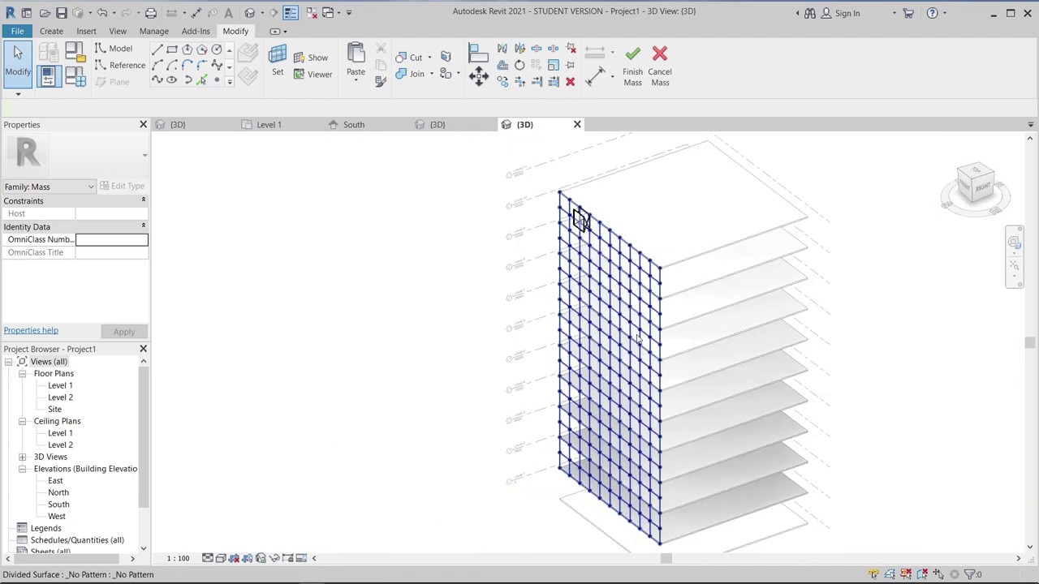
shift+middle_drag(524, 404, 682, 314)
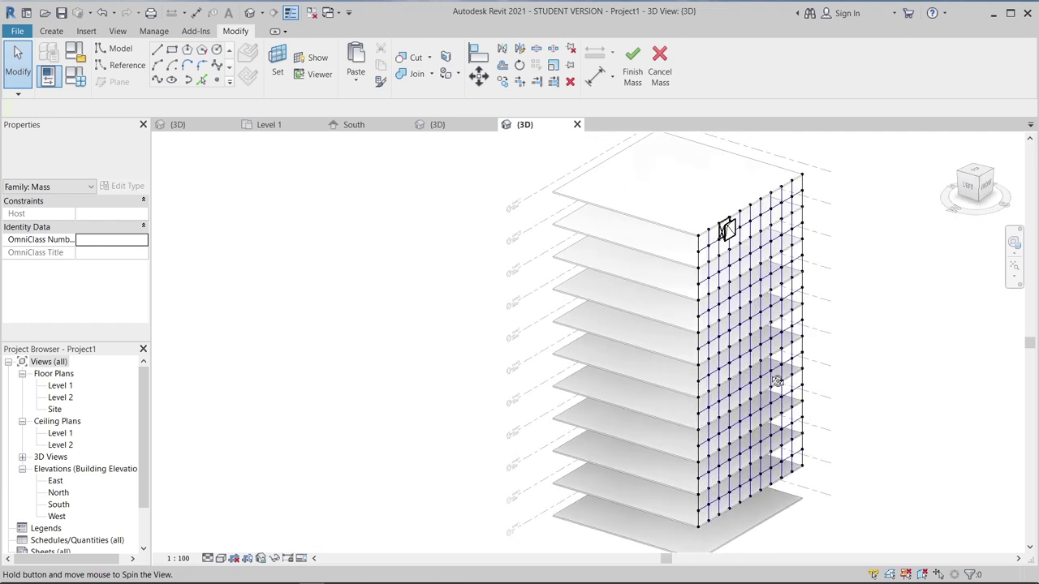
scroll(471, 179, up, 2)
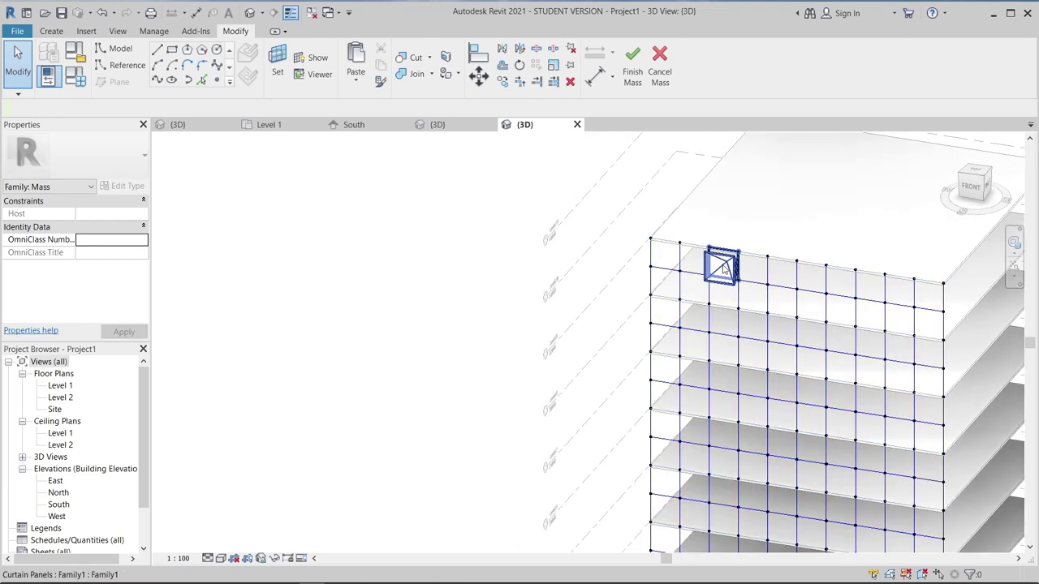
- Repeat the placed panel across every bay of the divided facade, then return to Level 1 plan
click(731, 264)
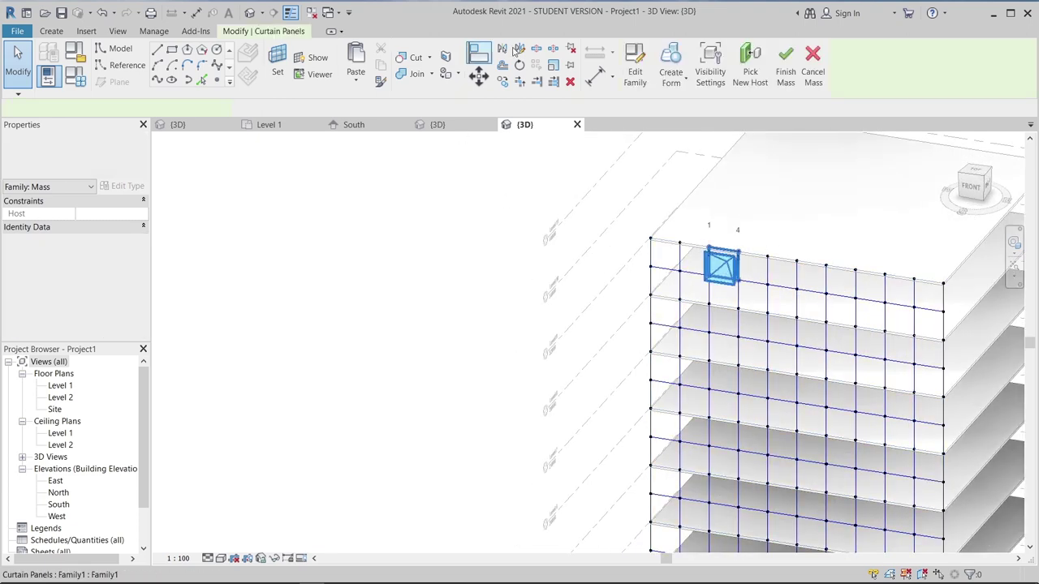
click(504, 295)
scroll(504, 295, down, 2)
scroll(506, 292, down, 2)
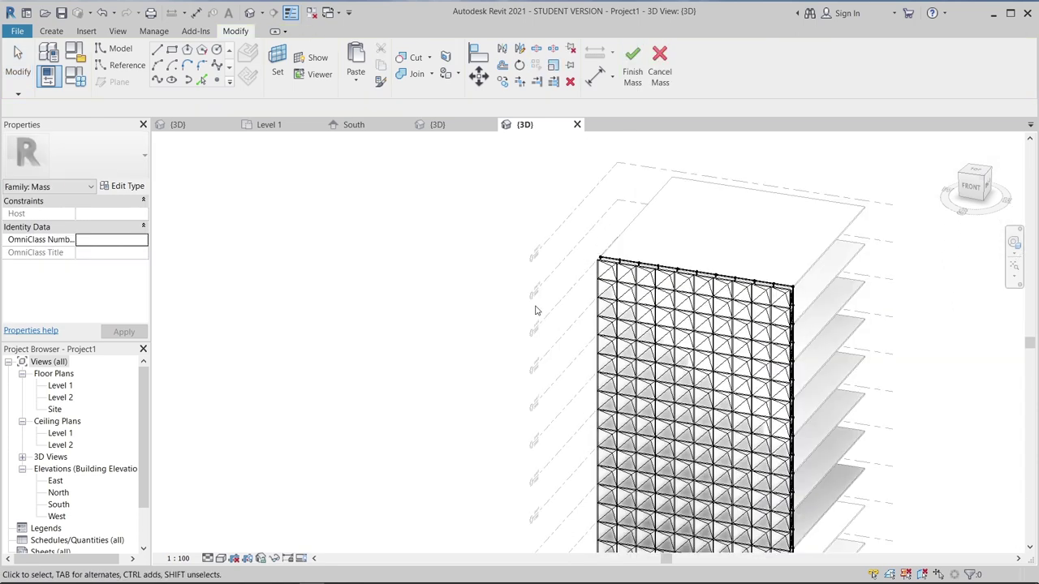
scroll(519, 290, down, 2)
mouse_move(531, 287)
shift+middle_down()
mouse_move(678, 486)
mouse_move(665, 403)
shift+middle_up()
middle_drag(626, 179, 626, 260)
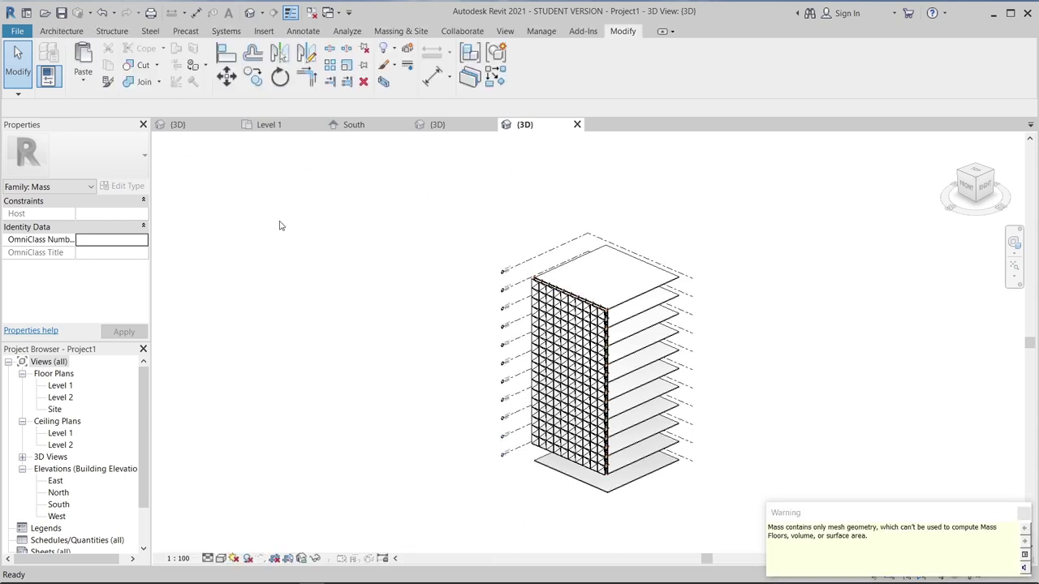
click(272, 126)
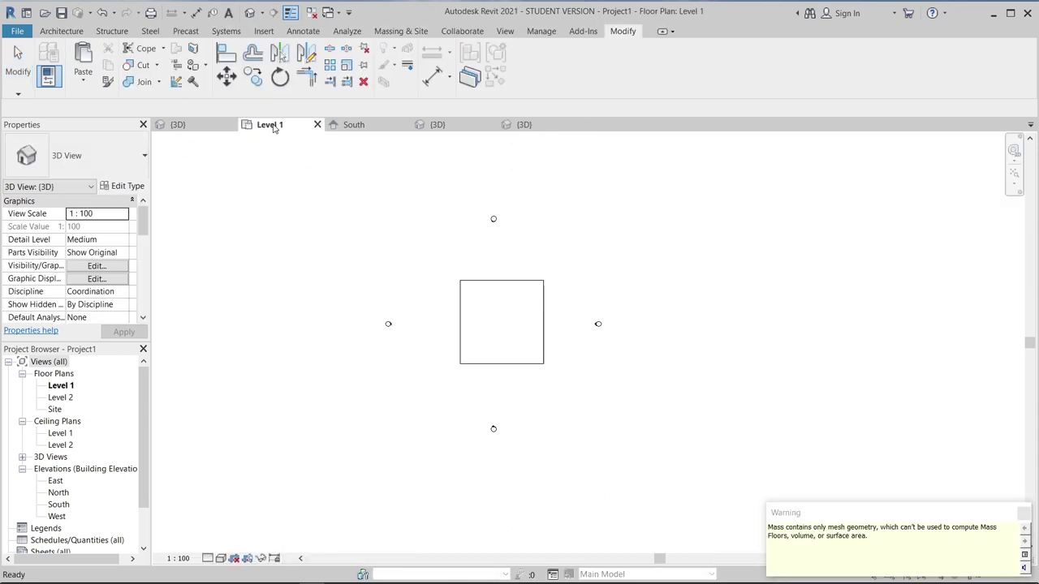
- Start a Model In-Place family in the Columns category named 'Columns 1'
click(59, 31)
click(155, 81)
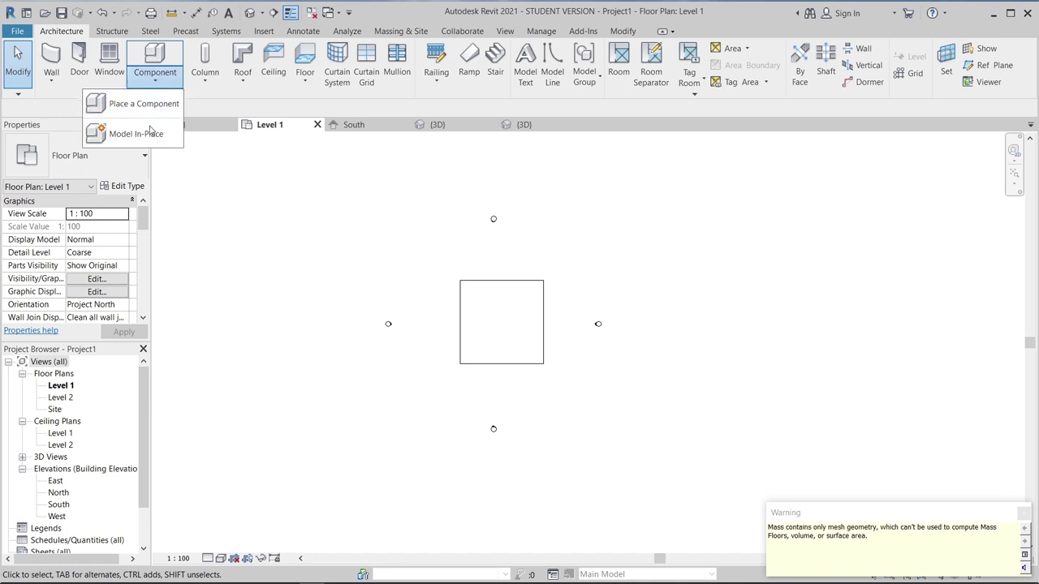
click(142, 133)
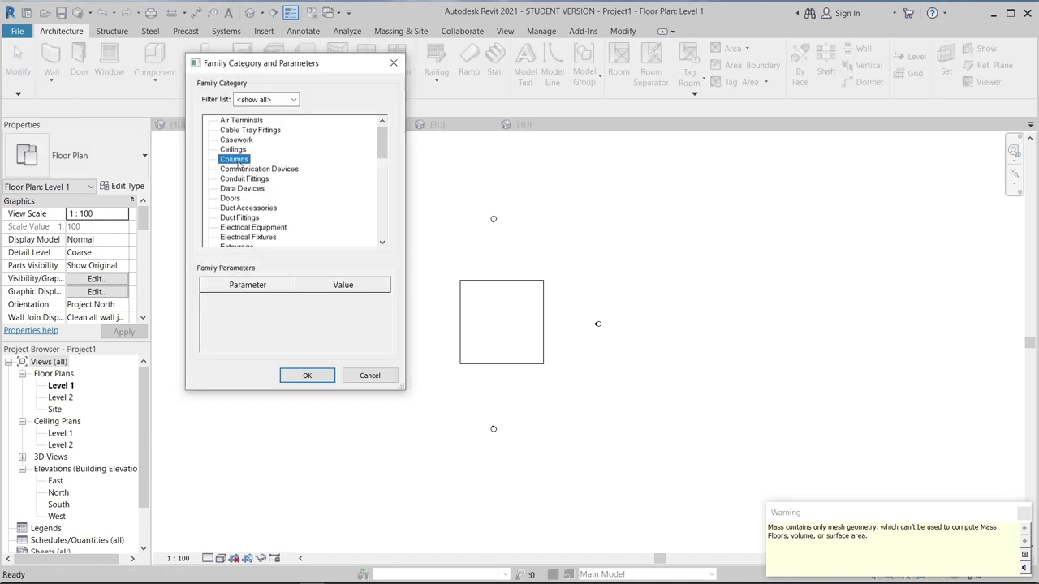
double_click(235, 160)
click(522, 174)
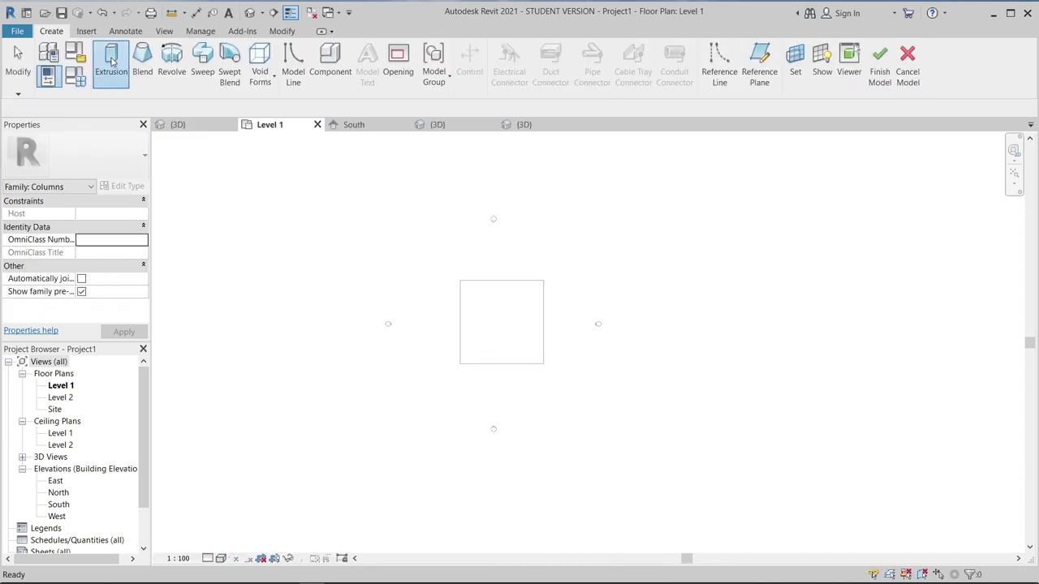
- Sketch a radius-2000 circle extrusion profile on the square's bottom edge
click(112, 61)
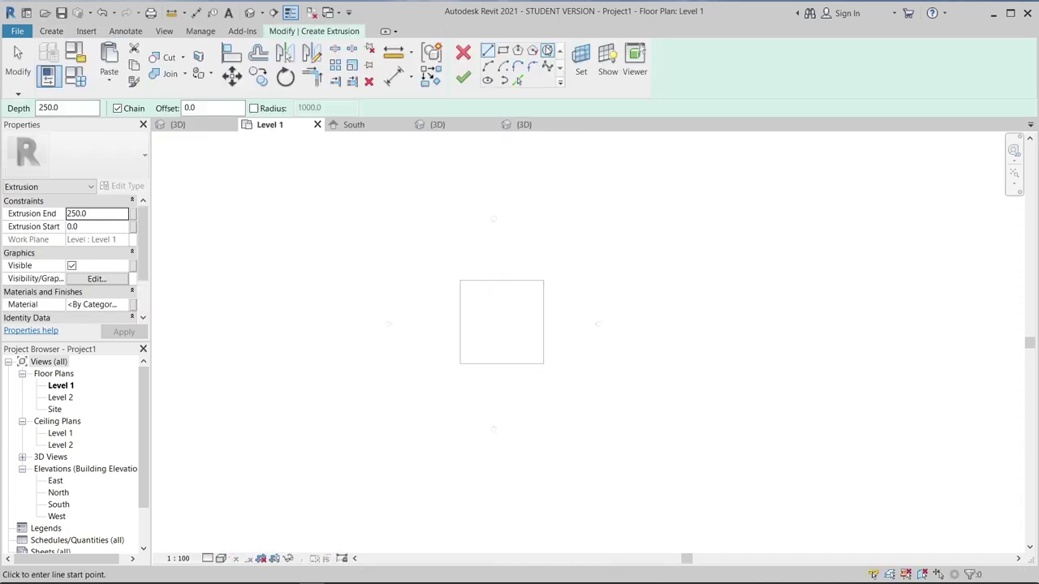
click(547, 50)
click(502, 362)
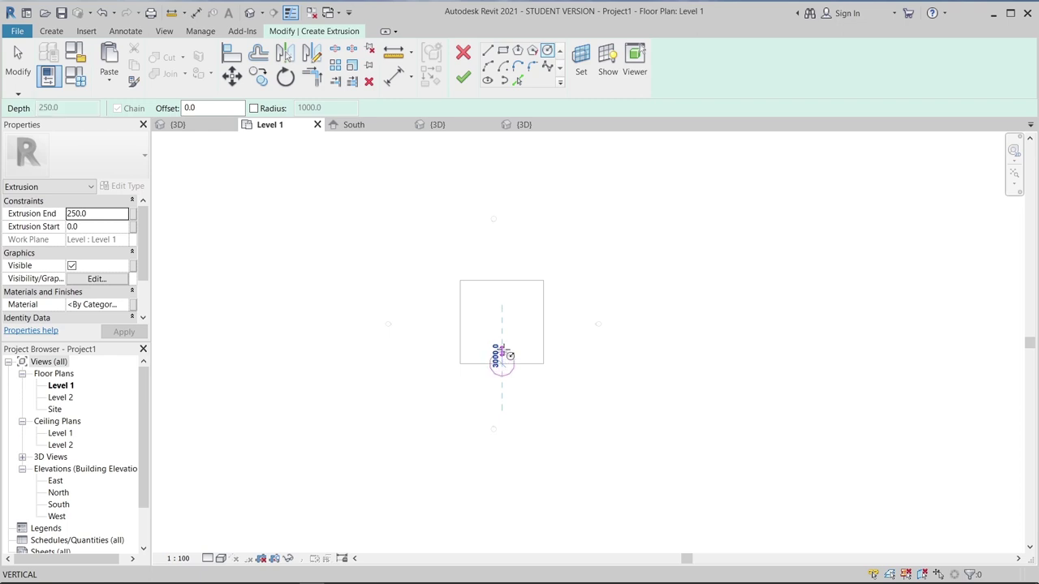
scroll(501, 353, up, 2)
scroll(499, 357, up, 2)
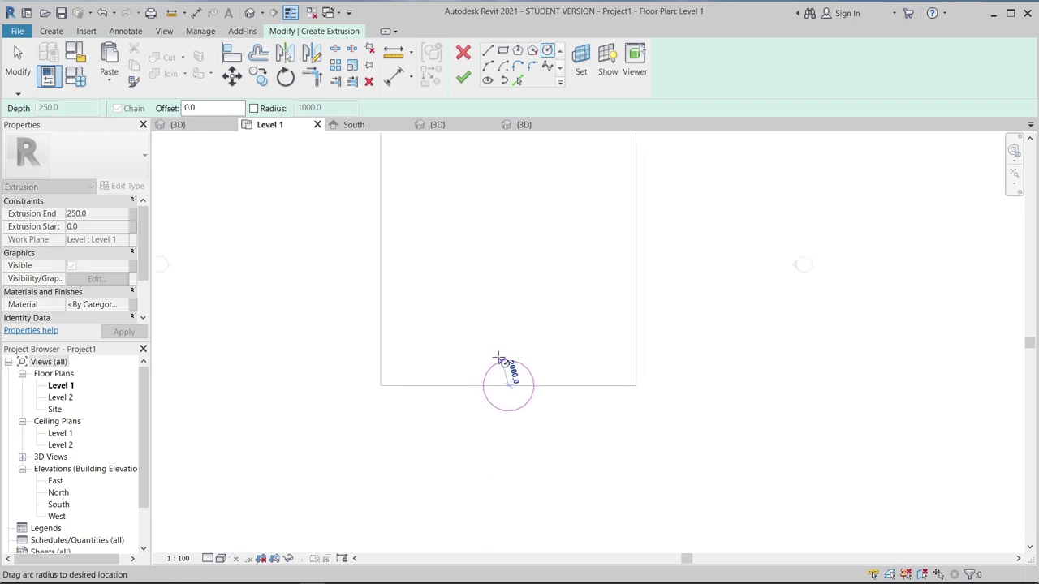
click(500, 357)
key(Escape)
- Move the sketched circle up inside the square footprint
drag(464, 332, 605, 441)
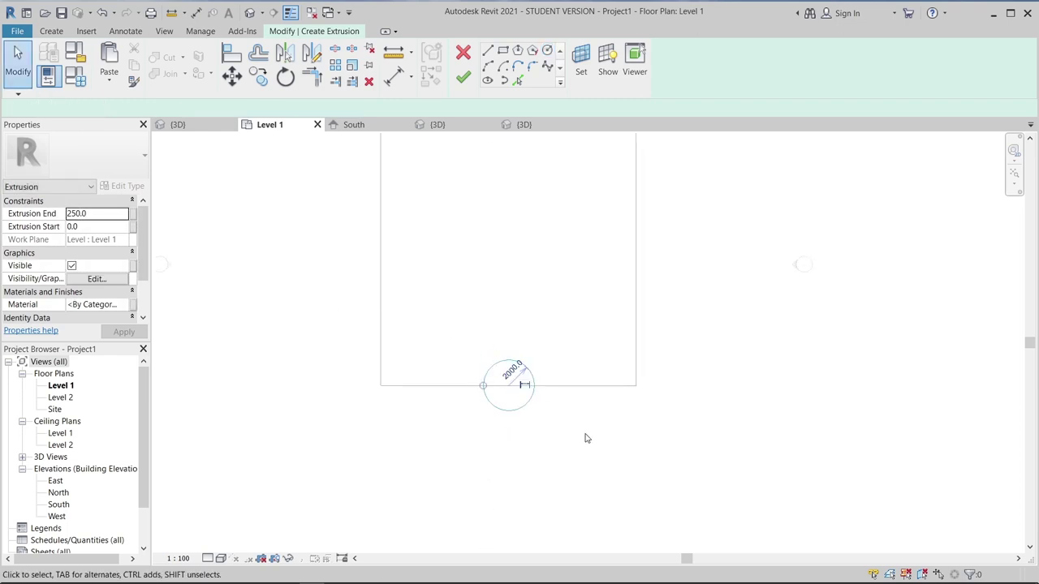
key(m)
key(v)
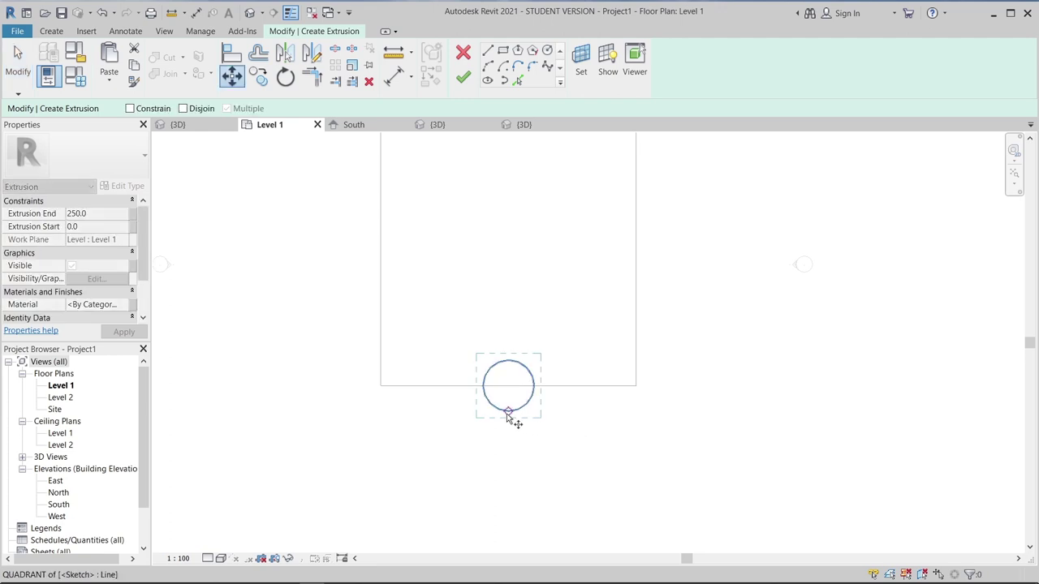
click(508, 413)
click(508, 362)
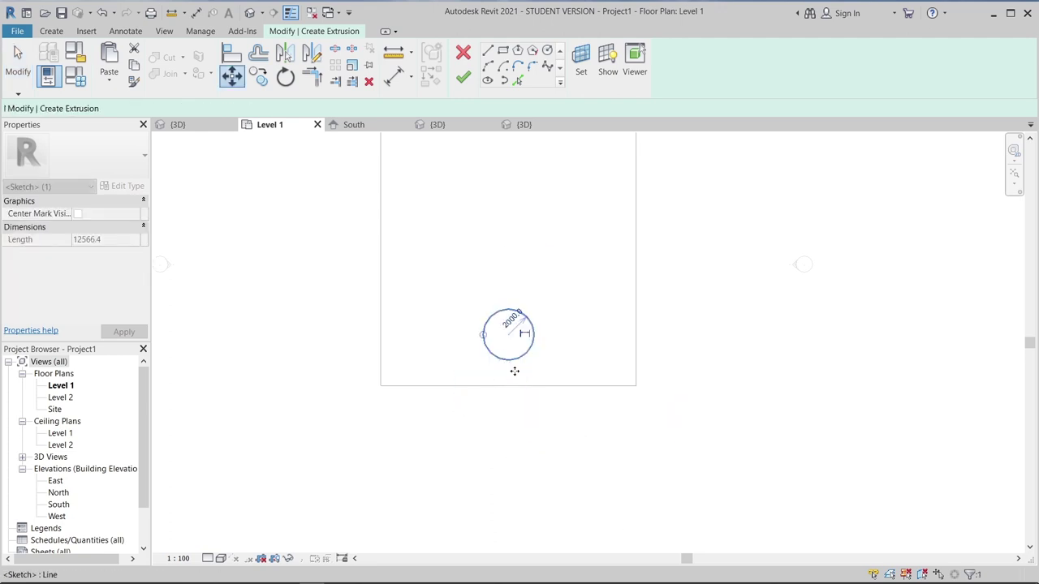
click(557, 433)
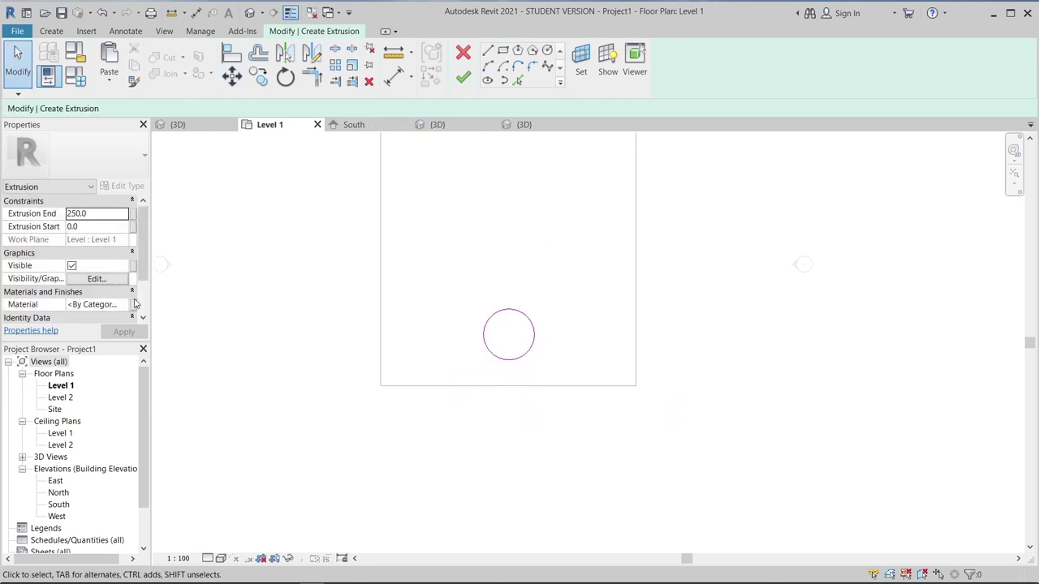
- Link the column extrusion's material to a new Material family parameter
click(135, 305)
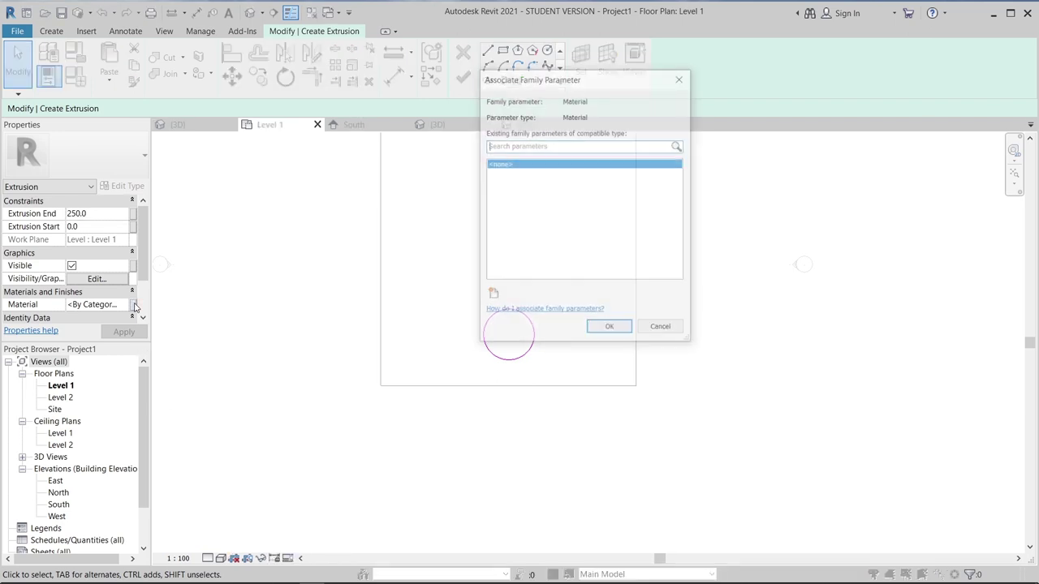
click(491, 295)
text(Materi)
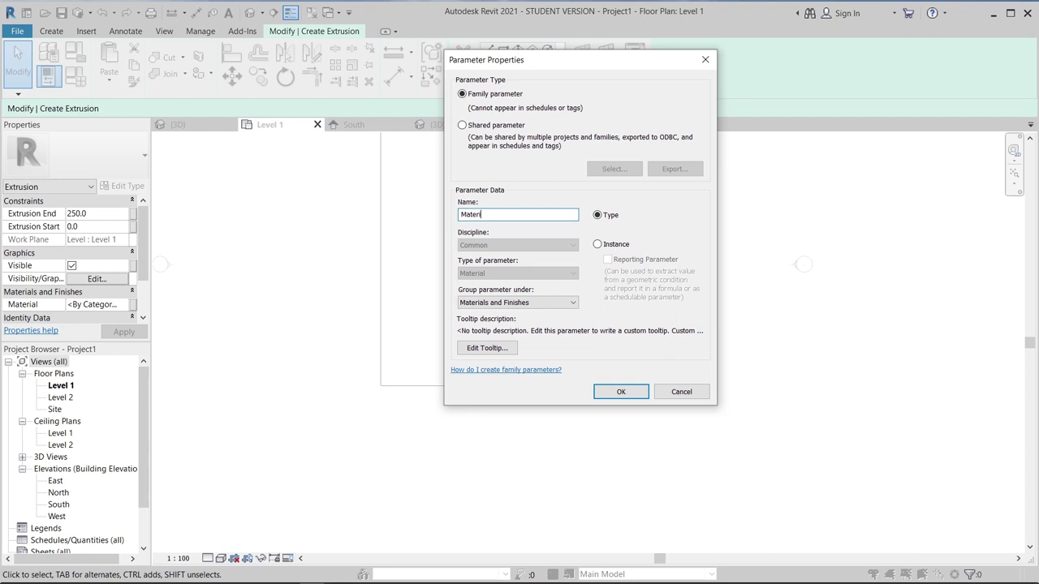
text(al)
key(Return)
click(608, 330)
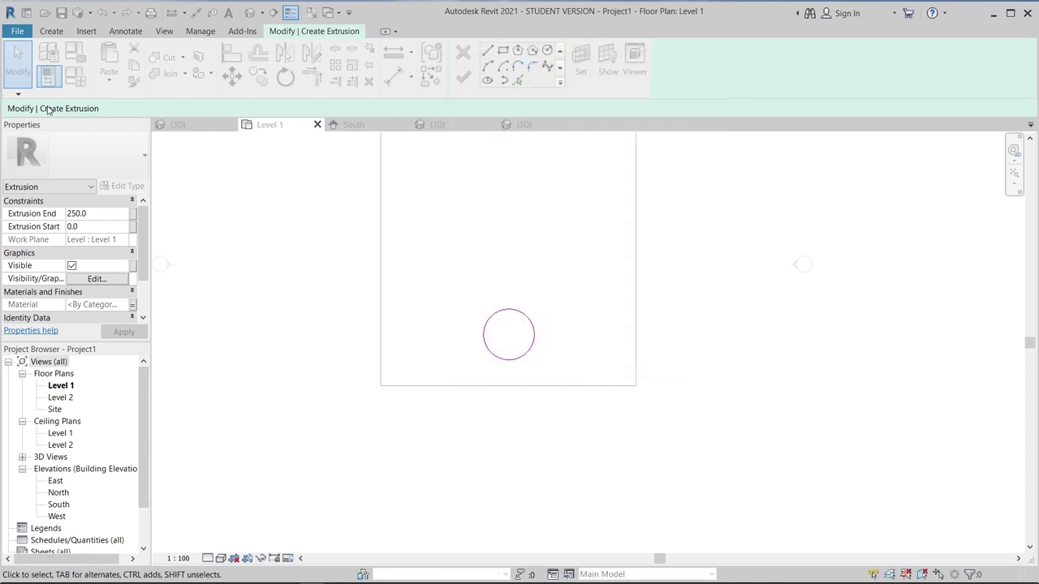
- Set the Material parameter to Spray paint and finish the column extrusion as a solid
click(71, 78)
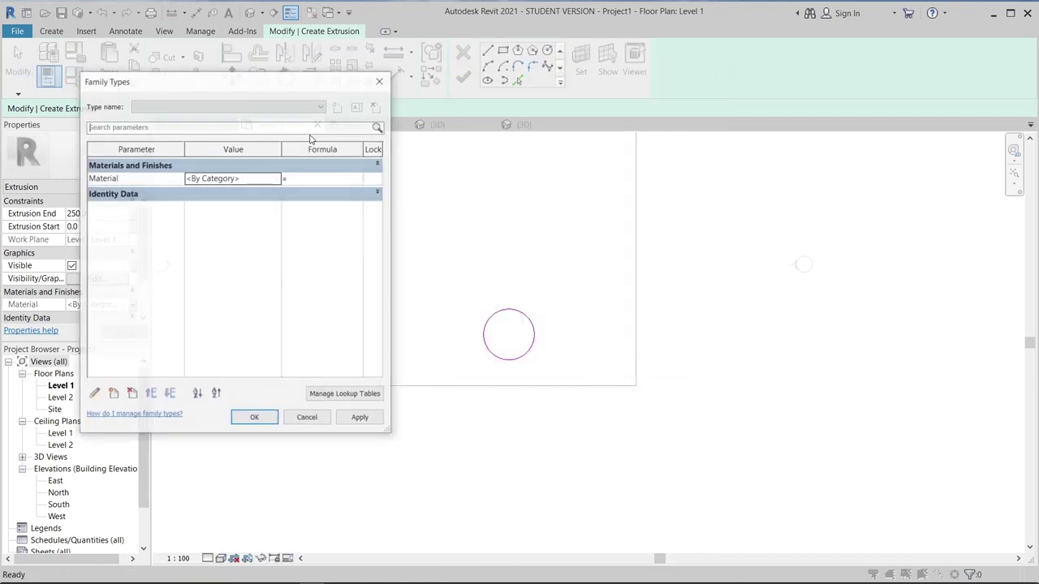
click(276, 178)
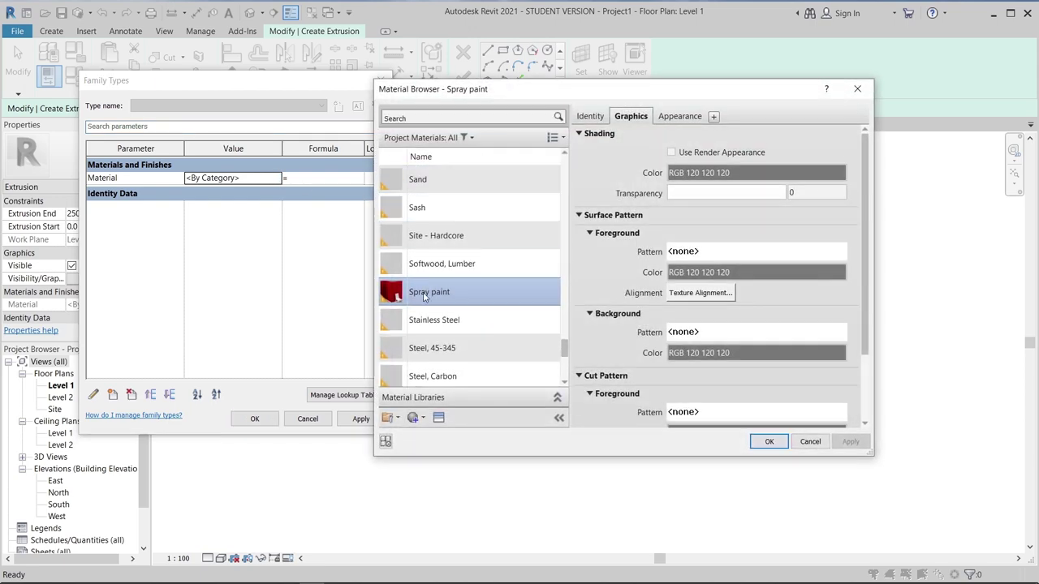
double_click(424, 295)
click(263, 422)
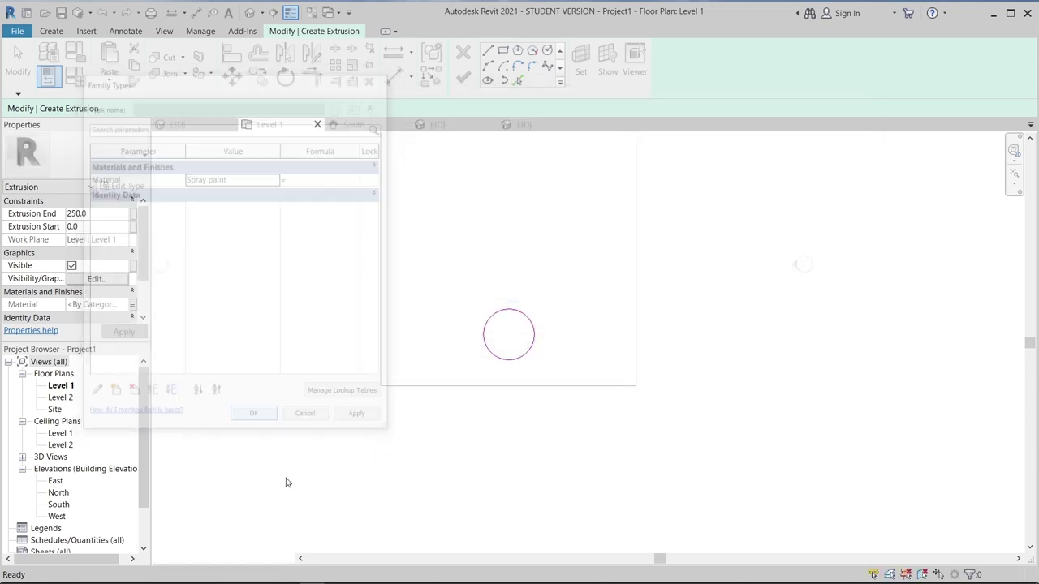
click(461, 81)
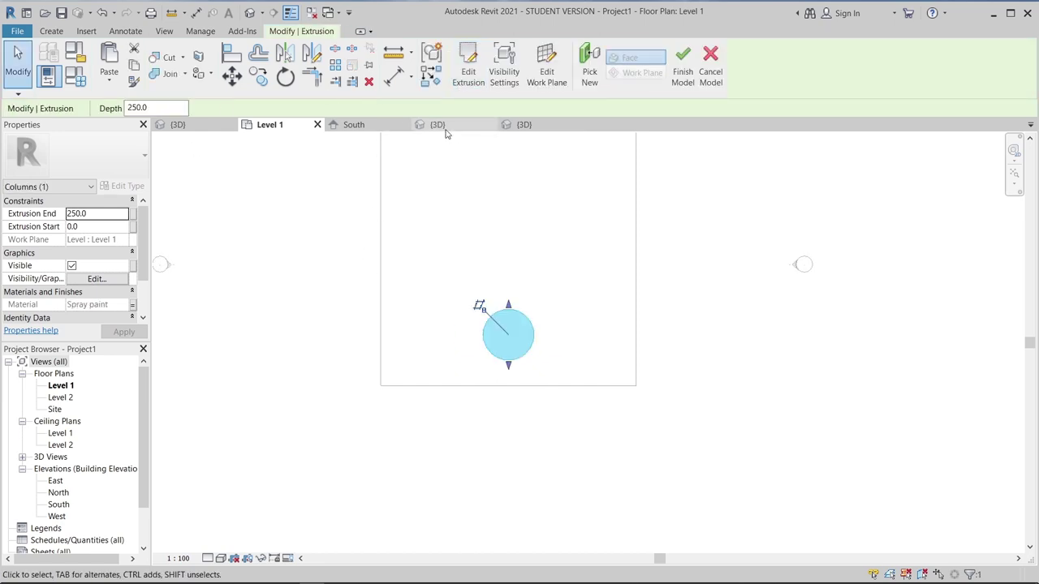
click(345, 125)
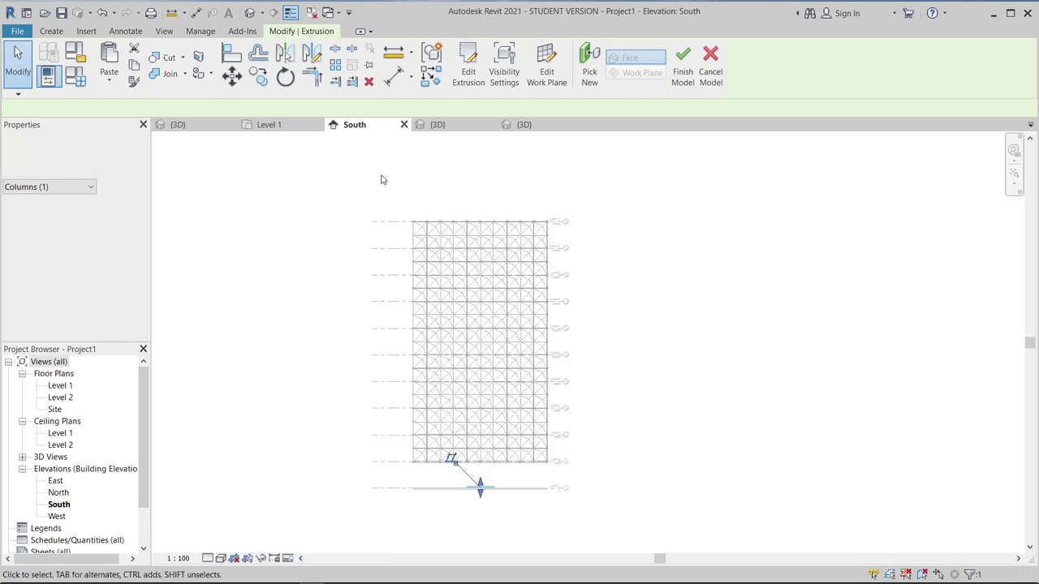
- Stretch the column extrusion's top up to 40000 in South elevation, then view the tower in 3D
click(479, 487)
drag(479, 487, 480, 222)
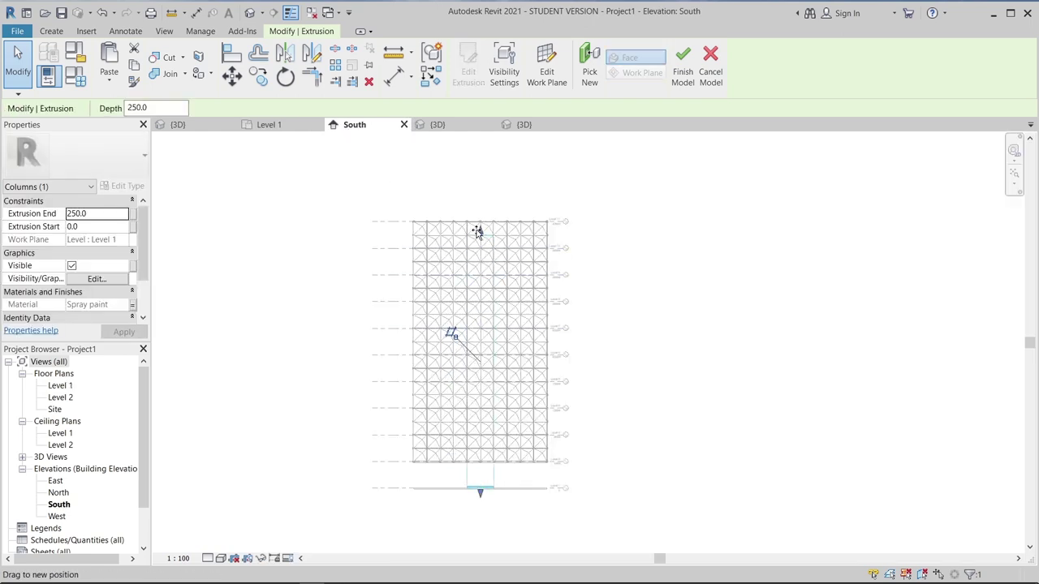
click(554, 192)
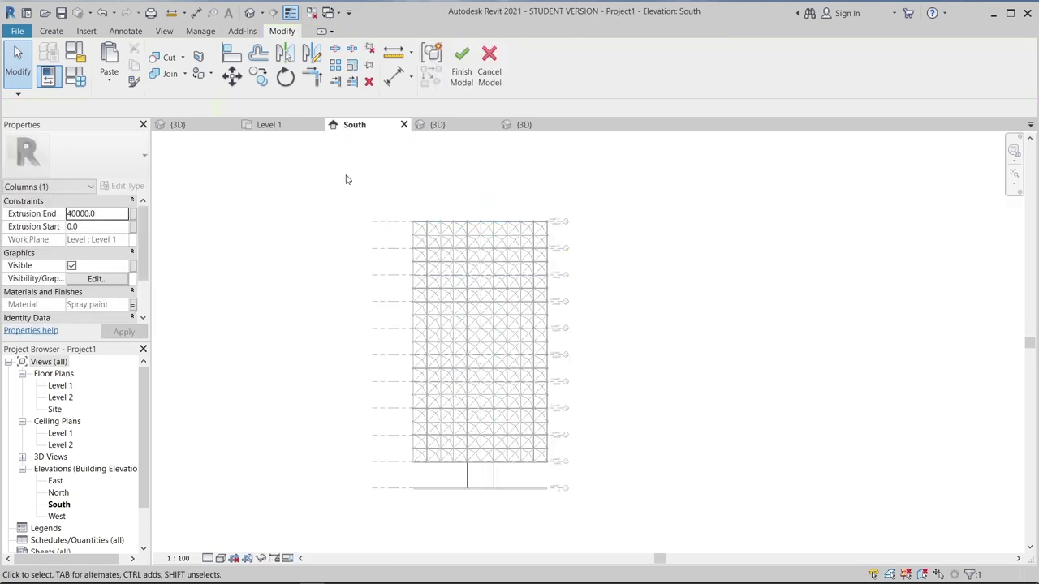
click(442, 127)
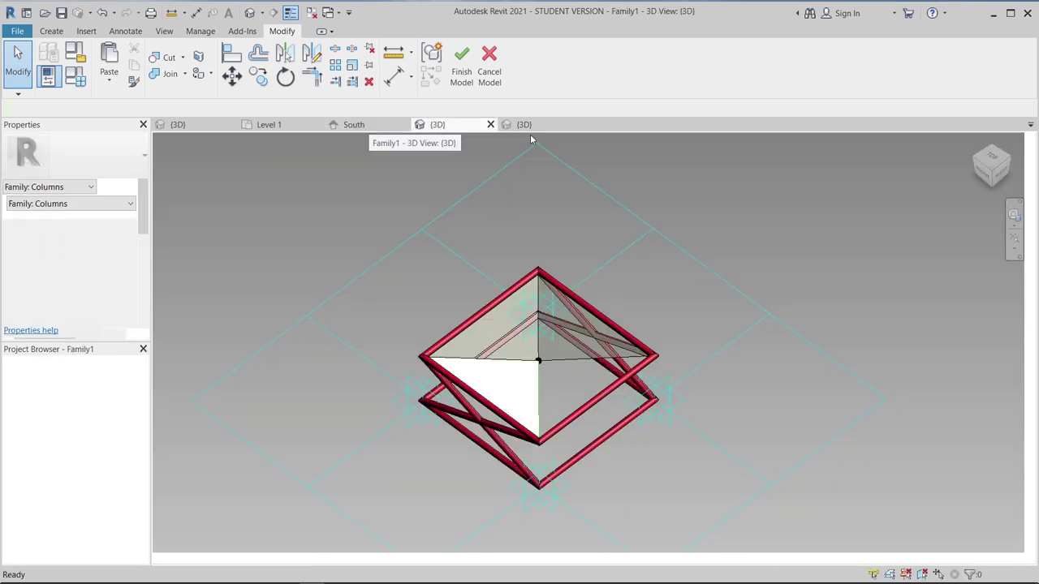
click(528, 126)
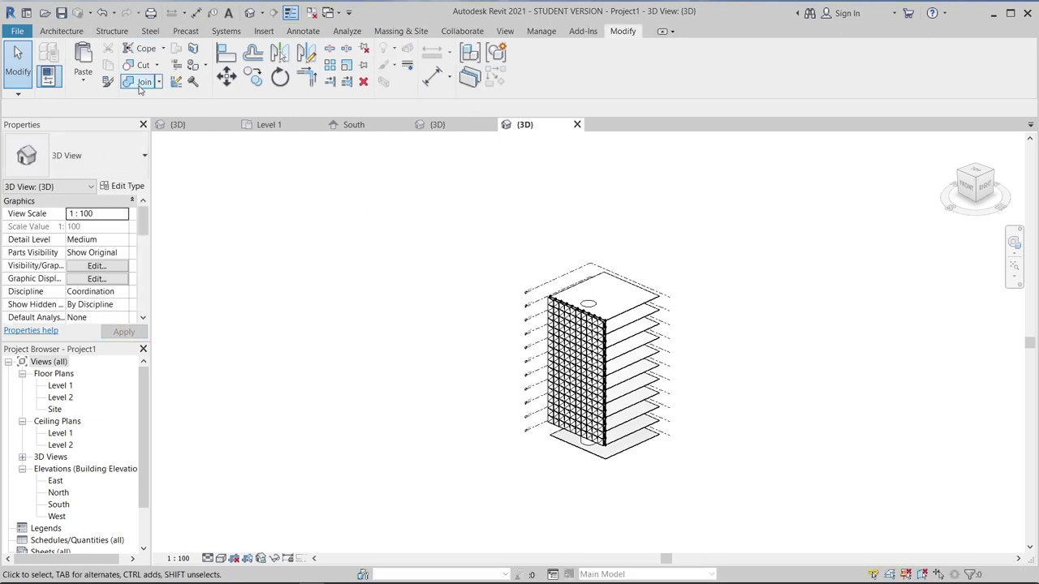
- Join the central column to the roof slab
click(140, 86)
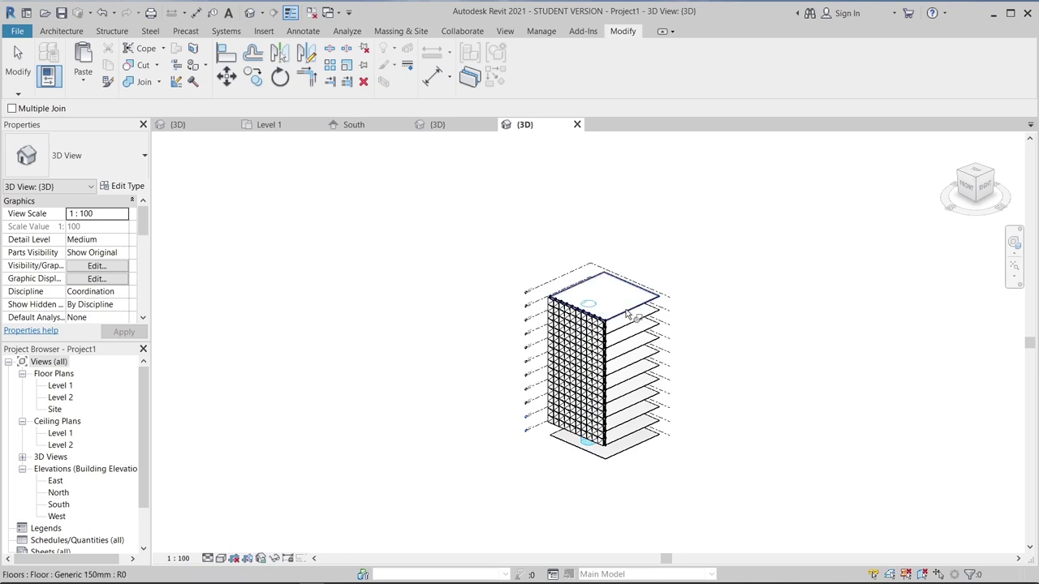
key(Escape)
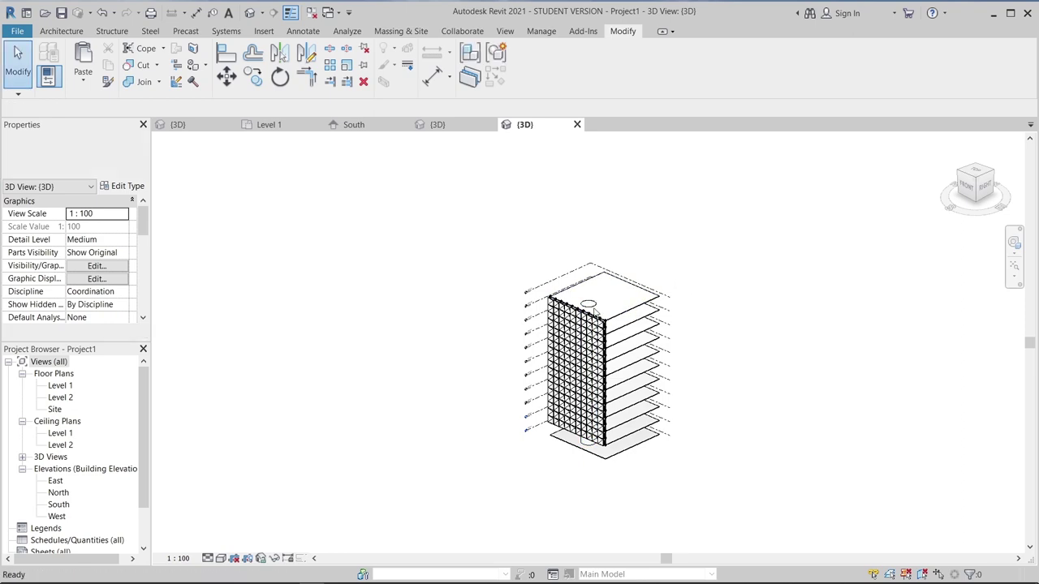
scroll(591, 304, up, 3)
click(590, 305)
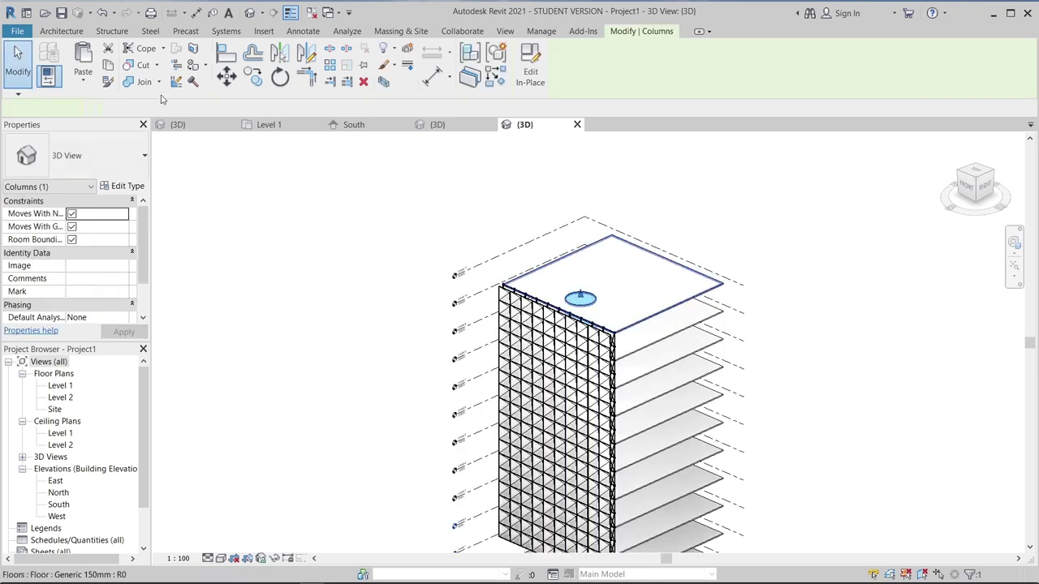
click(144, 81)
click(560, 311)
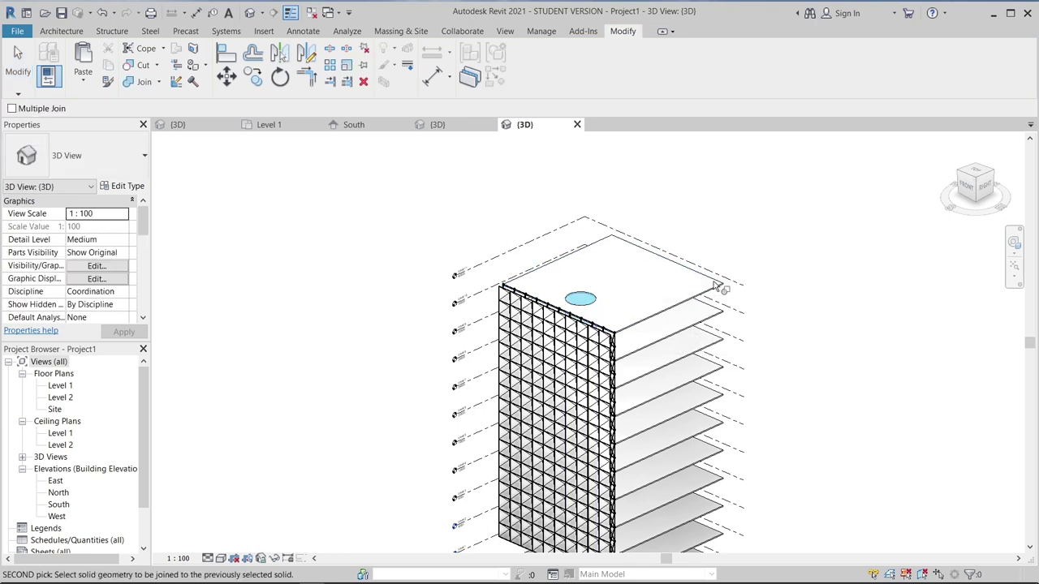
click(580, 298)
key(Escape)
click(580, 298)
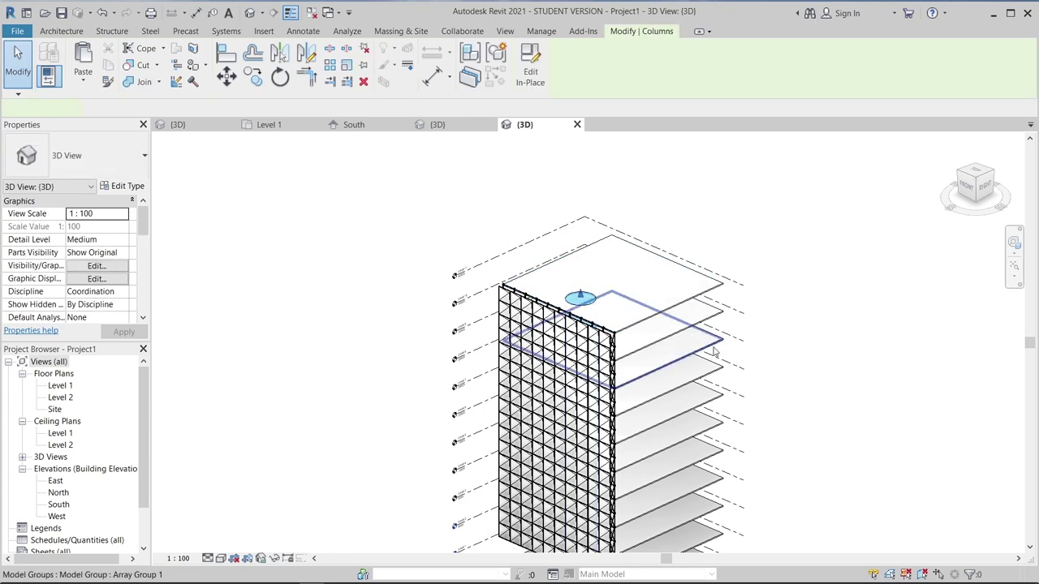
- Orbit and zoom out to an angled overview of the tower with the column reaching Level 11
mouse_move(617, 324)
shift+middle_down()
mouse_move(674, 360)
mouse_move(849, 203)
shift+middle_up()
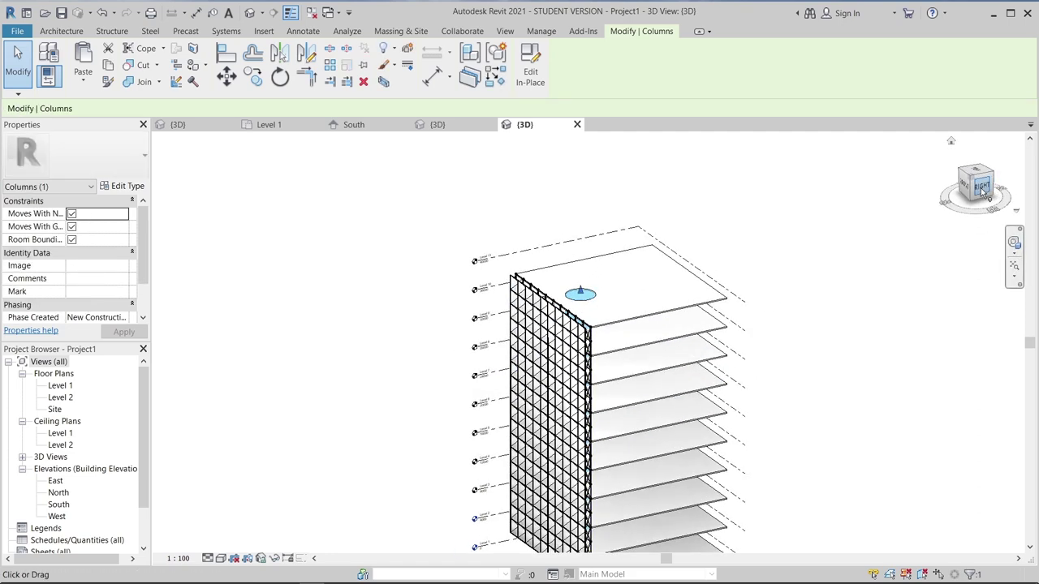
click(981, 186)
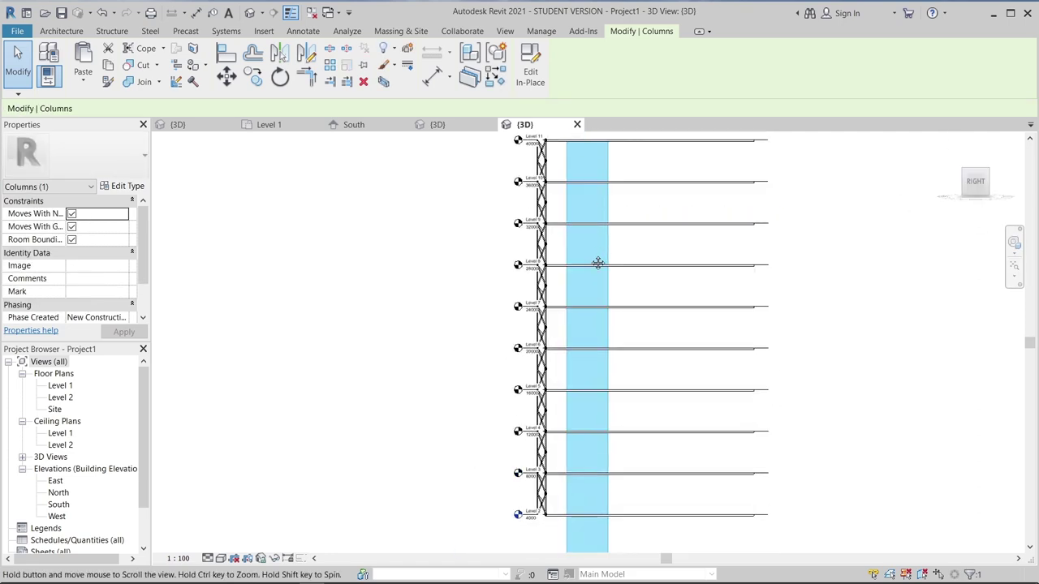
scroll(581, 210, up, 2)
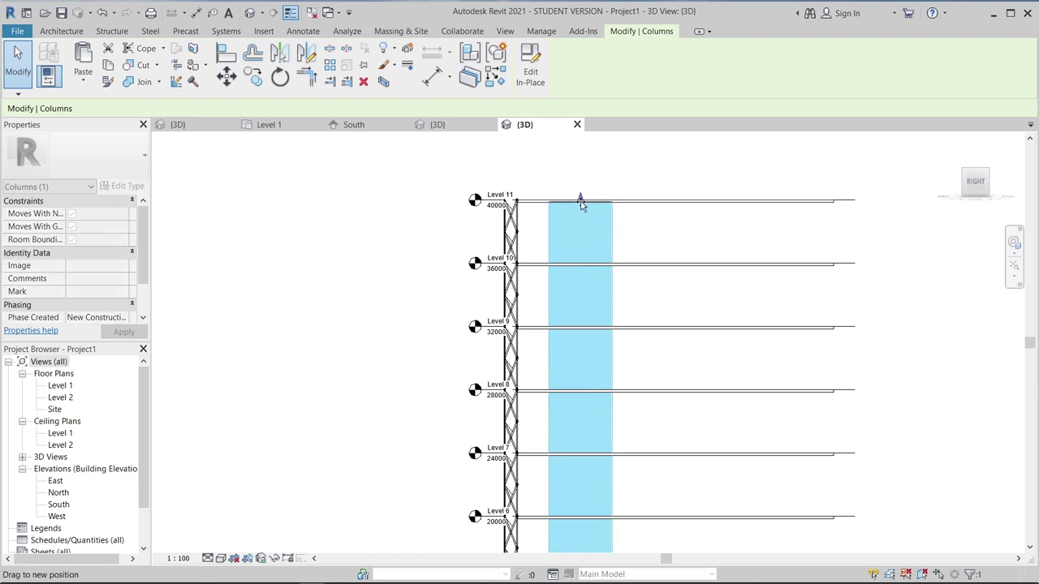
scroll(641, 168, down, 2)
scroll(595, 287, down, 2)
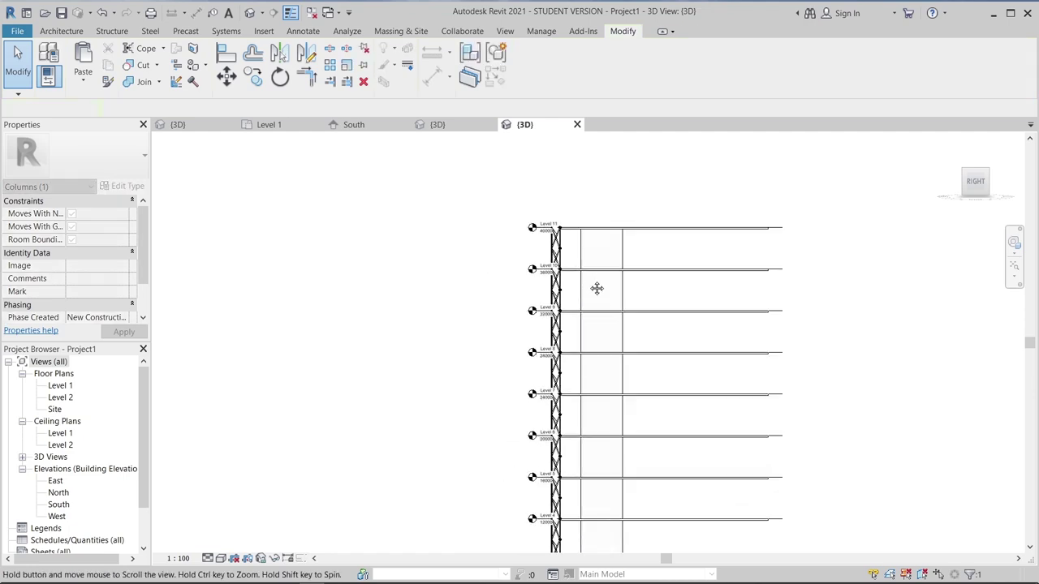
scroll(655, 278, down, 1)
scroll(469, 225, down, 1)
scroll(454, 243, down, 1)
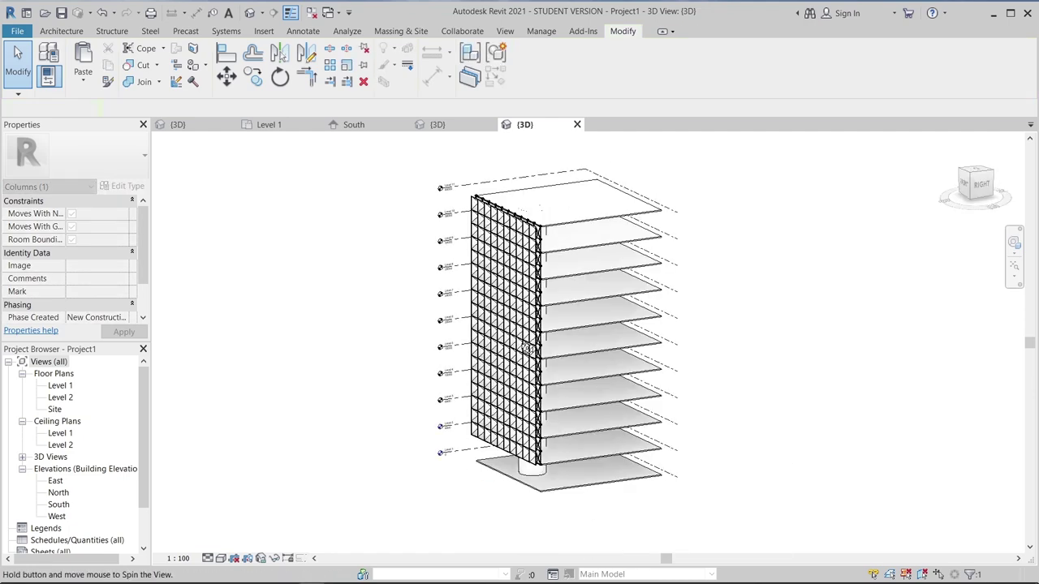
mouse_move(439, 260)
shift+middle_down()
mouse_move(679, 331)
mouse_move(510, 359)
mouse_move(575, 389)
mouse_move(670, 365)
mouse_move(472, 293)
mouse_move(266, 325)
shift+middle_up()
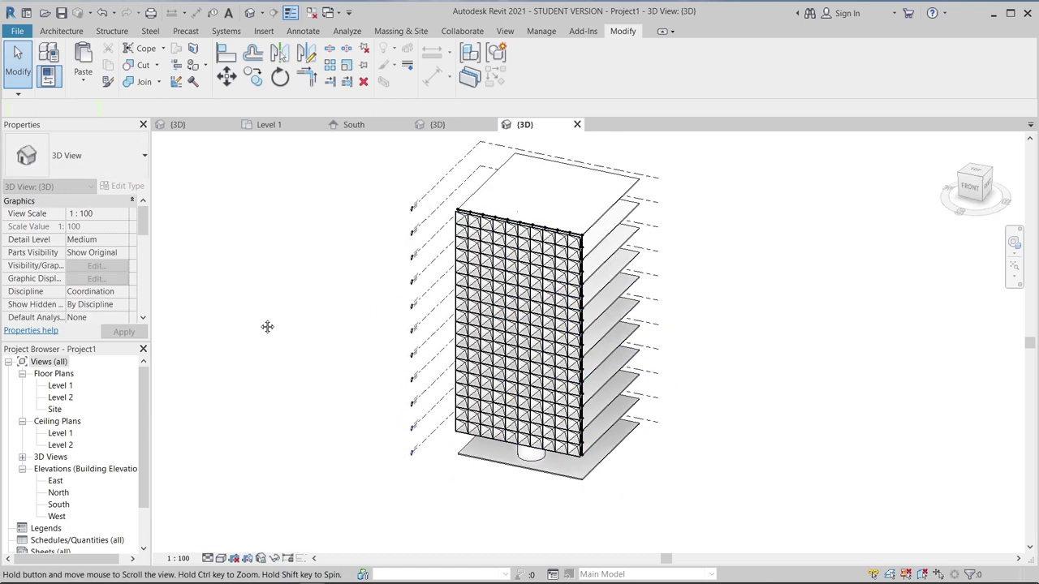
- Switch the 3D view's visual style to Realistic
middle_drag(317, 375, 244, 455)
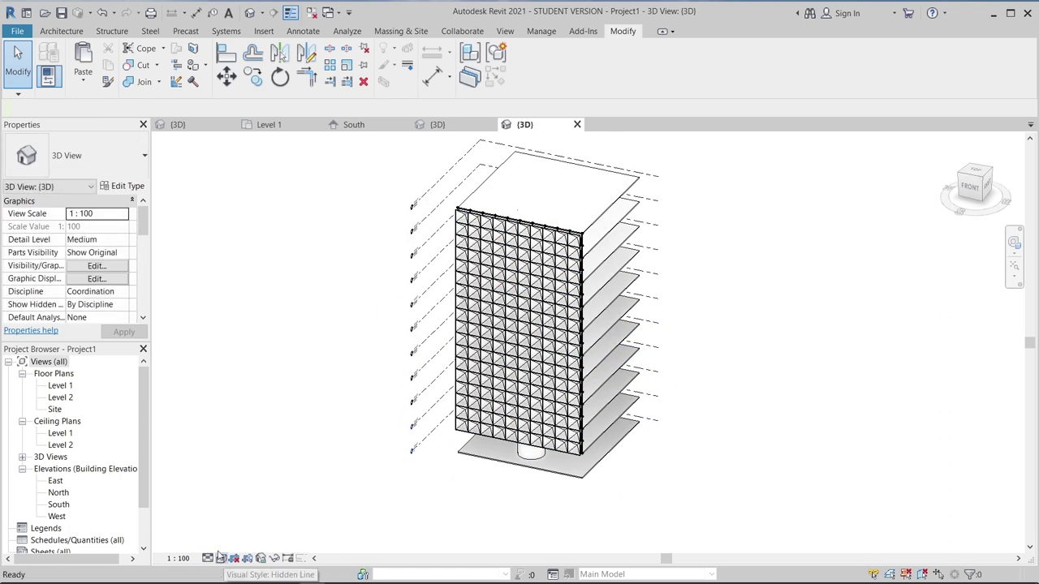
click(222, 560)
click(241, 545)
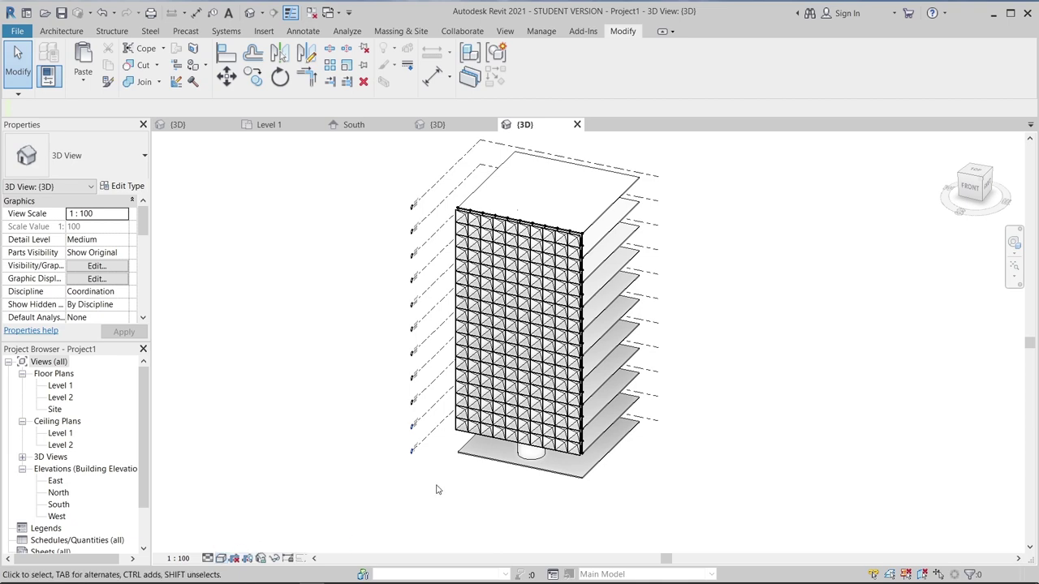
- Orbit and zoom to inspect the X-braced facade and the stacked floor slabs
mouse_move(641, 359)
shift+middle_down()
mouse_move(680, 406)
mouse_move(589, 430)
shift+middle_up()
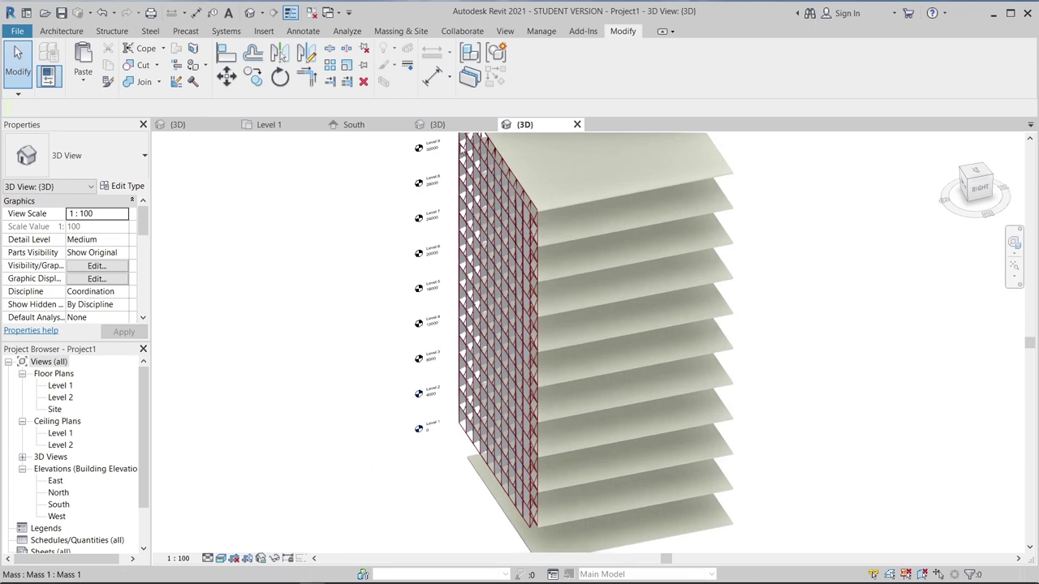
scroll(678, 303, up, 1)
scroll(678, 303, up, 1)
scroll(676, 285, up, 1)
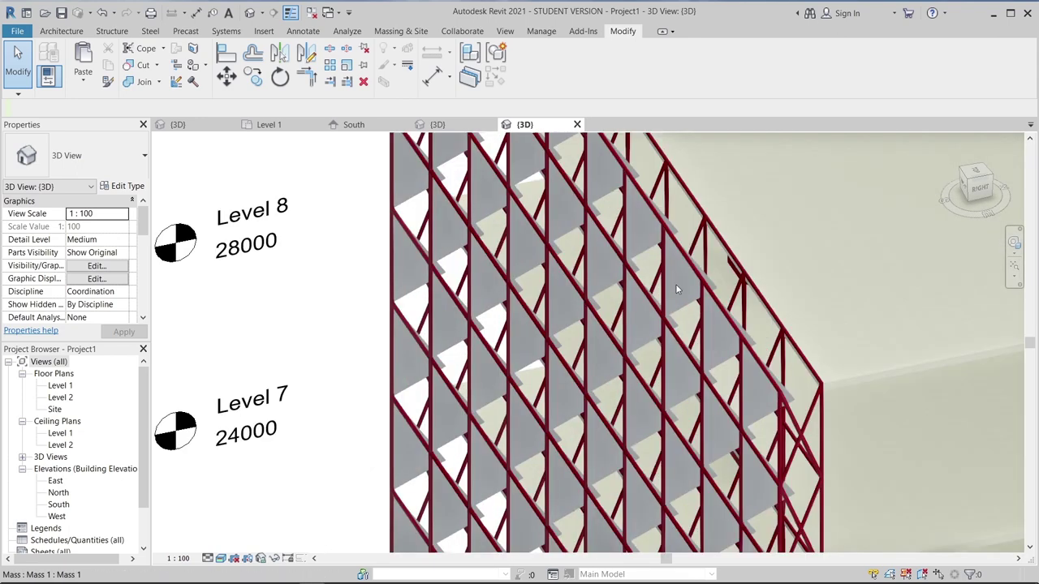
shift+middle_drag(676, 285, 655, 200)
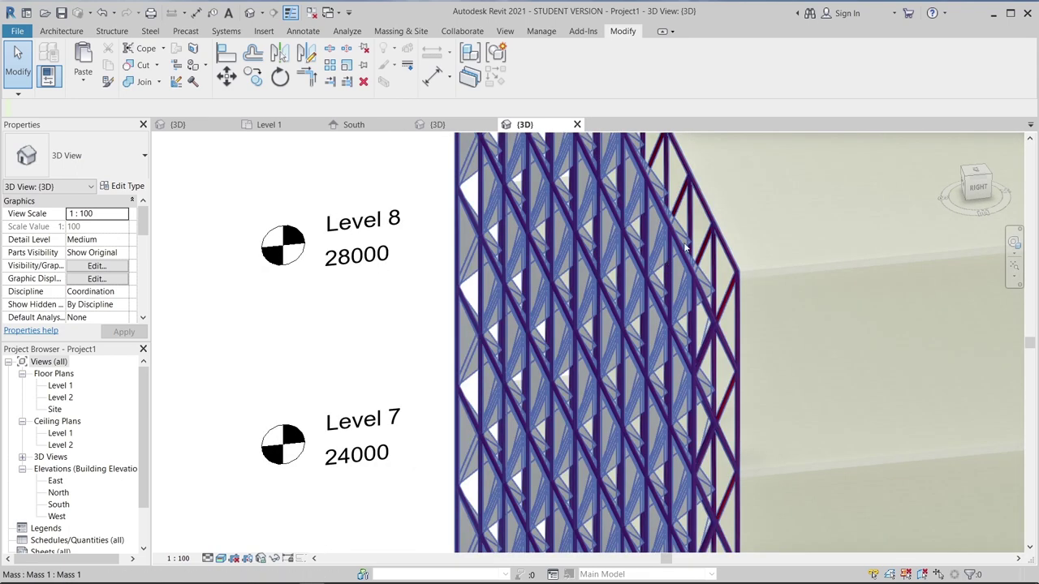
scroll(650, 263, down, 5)
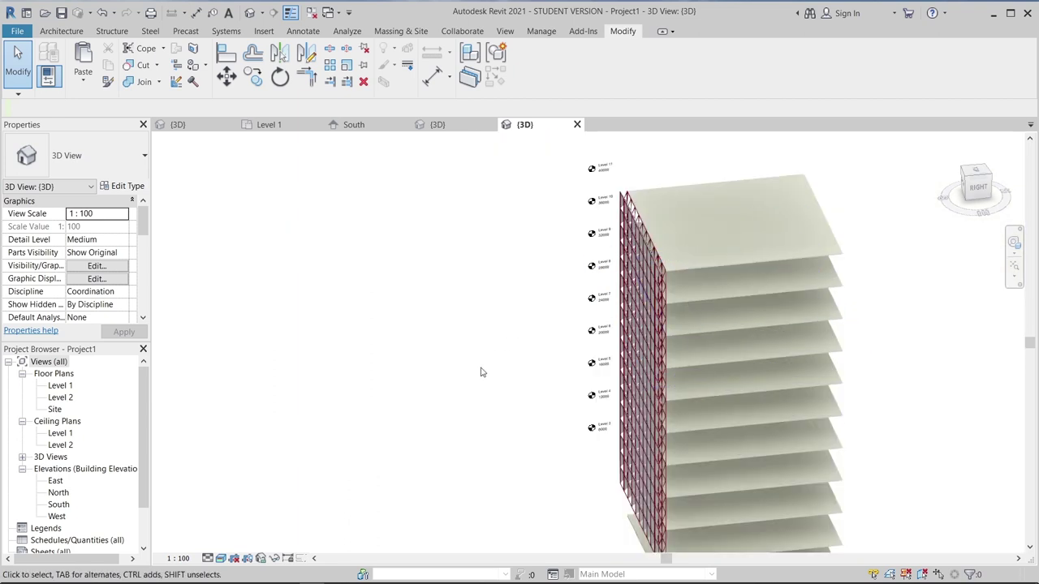
mouse_move(479, 369)
shift+middle_down()
mouse_move(510, 382)
mouse_move(457, 289)
shift+middle_up()
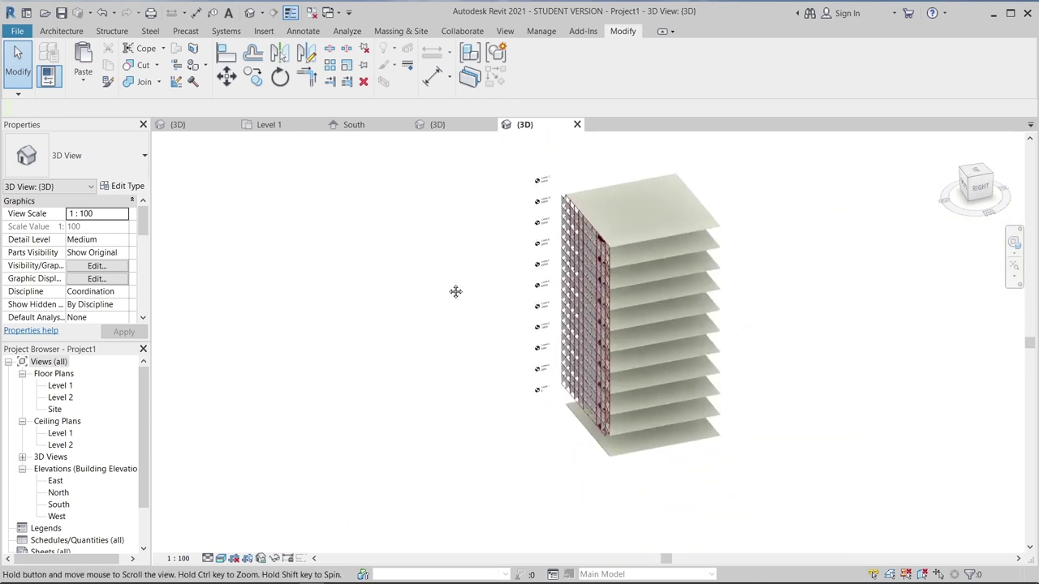
scroll(89, 305, down, 5)
- Turn on the Section Box for the 3D view and orbit to a front view
click(74, 293)
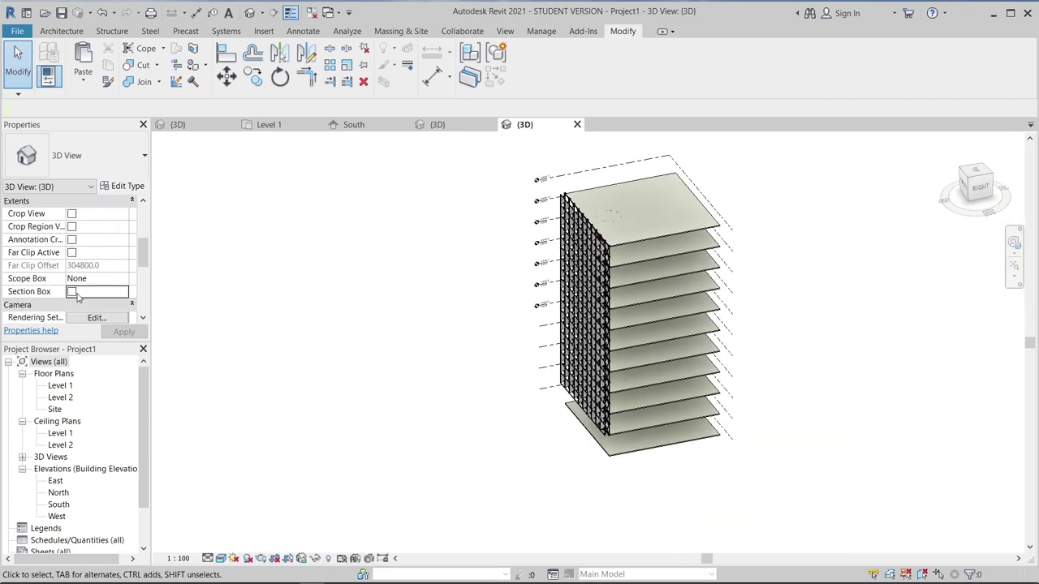
click(72, 292)
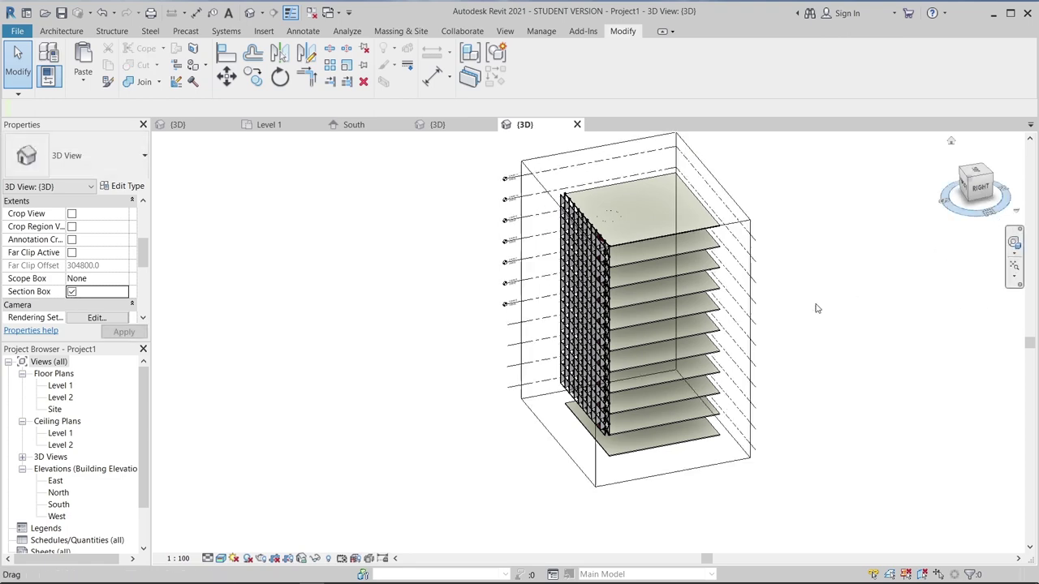
shift+middle_drag(895, 336, 873, 211)
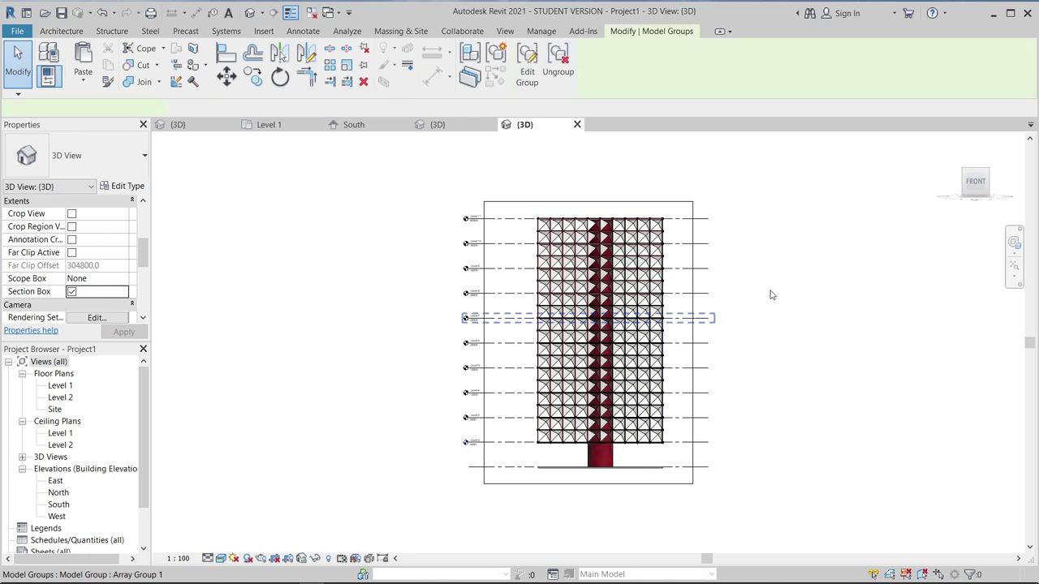
- Narrow the section box's sides and bottom around the red column, then hide the box
click(685, 201)
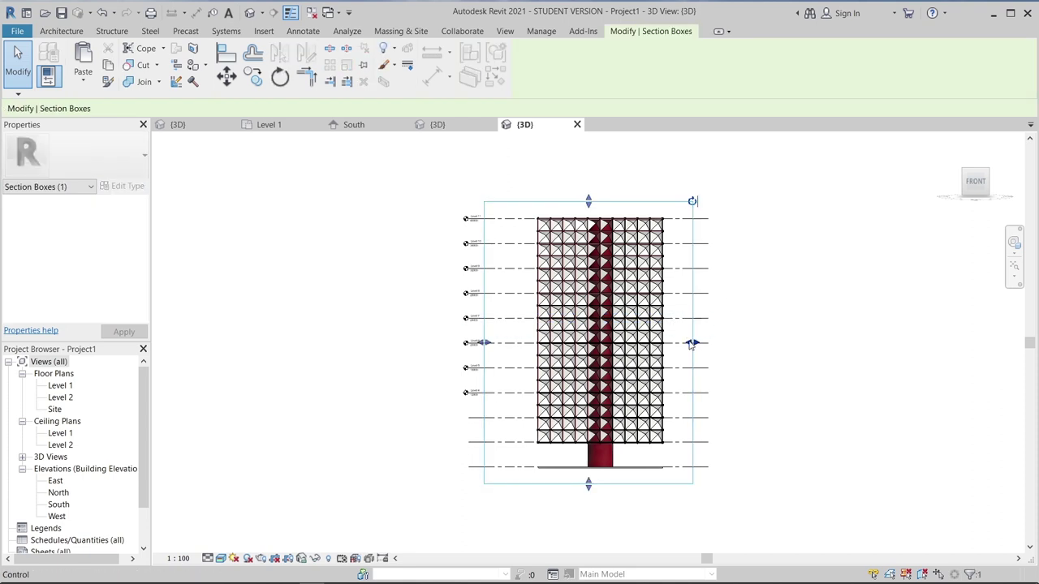
drag(692, 342, 639, 344)
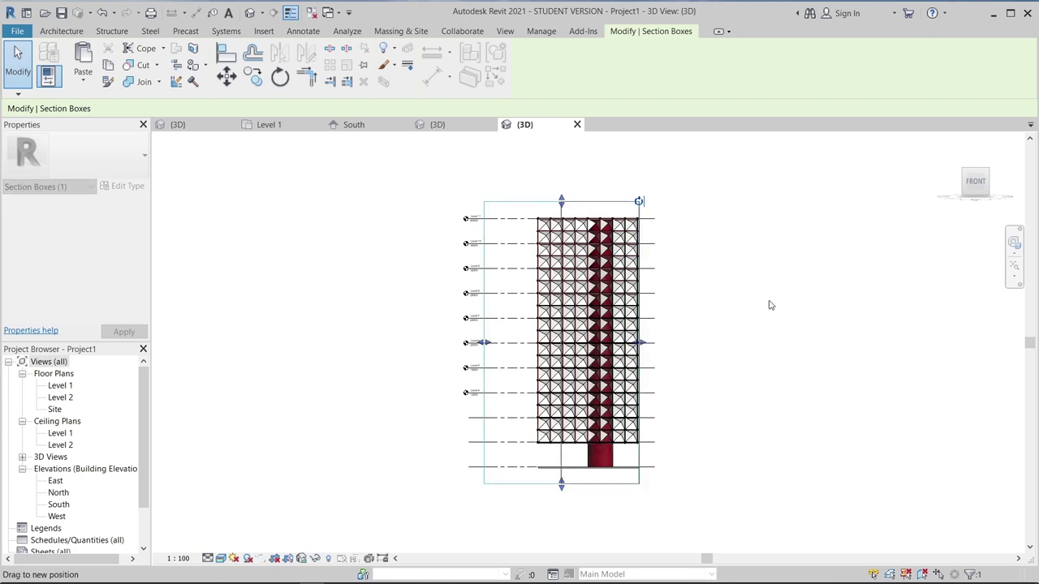
drag(482, 343, 561, 342)
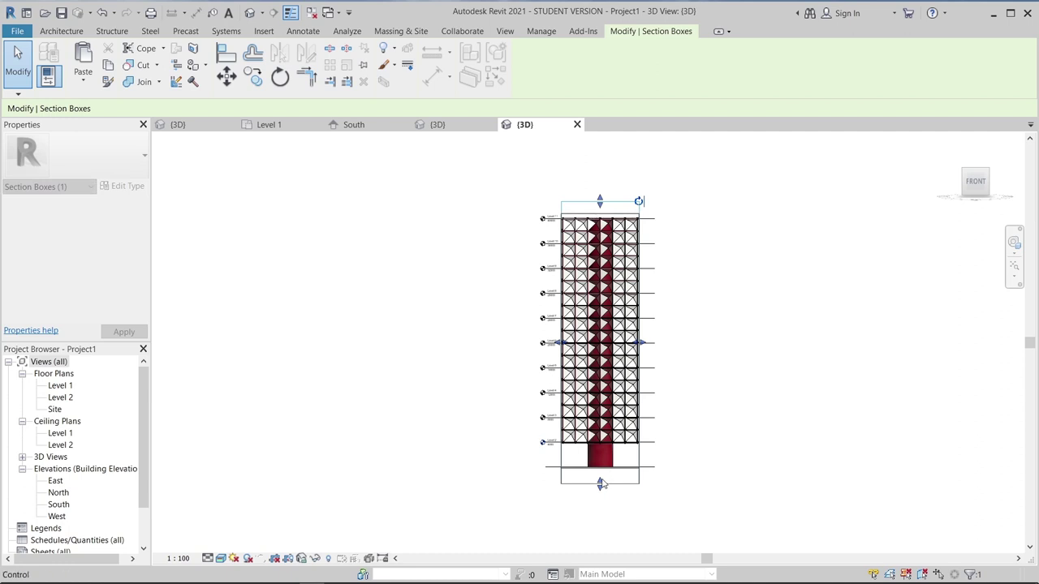
drag(601, 484, 600, 474)
right_click(712, 391)
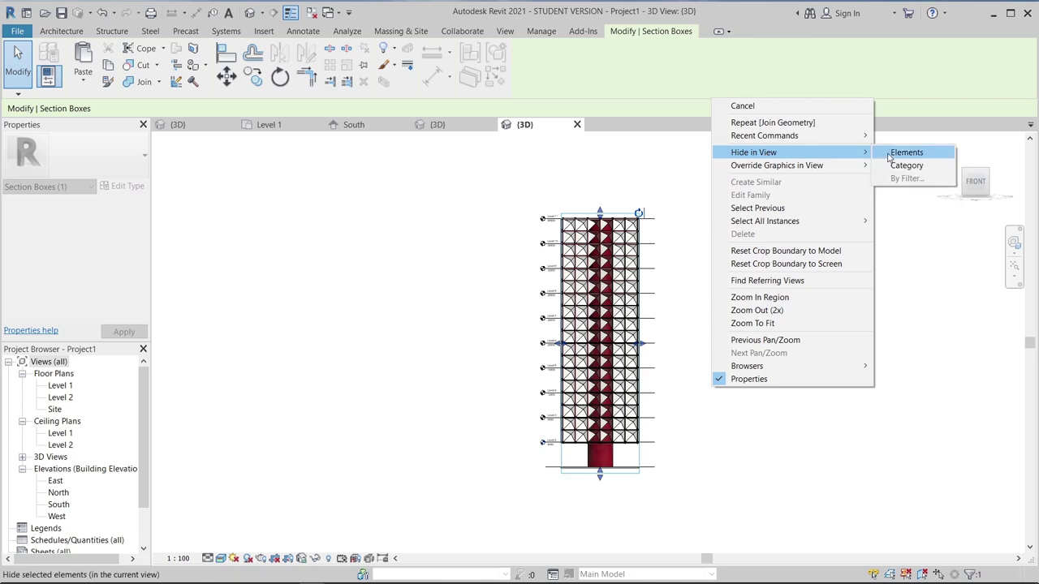
click(900, 152)
shift+middle_drag(749, 295, 642, 382)
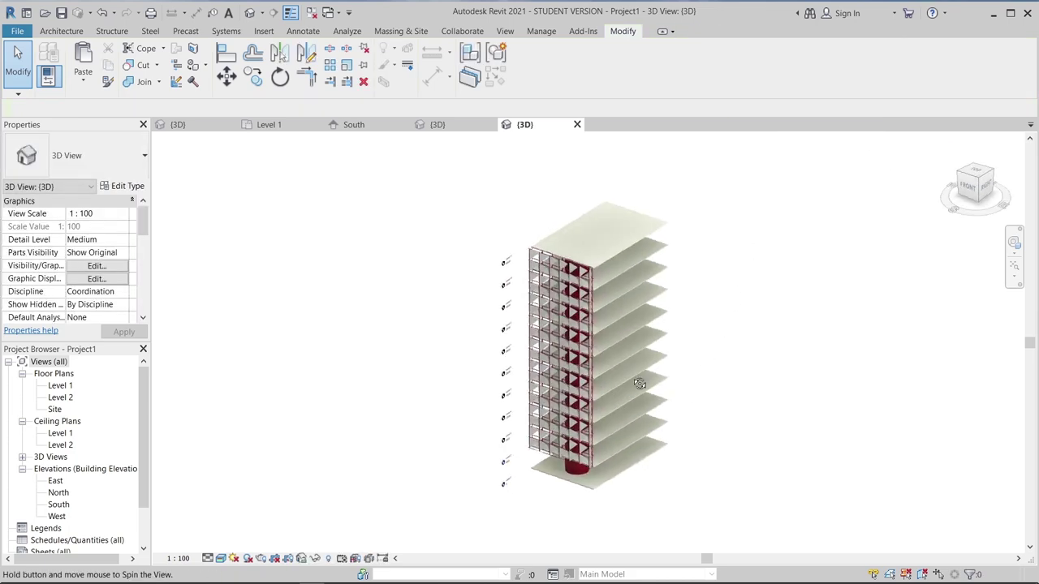
scroll(614, 332, up, 3)
scroll(686, 421, up, 4)
middle_drag(686, 421, 692, 440)
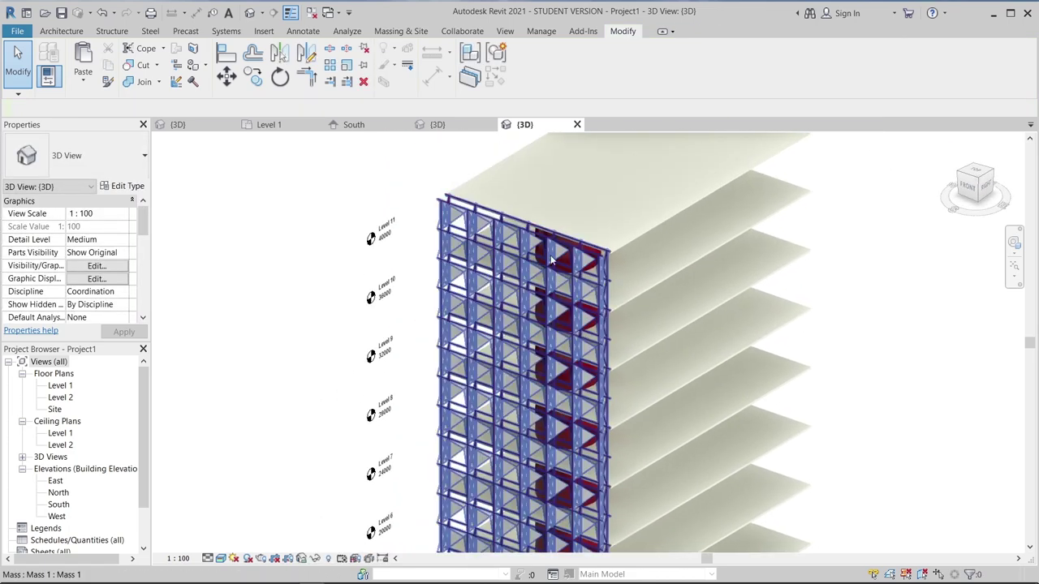
scroll(892, 311, up, 5)
scroll(893, 311, up, 2)
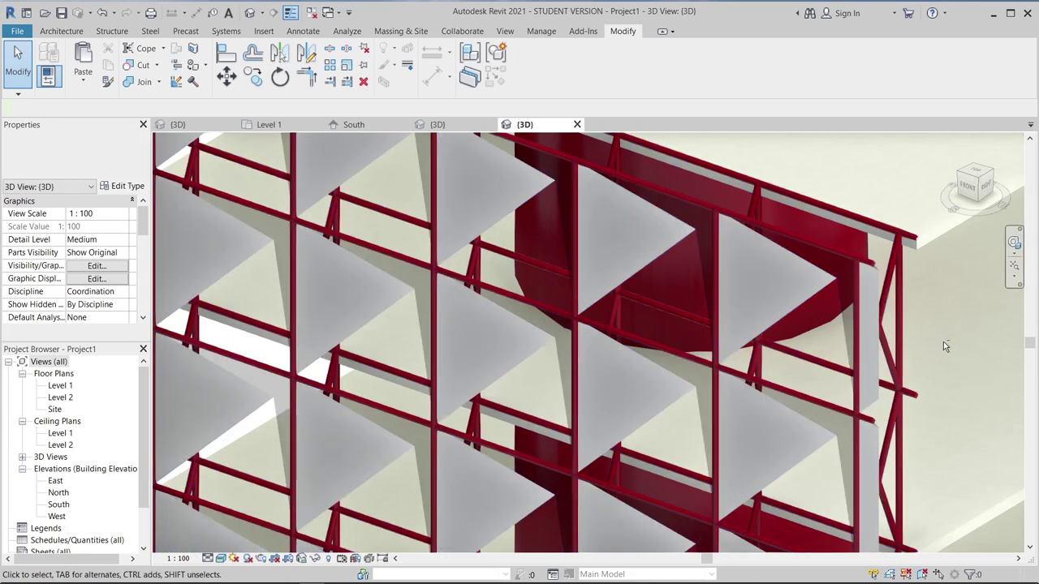
shift+middle_drag(943, 341, 920, 352)
scroll(468, 210, down, 3)
scroll(466, 274, down, 3)
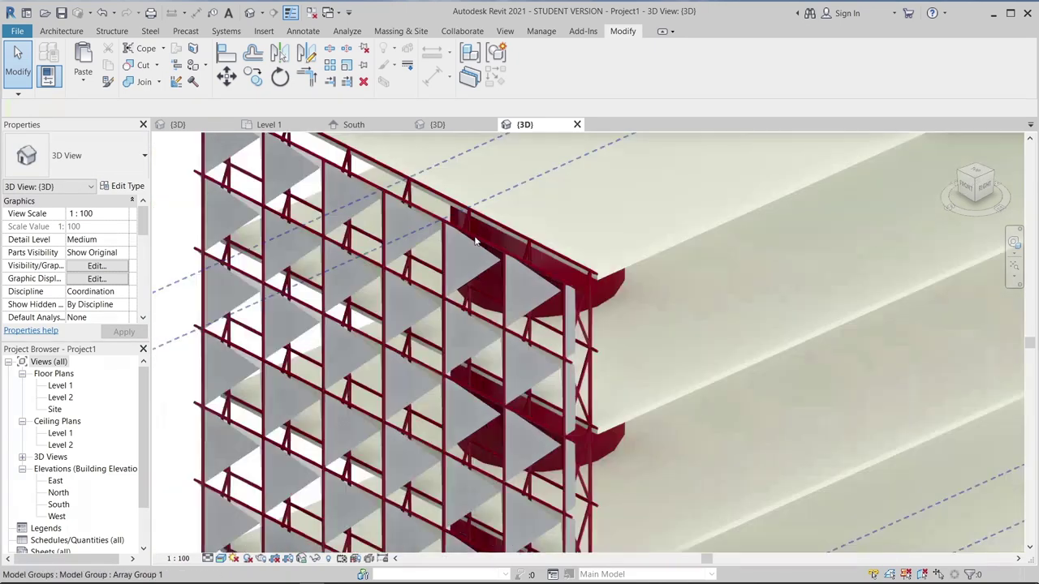
middle_drag(466, 274, 552, 390)
scroll(467, 450, down, 3)
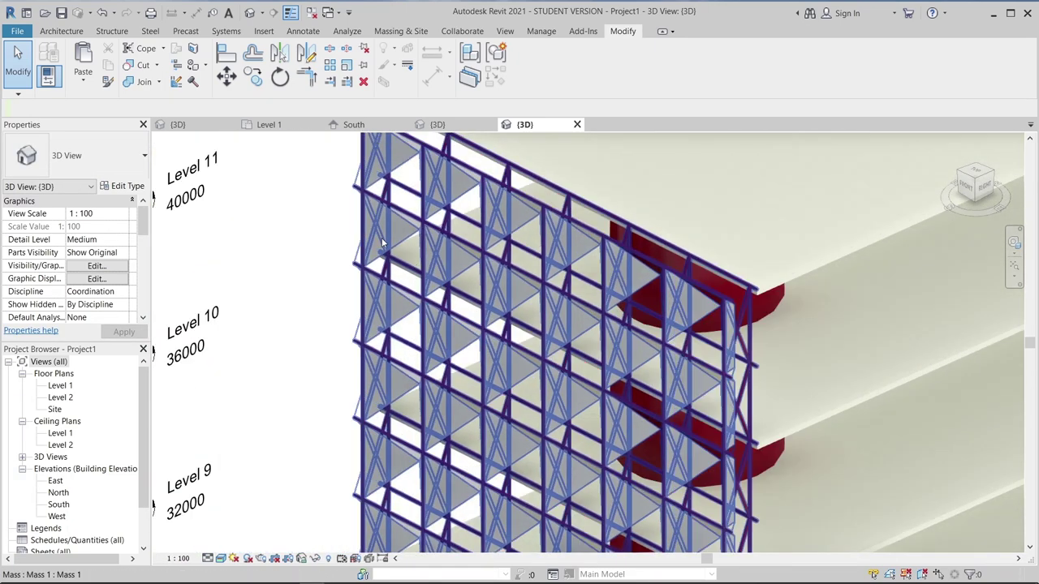
scroll(467, 450, down, 1)
middle_drag(528, 309, 519, 105)
scroll(520, 243, down, 2)
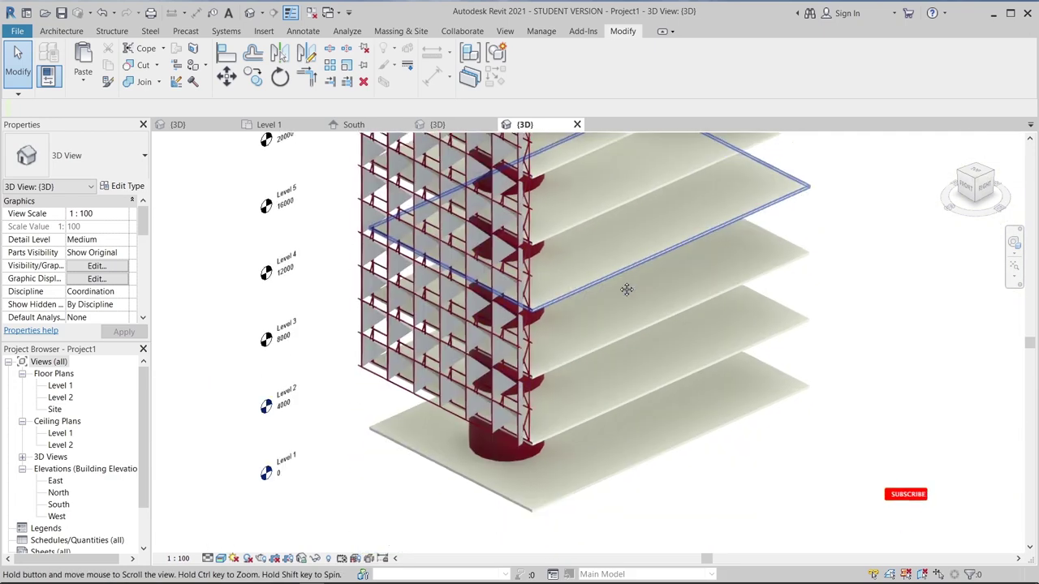
scroll(557, 366, up, 3)
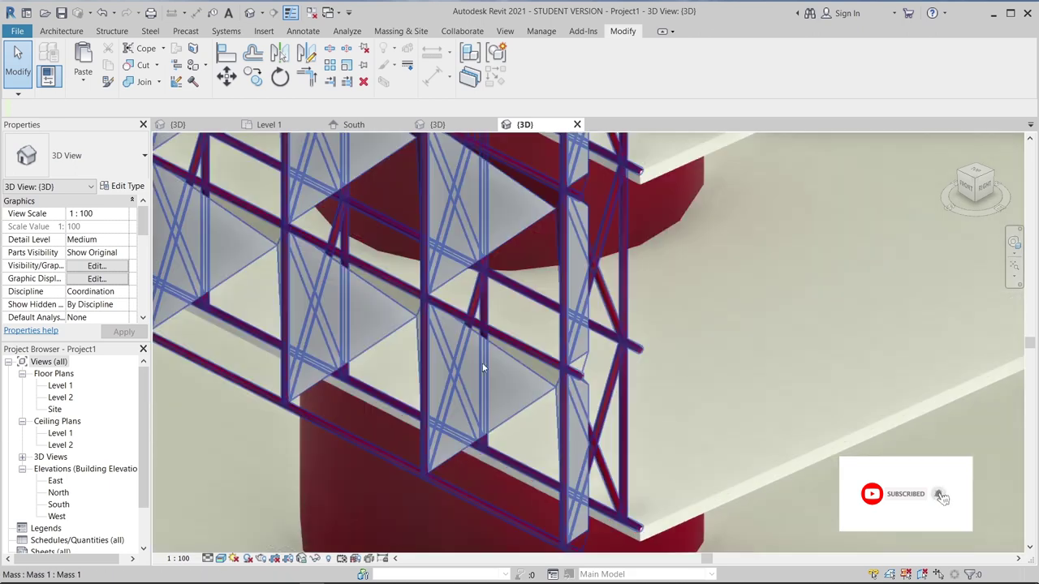
scroll(712, 325, down, 2)
middle_drag(732, 288, 737, 413)
scroll(738, 414, down, 2)
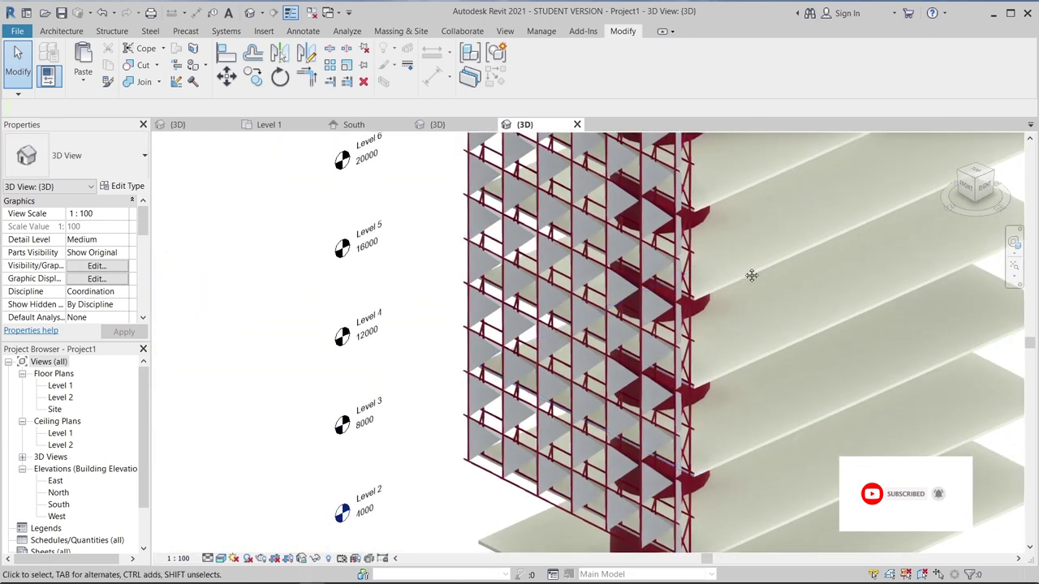
scroll(751, 274, down, 1)
scroll(726, 320, down, 1)
scroll(675, 352, down, 1)
scroll(635, 340, down, 2)
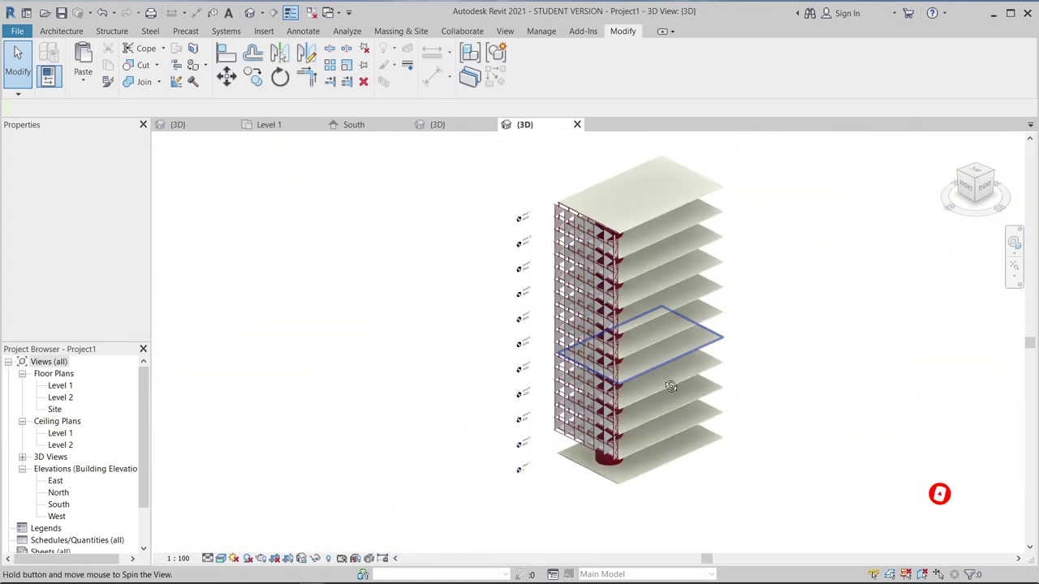
scroll(761, 329, up, 3)
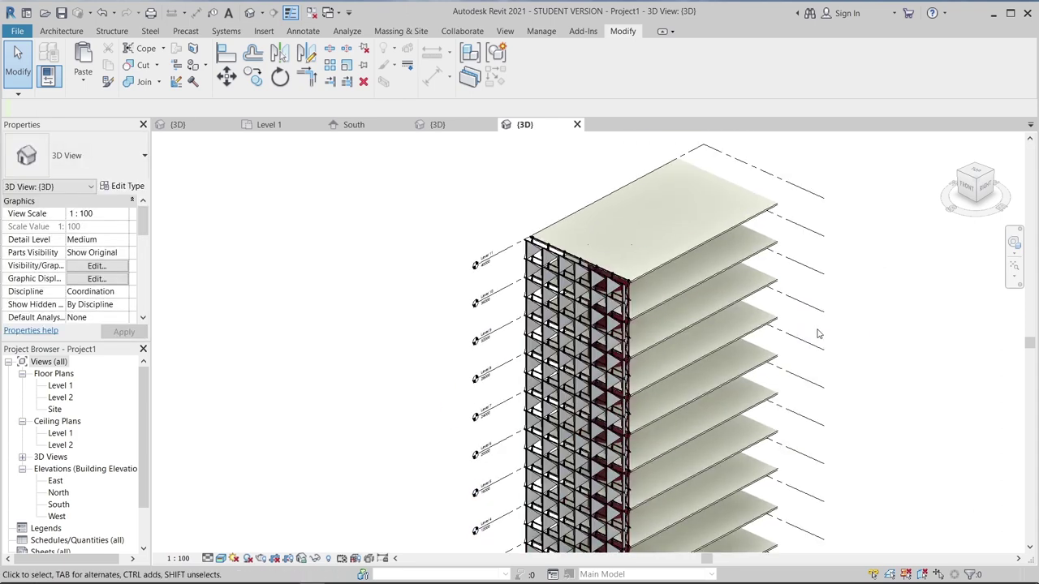